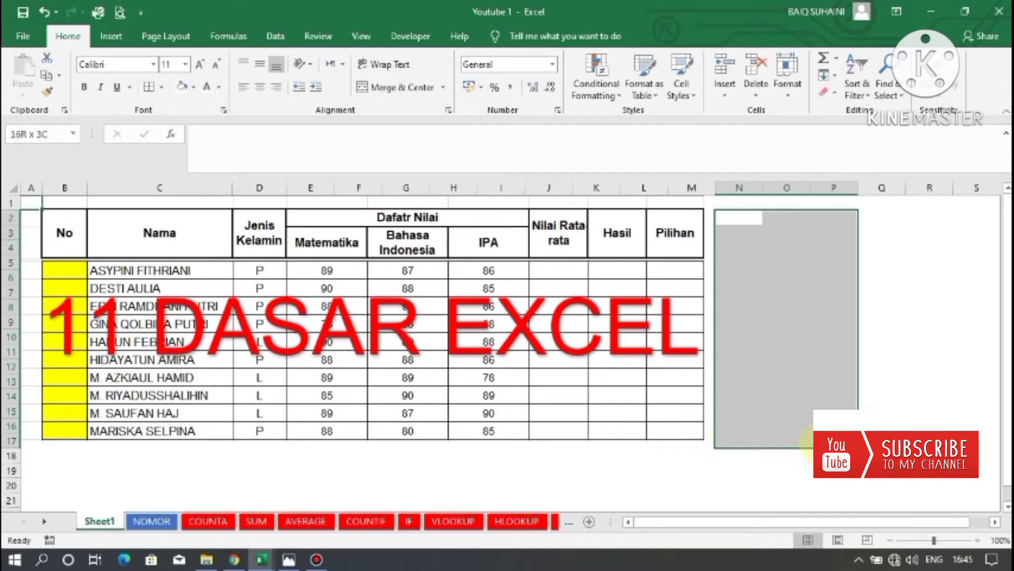
pyautogui.click(787, 412)
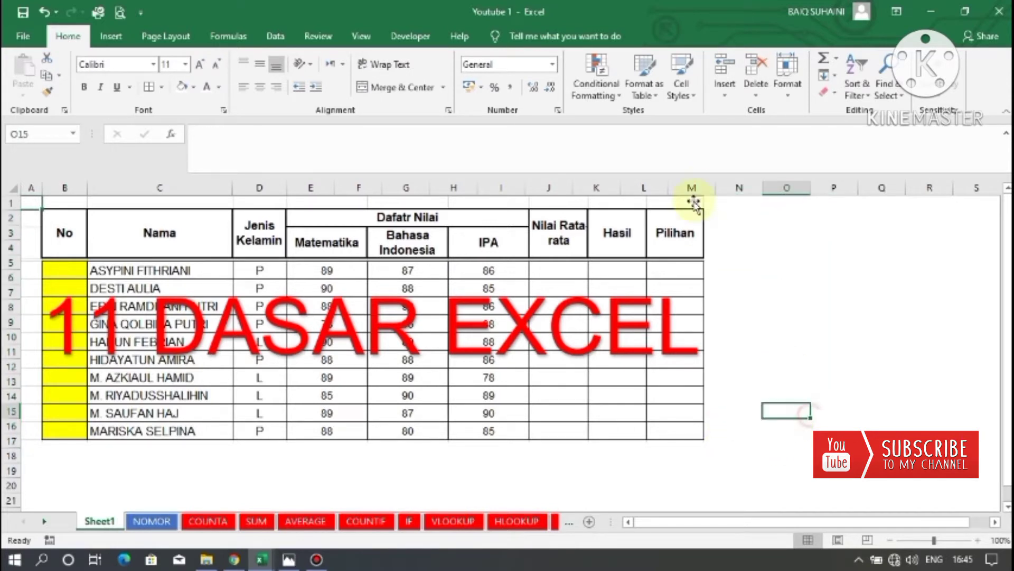
pyautogui.click(745, 217)
pyautogui.moveTo(745, 241); pyautogui.dragTo(743, 440)
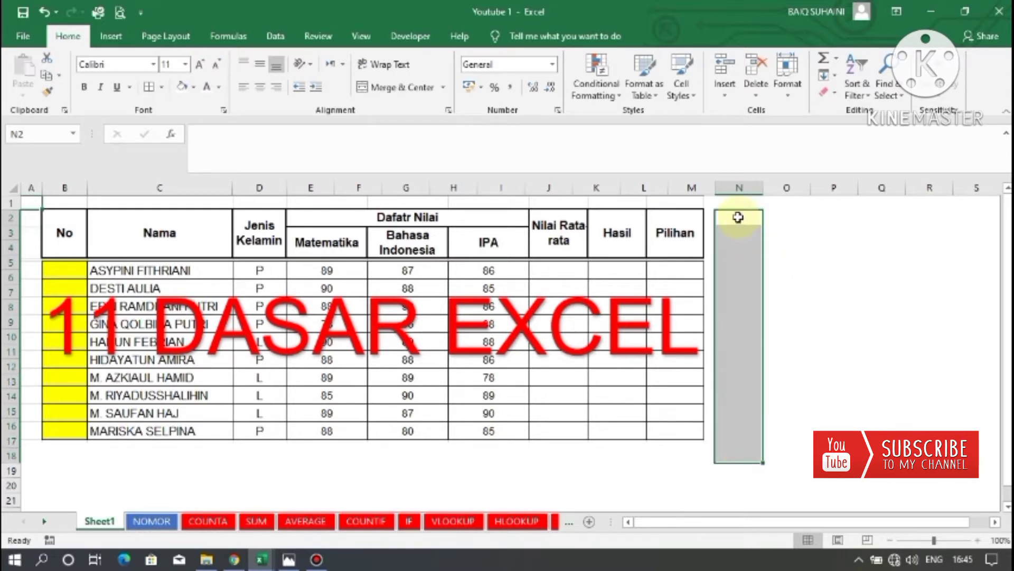
pyautogui.moveTo(740, 217); pyautogui.dragTo(774, 442)
pyautogui.click(785, 232)
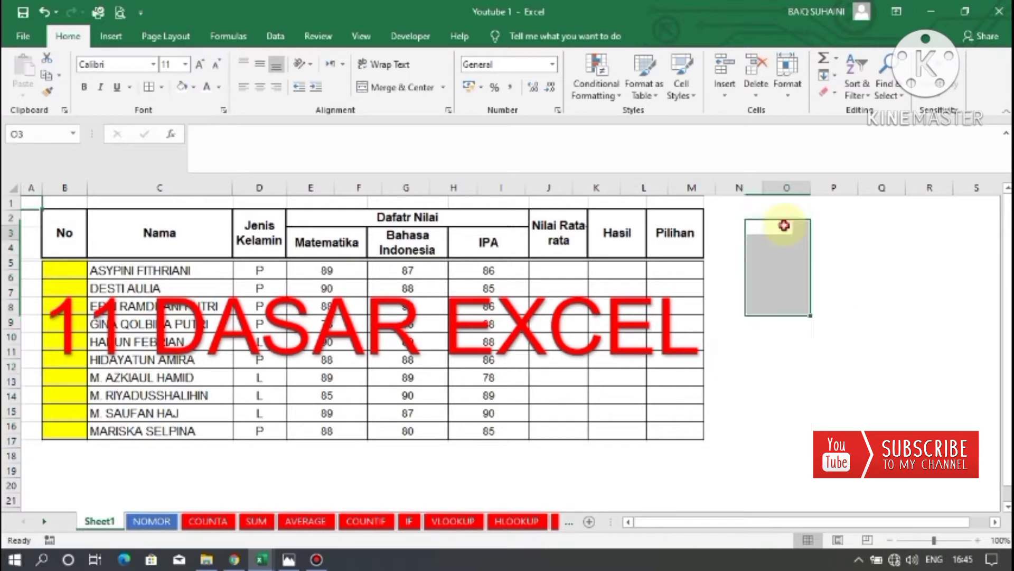
pyautogui.moveTo(720, 218); pyautogui.dragTo(771, 450)
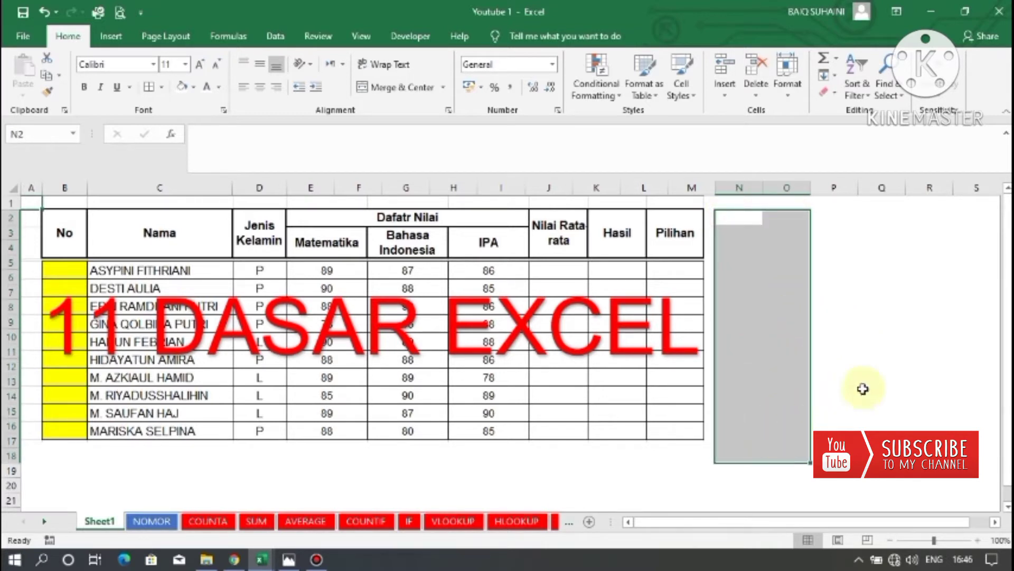
pyautogui.click(879, 378)
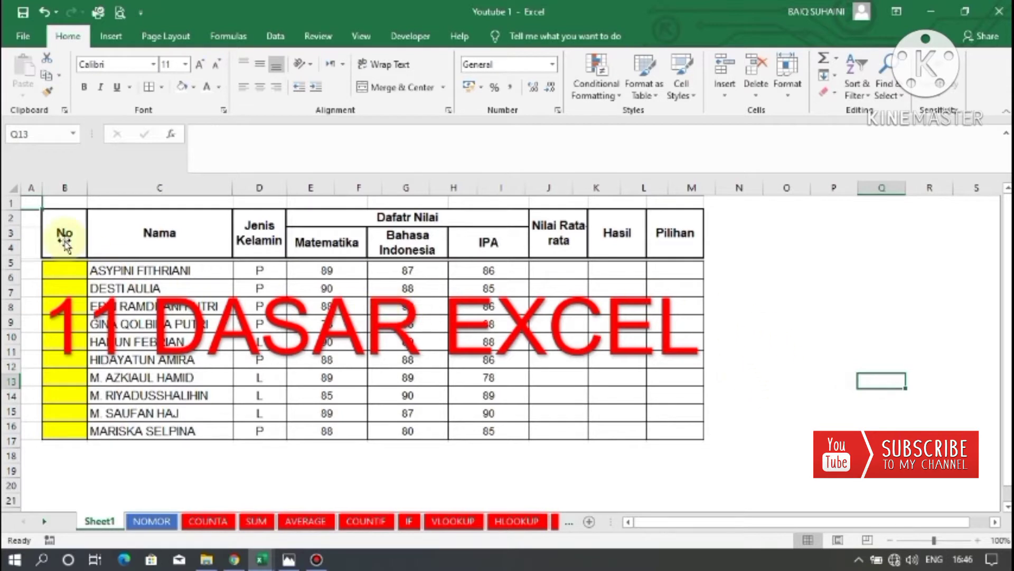
pyautogui.moveTo(788, 483); pyautogui.dragTo(820, 352)
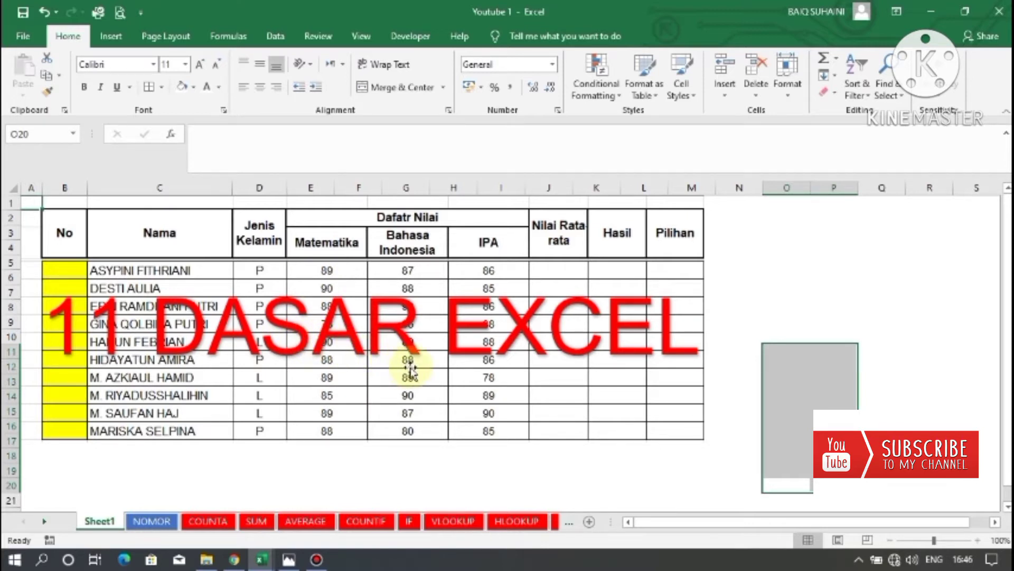
pyautogui.click(774, 300)
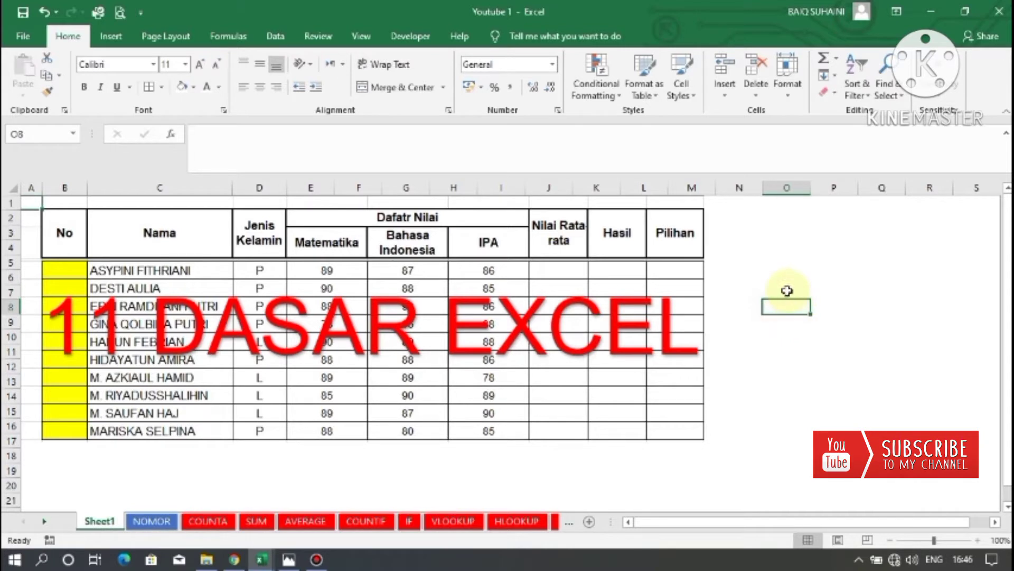
pyautogui.moveTo(787, 290)
pyautogui.mouseDown()
pyautogui.moveTo(787, 304)
pyautogui.moveTo(787, 294)
pyautogui.mouseUp()
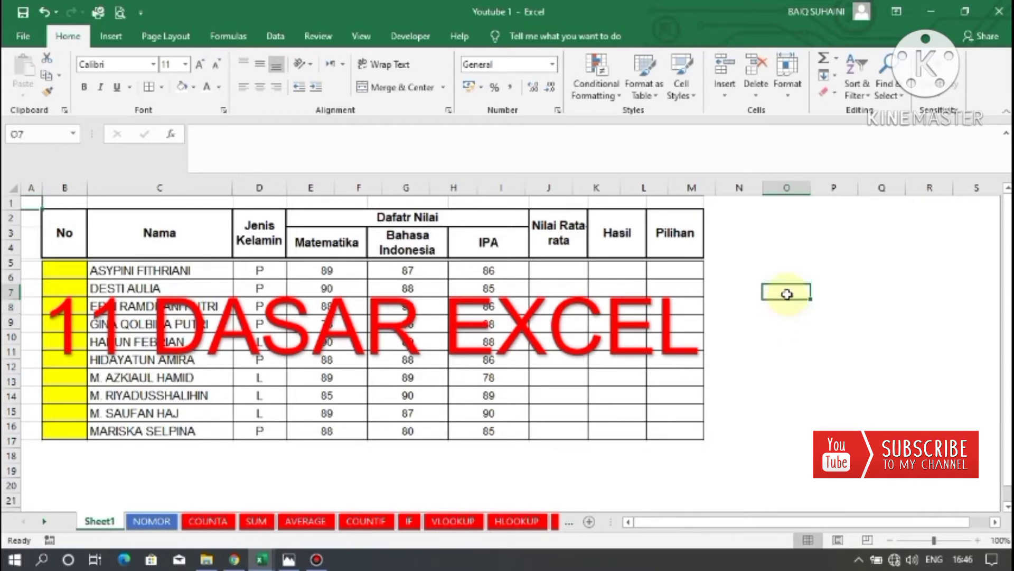
# Switch to the NOMOR sheet and select the empty No column cells B5 to B14.
pyautogui.click(166, 521)
pyautogui.click(136, 418)
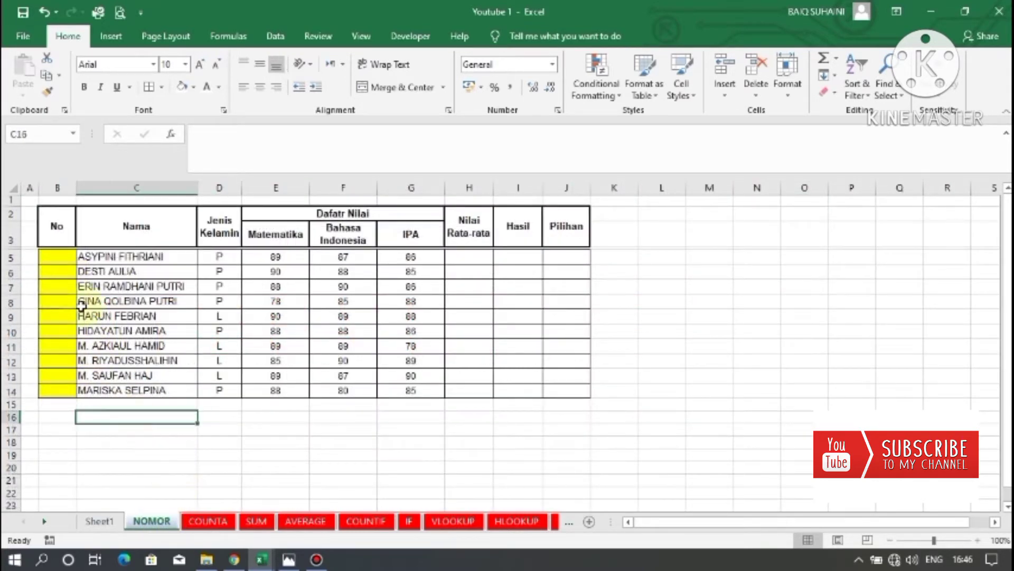
pyautogui.moveTo(62, 255); pyautogui.dragTo(64, 390)
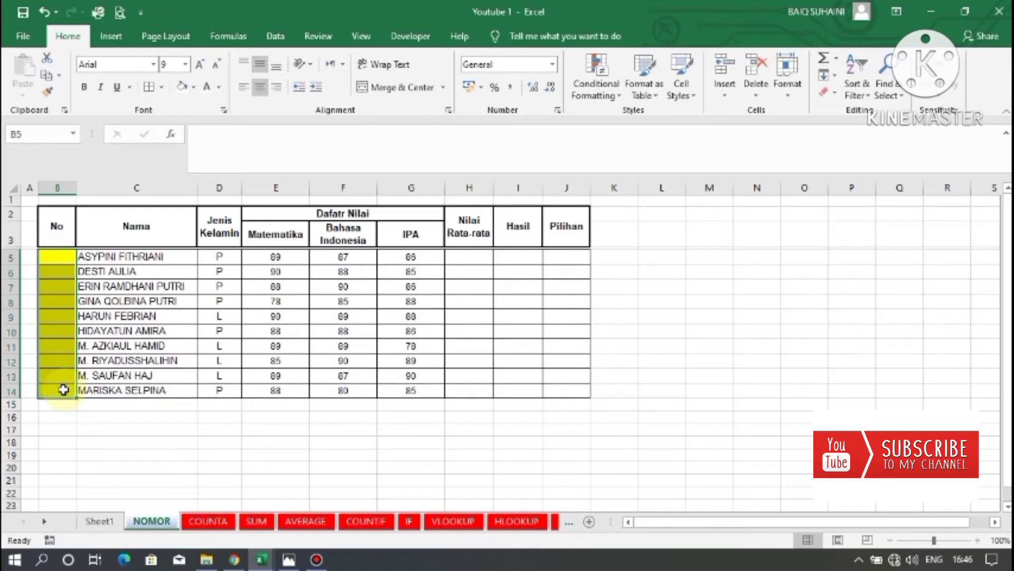
pyautogui.click(54, 256)
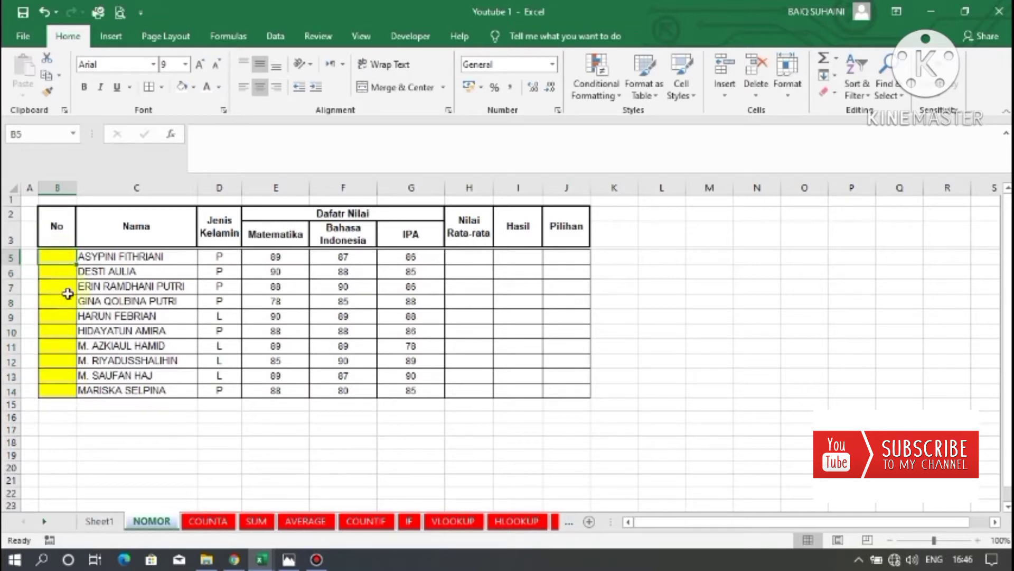
pyautogui.click(64, 257)
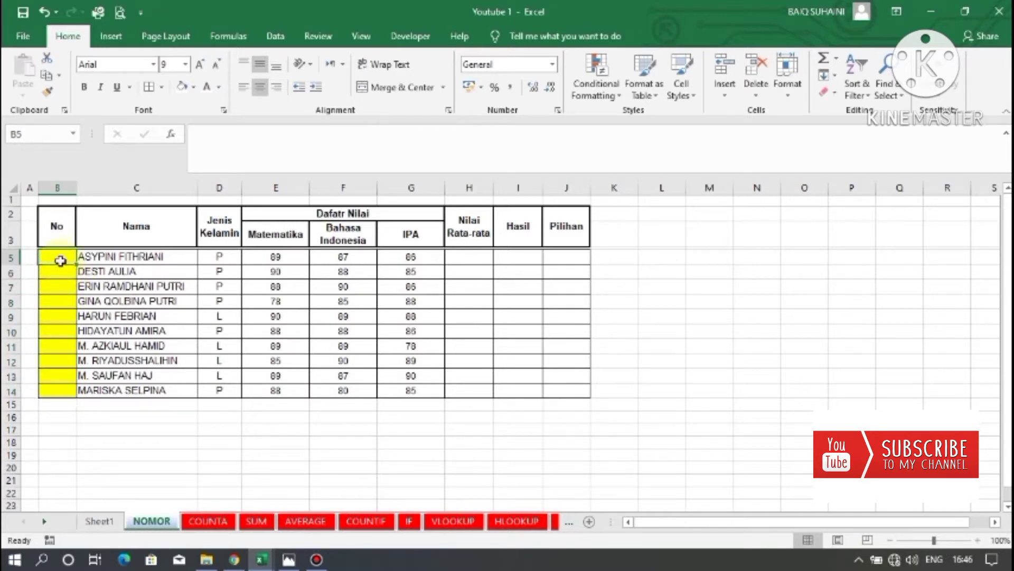
pyautogui.click(69, 392)
pyautogui.click(65, 257)
pyautogui.moveTo(66, 257); pyautogui.dragTo(64, 270)
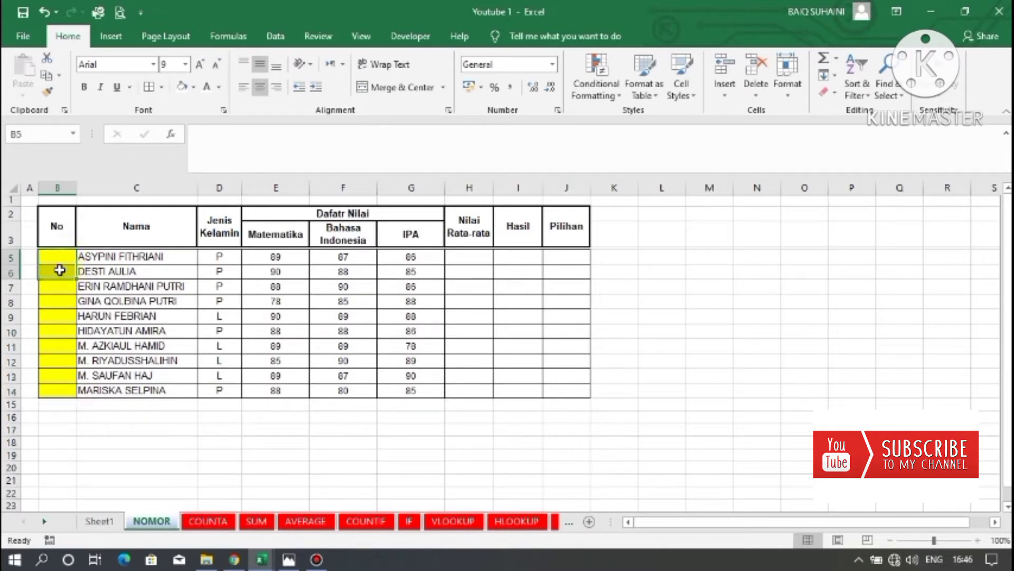
pyautogui.click(58, 259)
pyautogui.click(62, 286)
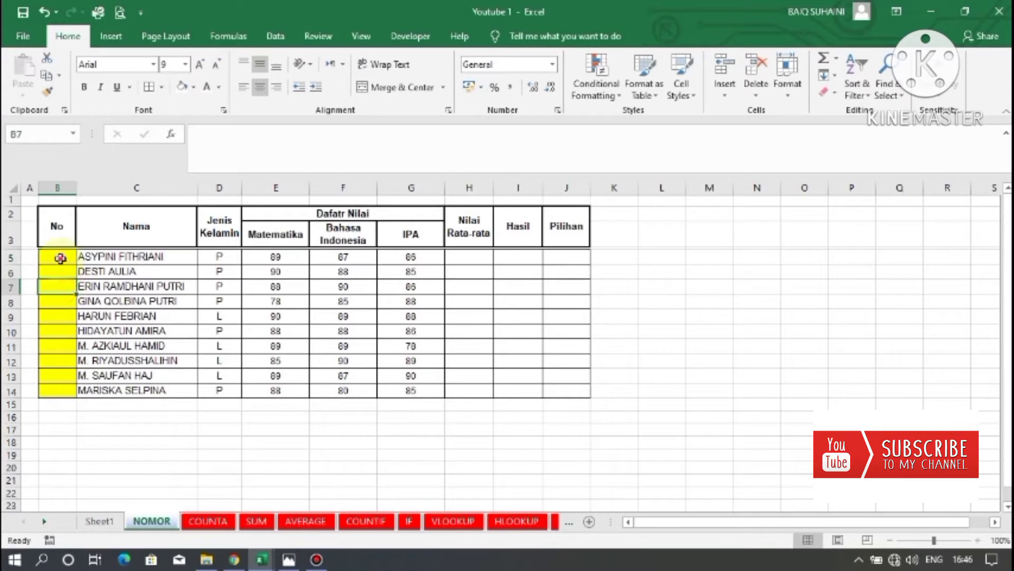
pyautogui.click(61, 257)
pyautogui.click(62, 271)
pyautogui.click(56, 257)
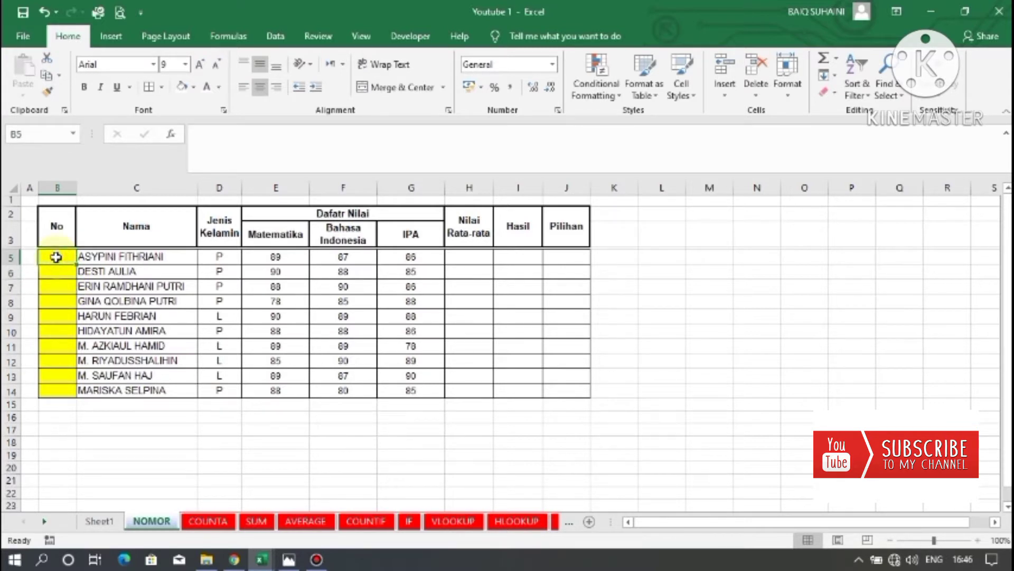
# Enter 1 in B5 and the formula =B5+1 in B6, and fill that formula down to B14.
pyautogui.write('1')
pyautogui.press('Return')
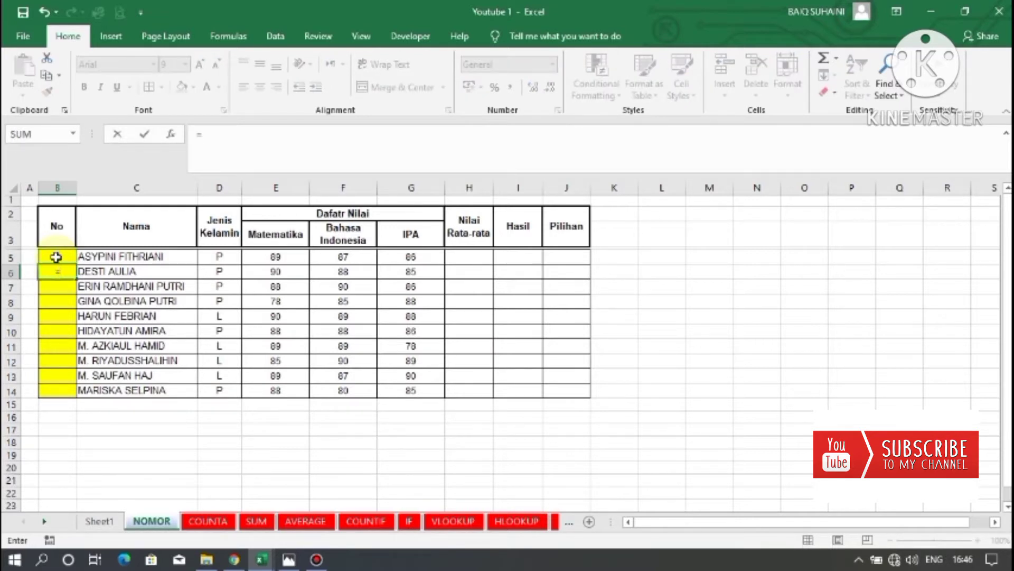
pyautogui.click(56, 256)
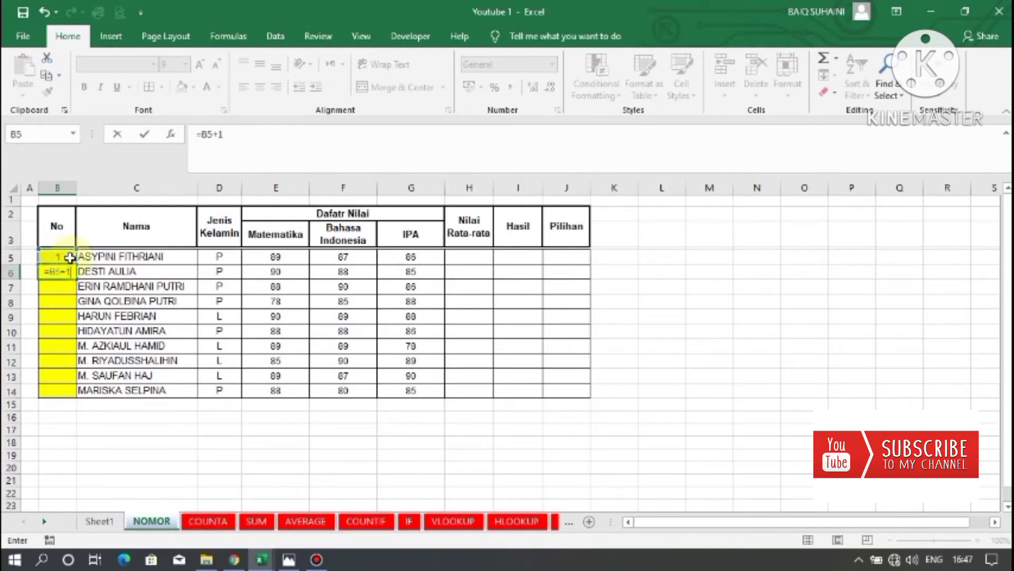
pyautogui.press('Return')
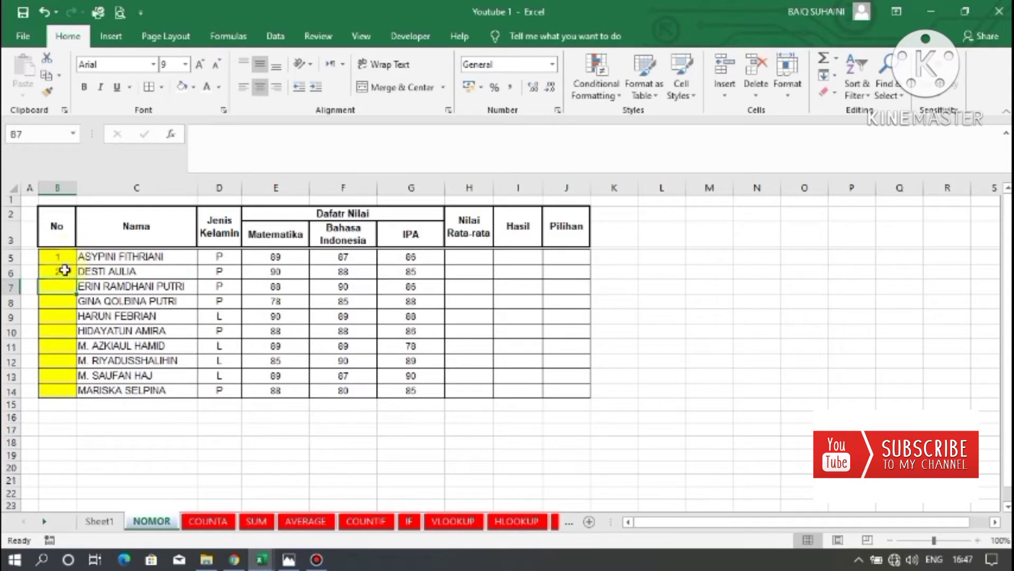
pyautogui.click(64, 270)
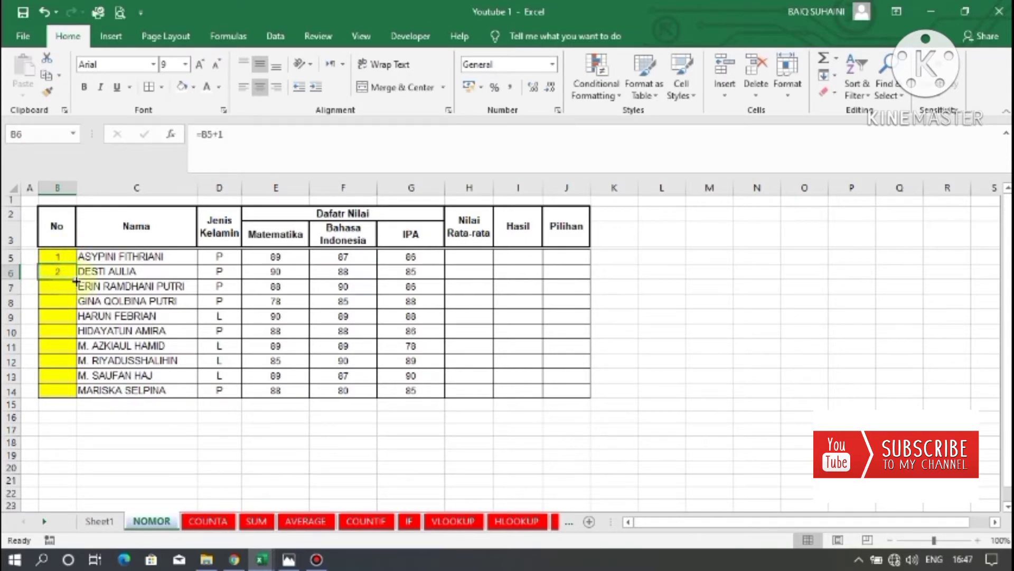
pyautogui.moveTo(76, 279); pyautogui.dragTo(75, 397)
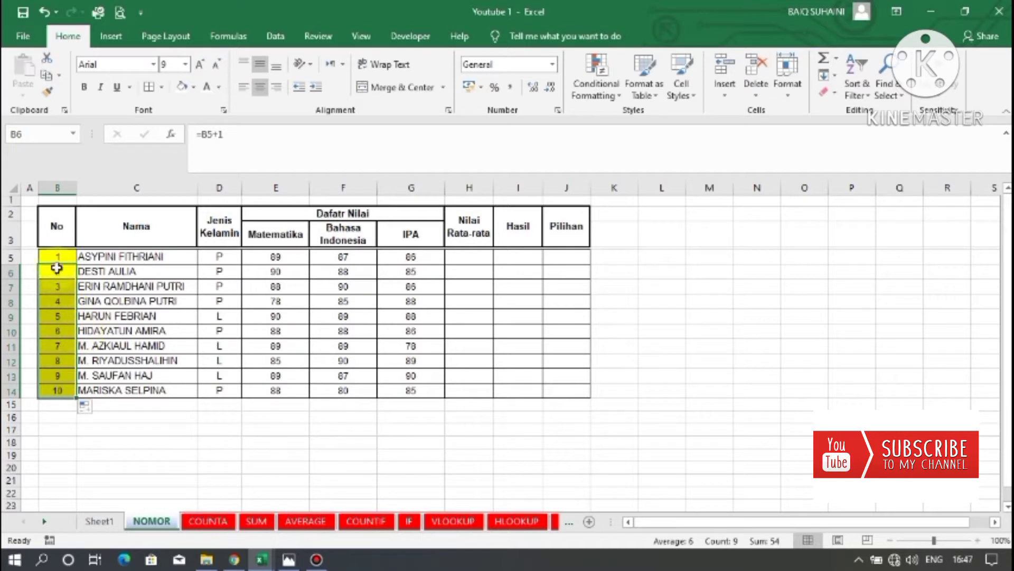
# Overwrite B9 with 1 and check the formulas in the No cells below it.
pyautogui.click(54, 387)
pyautogui.click(62, 317)
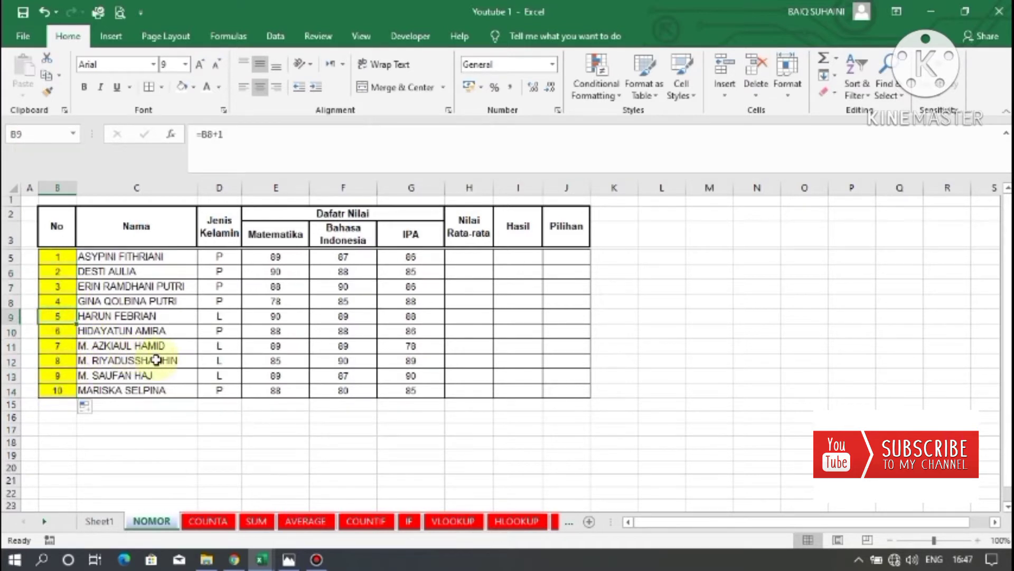
pyautogui.write('1')
pyautogui.click(85, 331)
pyautogui.click(57, 332)
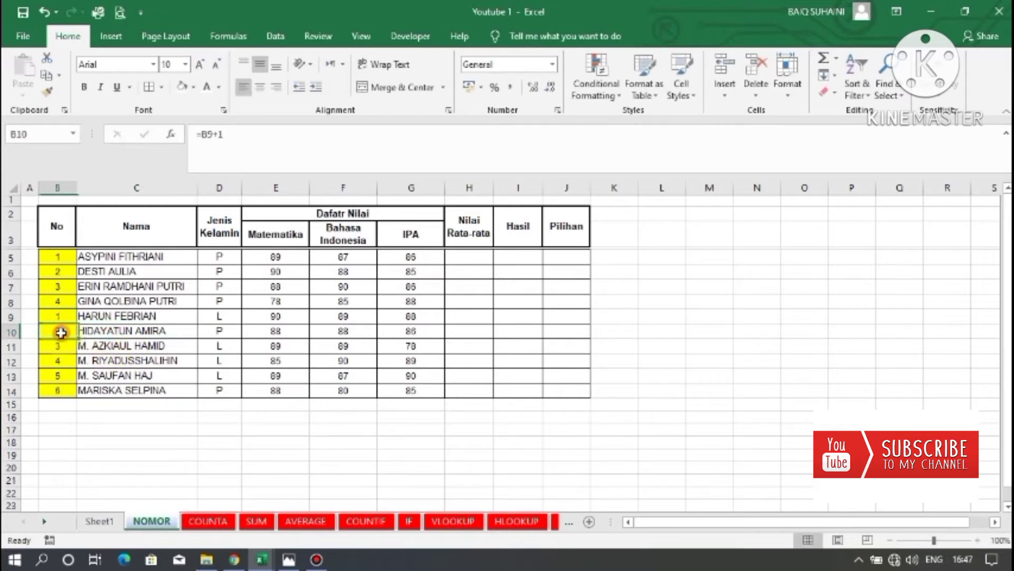
pyautogui.click(70, 347)
pyautogui.click(67, 360)
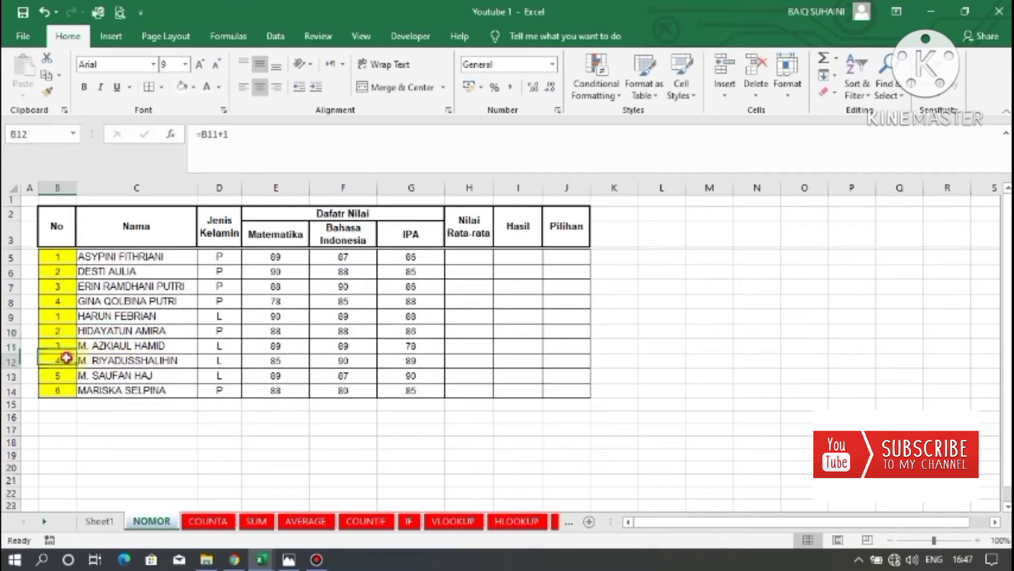
pyautogui.click(68, 375)
pyautogui.click(68, 389)
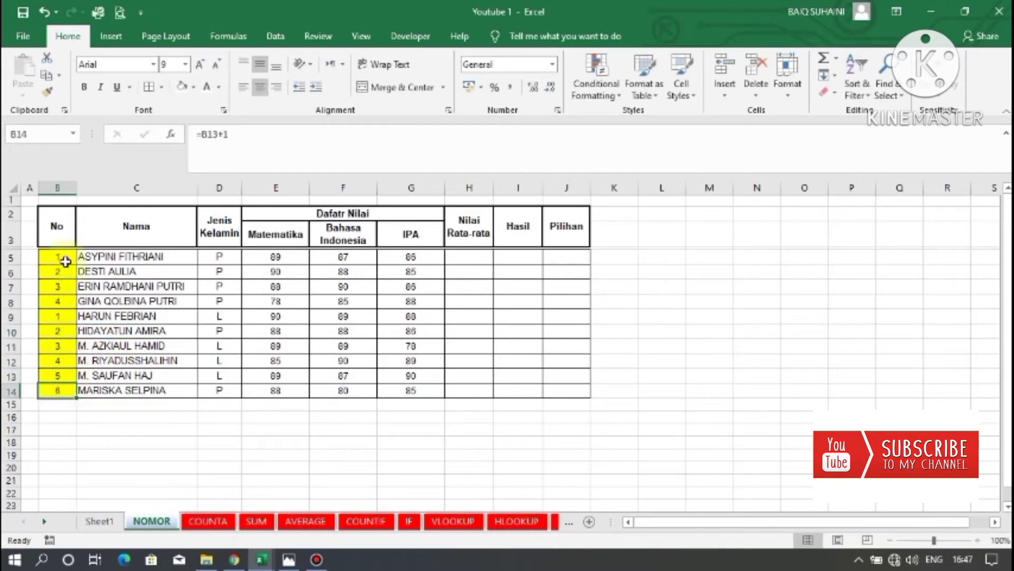
# Clear all numbers from the No column cells B5 to B14.
pyautogui.moveTo(62, 257); pyautogui.dragTo(68, 381)
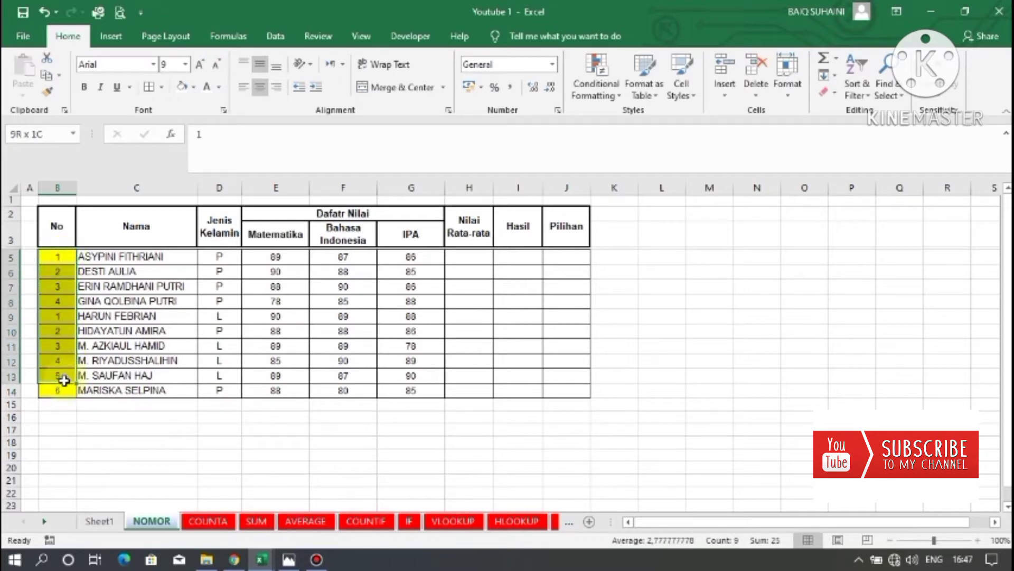
pyautogui.click(66, 298)
pyautogui.click(68, 256)
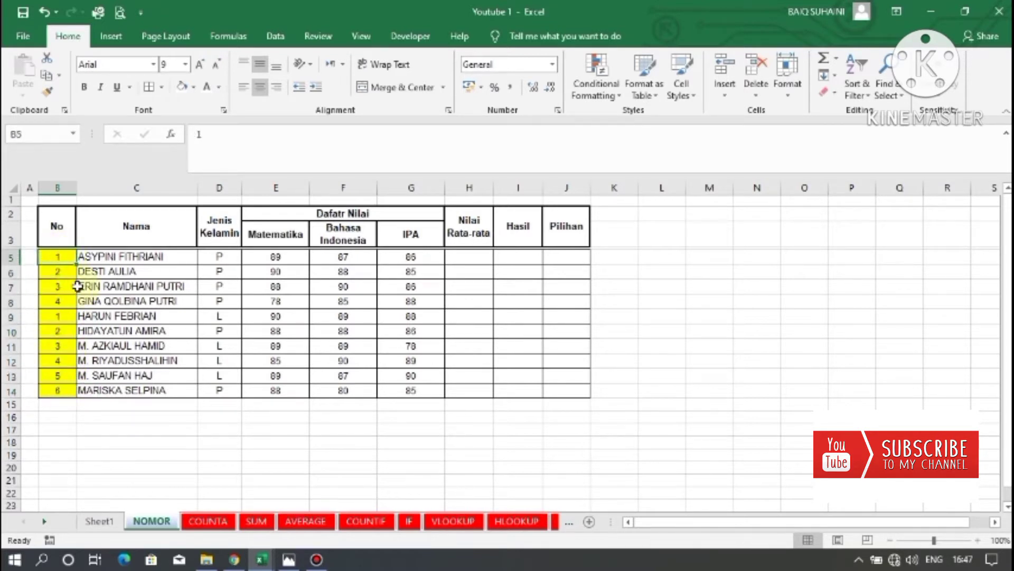
pyautogui.moveTo(58, 256); pyautogui.dragTo(59, 390)
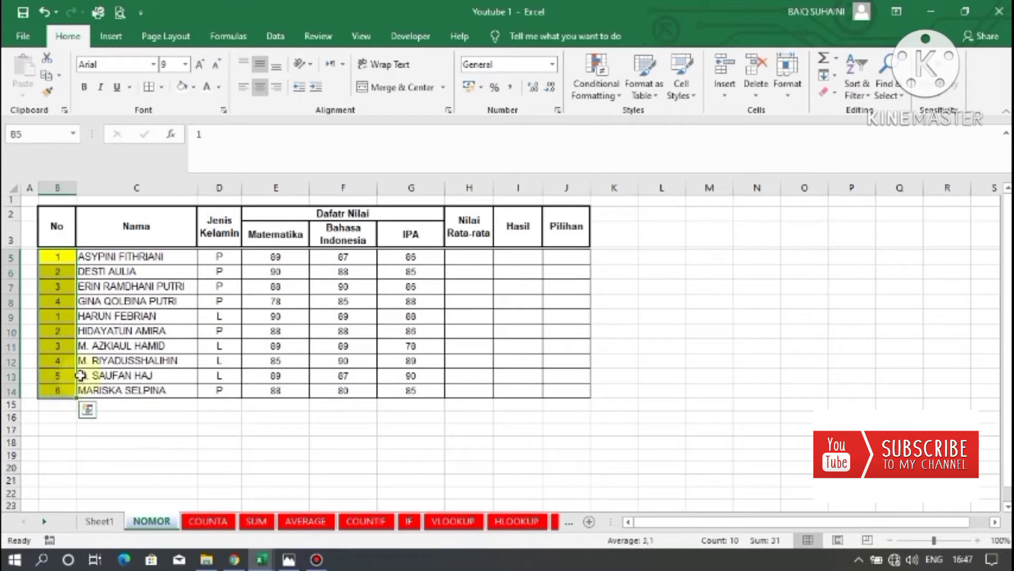
pyautogui.press('Delete')
# Enter 1 in B5 and 2 in B6, then fill the series down the No column to B14.
pyautogui.click(55, 256)
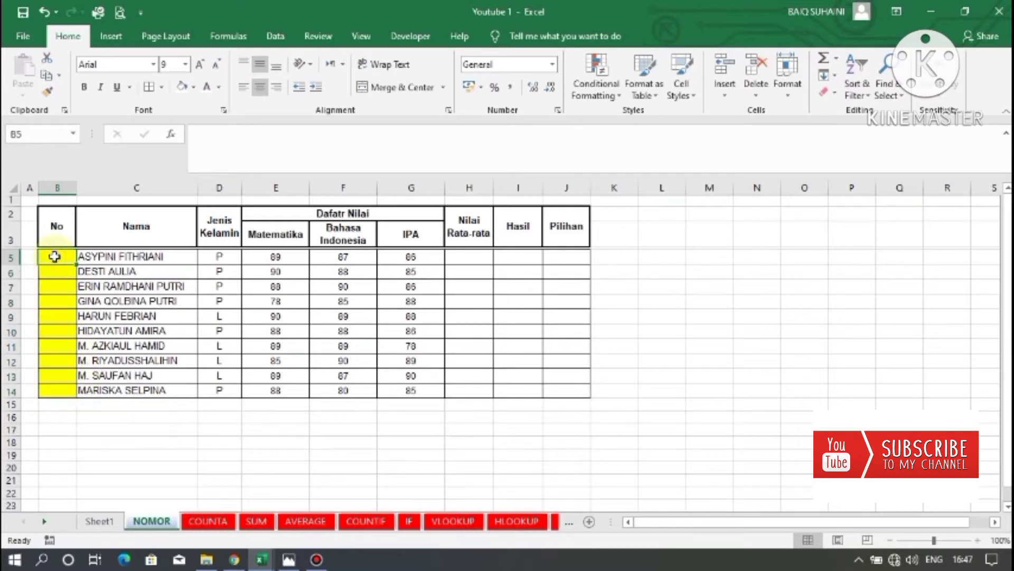
pyautogui.write('1')
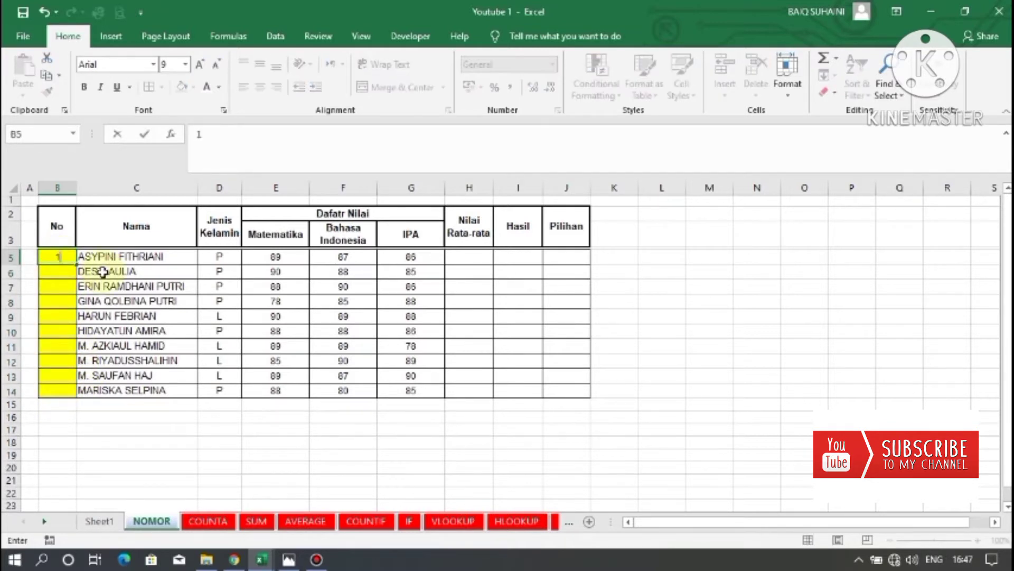
pyautogui.click(61, 273)
pyautogui.write('2')
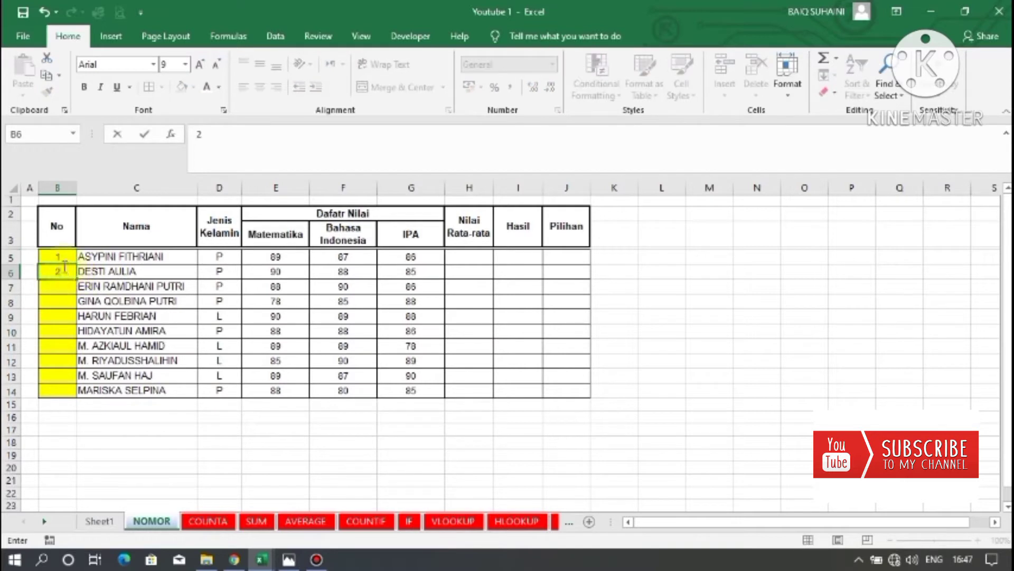
pyautogui.click(58, 301)
pyautogui.moveTo(58, 259); pyautogui.dragTo(77, 280)
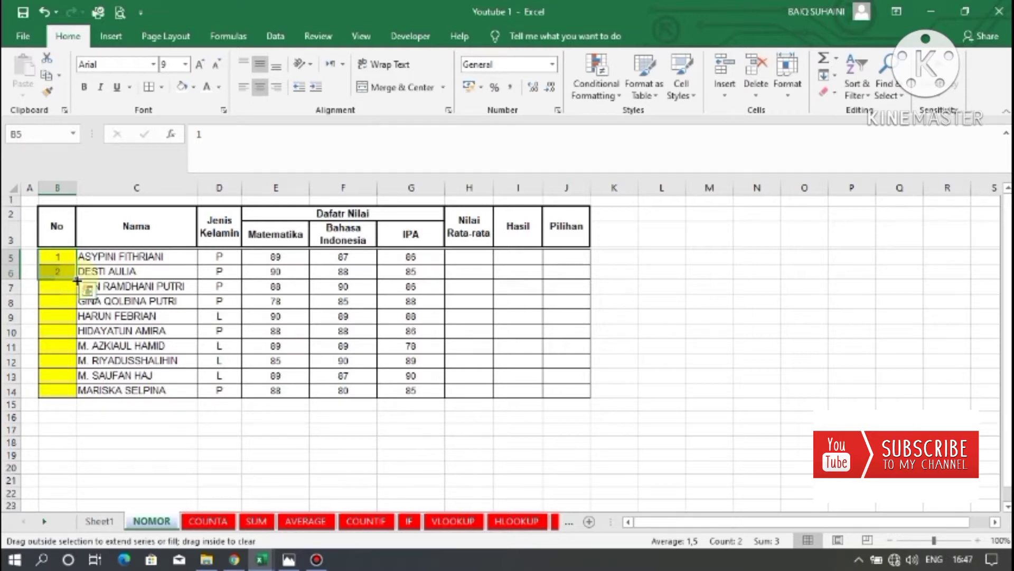
pyautogui.moveTo(77, 281); pyautogui.dragTo(73, 396)
# Review the numbers in the No column from B5 to B14.
pyautogui.moveTo(57, 256); pyautogui.dragTo(74, 394)
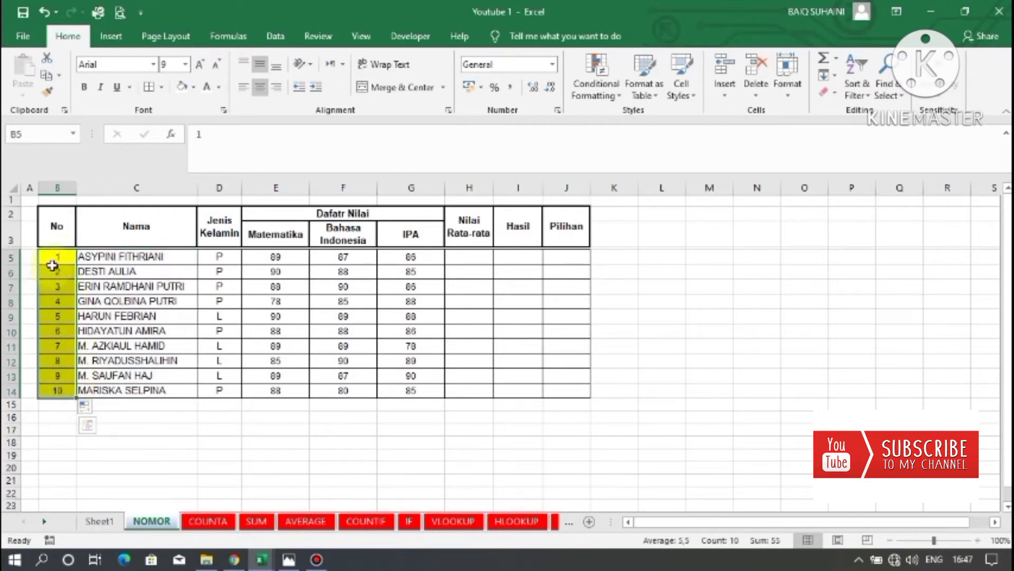
pyautogui.press('Down')
pyautogui.press('Down')
pyautogui.press('Down')
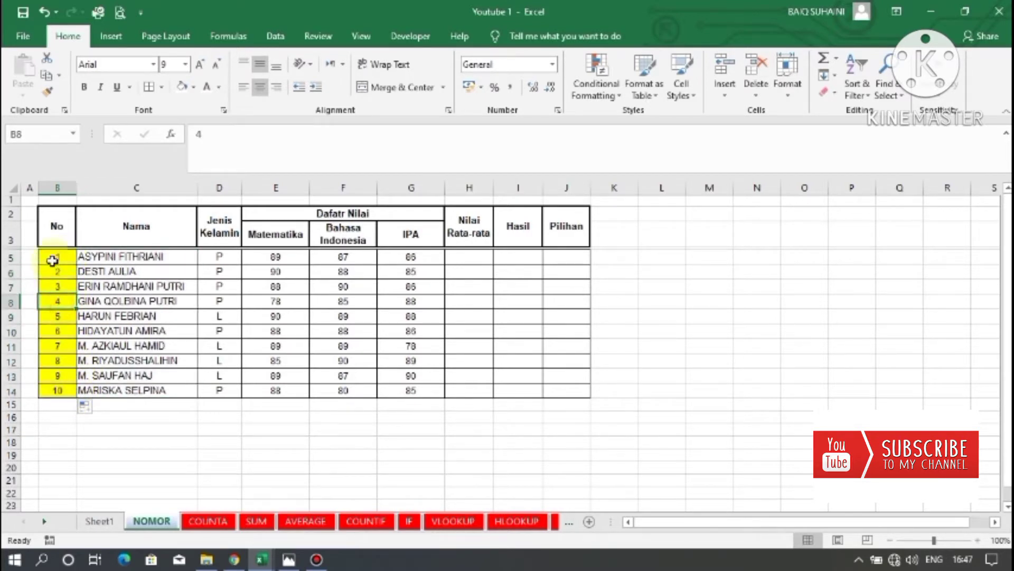
pyautogui.moveTo(52, 261); pyautogui.dragTo(61, 391)
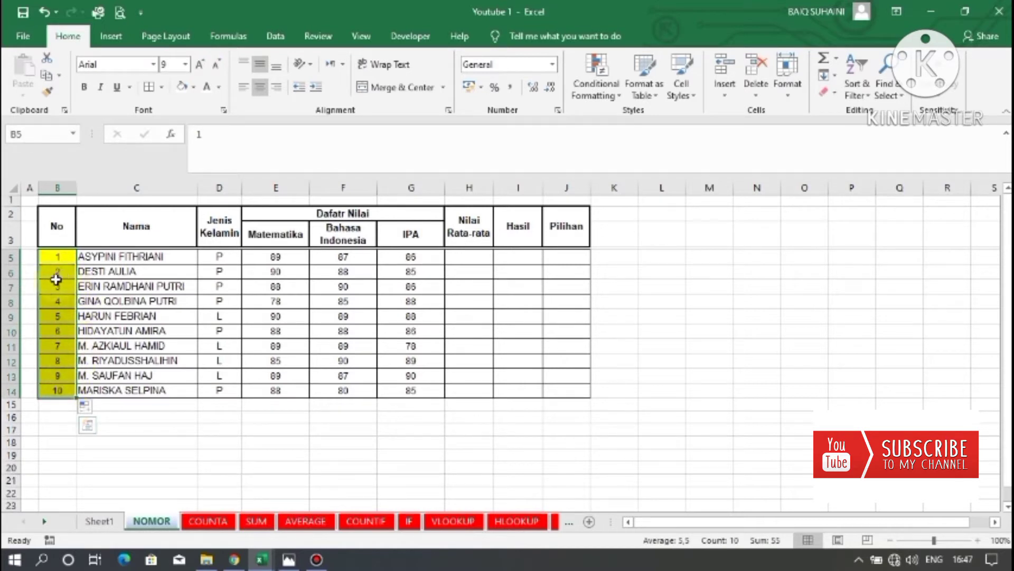
pyautogui.click(60, 308)
pyautogui.moveTo(58, 259); pyautogui.dragTo(61, 391)
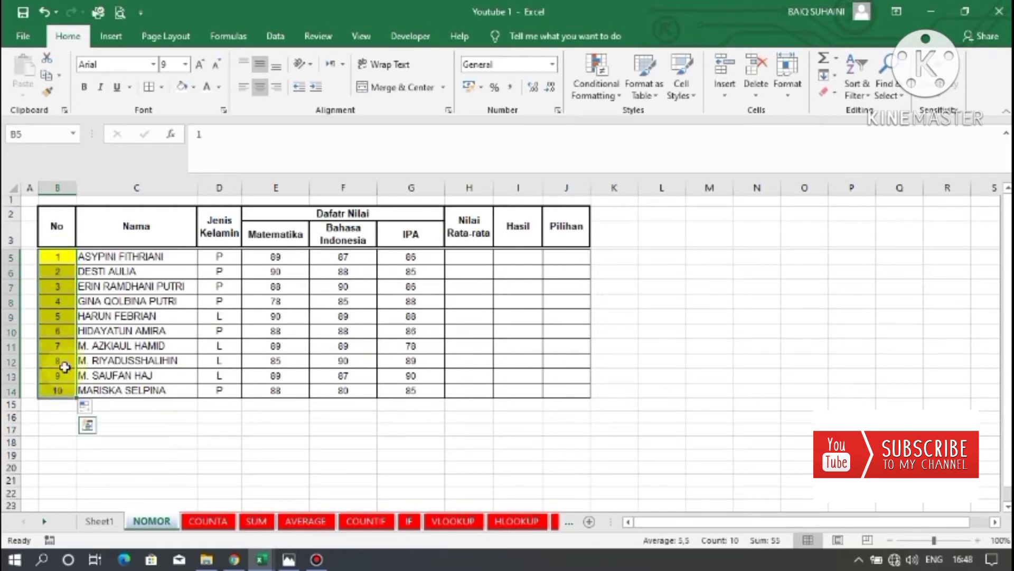
# Review the numbered No column from B5 to B14 alongside the student names.
pyautogui.click(153, 316)
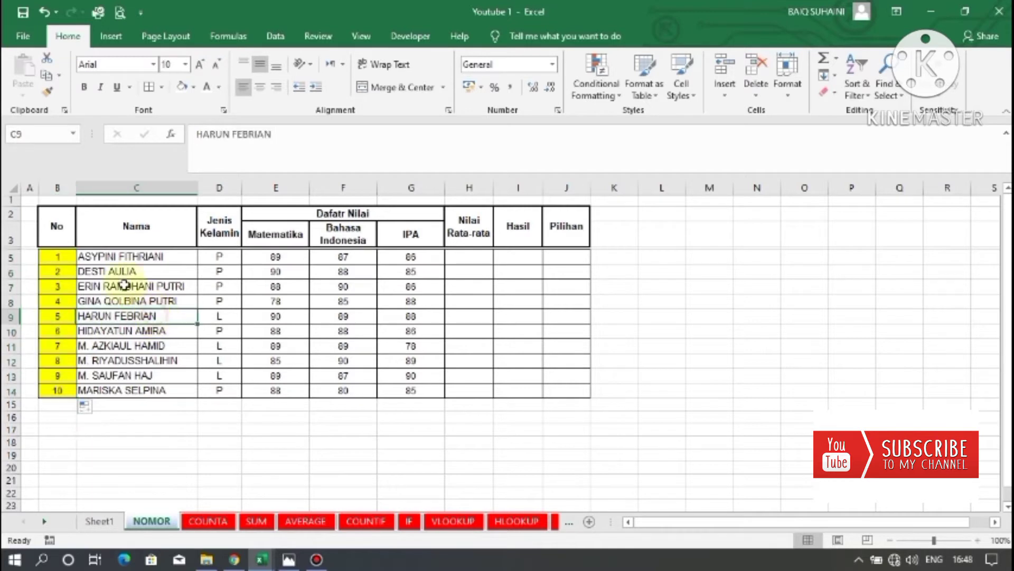
pyautogui.moveTo(61, 257); pyautogui.dragTo(61, 390)
pyautogui.click(164, 330)
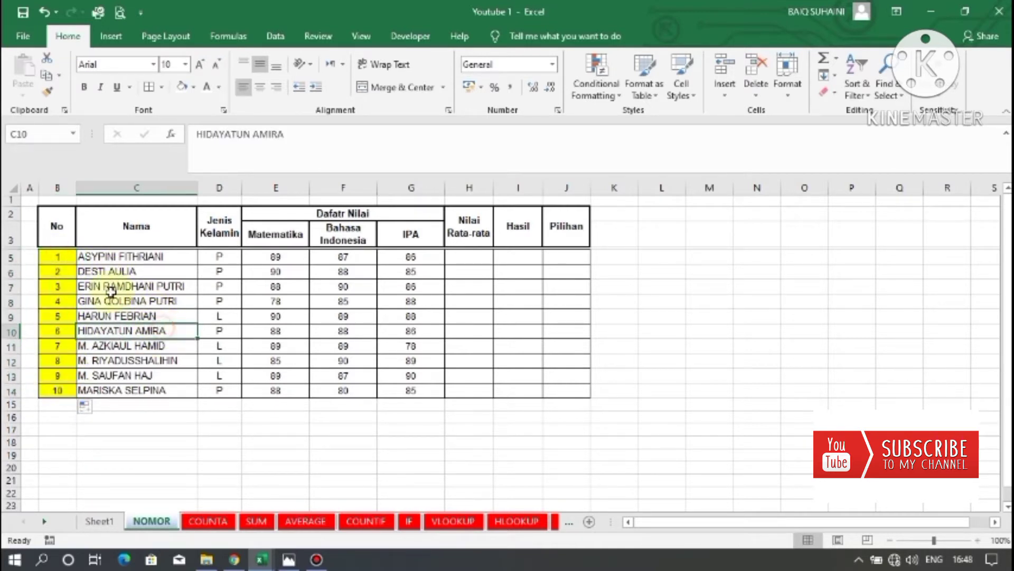
# Open the COUNTA sheet and examine which Matematika cells from E5 to E14 contain scores.
pyautogui.click(205, 520)
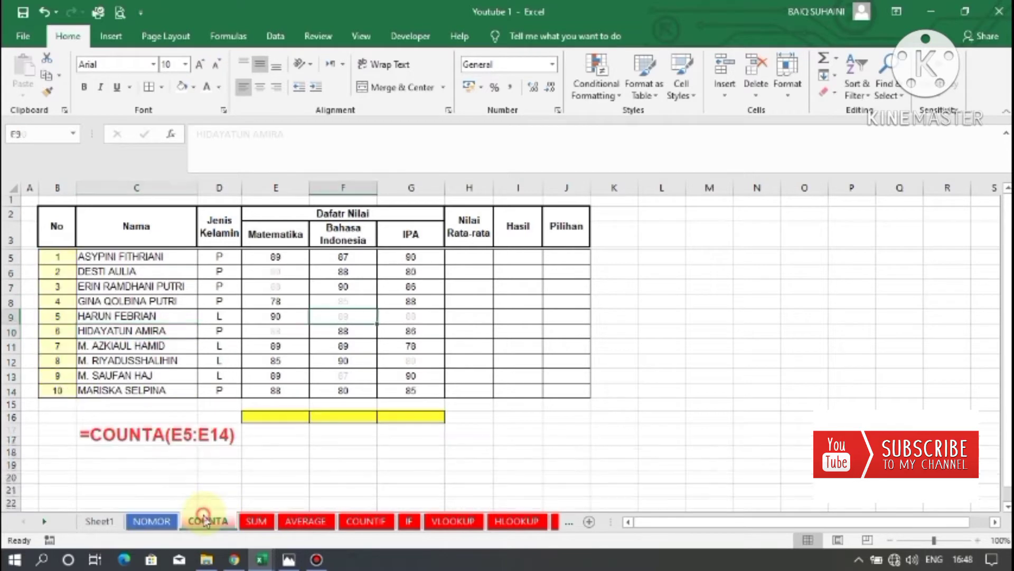
pyautogui.click(153, 449)
pyautogui.moveTo(265, 254); pyautogui.dragTo(414, 381)
pyautogui.moveTo(294, 261); pyautogui.dragTo(286, 385)
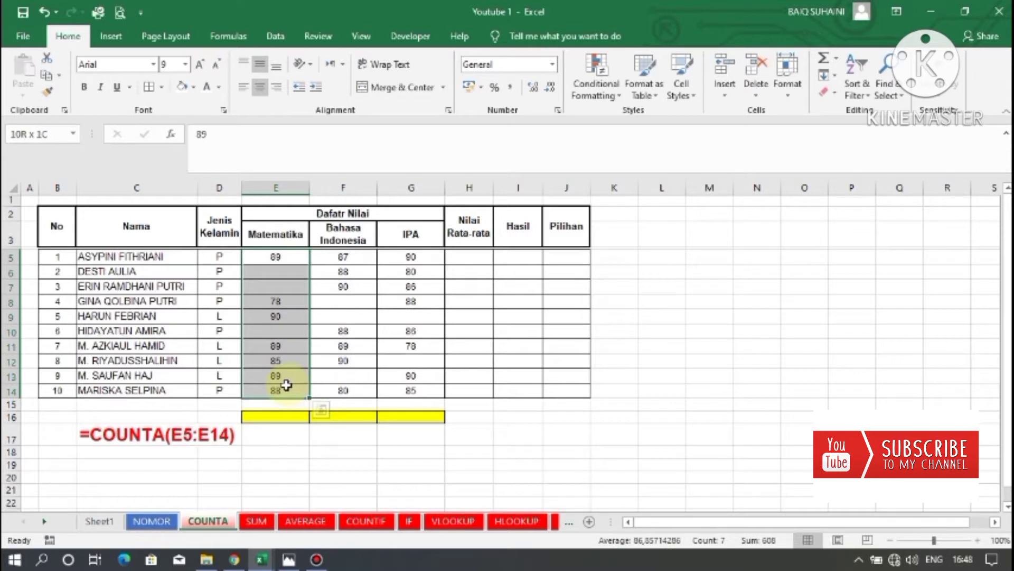
pyautogui.click(285, 286)
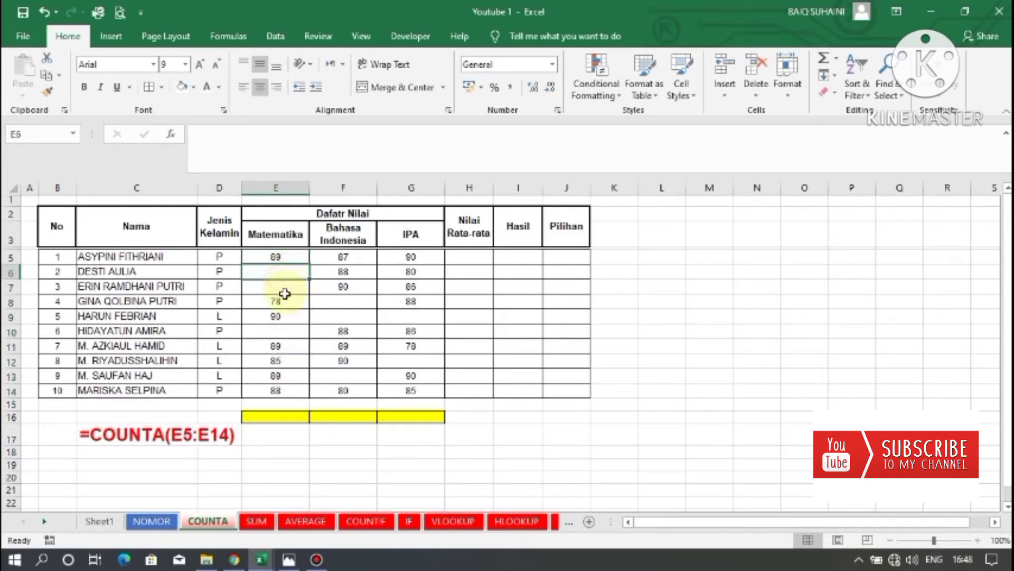
pyautogui.click(278, 261)
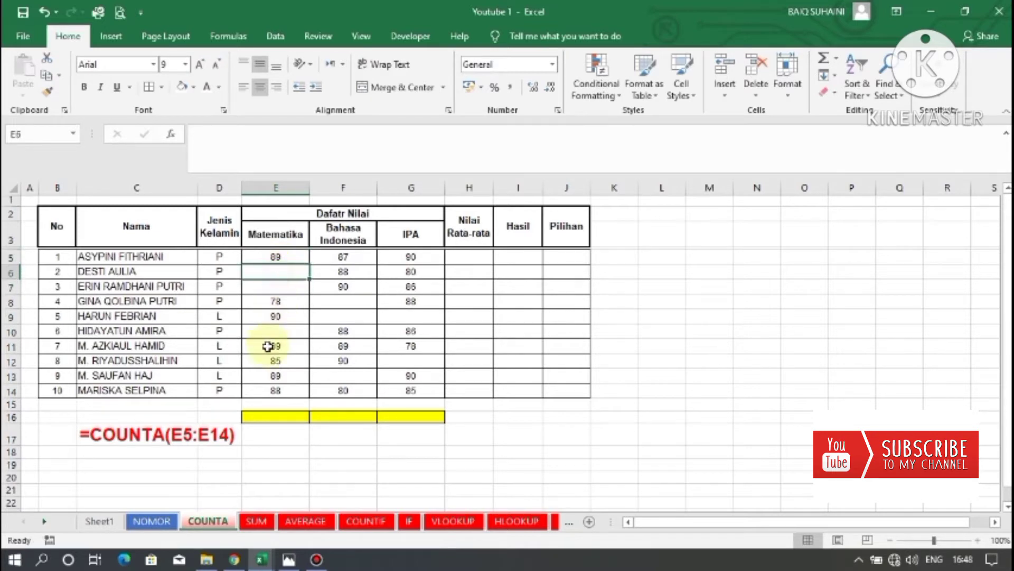
pyautogui.click(286, 280)
pyautogui.moveTo(278, 257); pyautogui.dragTo(281, 388)
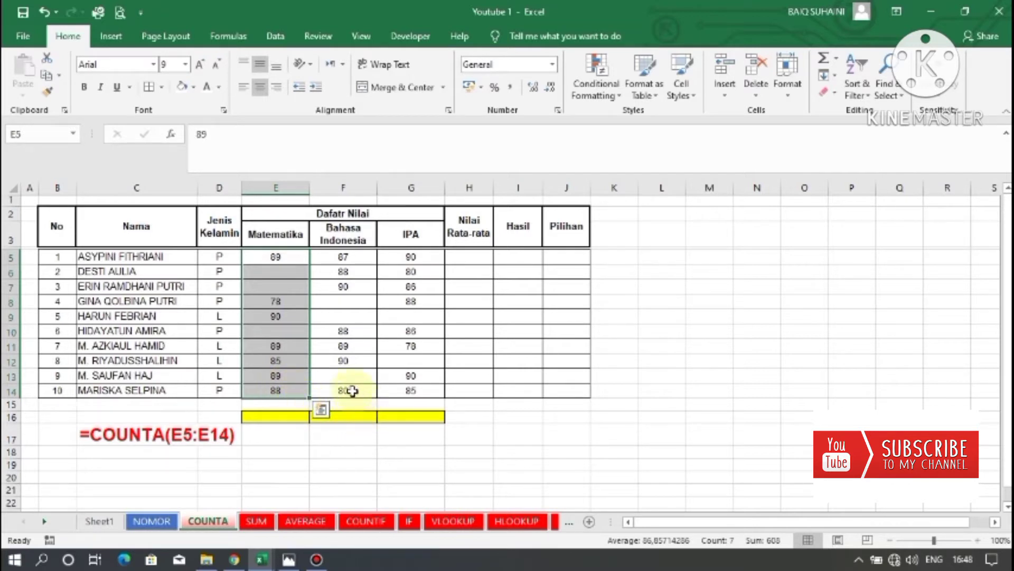
pyautogui.click(278, 273)
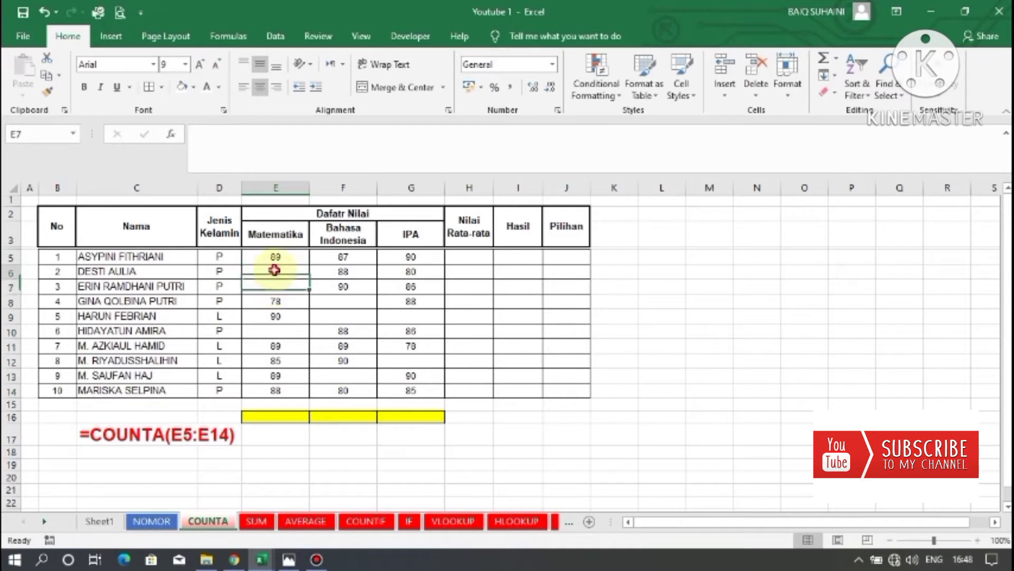
pyautogui.click(276, 284)
pyautogui.moveTo(278, 272); pyautogui.dragTo(279, 363)
pyautogui.click(282, 317)
pyautogui.click(288, 281)
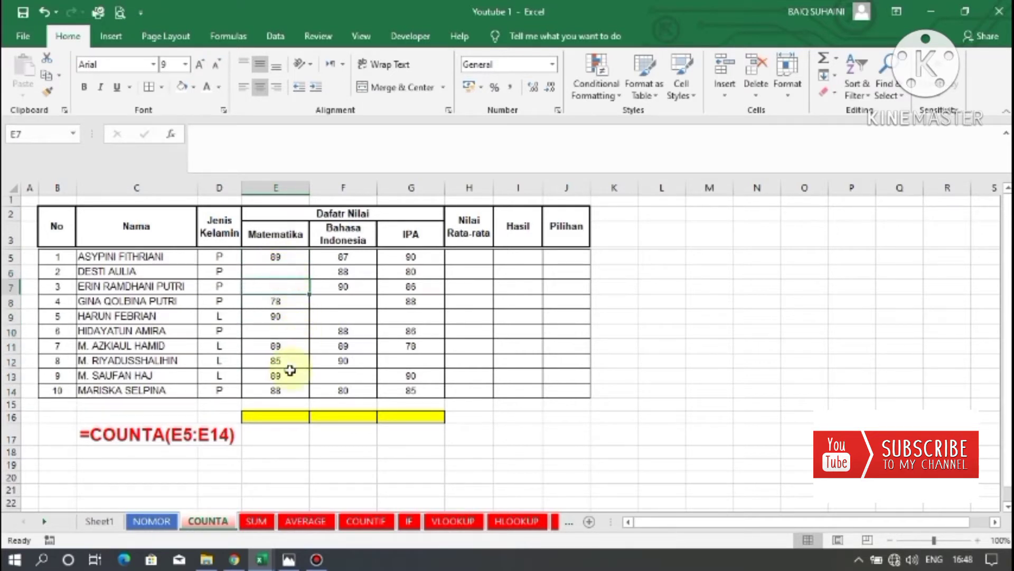
# Enter =COUNTA(E5:E14) in E16 to count the filled Matematika scores.
pyautogui.click(273, 416)
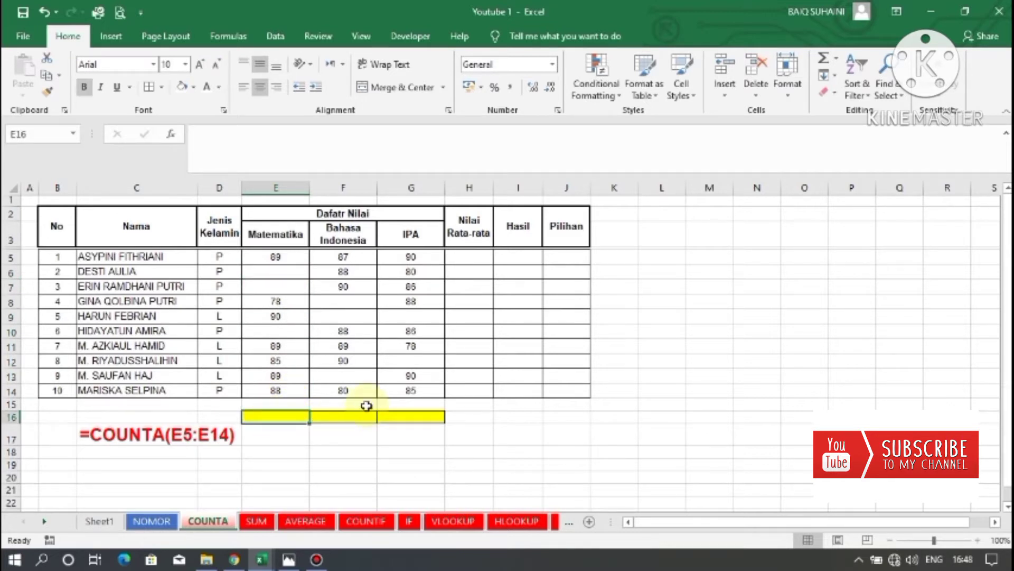
pyautogui.write('=')
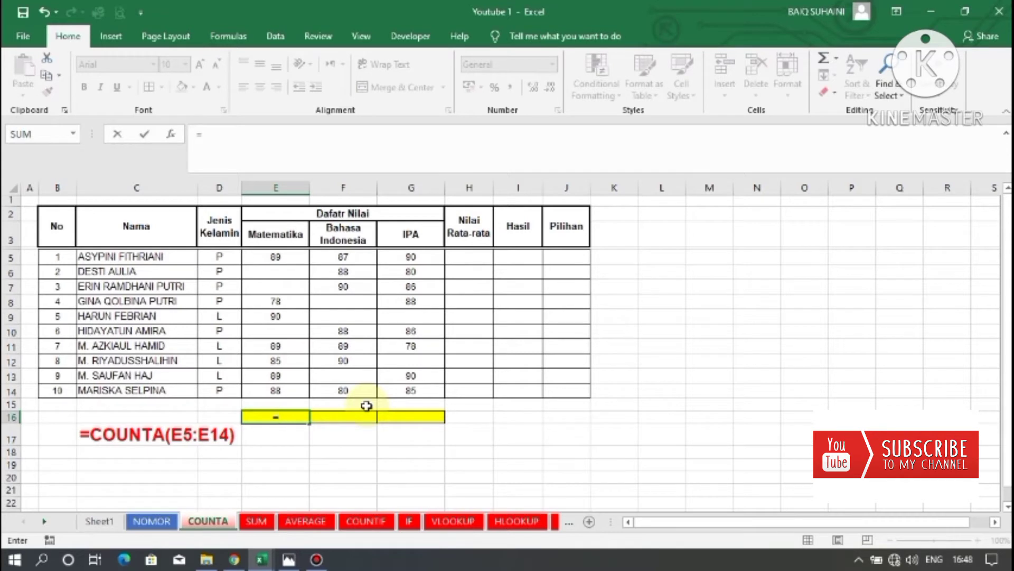
pyautogui.write('counta')
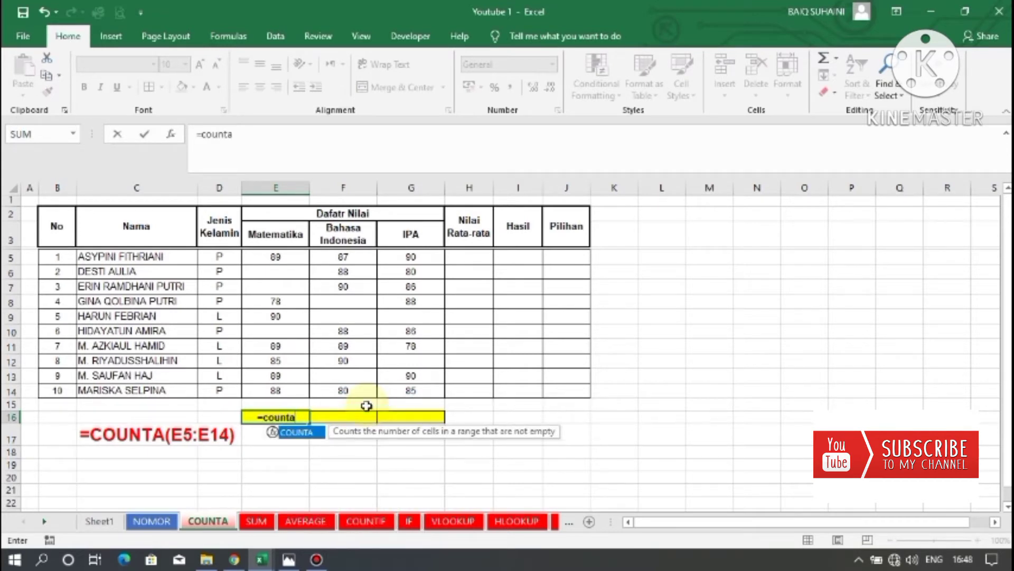
pyautogui.write('(')
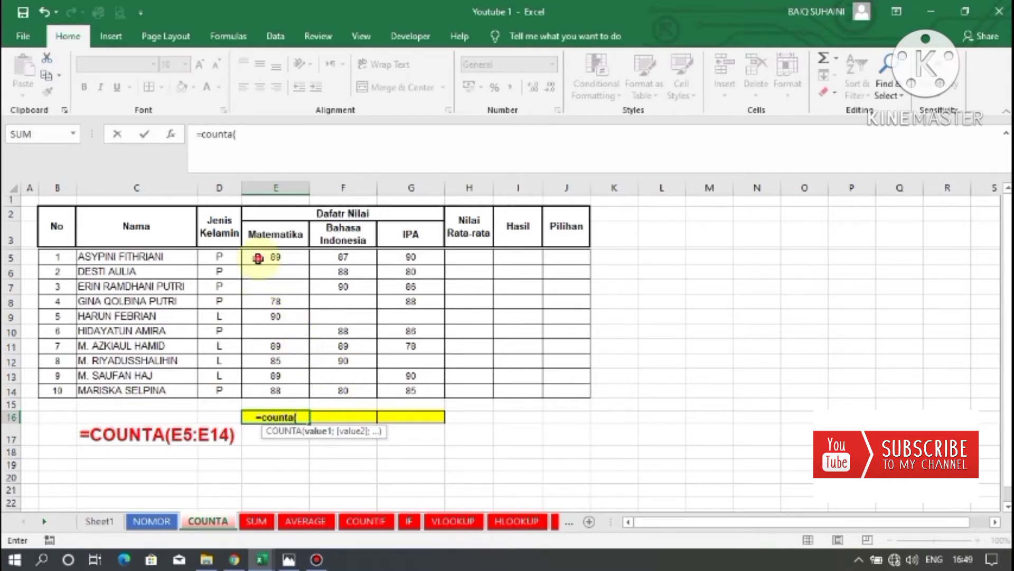
pyautogui.moveTo(257, 258); pyautogui.dragTo(258, 390)
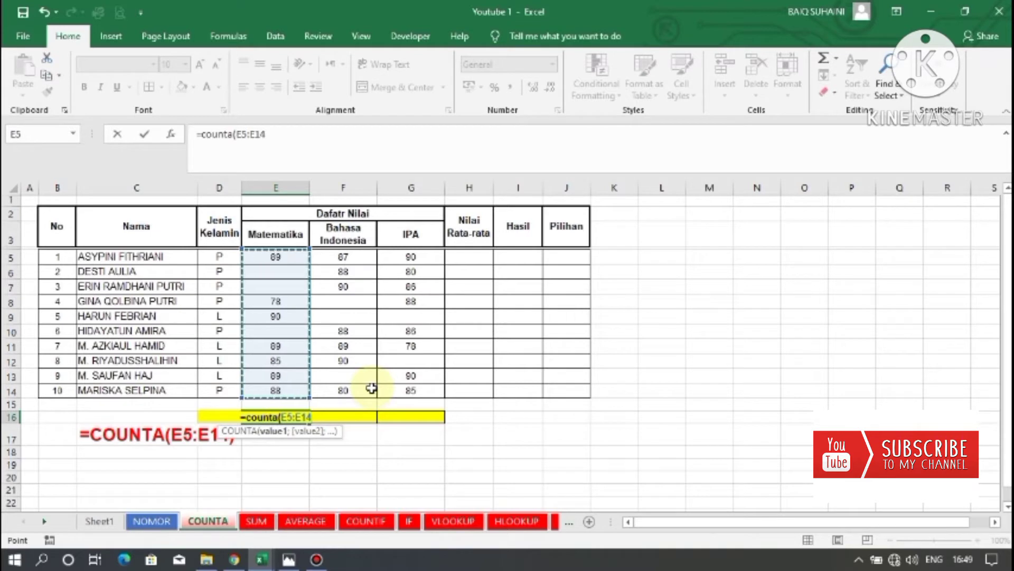
pyautogui.write(')')
pyautogui.press('Return')
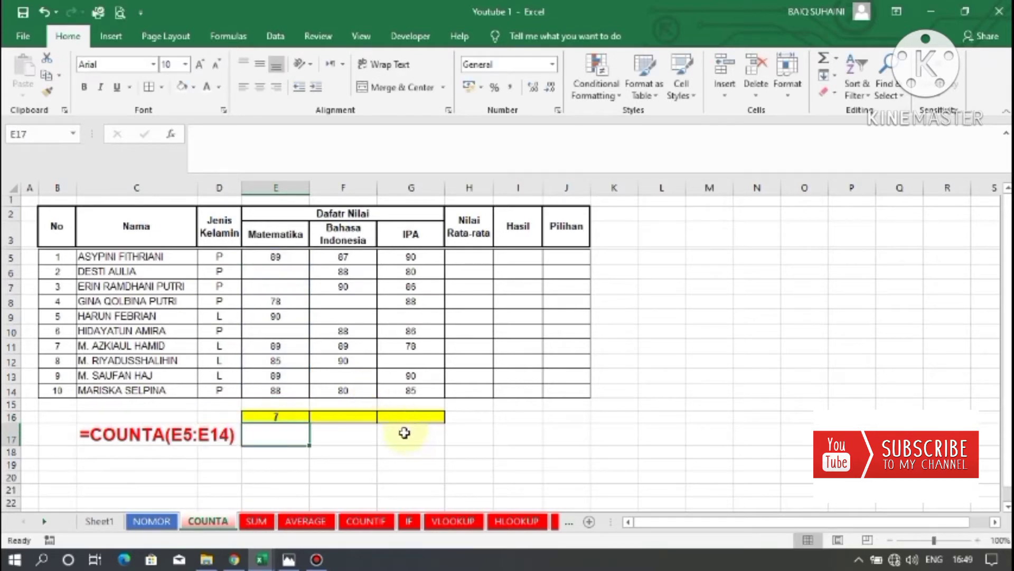
# Copy the COUNTA formula from E16 across to F16 and G16.
pyautogui.click(296, 415)
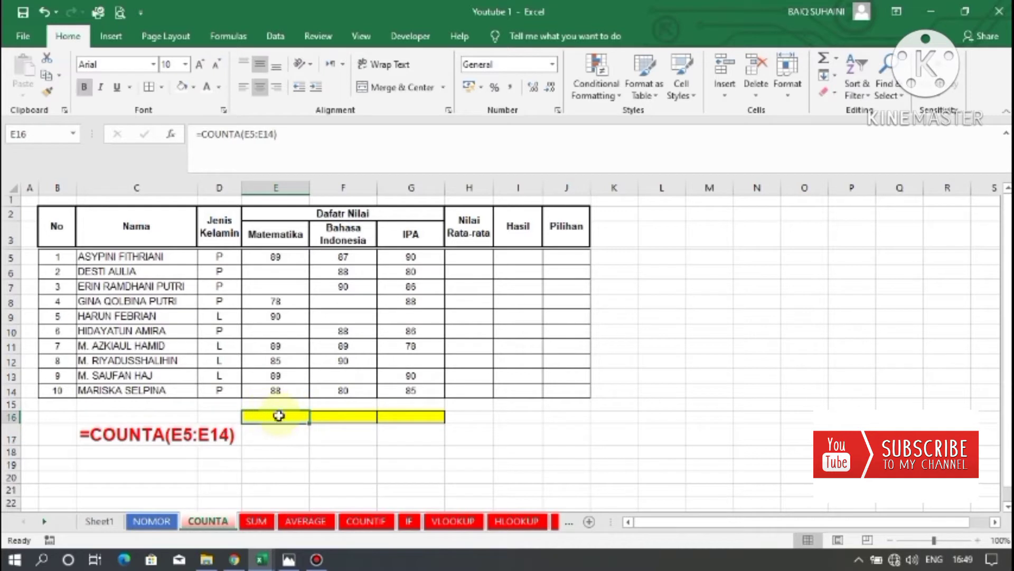
pyautogui.click(289, 328)
pyautogui.click(278, 272)
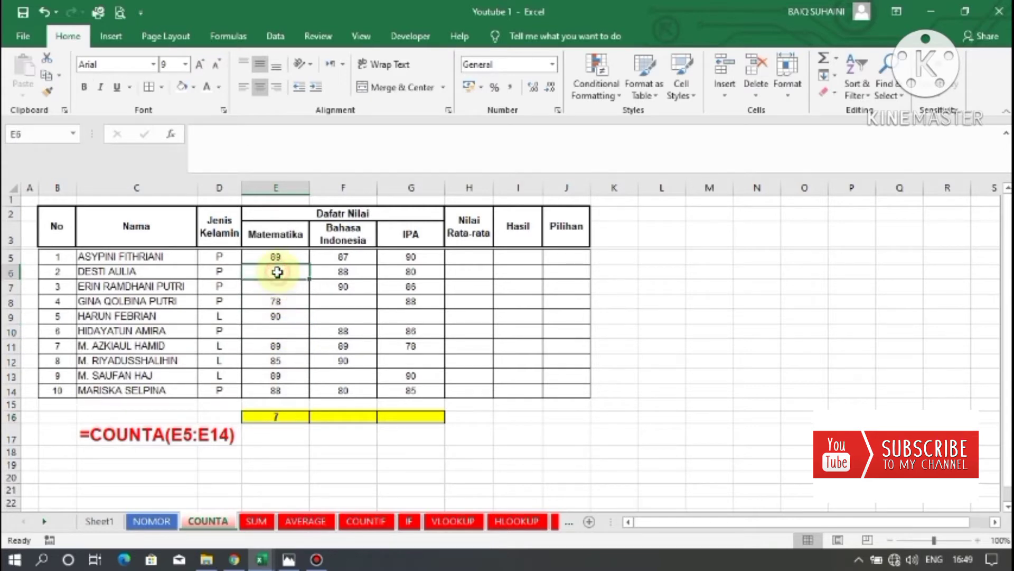
pyautogui.click(296, 330)
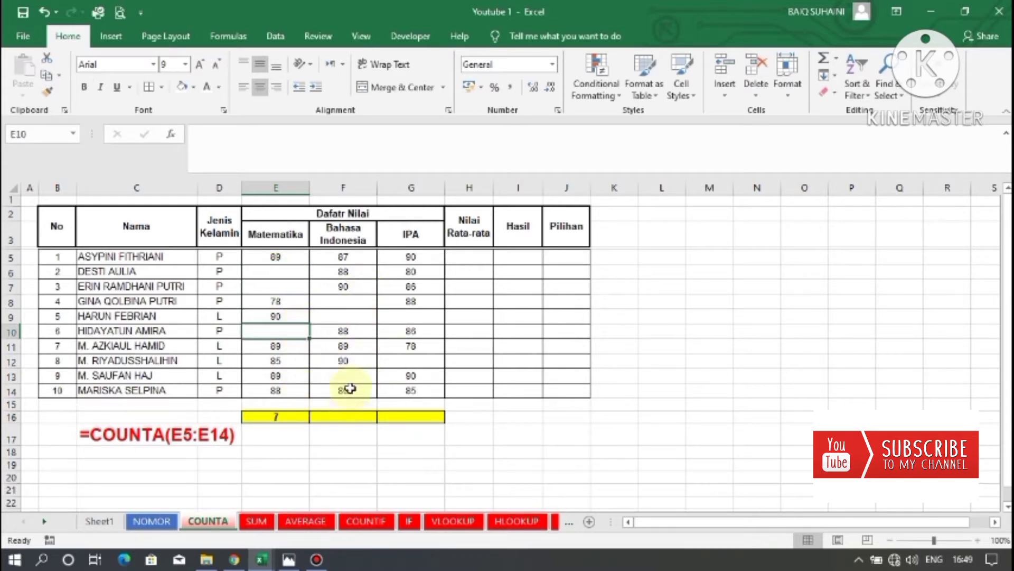
pyautogui.click(288, 418)
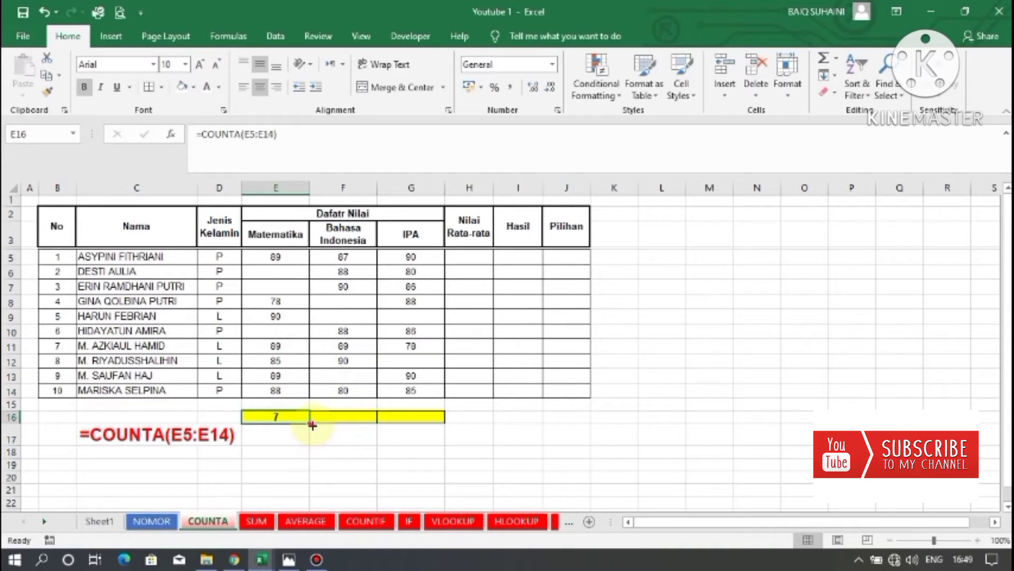
pyautogui.moveTo(312, 424); pyautogui.dragTo(419, 425)
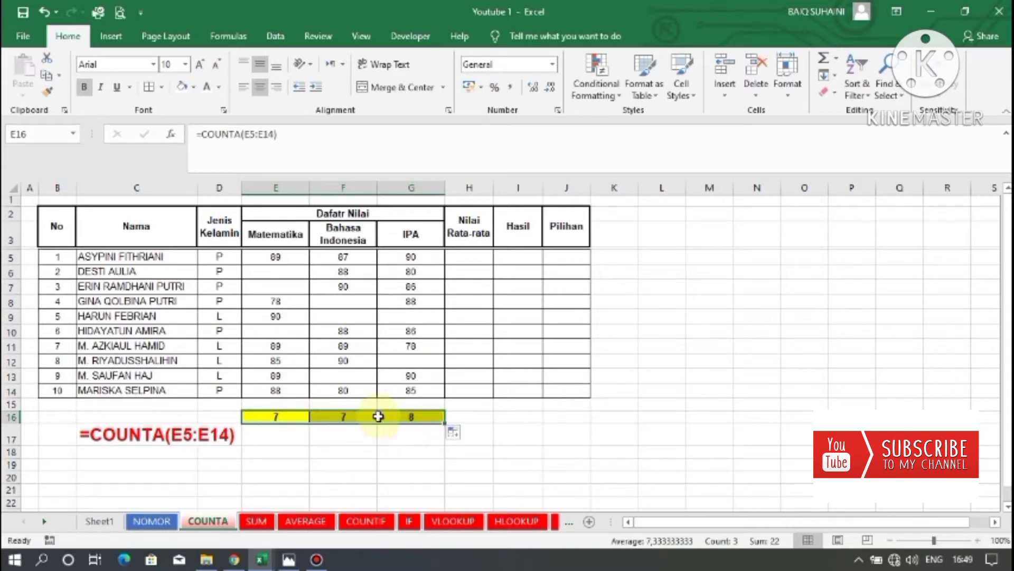
# Check the copied COUNTA formulas in F16 and G16 against the scores in their columns.
pyautogui.click(327, 417)
pyautogui.click(272, 417)
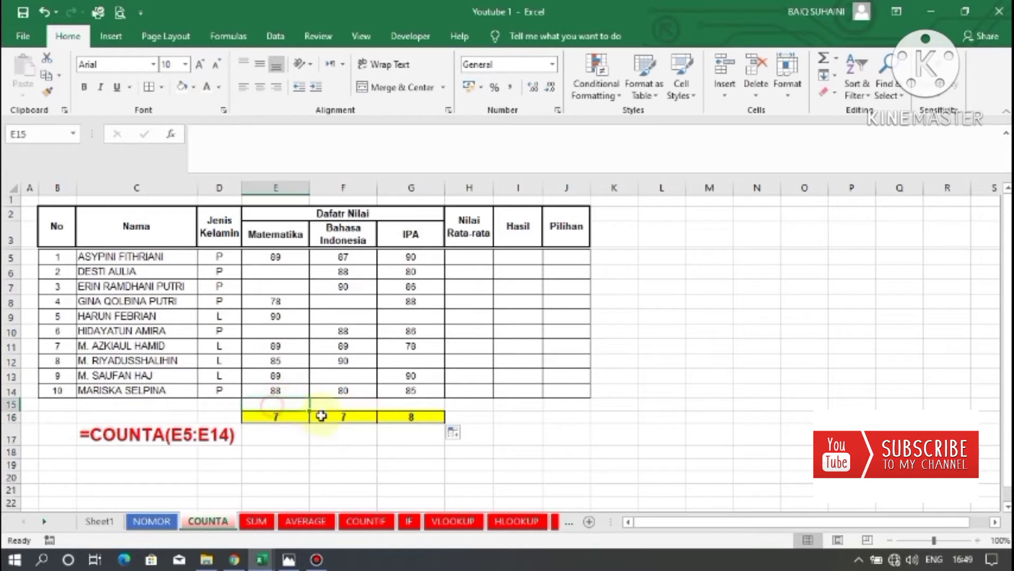
pyautogui.click(325, 417)
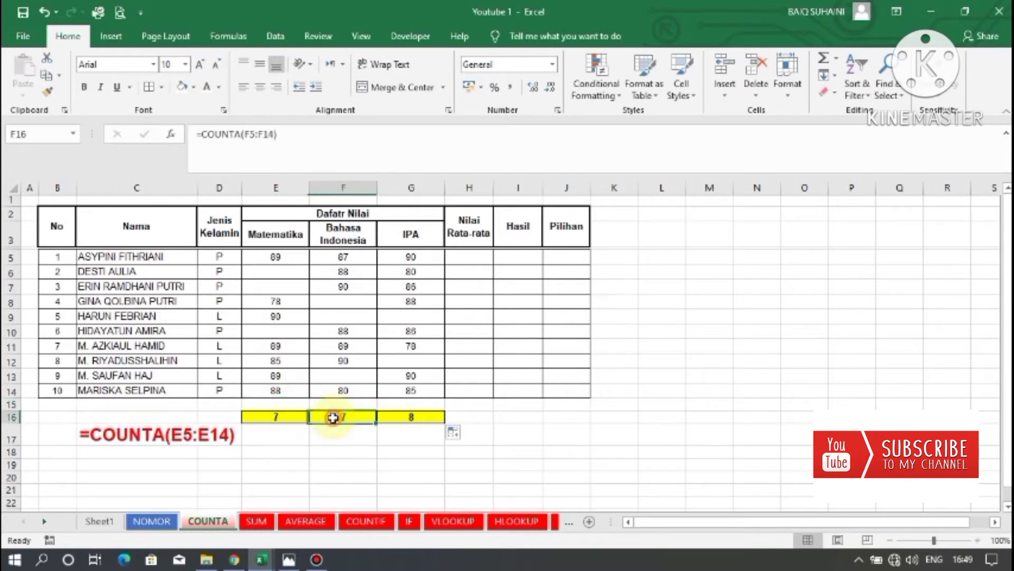
pyautogui.click(346, 388)
pyautogui.click(350, 360)
pyautogui.click(351, 343)
pyautogui.click(344, 330)
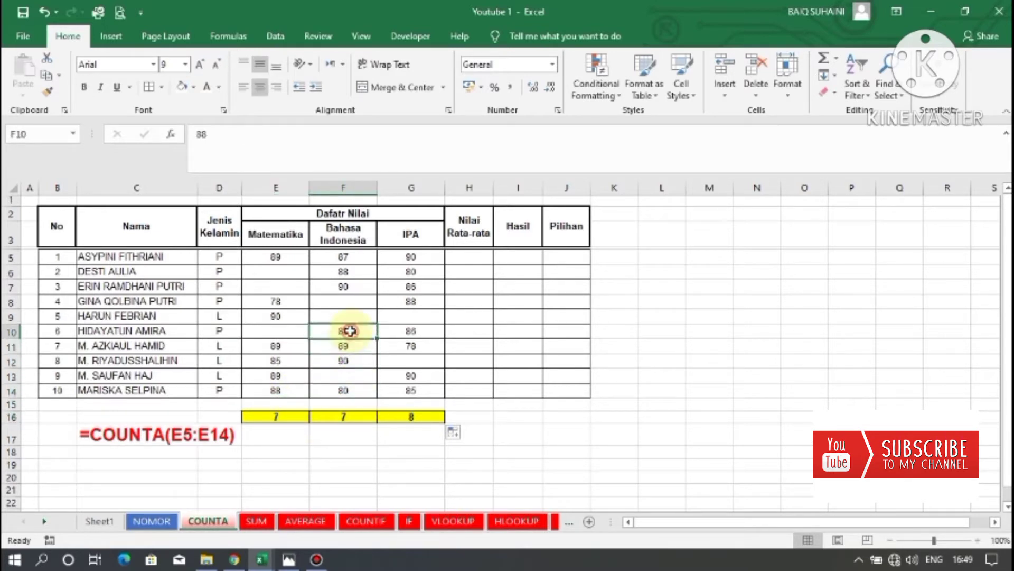
pyautogui.click(341, 286)
pyautogui.click(353, 258)
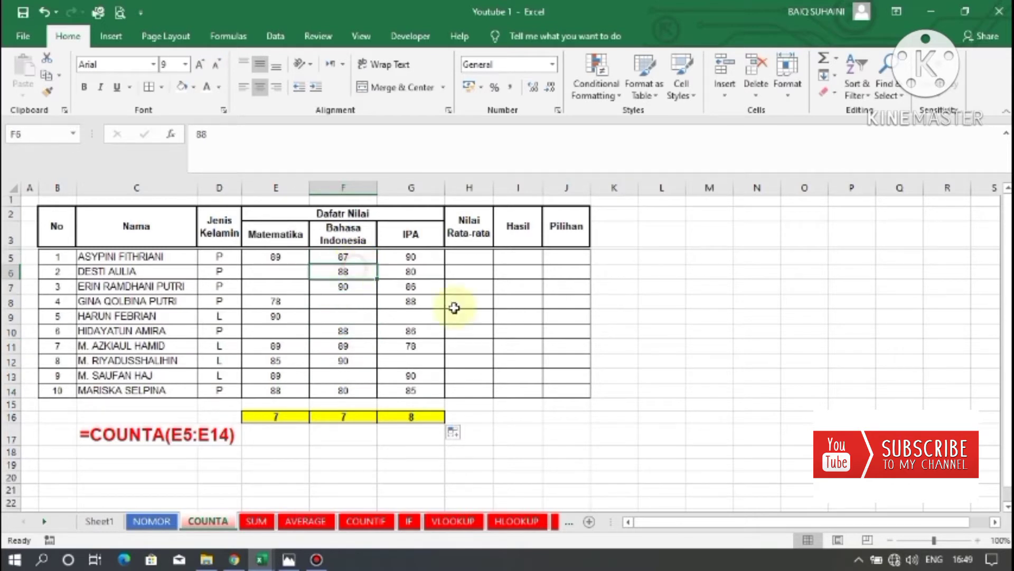
pyautogui.click(352, 417)
pyautogui.click(275, 422)
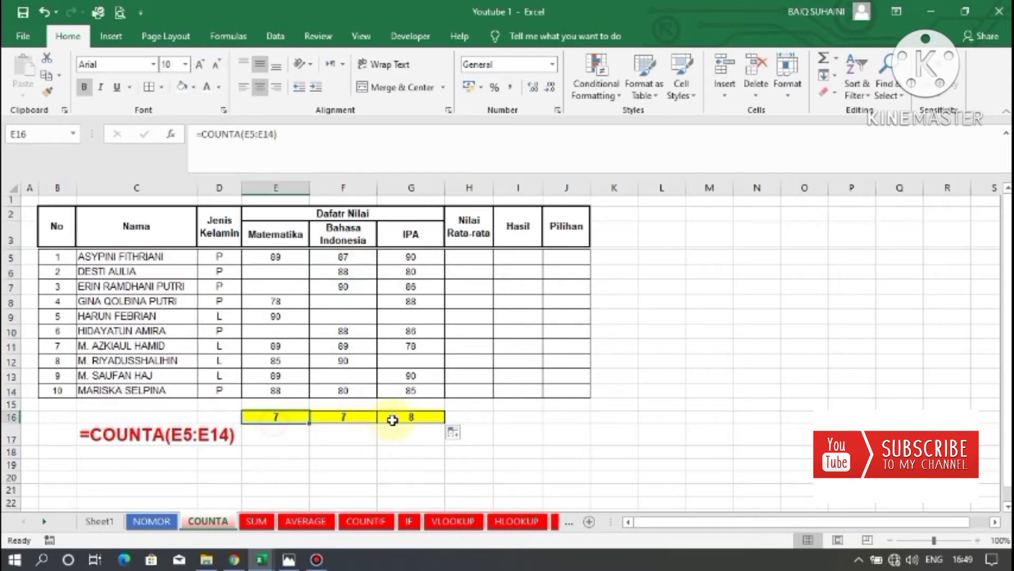
pyautogui.click(395, 417)
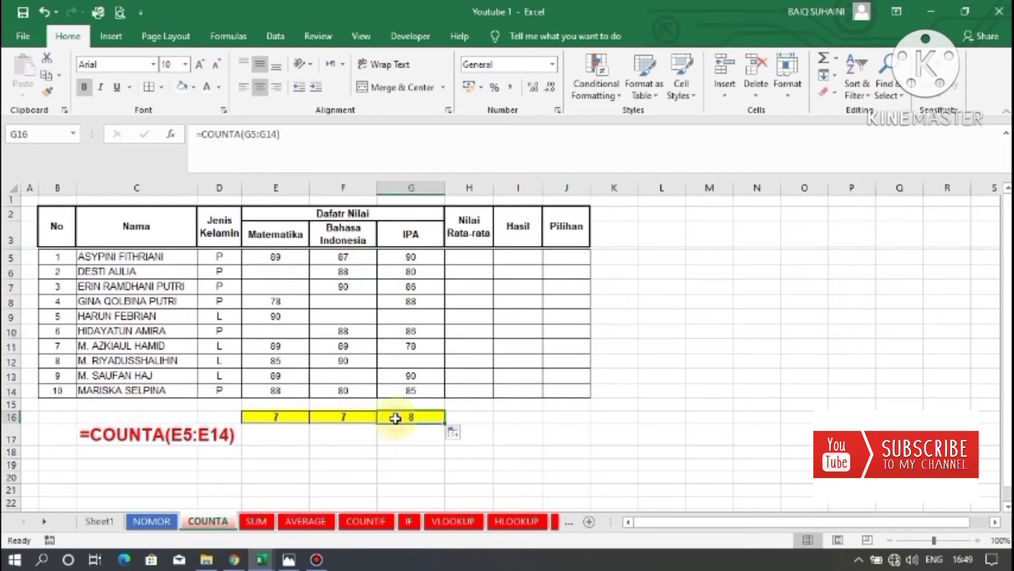
# Enter 70 as the Matematika score in E6.
pyautogui.click(285, 269)
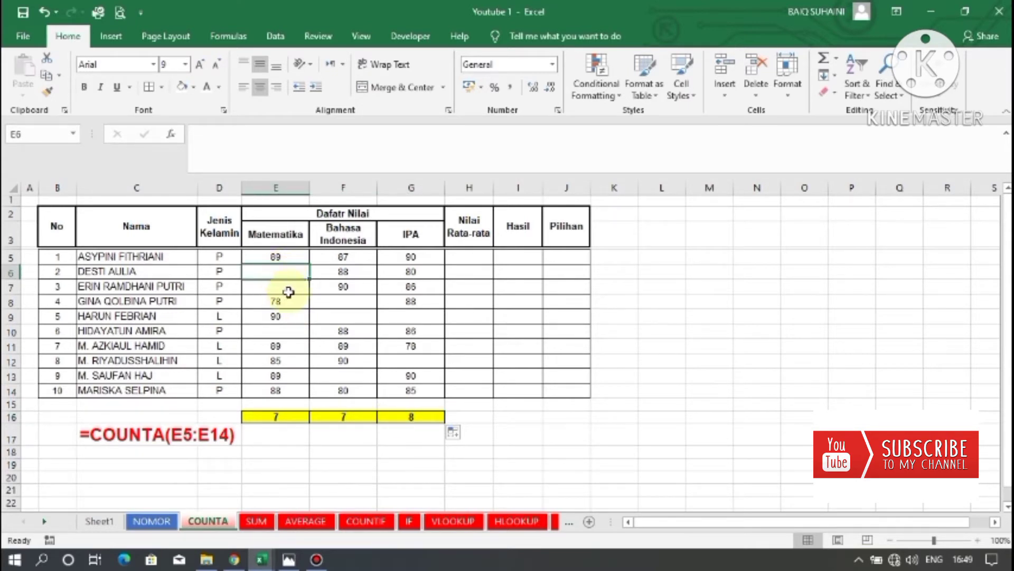
pyautogui.write('70')
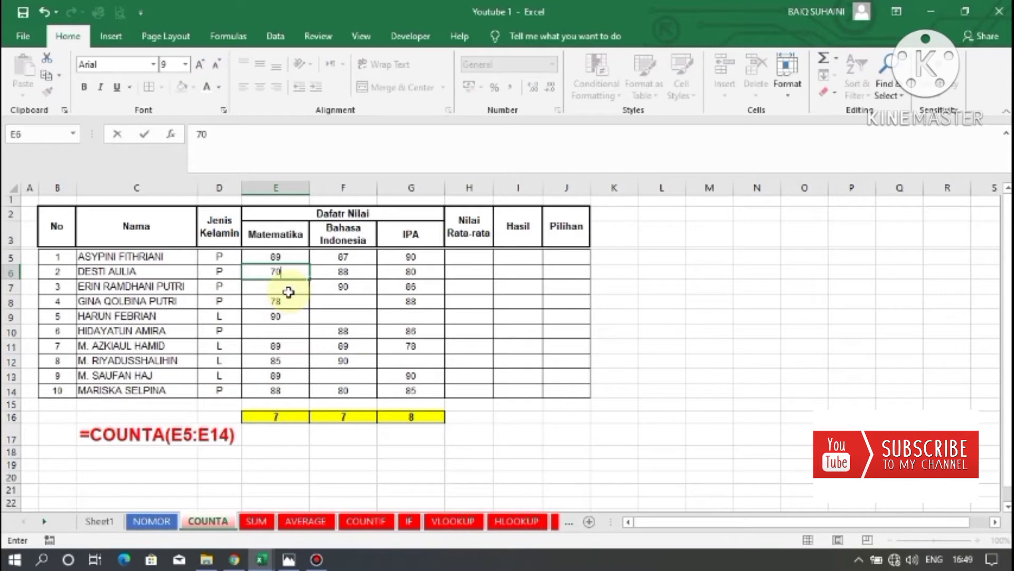
pyautogui.press('Return')
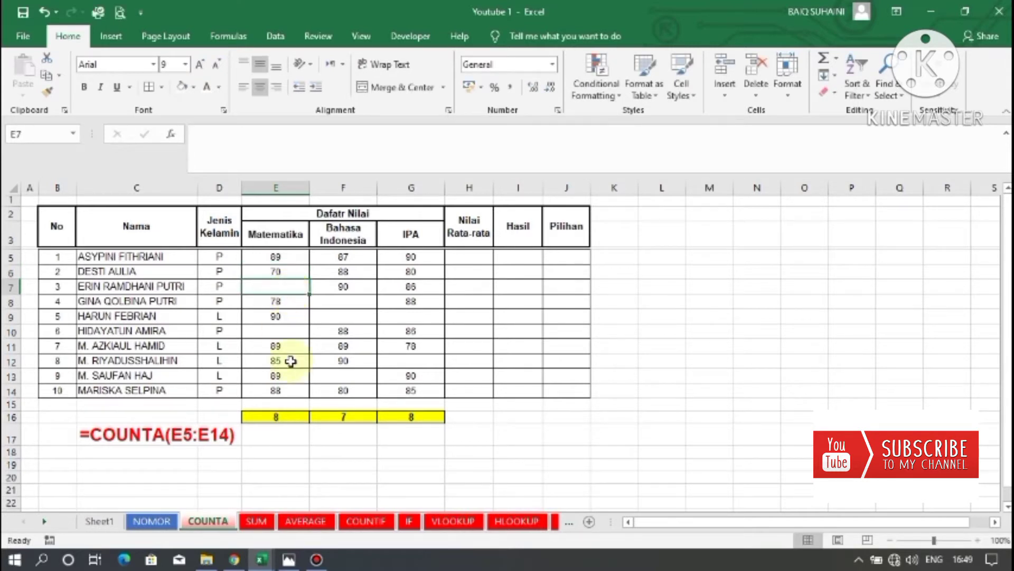
# Review the counts in row 16 and the Matematika range E5 to E14.
pyautogui.click(277, 416)
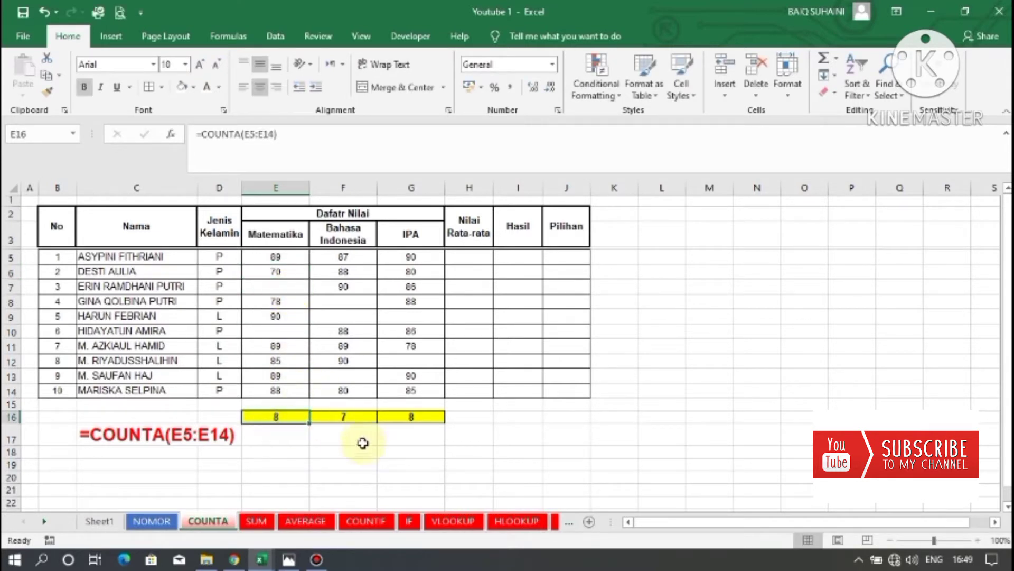
pyautogui.click(344, 417)
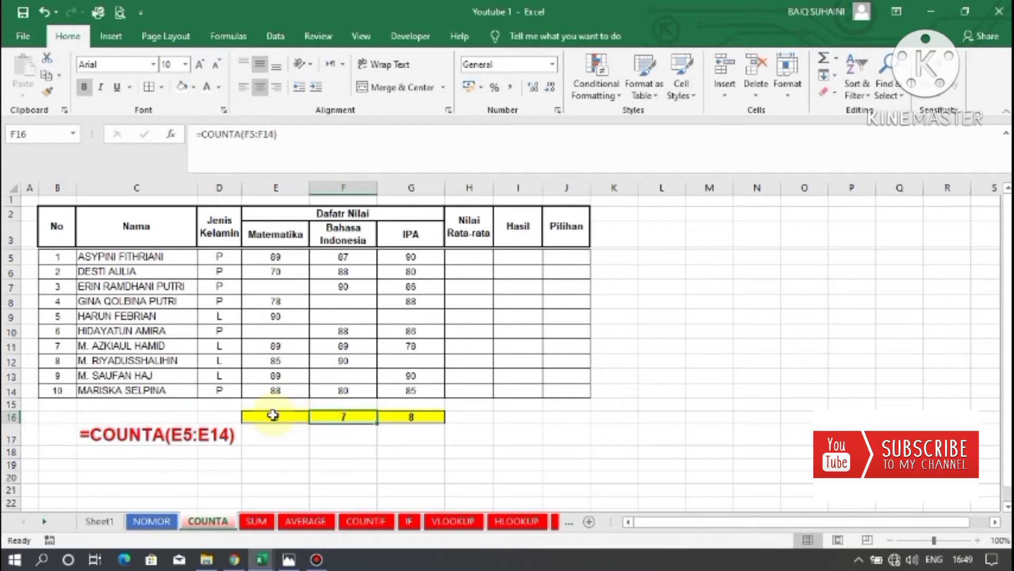
pyautogui.moveTo(273, 258); pyautogui.dragTo(276, 378)
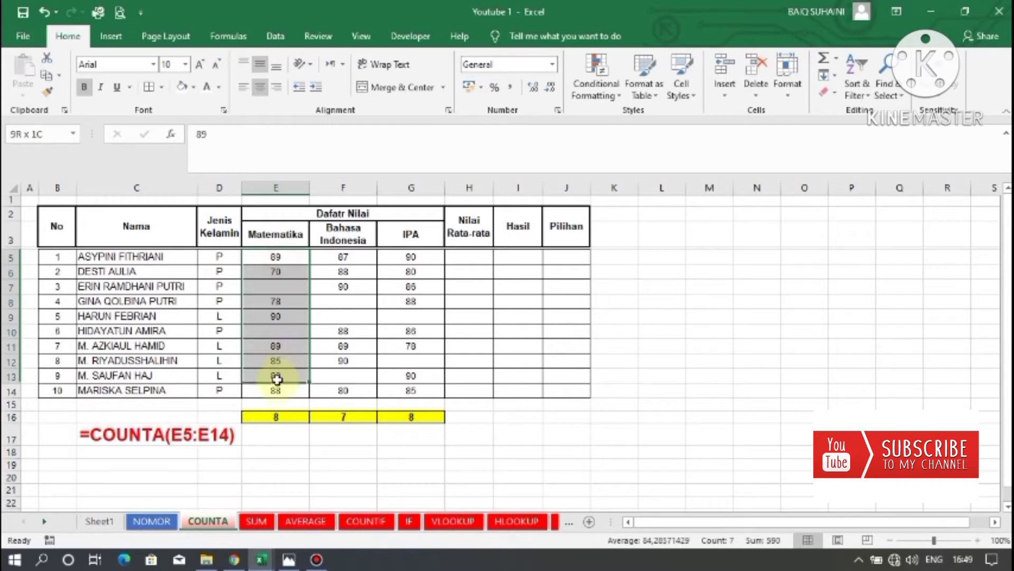
pyautogui.click(389, 377)
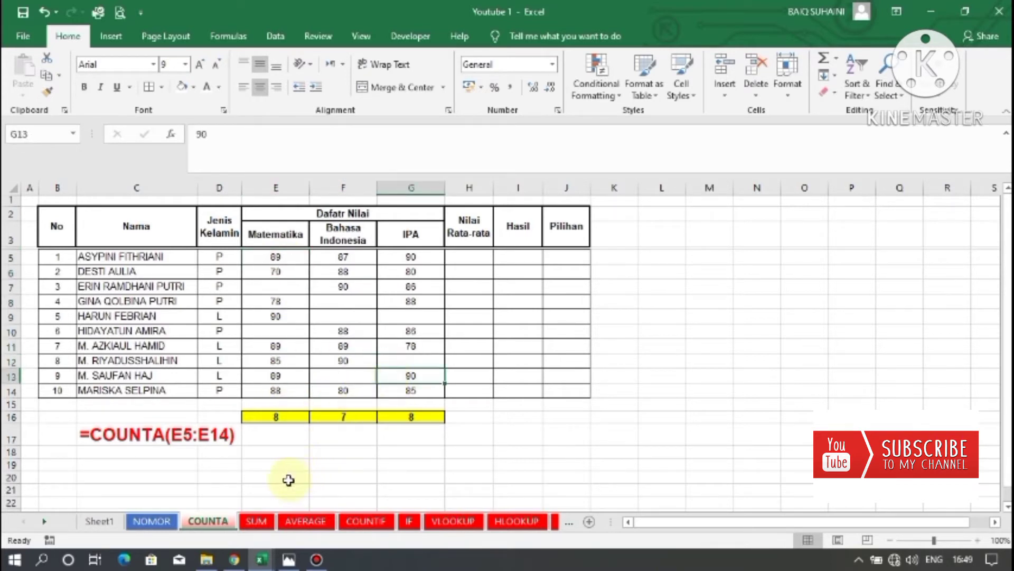
# On the SUM sheet, total the Matematika scores in E16 with the formula =SUM(E5:E14).
pyautogui.click(258, 520)
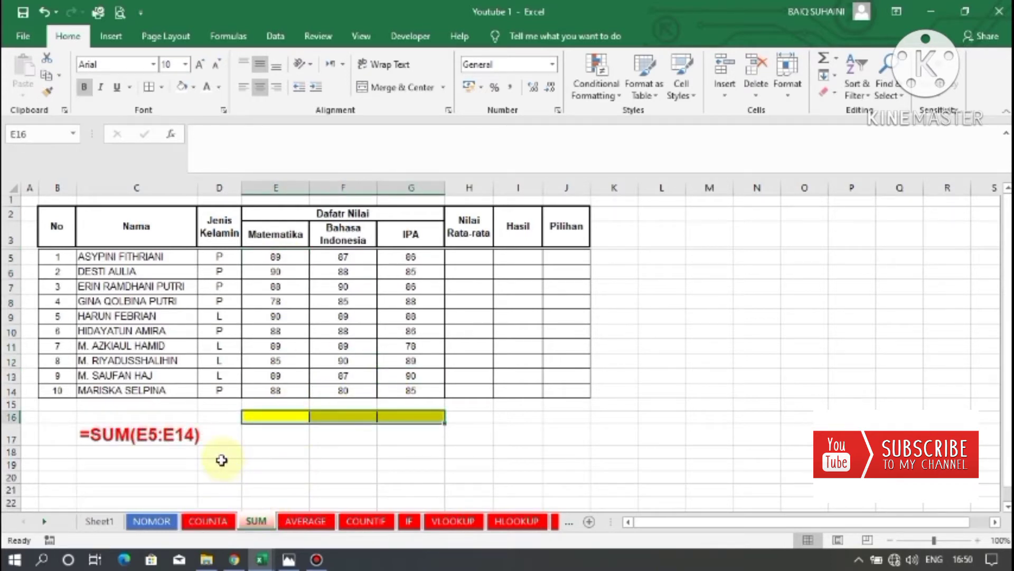
pyautogui.click(276, 442)
pyautogui.click(279, 416)
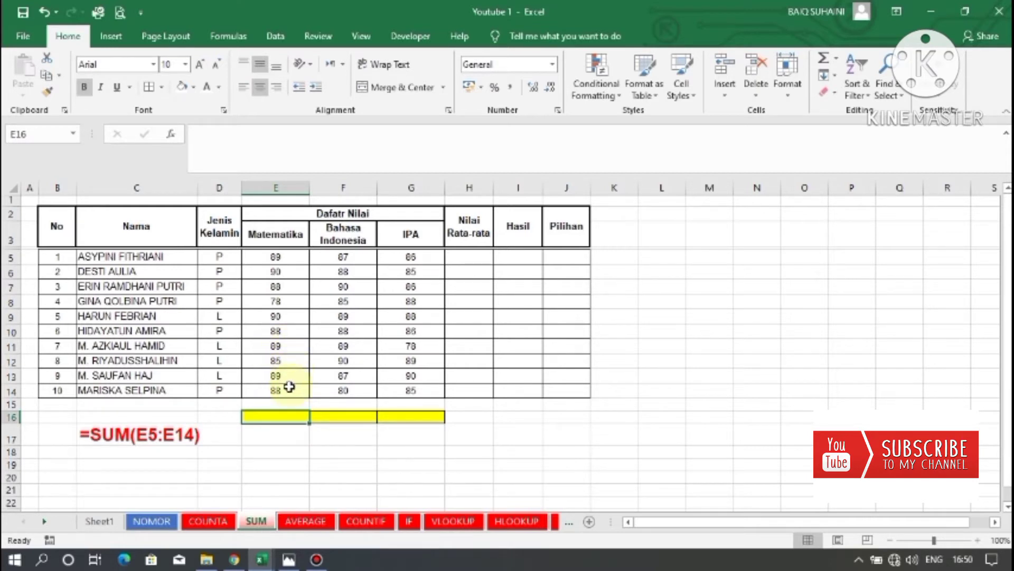
pyautogui.moveTo(285, 388)
pyautogui.mouseDown()
pyautogui.moveTo(276, 256)
pyautogui.moveTo(277, 390)
pyautogui.mouseUp()
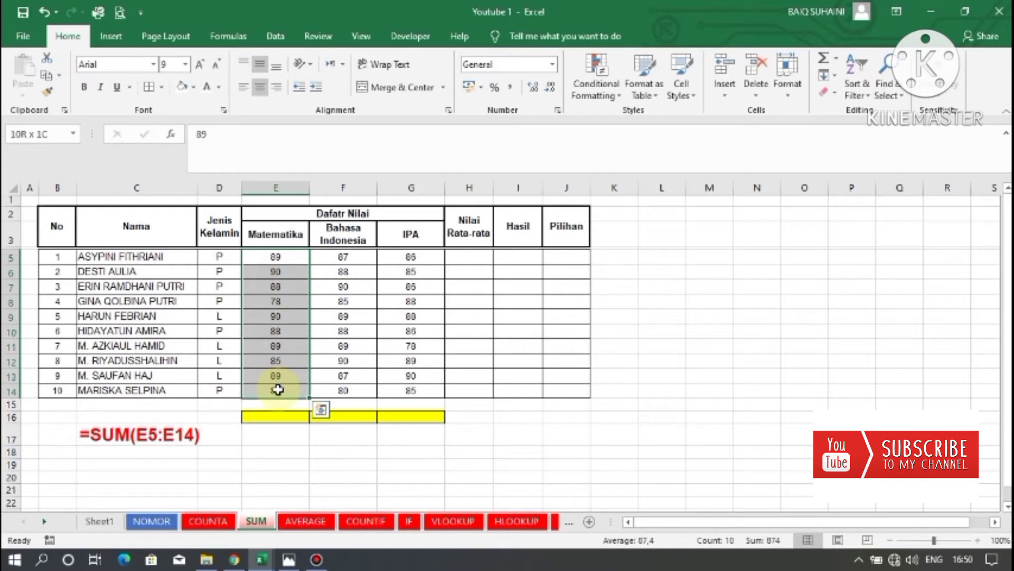
pyautogui.click(283, 418)
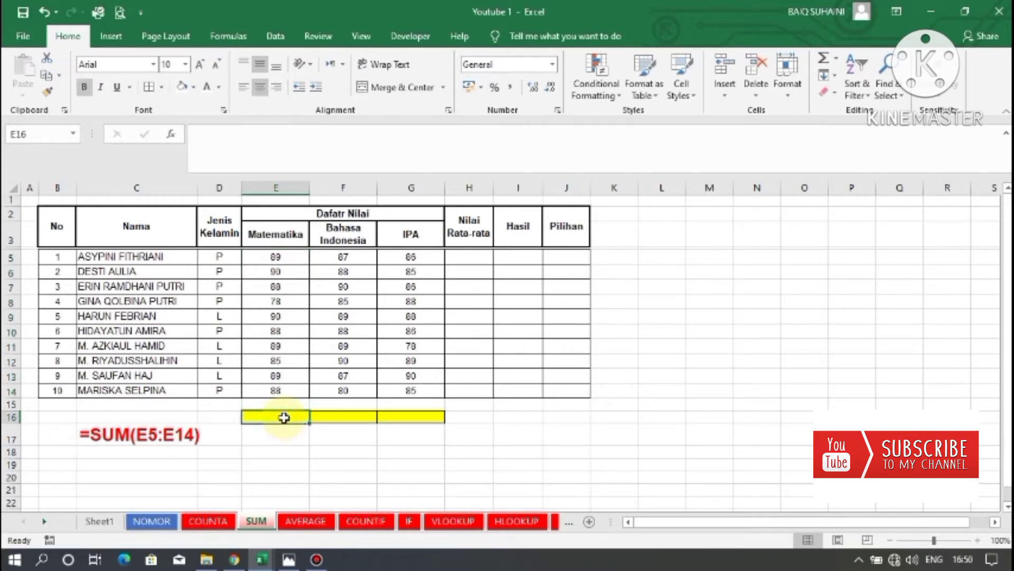
pyautogui.write('=')
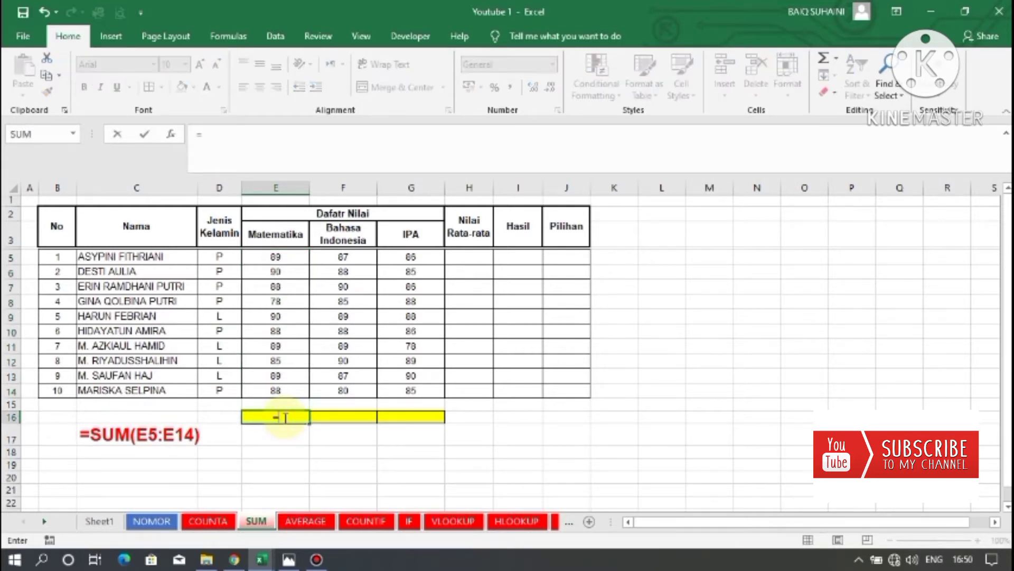
pyautogui.write('SUM')
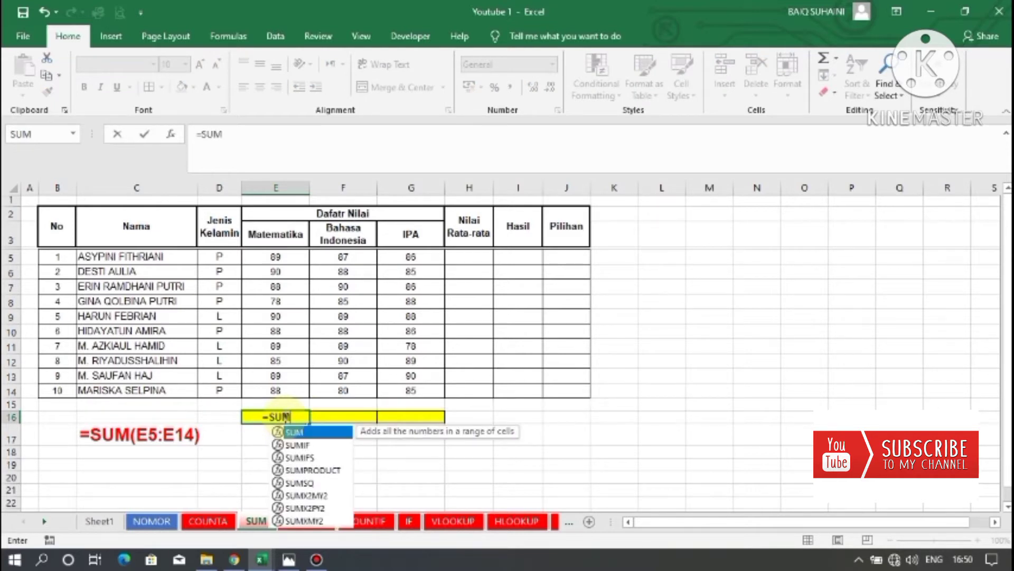
pyautogui.write('(')
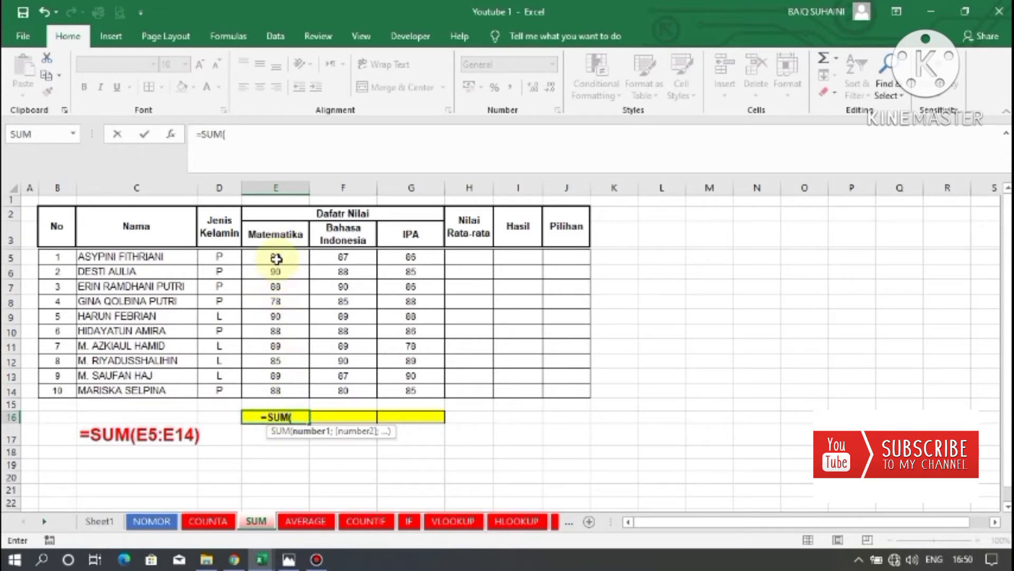
pyautogui.moveTo(277, 258); pyautogui.dragTo(271, 392)
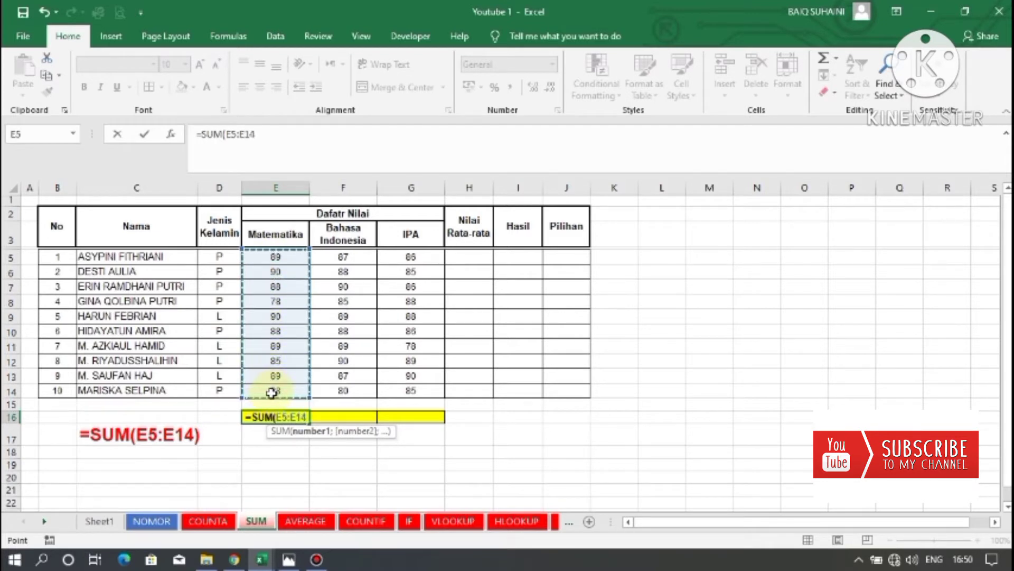
pyautogui.write(')')
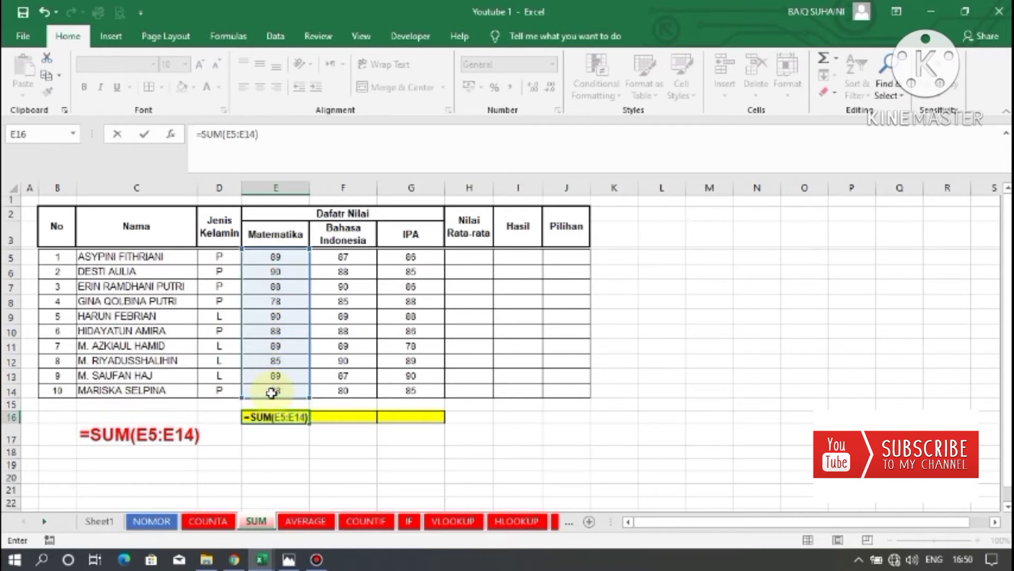
pyautogui.press('Return')
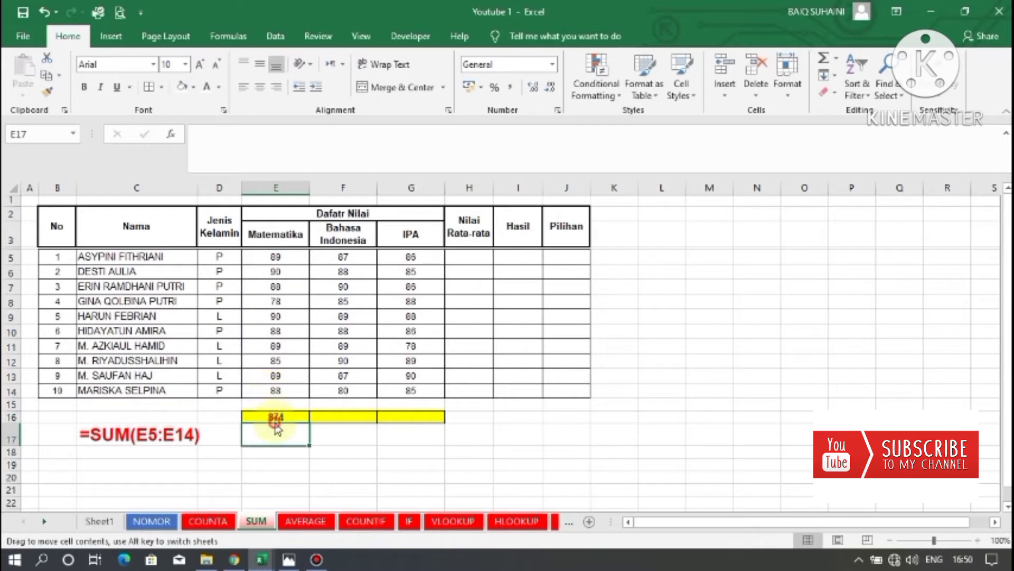
# Copy the SUM formula from E16 across to F16 and G16.
pyautogui.click(274, 417)
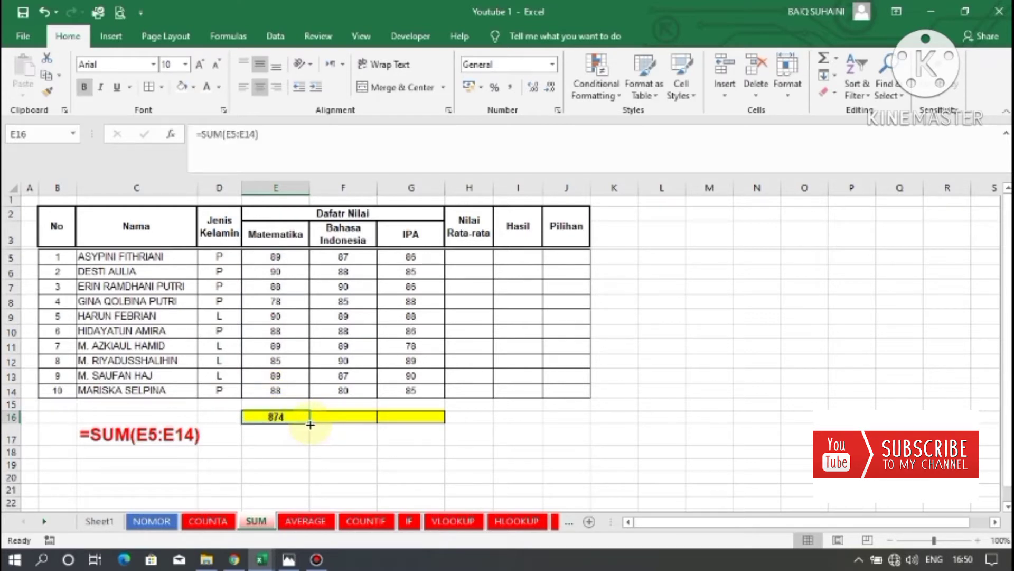
pyautogui.moveTo(310, 424); pyautogui.dragTo(439, 431)
pyautogui.click(351, 416)
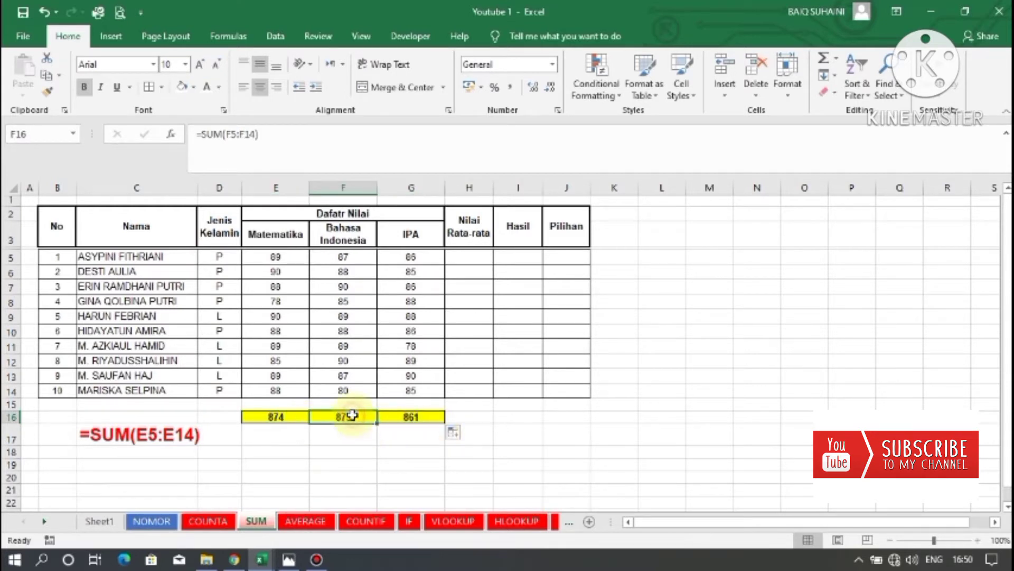
pyautogui.click(422, 417)
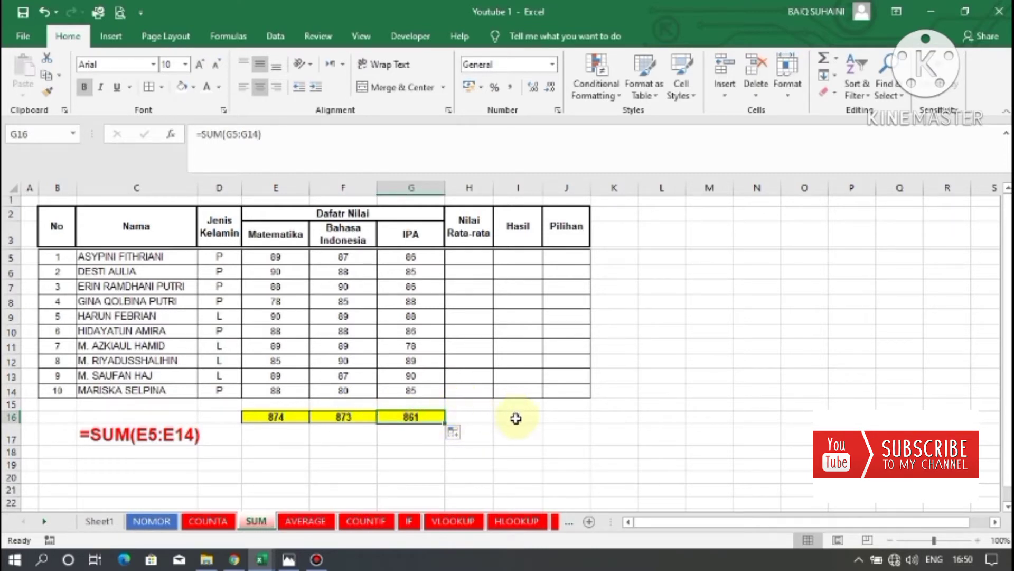
pyautogui.click(304, 478)
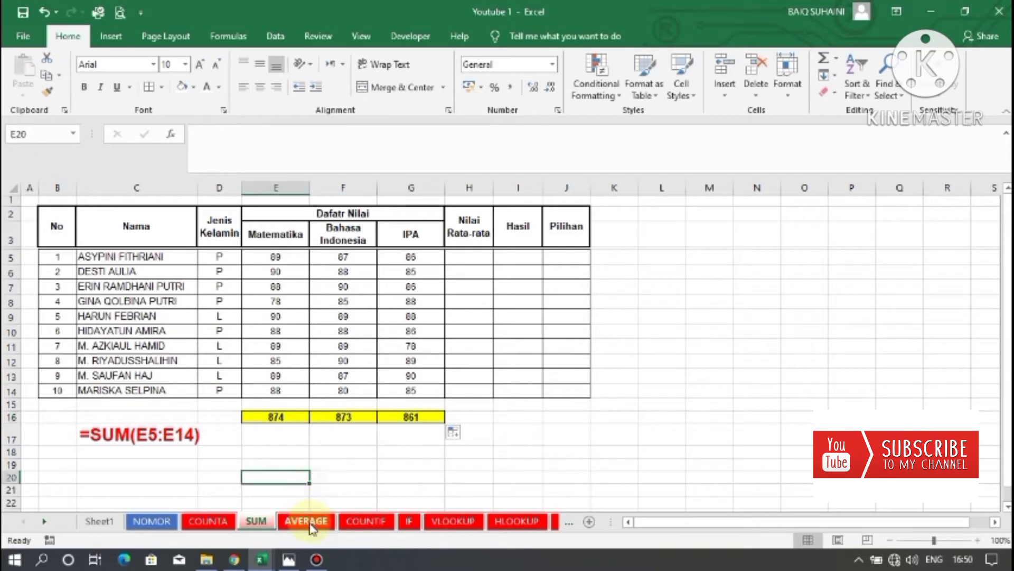
# On the AVERAGE sheet, enter =AVERAGE(E5:G5) in H5 for the first student's average score.
pyautogui.click(307, 521)
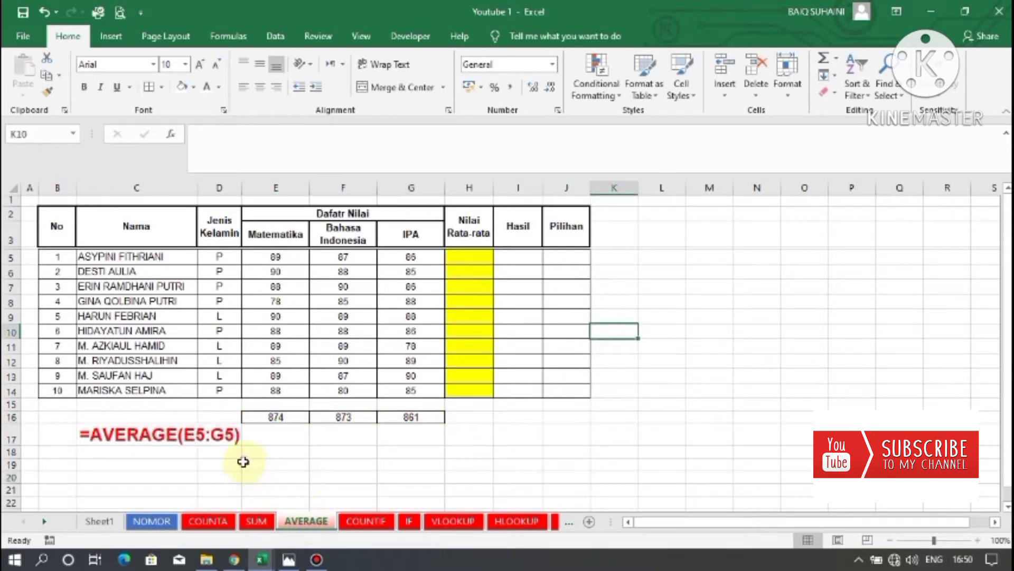
pyautogui.click(116, 428)
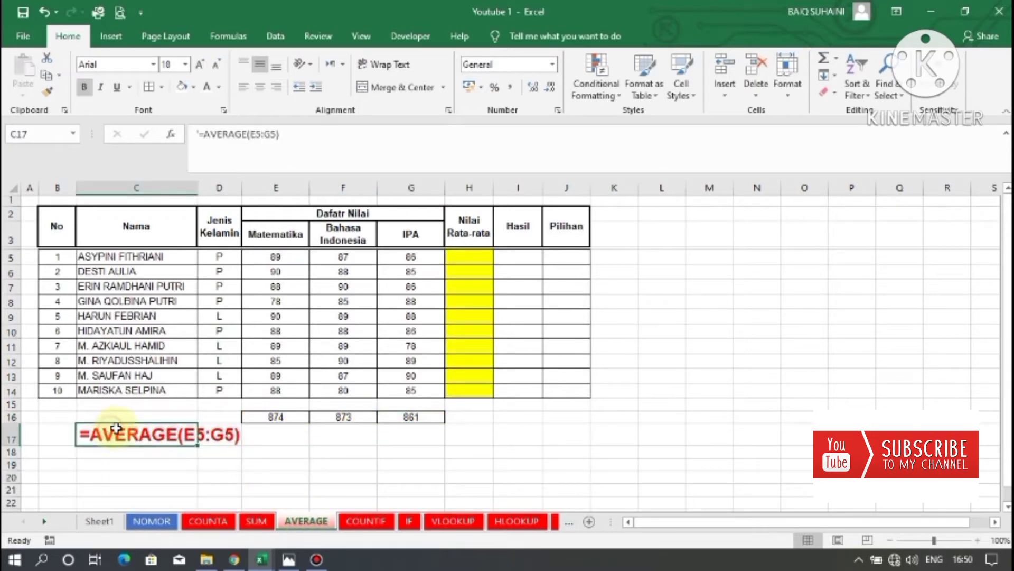
pyautogui.click(472, 263)
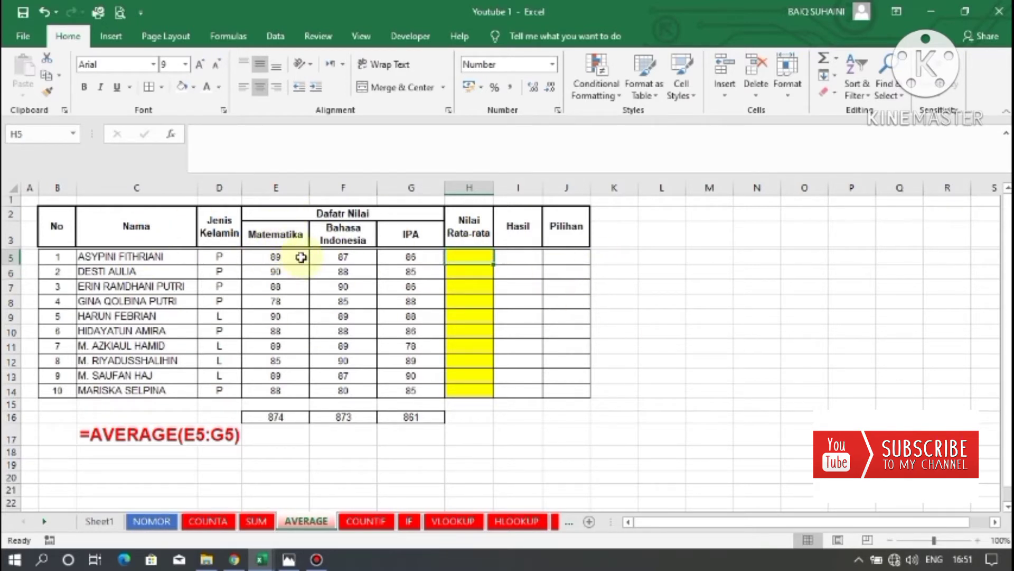
pyautogui.click(412, 258)
pyautogui.click(468, 255)
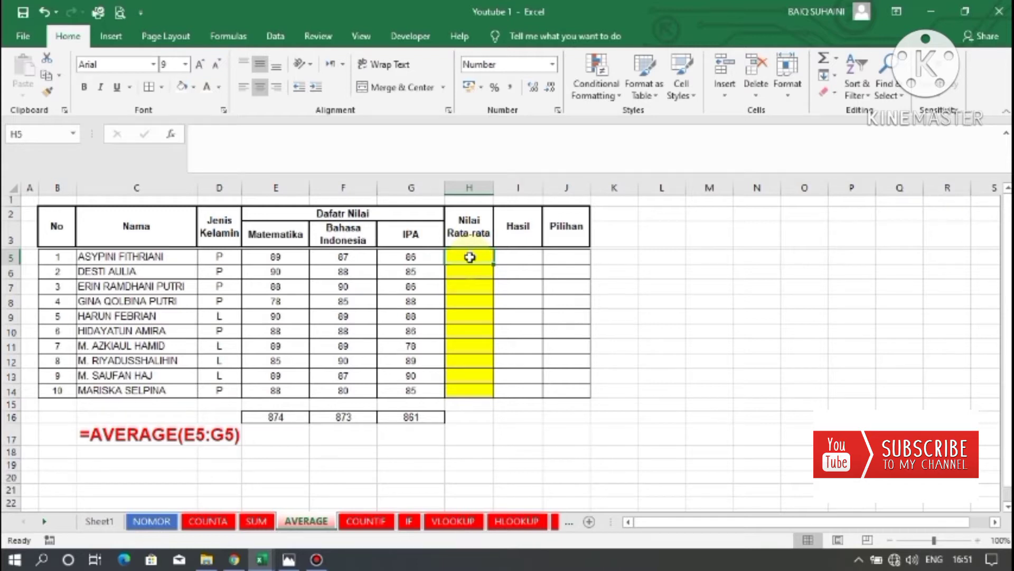
pyautogui.write('=AVE')
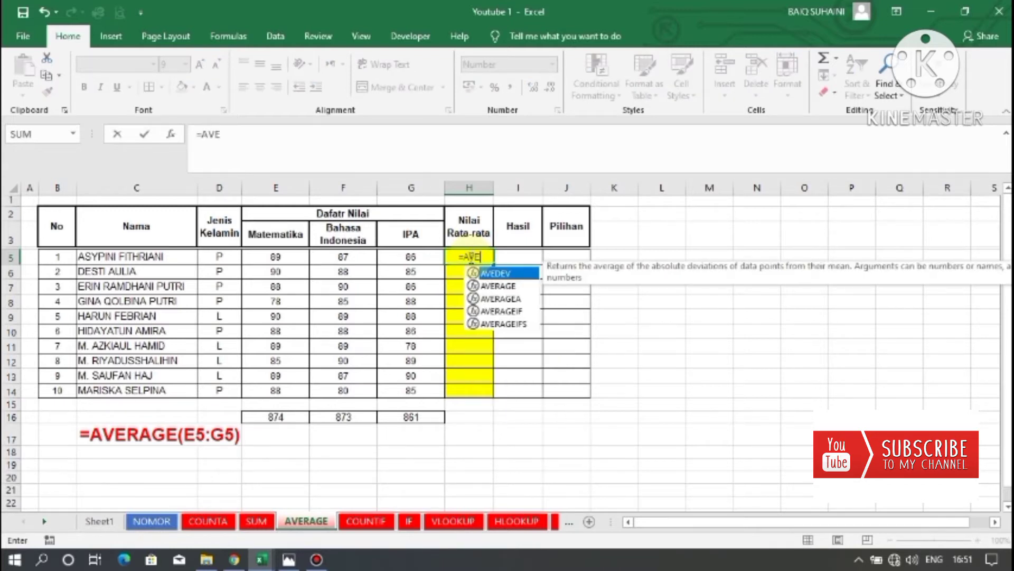
pyautogui.write('RA')
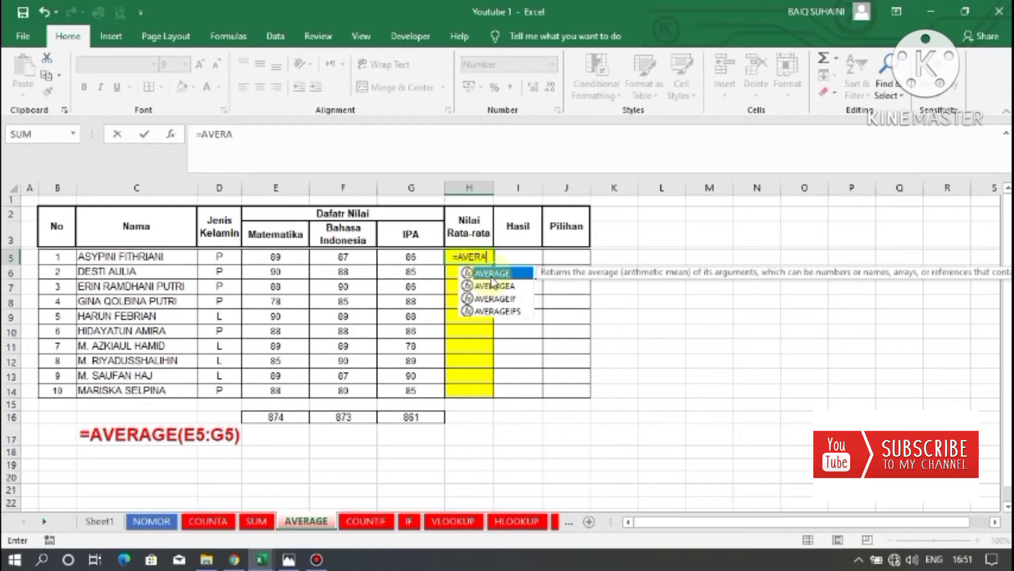
pyautogui.doubleClick(492, 274)
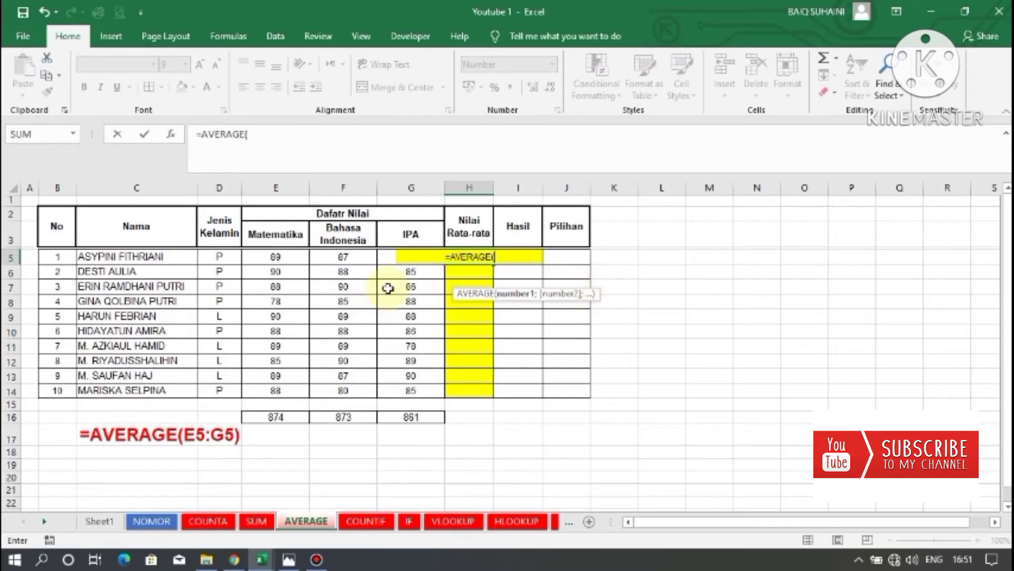
pyautogui.click(262, 257)
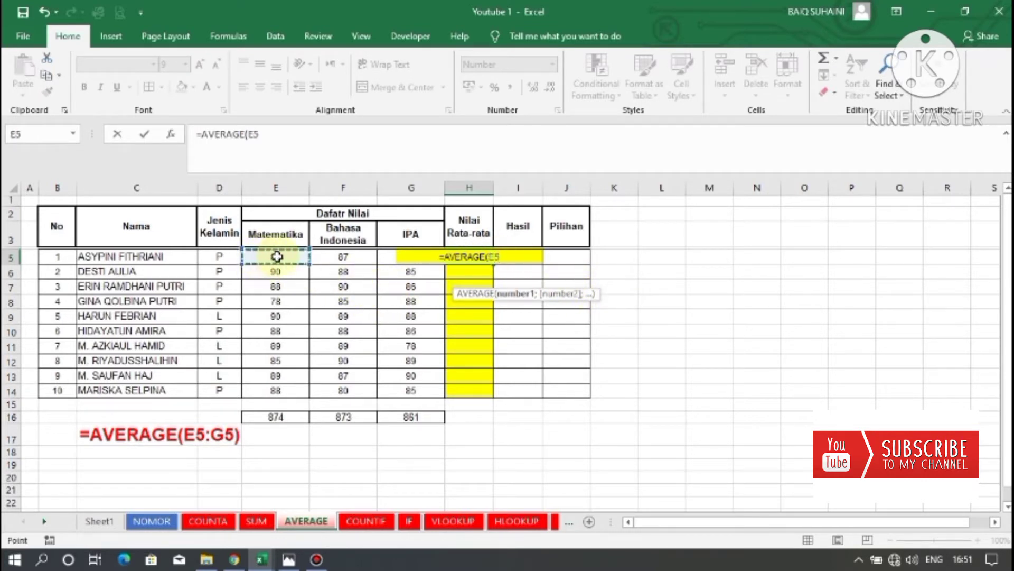
pyautogui.moveTo(279, 257); pyautogui.dragTo(390, 260)
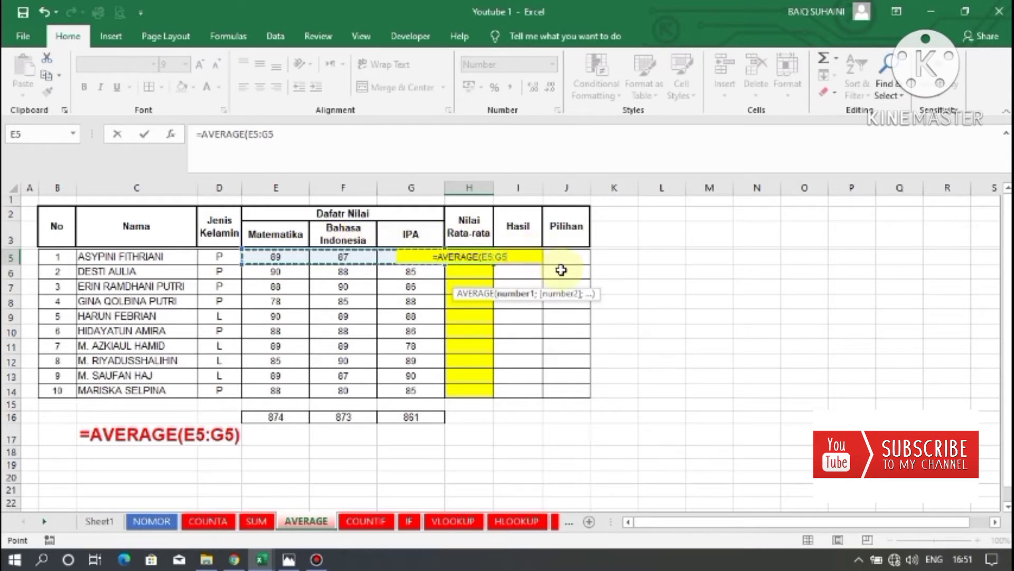
pyautogui.write(')')
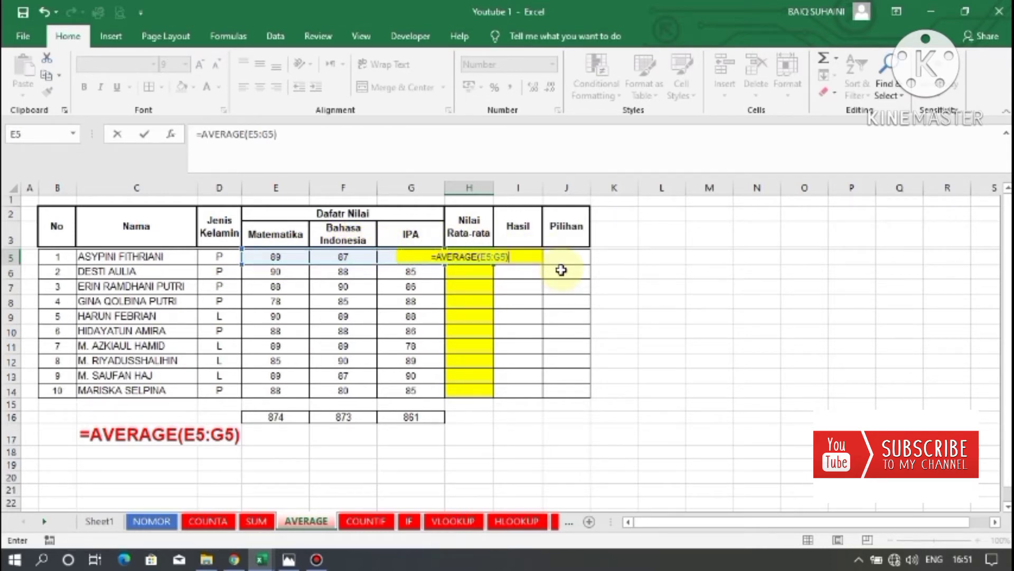
pyautogui.press('Return')
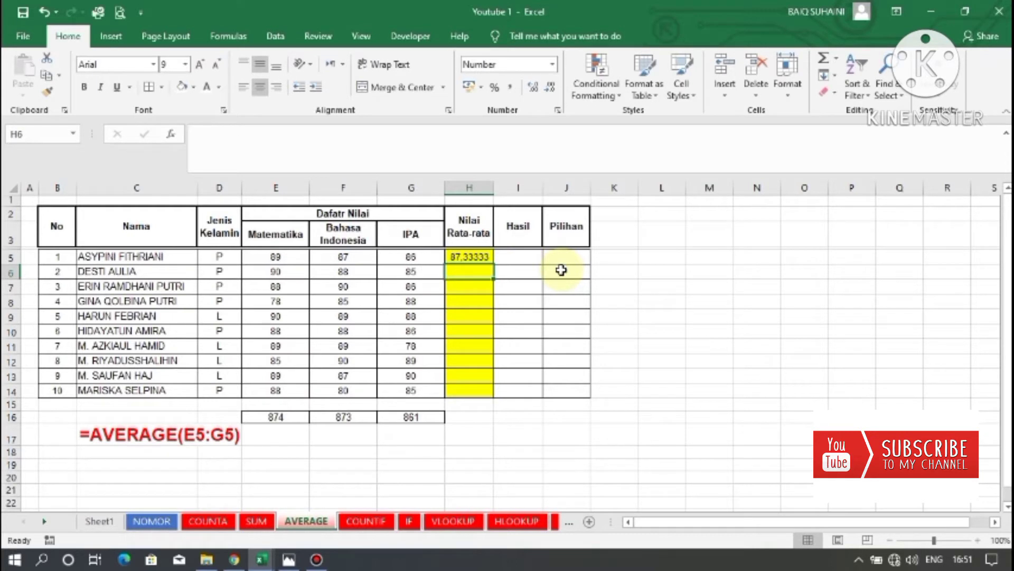
# Reduce the average in H5 to two decimal places.
pyautogui.click(467, 258)
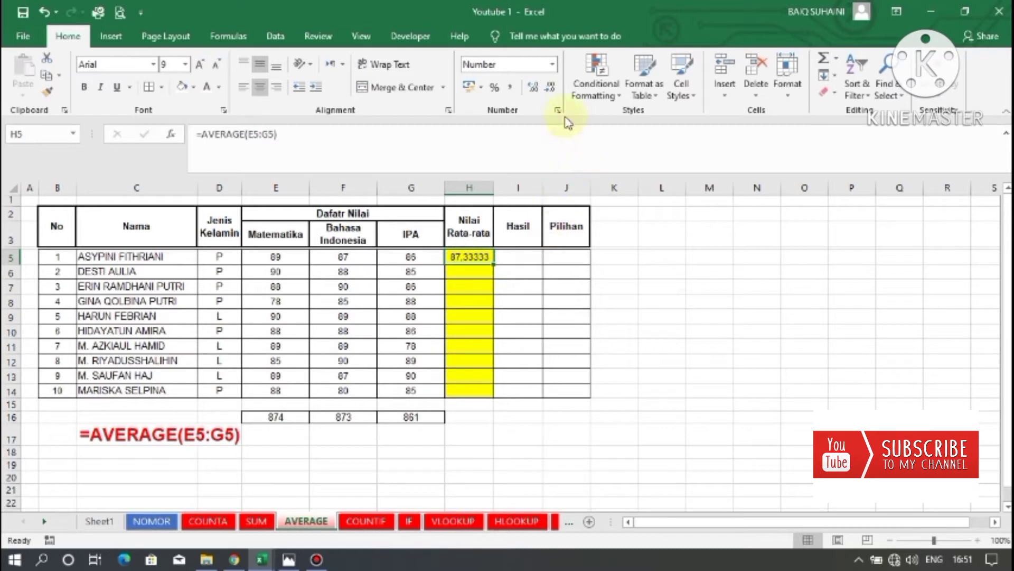
pyautogui.click(555, 91)
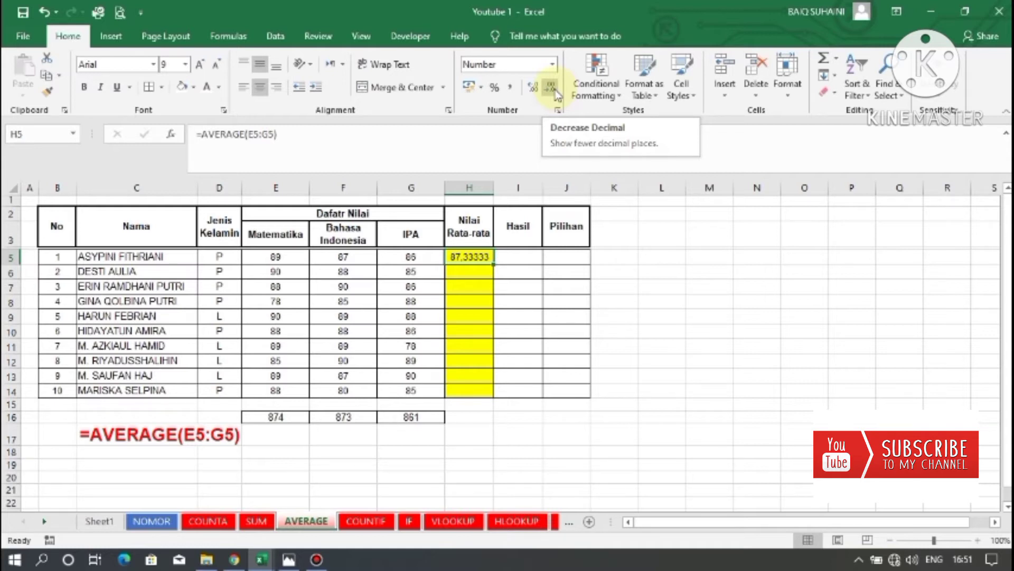
pyautogui.click(551, 87)
pyautogui.click(551, 87)
pyautogui.click(551, 87)
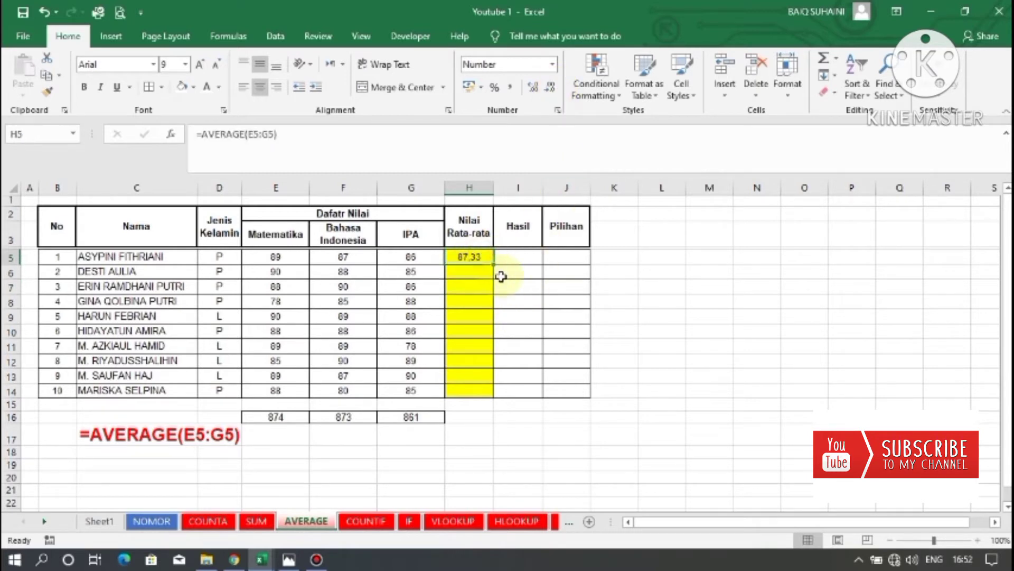
# Fill the AVERAGE formula from H5 down to H14 and check the copied formulas.
pyautogui.moveTo(494, 265); pyautogui.dragTo(487, 396)
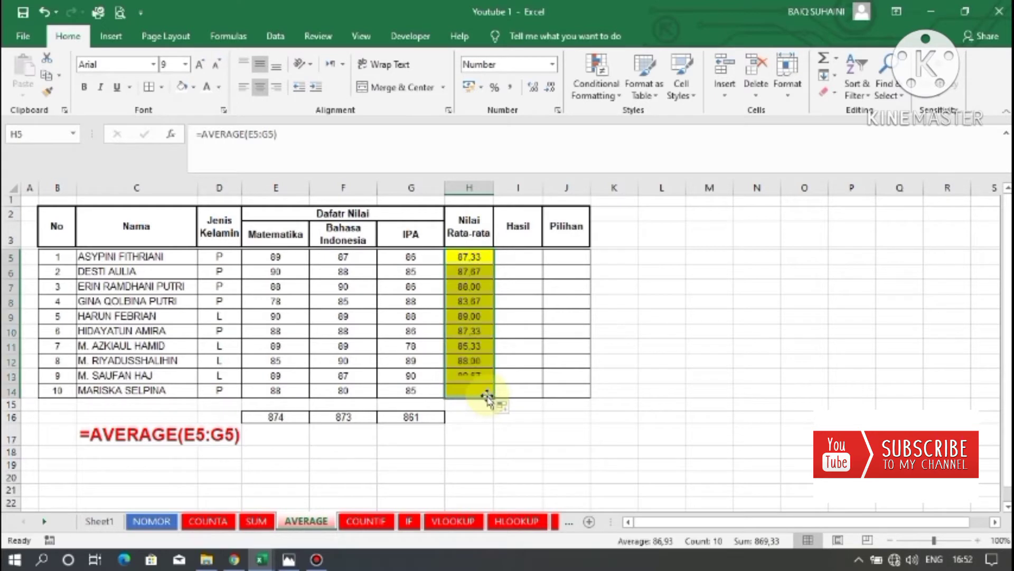
pyautogui.click(460, 273)
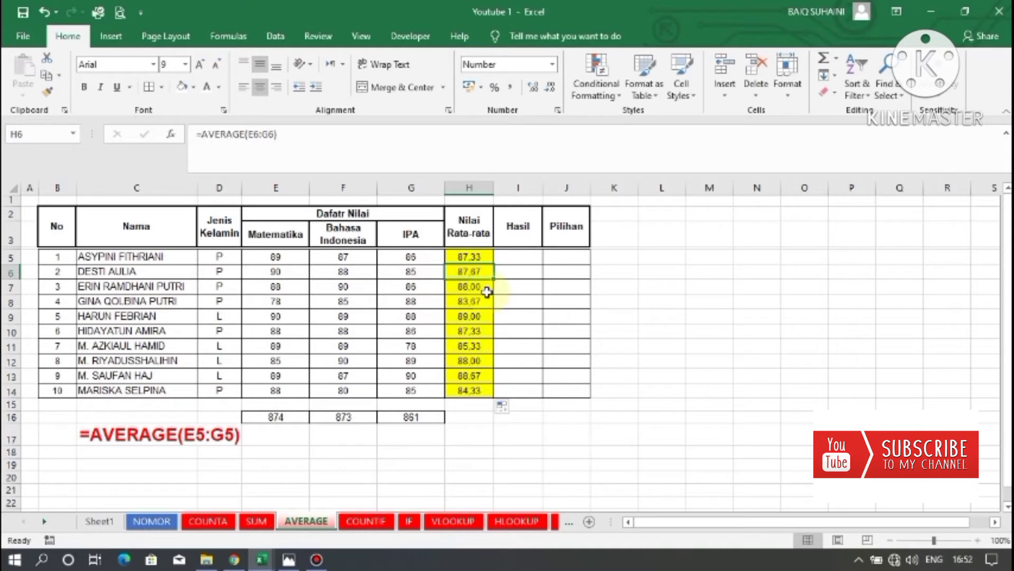
pyautogui.click(482, 288)
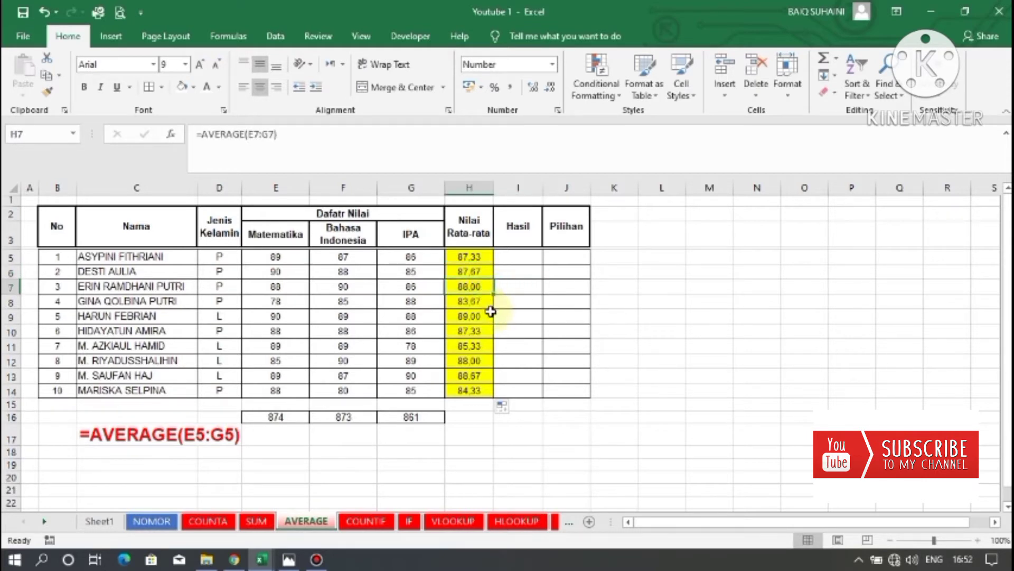
pyautogui.click(470, 262)
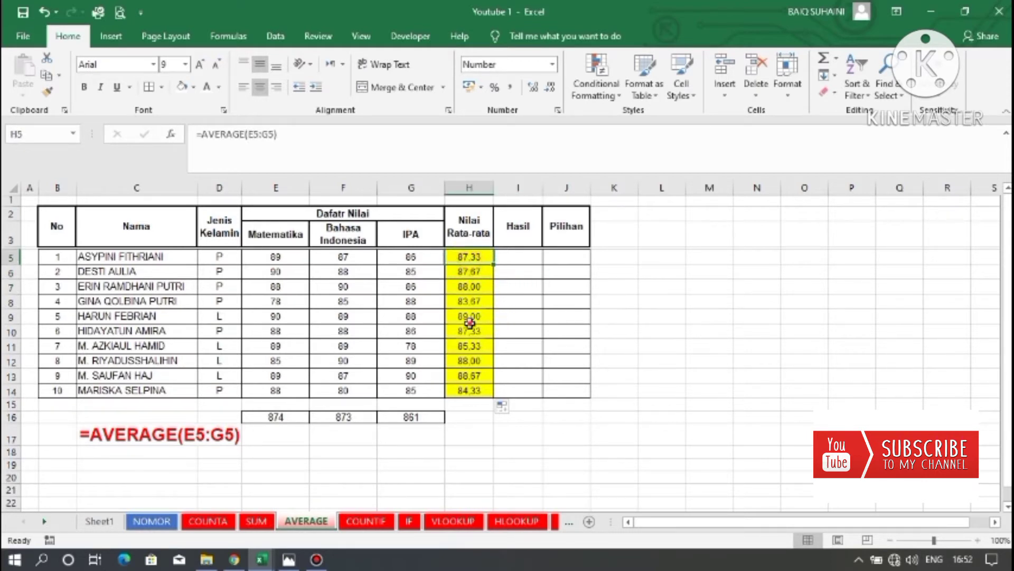
pyautogui.click(469, 324)
pyautogui.click(476, 392)
pyautogui.click(499, 317)
pyautogui.click(470, 272)
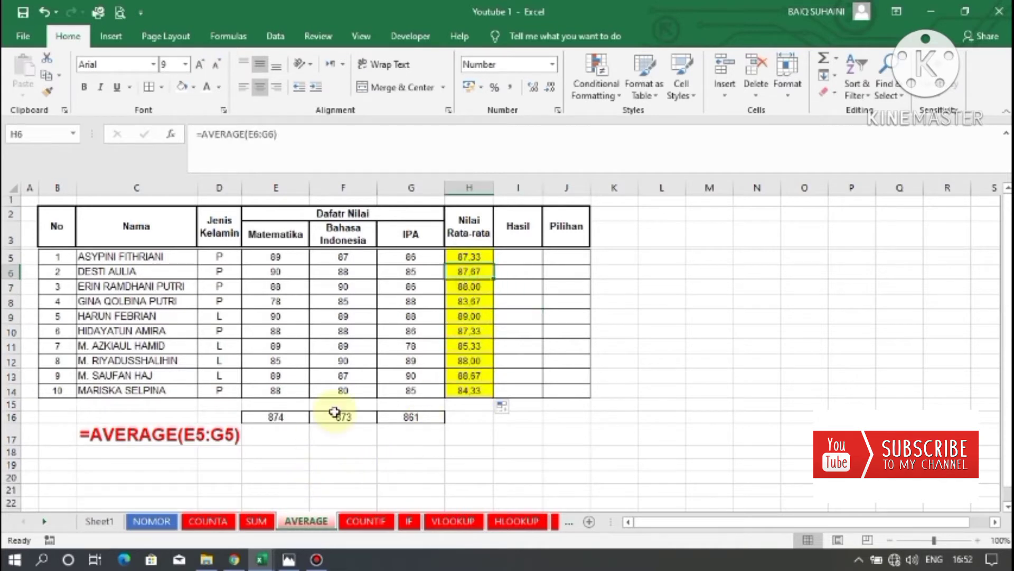
# Open the COUNTIF sheet and examine the gender column entries D5:D14 and the count cells D16:D17.
pyautogui.click(349, 522)
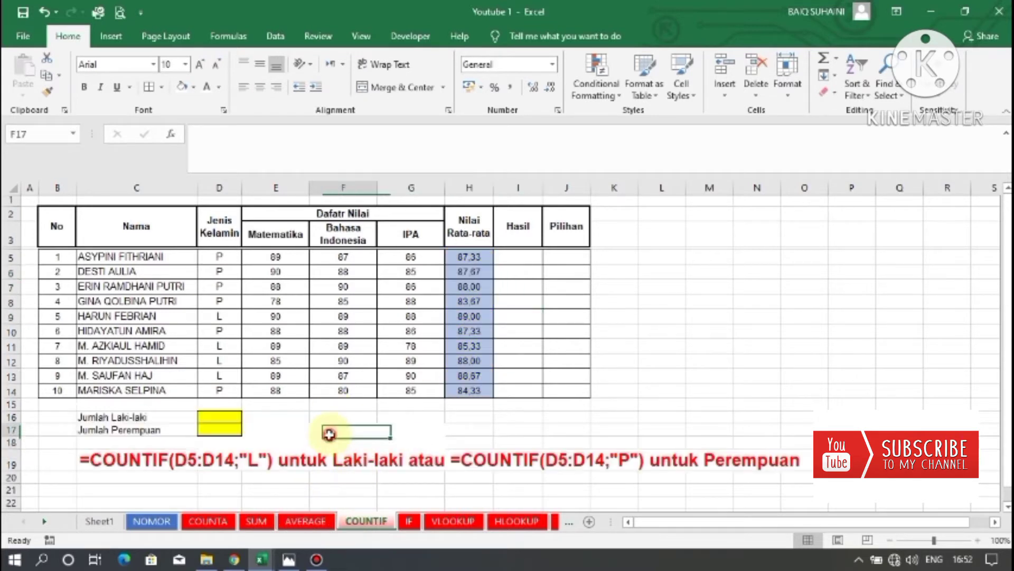
pyautogui.moveTo(230, 418); pyautogui.dragTo(230, 435)
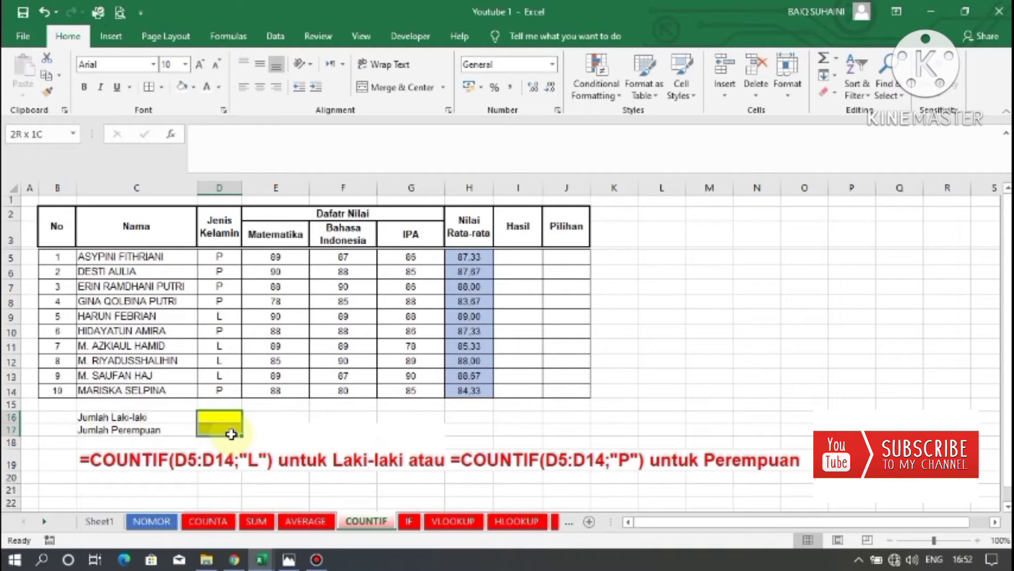
pyautogui.moveTo(232, 434); pyautogui.dragTo(232, 434)
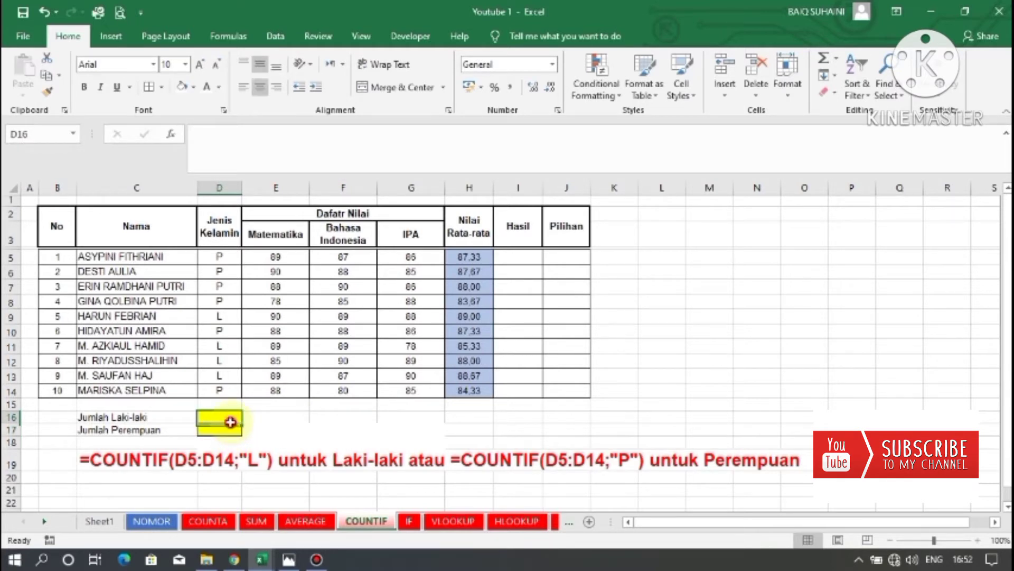
pyautogui.click(229, 427)
pyautogui.click(226, 417)
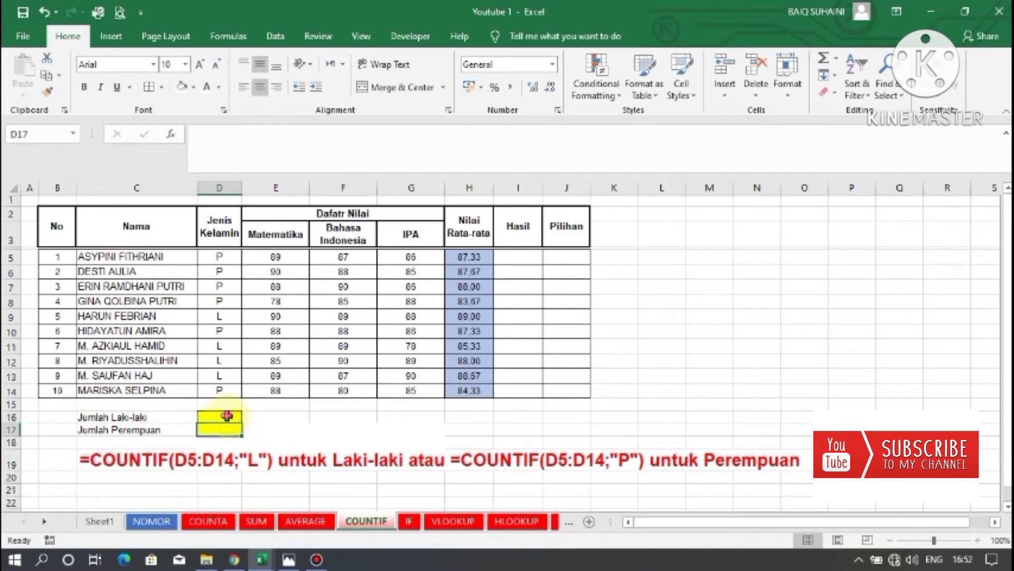
pyautogui.moveTo(219, 259); pyautogui.dragTo(232, 392)
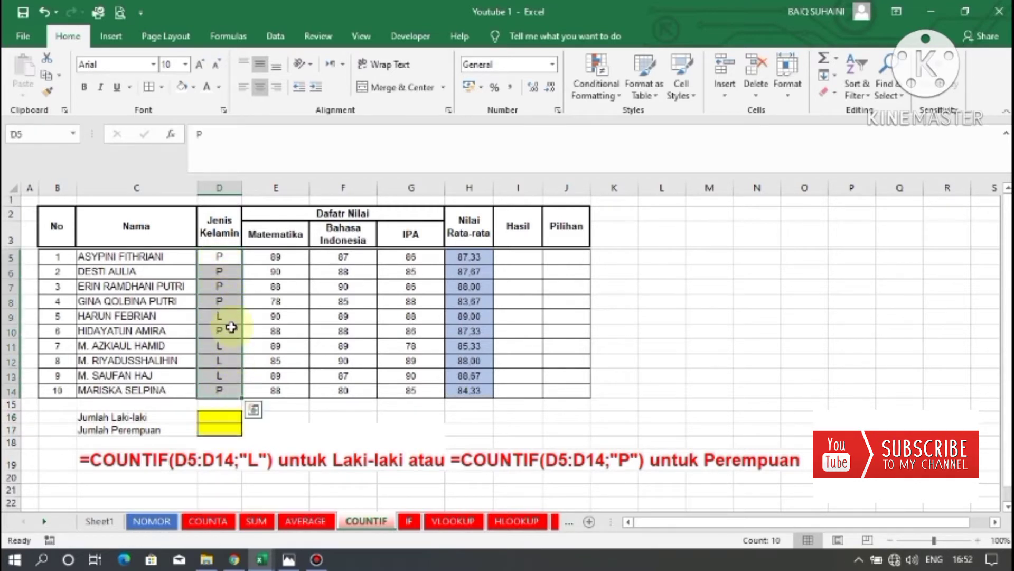
pyautogui.moveTo(226, 257); pyautogui.dragTo(220, 382)
pyautogui.click(220, 257)
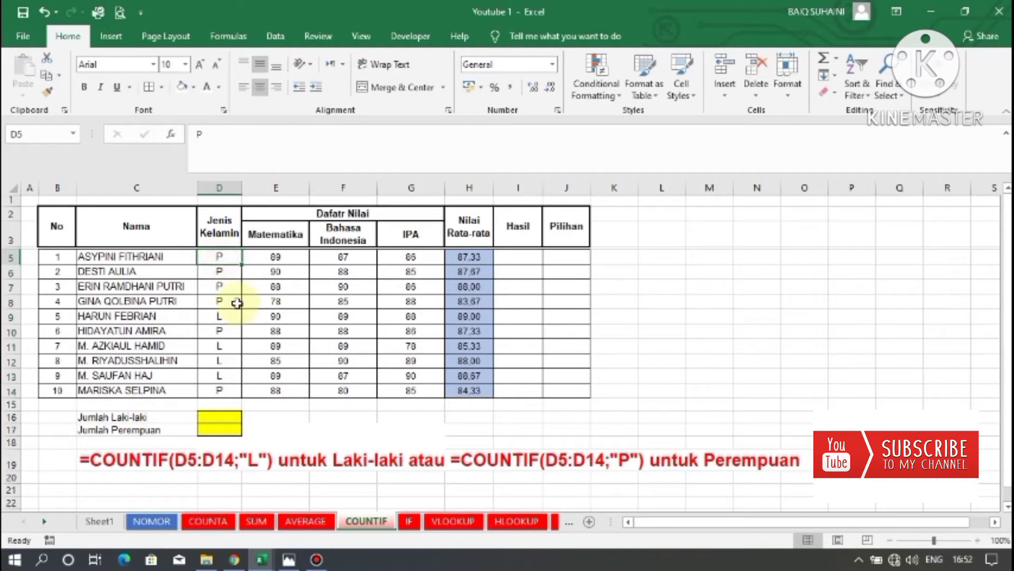
pyautogui.click(221, 269)
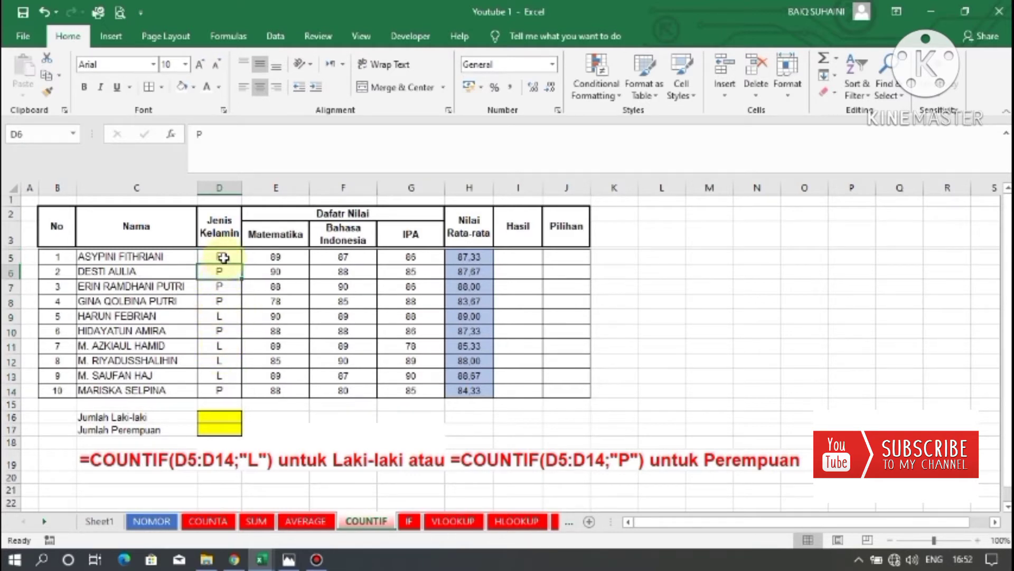
pyautogui.click(224, 258)
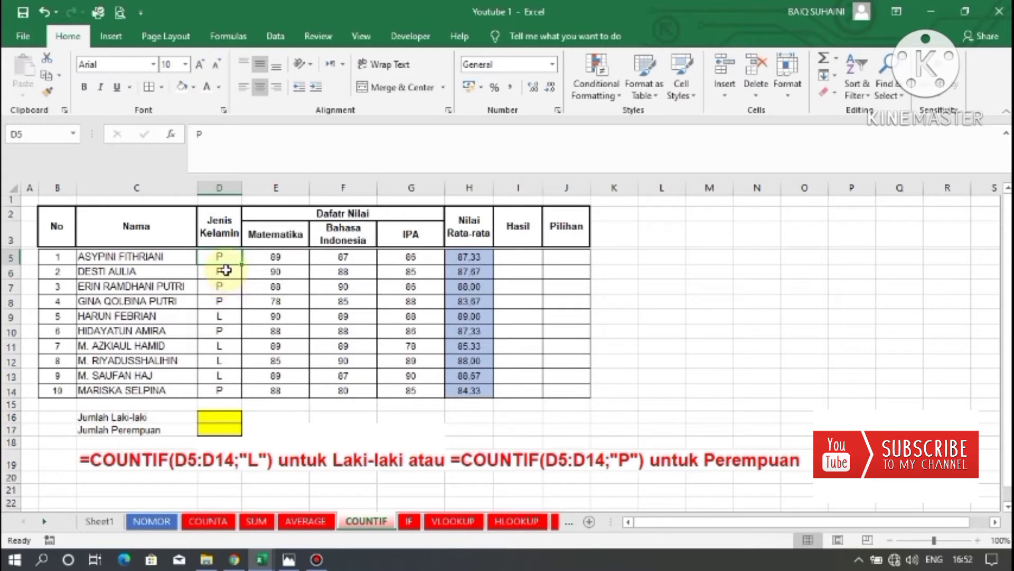
pyautogui.click(225, 316)
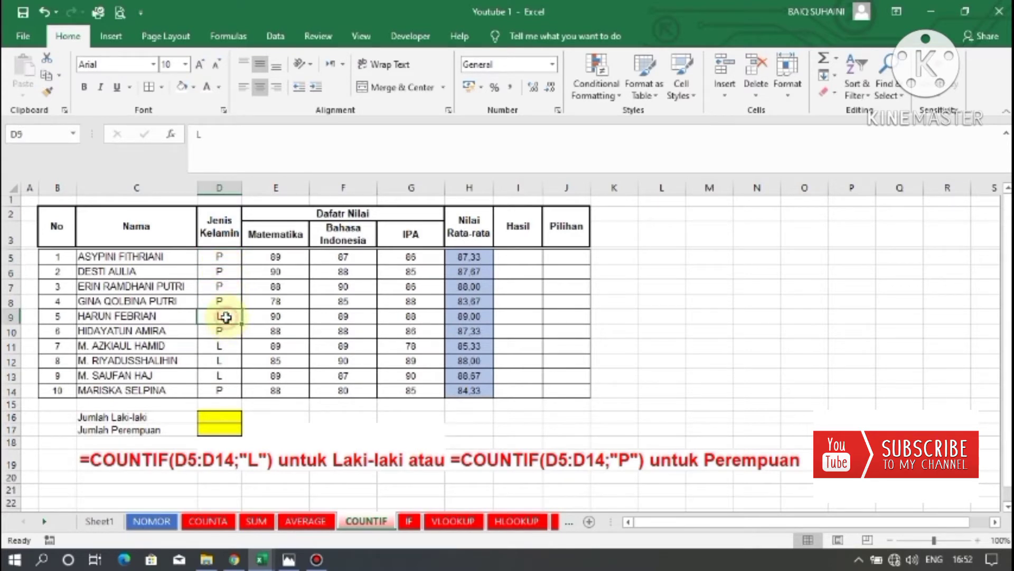
pyautogui.click(220, 361)
# Enter =COUNTIF(D5:D14;"L") in D16 to count the male students.
pyautogui.click(224, 421)
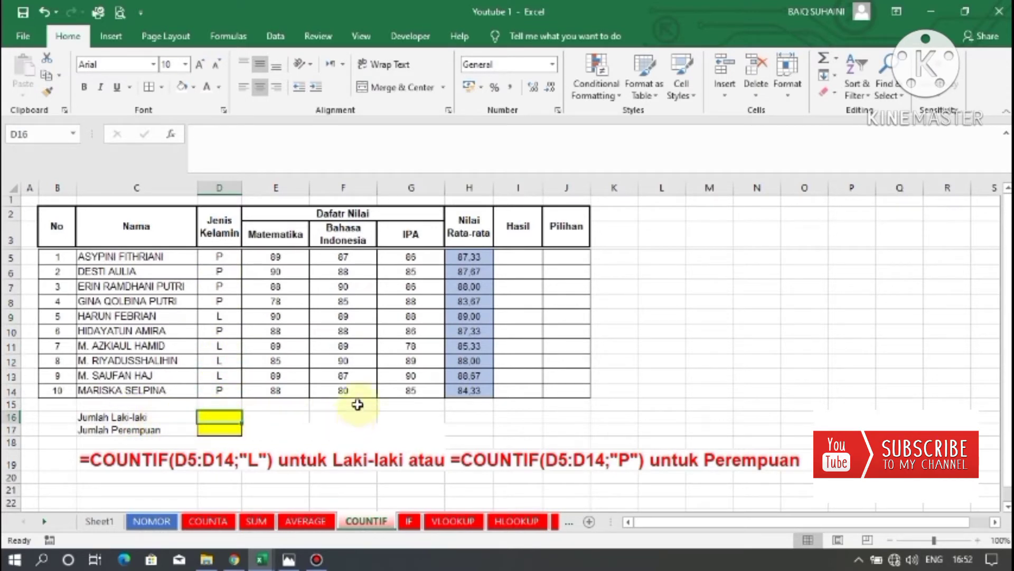
pyautogui.write('=COU')
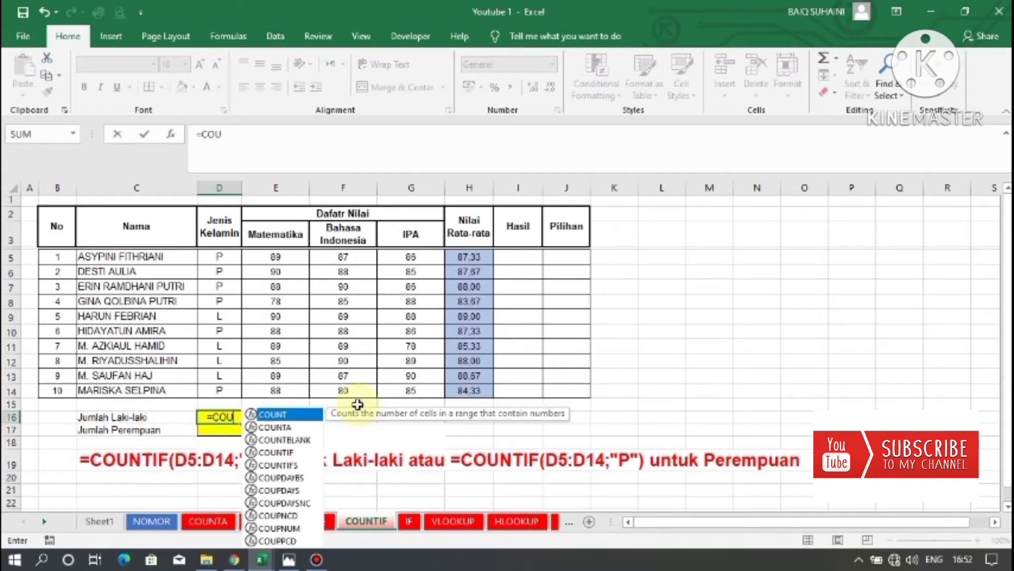
pyautogui.write('NTI')
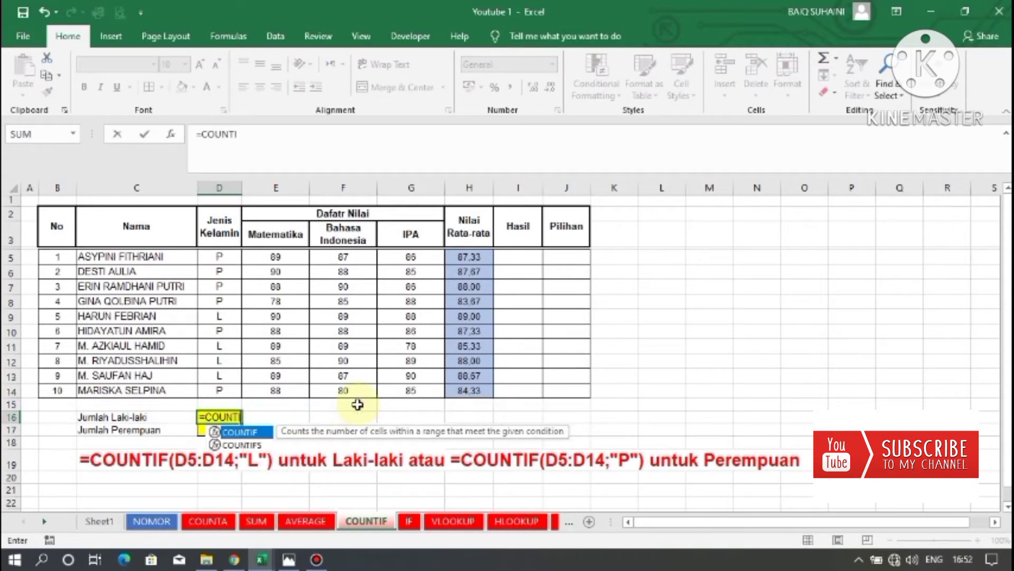
pyautogui.write('F(')
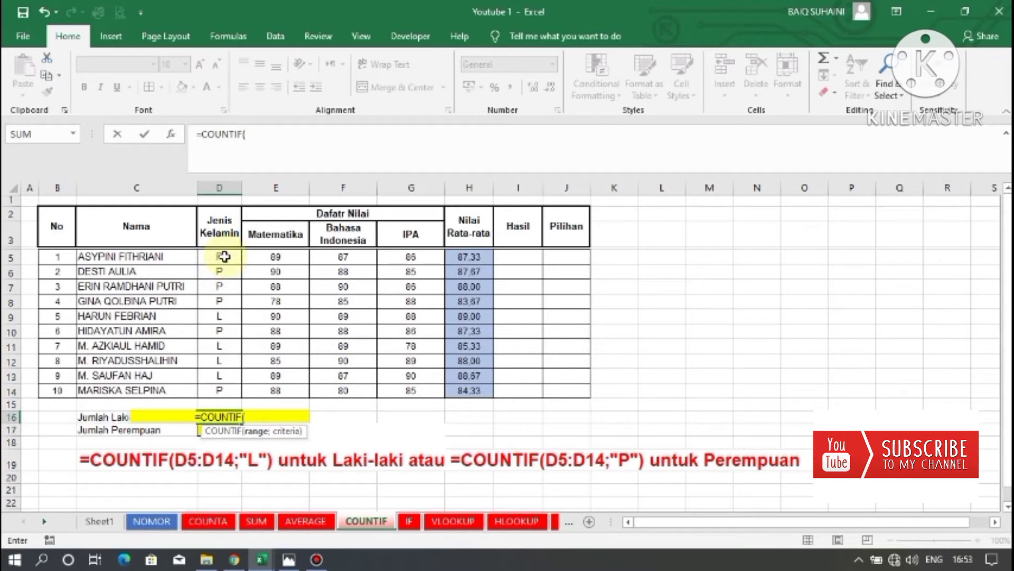
pyautogui.moveTo(224, 256); pyautogui.dragTo(217, 388)
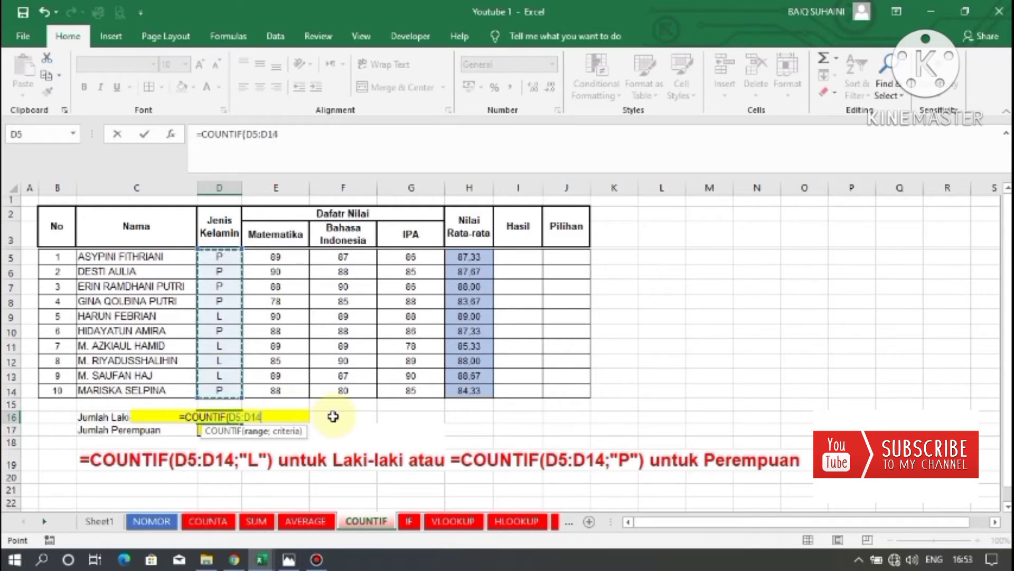
pyautogui.write(')')
pyautogui.press('BackSpace')
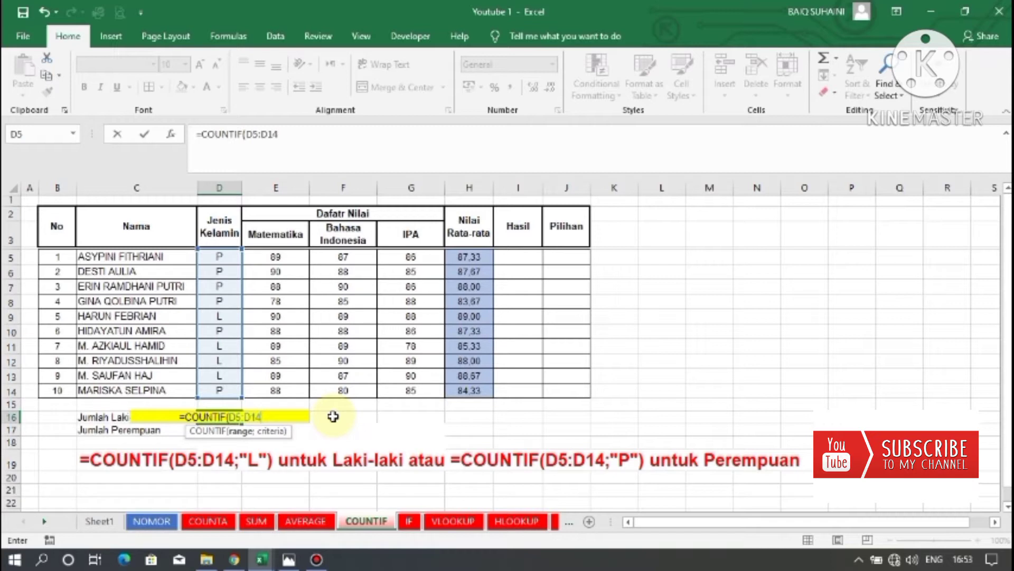
pyautogui.write(';')
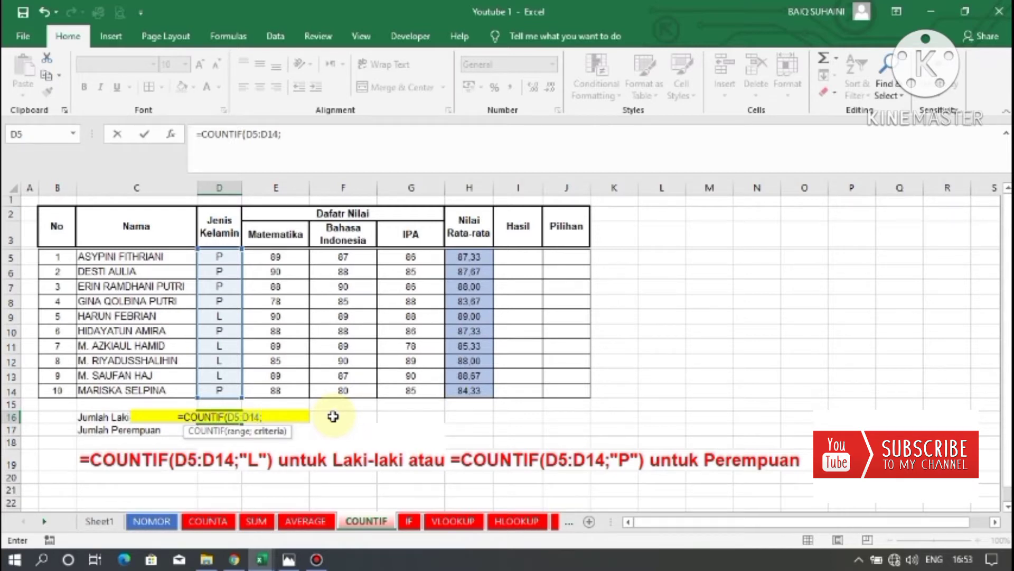
pyautogui.write('"')
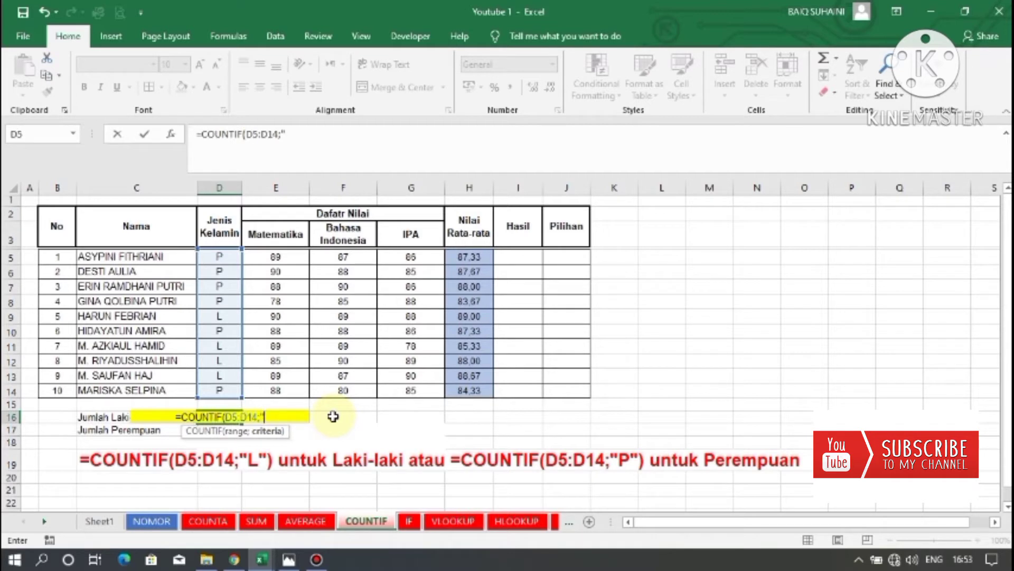
pyautogui.write('L')
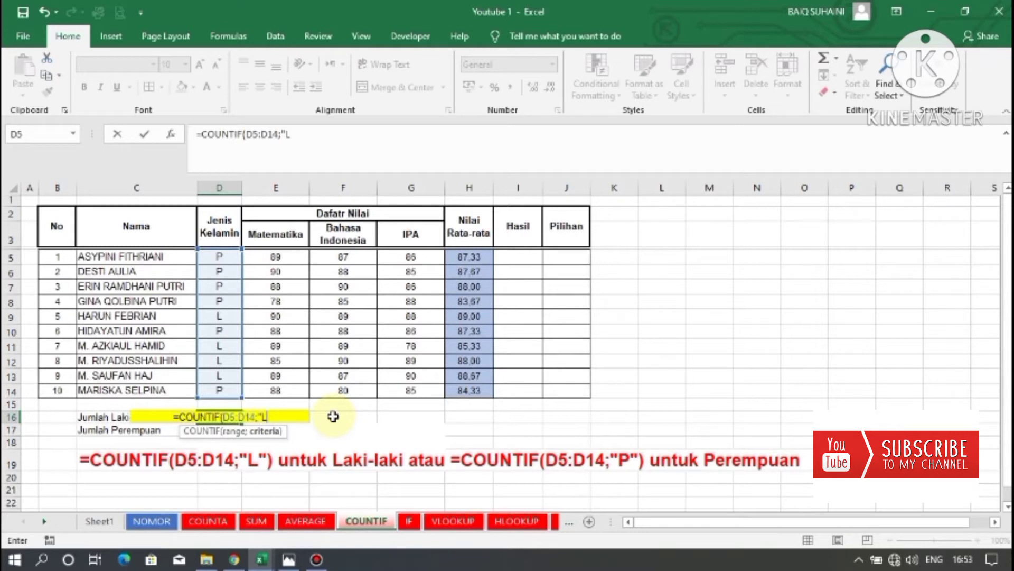
pyautogui.write('"')
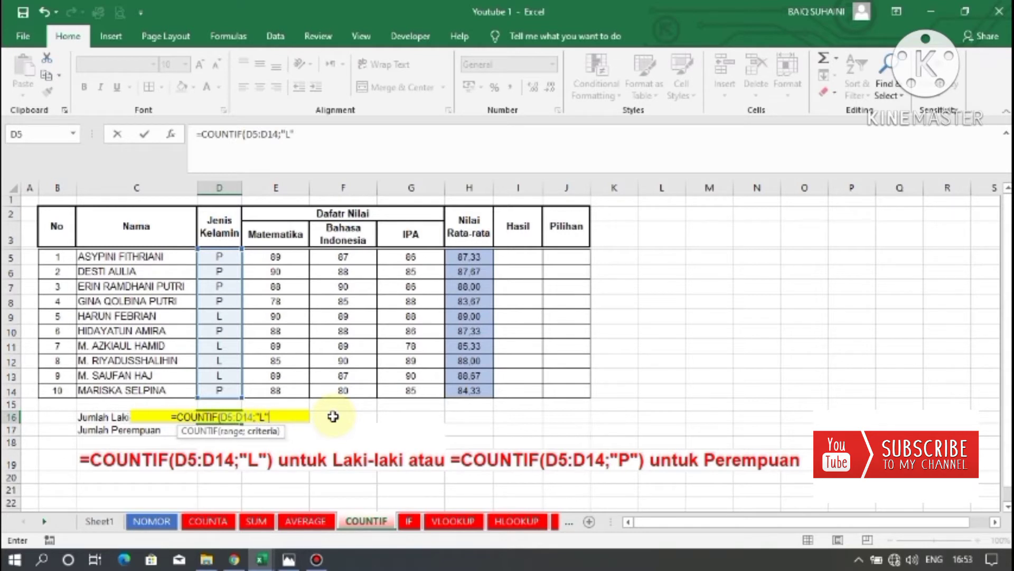
pyautogui.write(')')
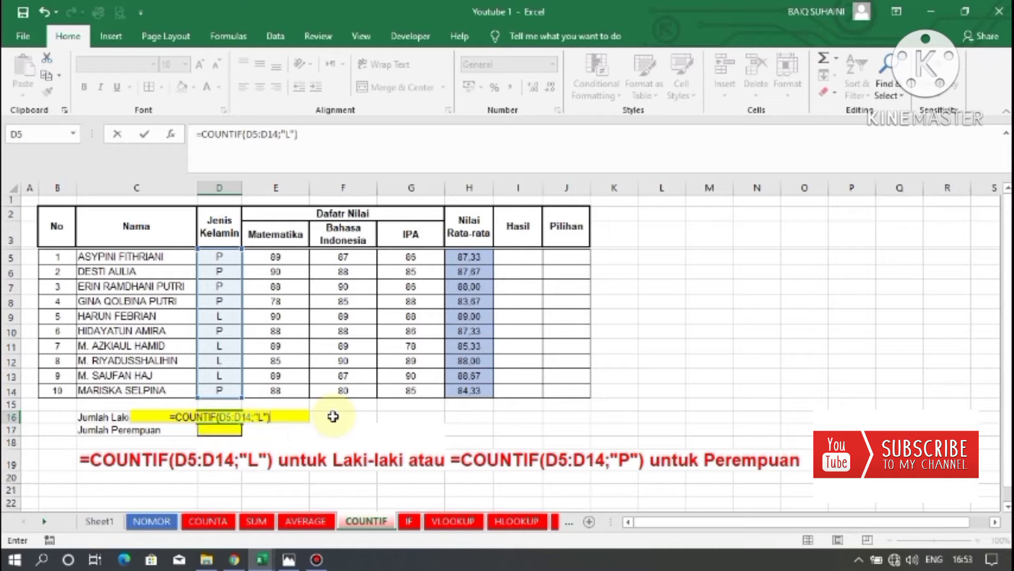
pyautogui.press('Return')
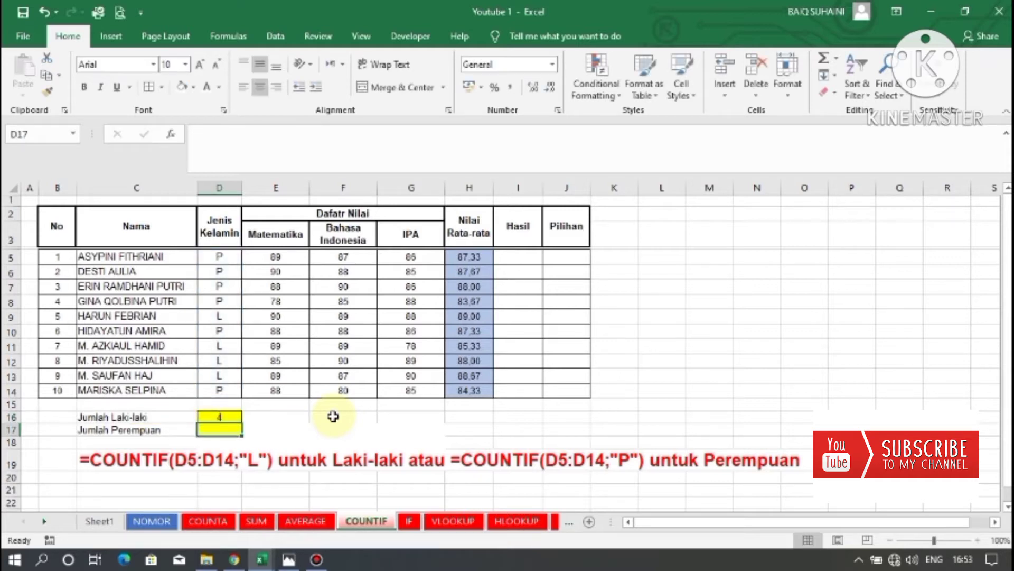
# Check the male count formula in D16 against the L entries in the gender column.
pyautogui.click(213, 414)
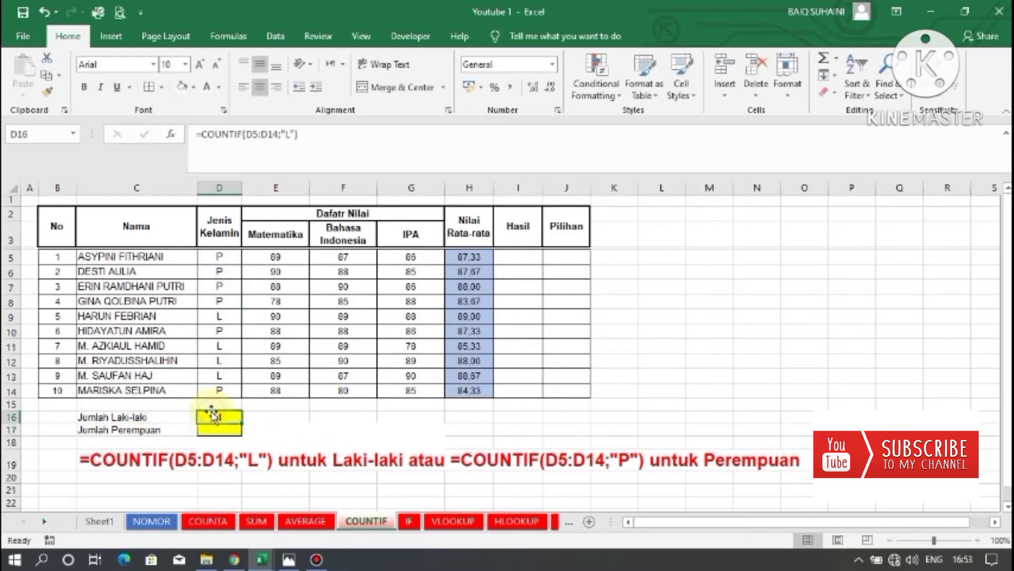
pyautogui.click(221, 374)
pyautogui.click(224, 362)
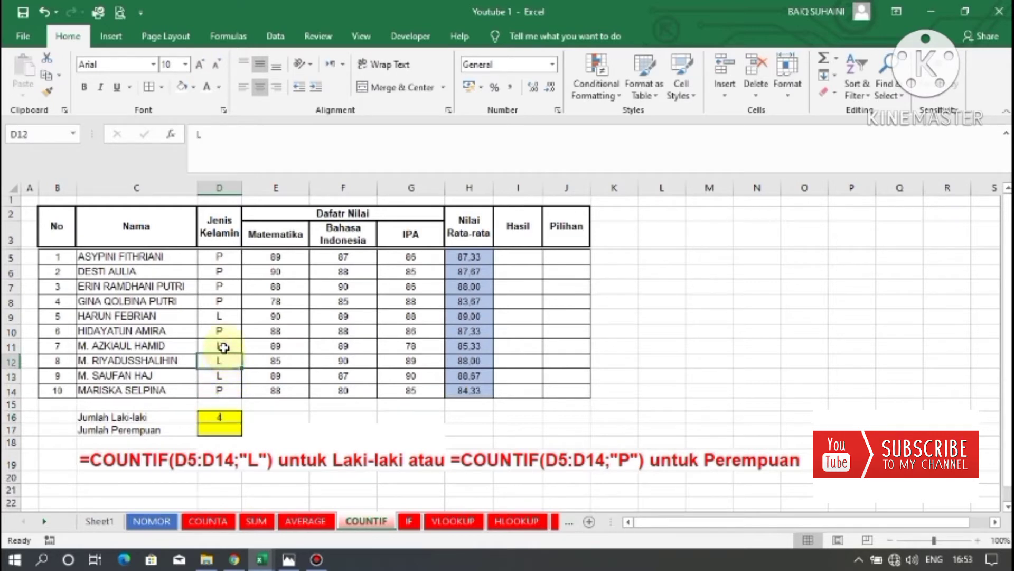
pyautogui.click(224, 346)
pyautogui.click(226, 316)
pyautogui.click(253, 430)
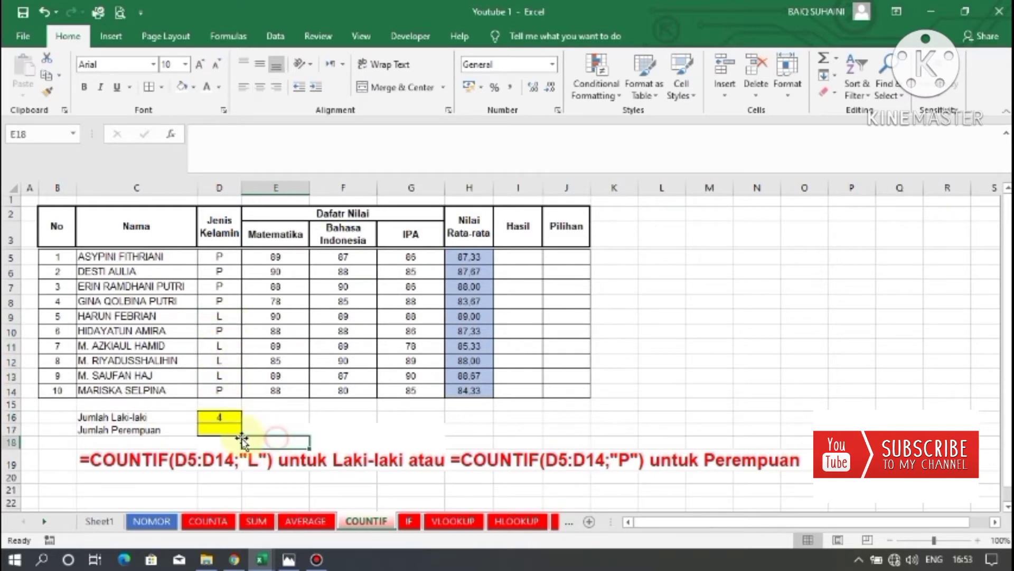
pyautogui.click(225, 427)
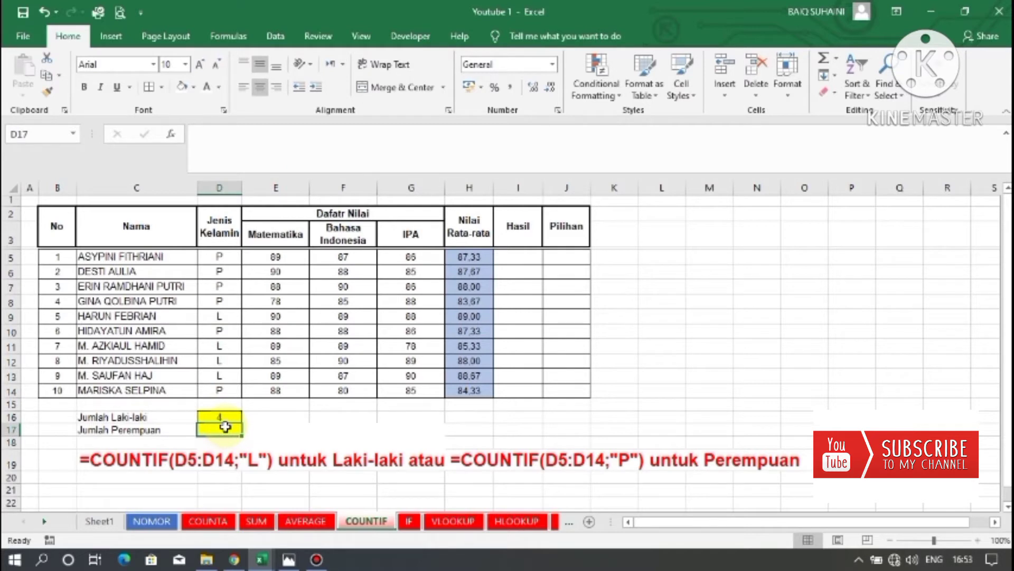
pyautogui.click(214, 416)
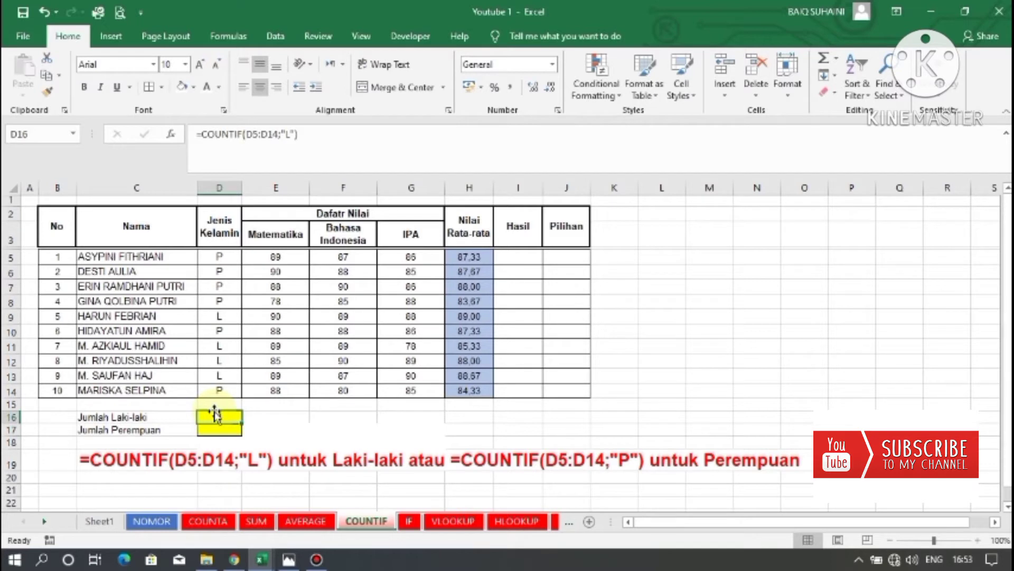
# Copy the COUNTIF formula from D16 into D17 and inspect the pasted formula.
pyautogui.hotkey('ctrl', 'c')
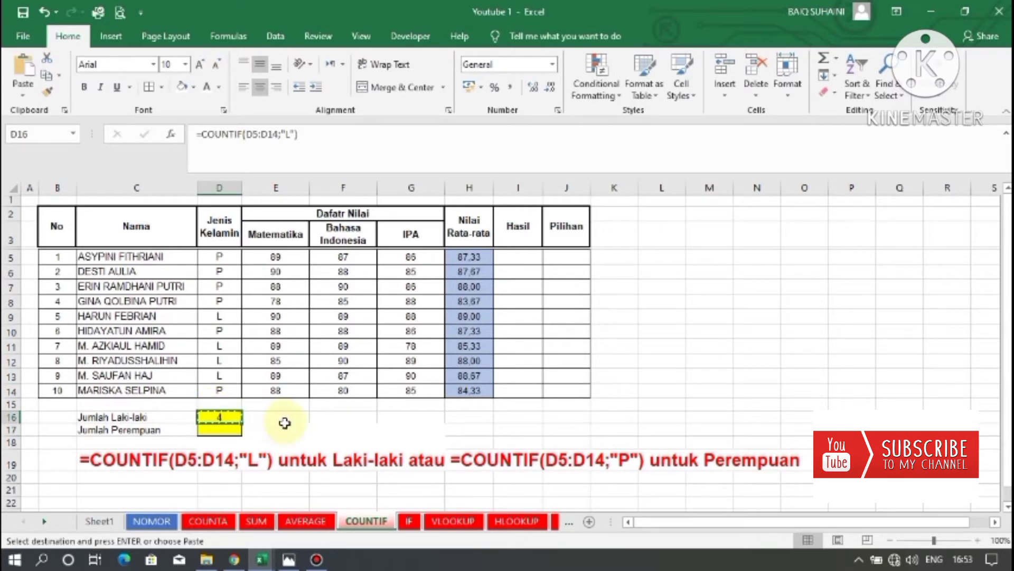
pyautogui.click(220, 429)
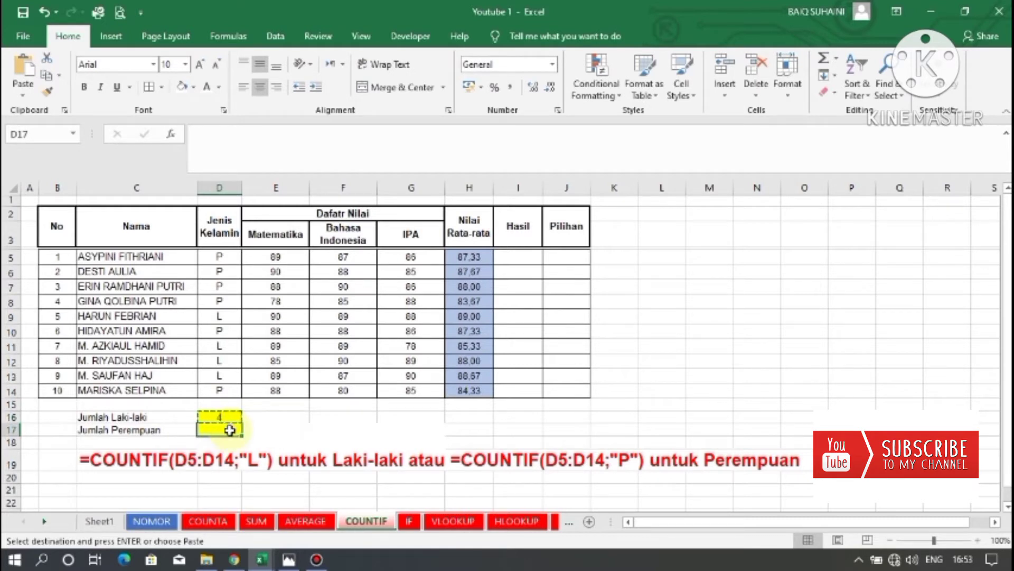
pyautogui.hotkey('ctrl', 'v')
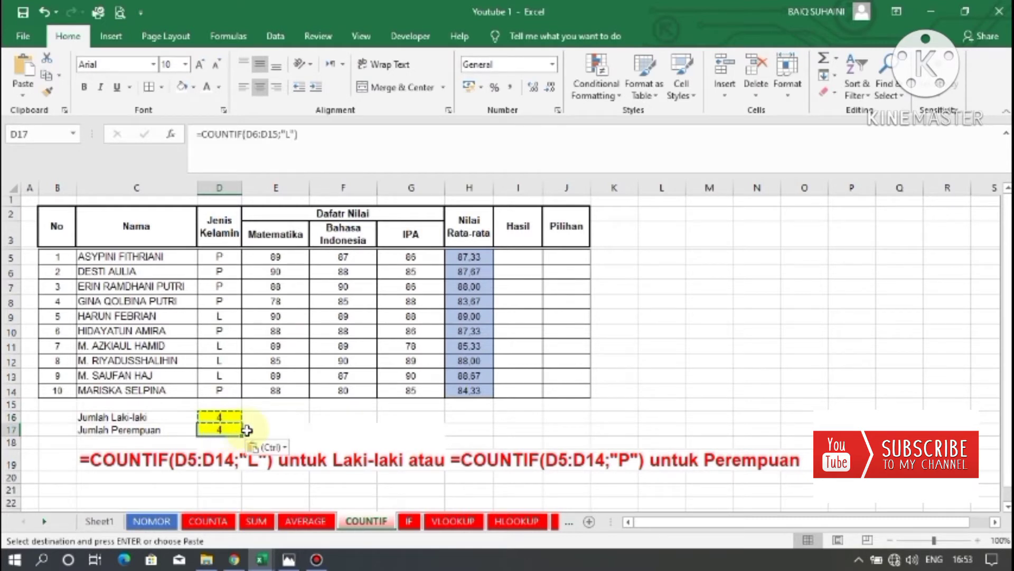
pyautogui.doubleClick(230, 430)
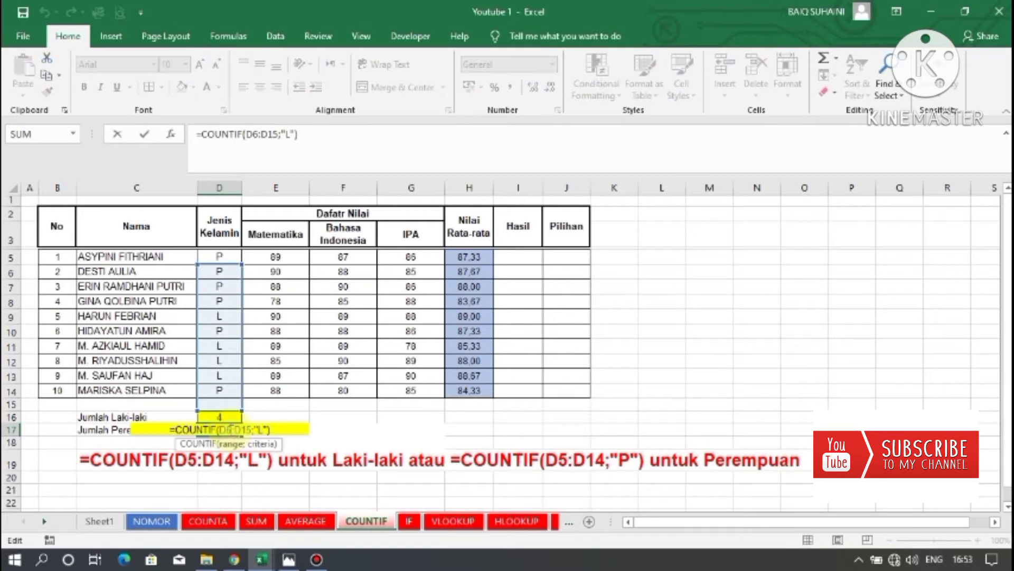
pyautogui.press('Escape')
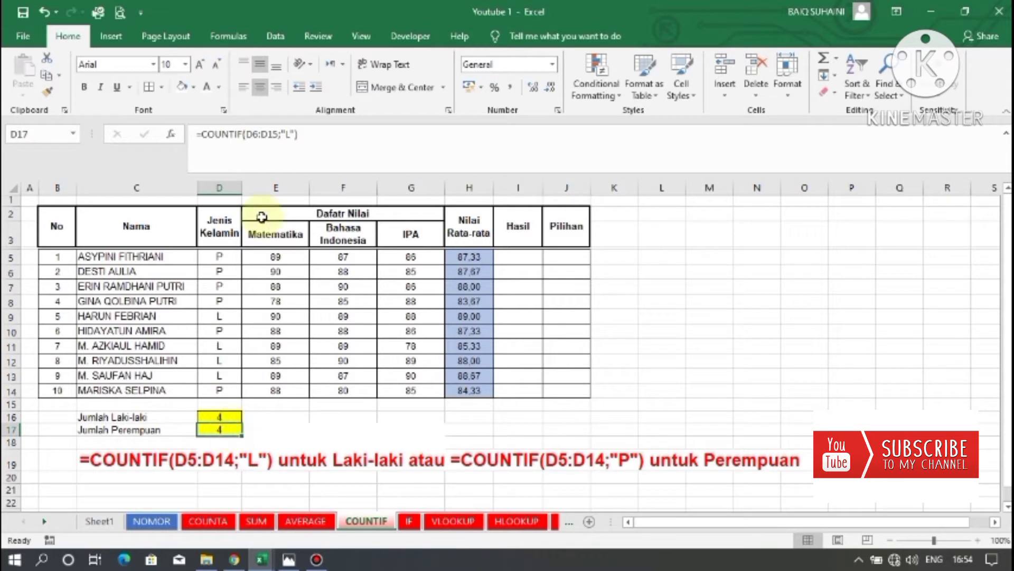
# Edit the formula in D17 to =COUNTIF(D5:D14;"P") to count the female students.
pyautogui.doubleClick(214, 428)
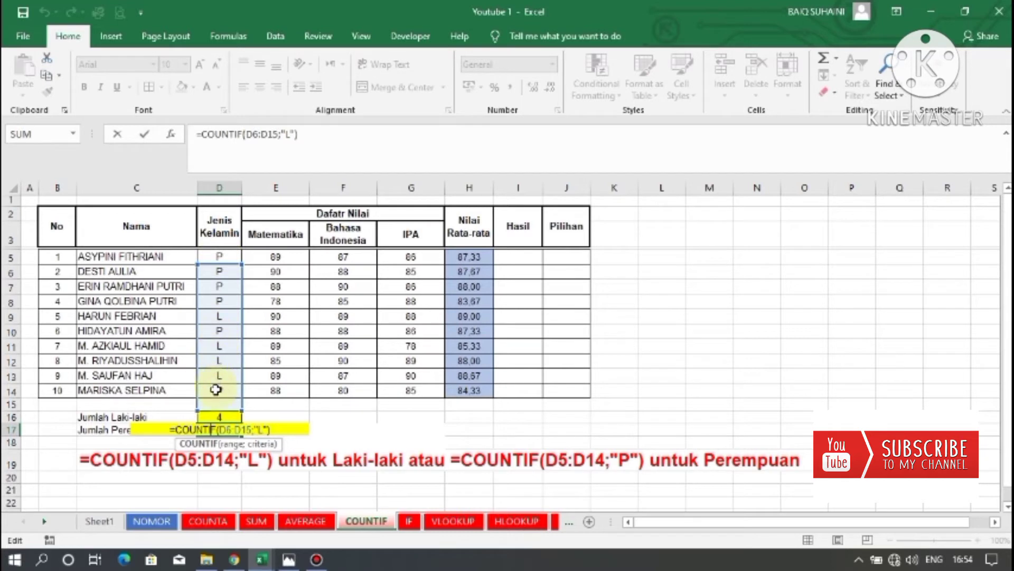
pyautogui.click(254, 135)
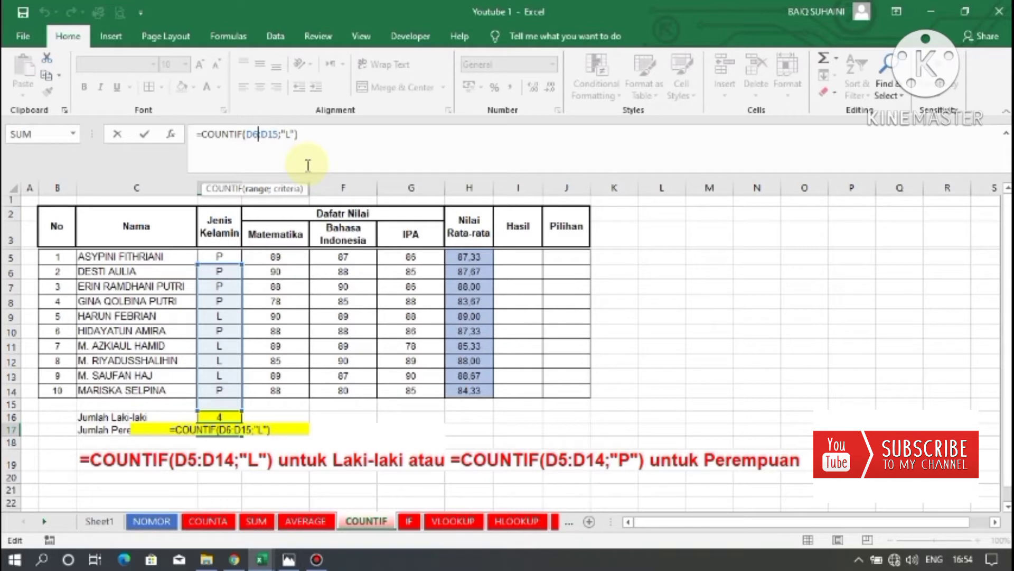
pyautogui.press('BackSpace')
pyautogui.write('5')
pyautogui.press('BackSpace')
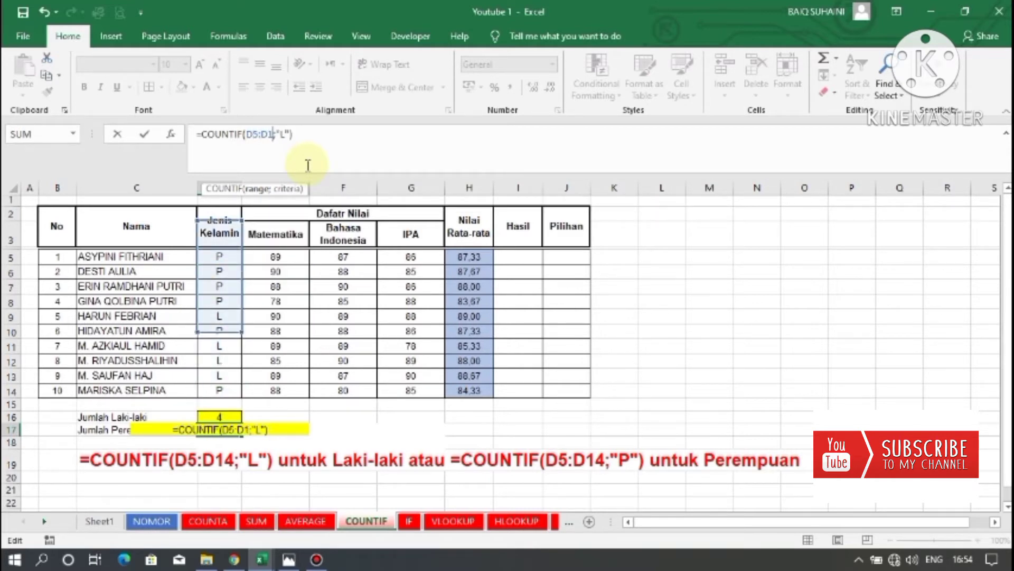
pyautogui.write('4')
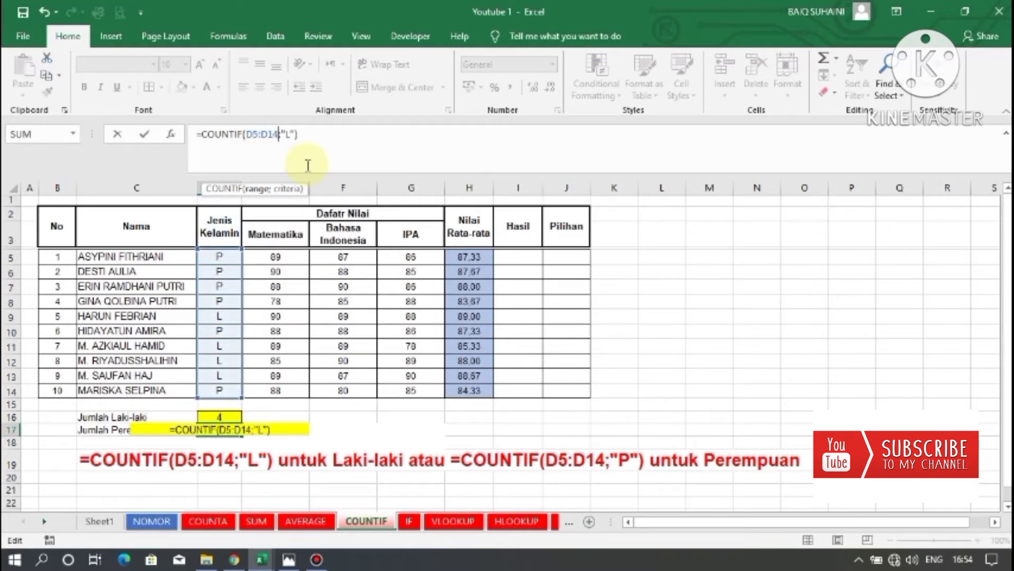
pyautogui.press('BackSpace')
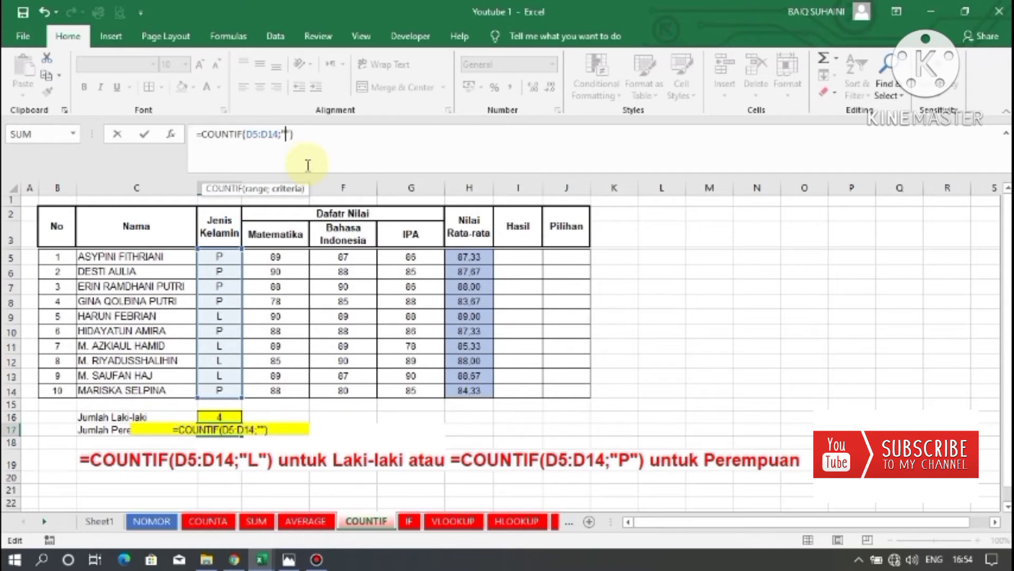
pyautogui.write('P')
pyautogui.press('Return')
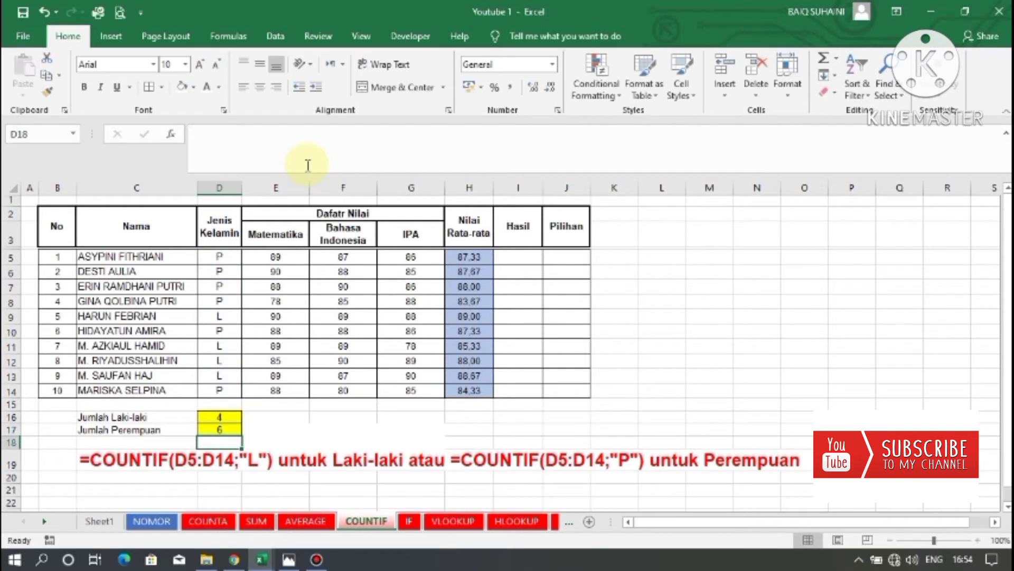
# Check the COUNTIF formulas in D16 and D17 against the gender column.
pyautogui.click(271, 430)
pyautogui.click(222, 421)
pyautogui.moveTo(222, 429); pyautogui.dragTo(222, 431)
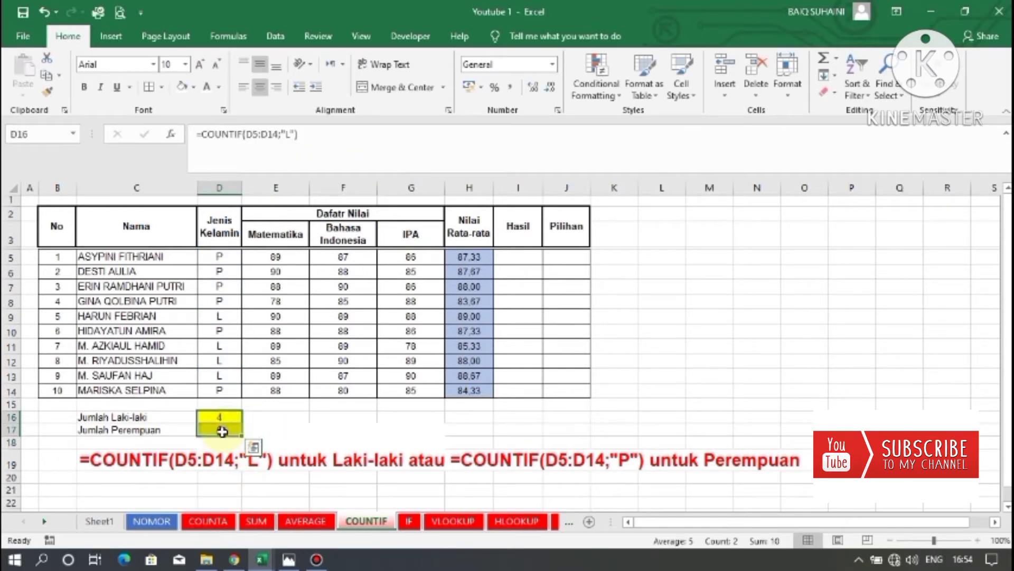
pyautogui.click(223, 430)
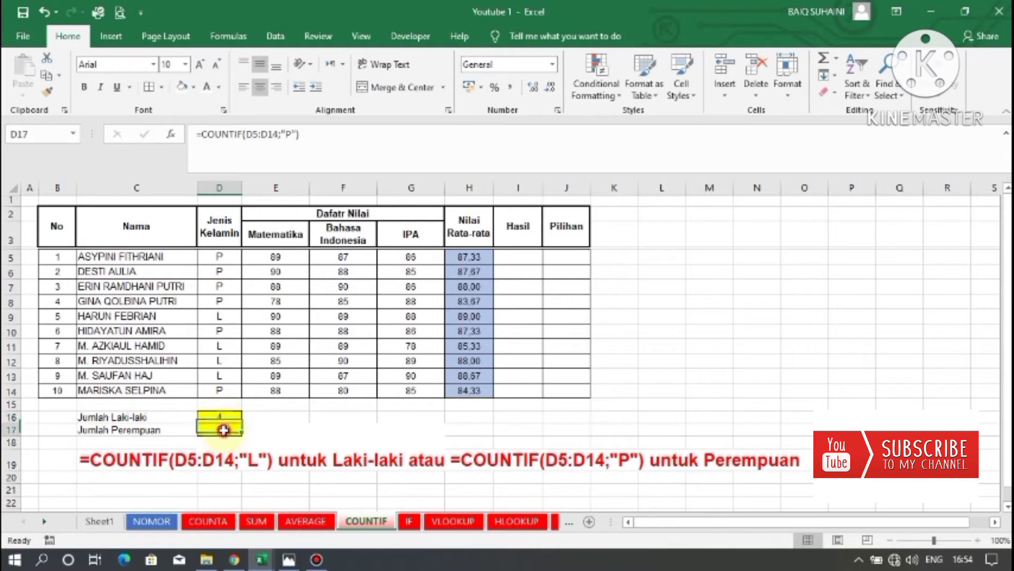
pyautogui.click(294, 431)
pyautogui.click(397, 431)
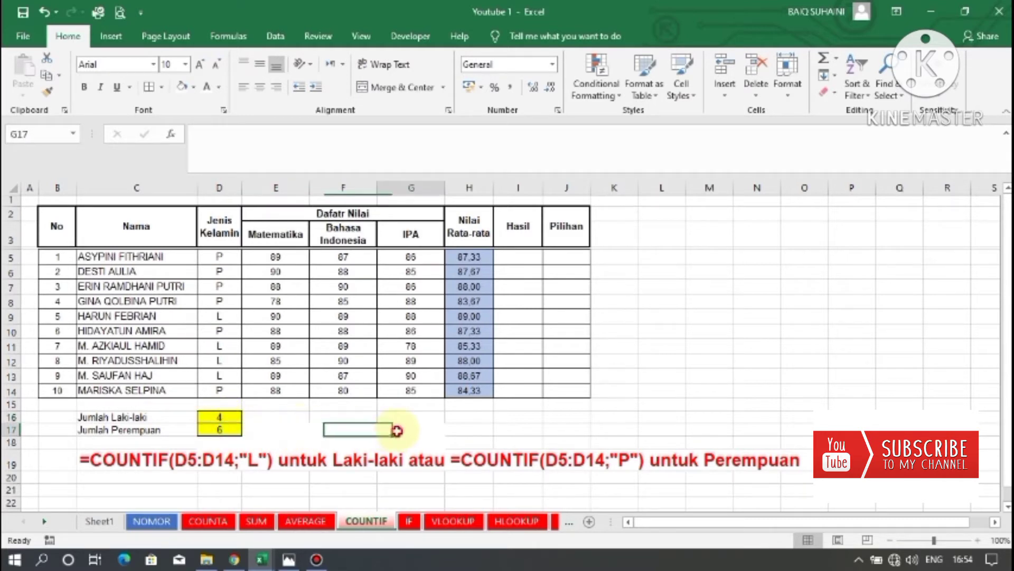
pyautogui.doubleClick(396, 430)
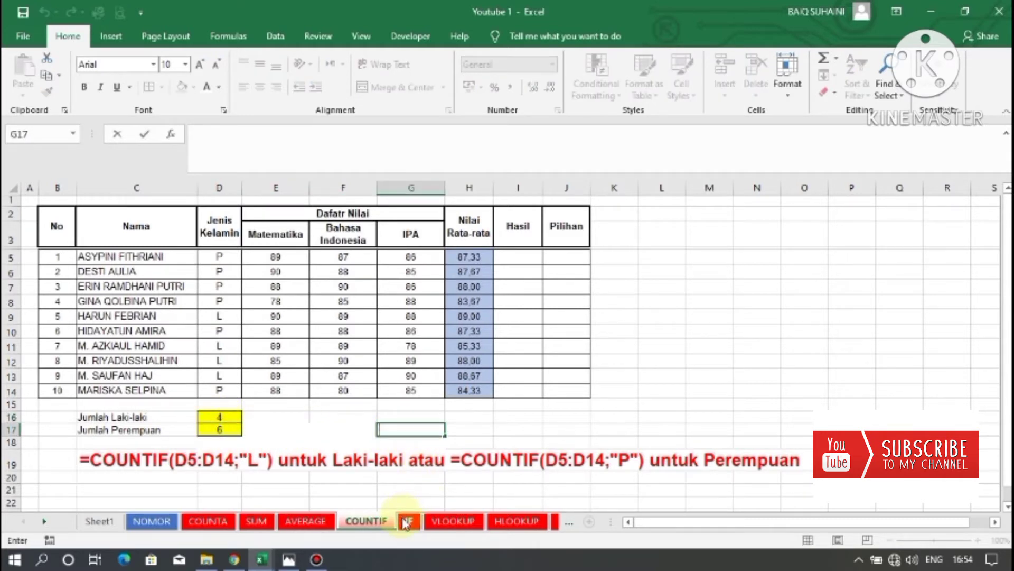
# Open the IF sheet and examine the example IF formula, the scores and the averages in column H.
pyautogui.click(405, 523)
pyautogui.click(514, 456)
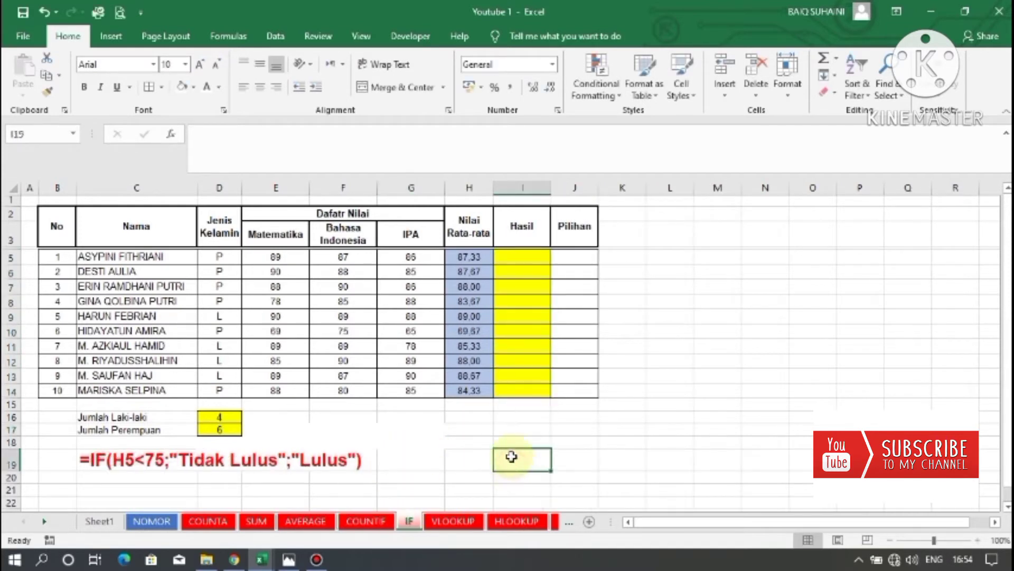
pyautogui.click(168, 459)
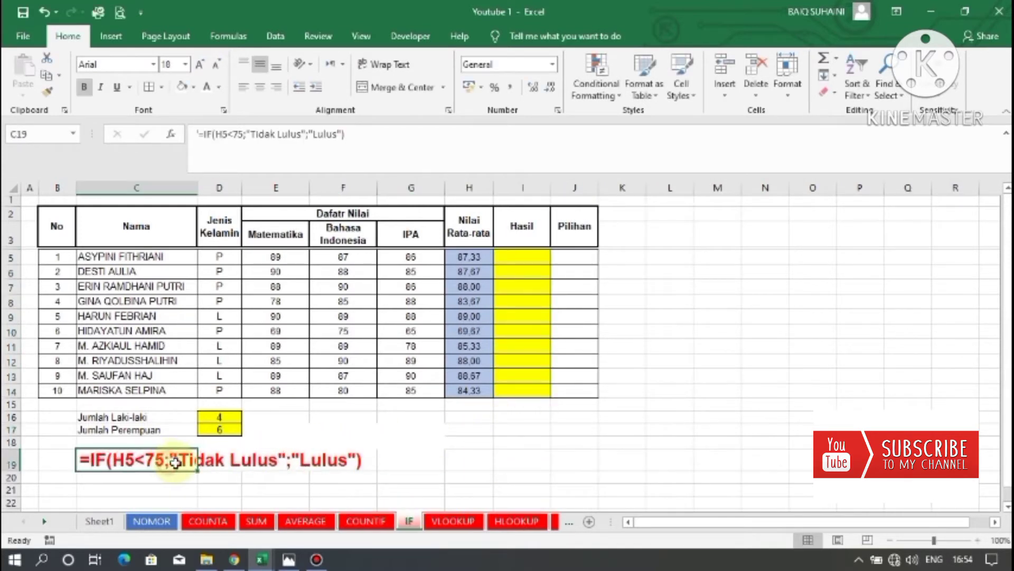
pyautogui.click(423, 452)
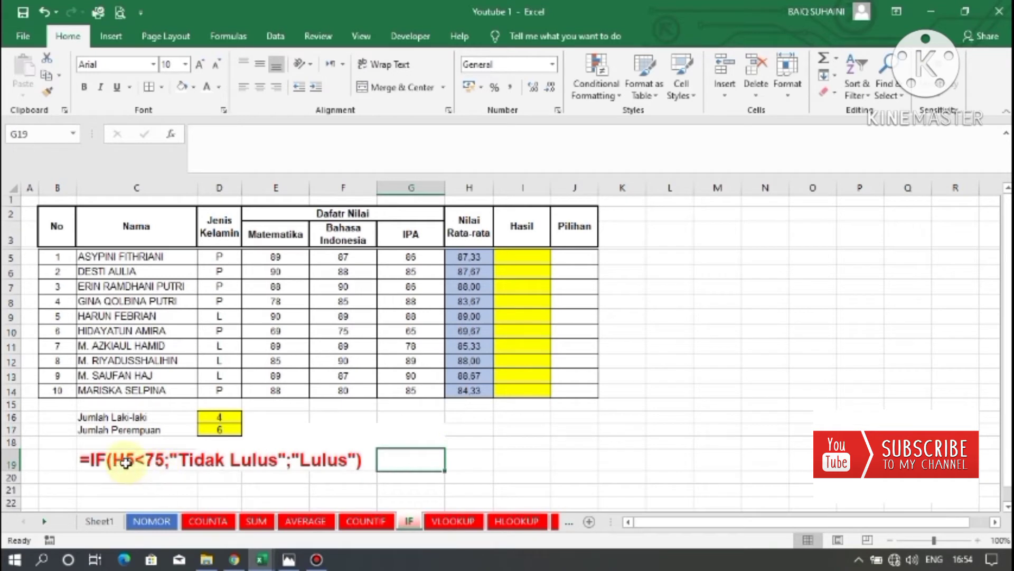
pyautogui.click(149, 460)
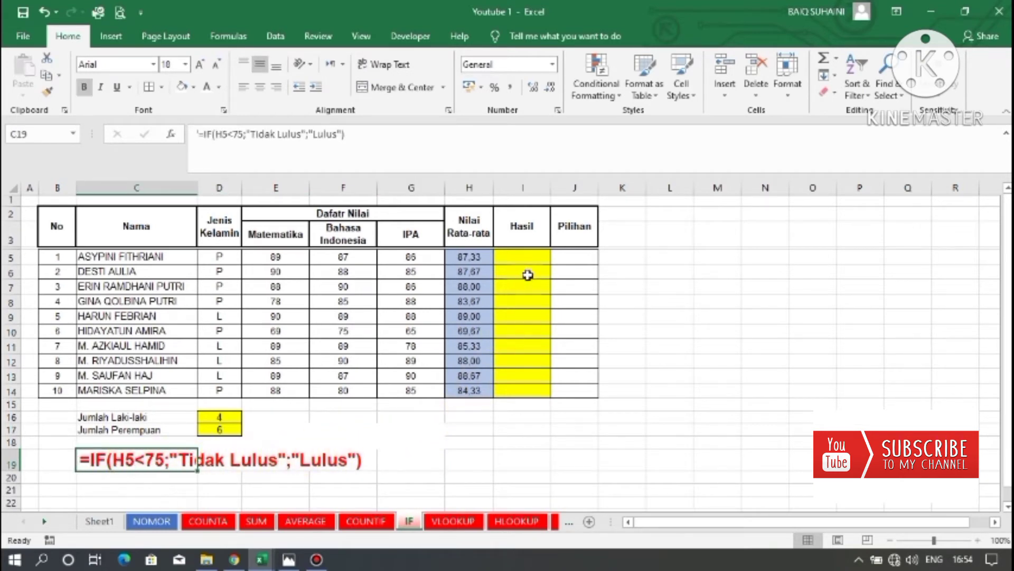
pyautogui.click(528, 259)
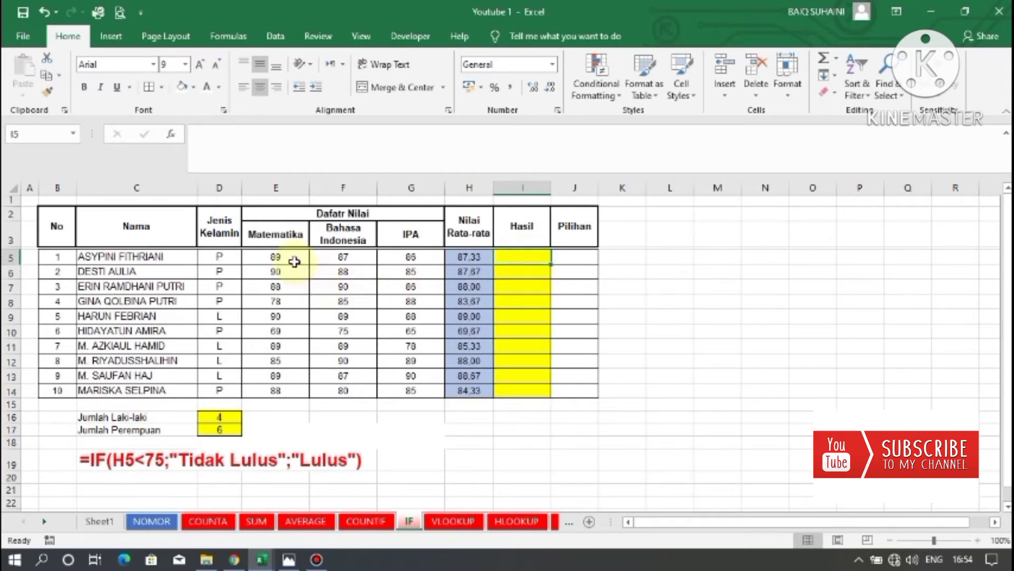
pyautogui.click(370, 284)
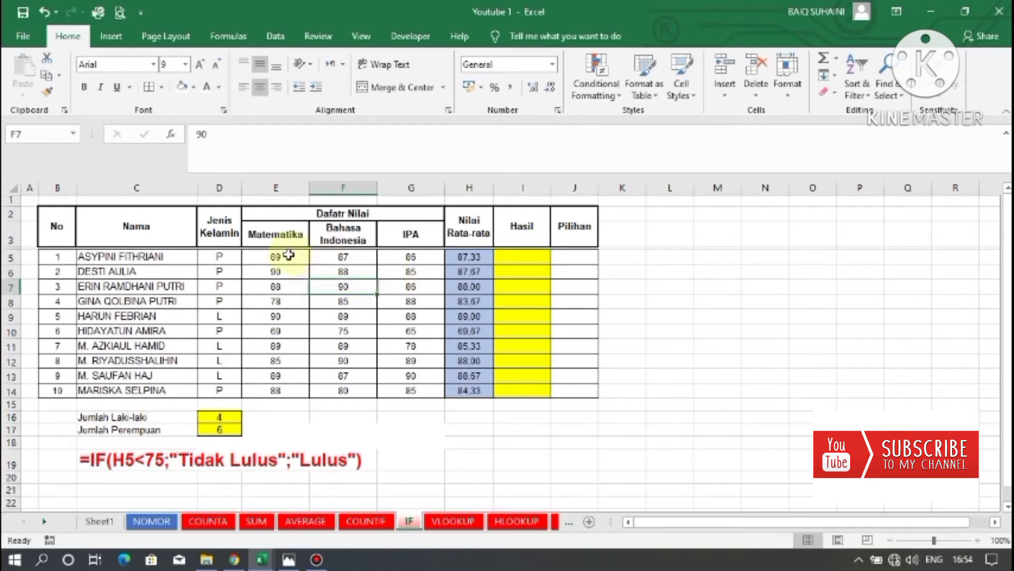
pyautogui.moveTo(288, 257); pyautogui.dragTo(465, 255)
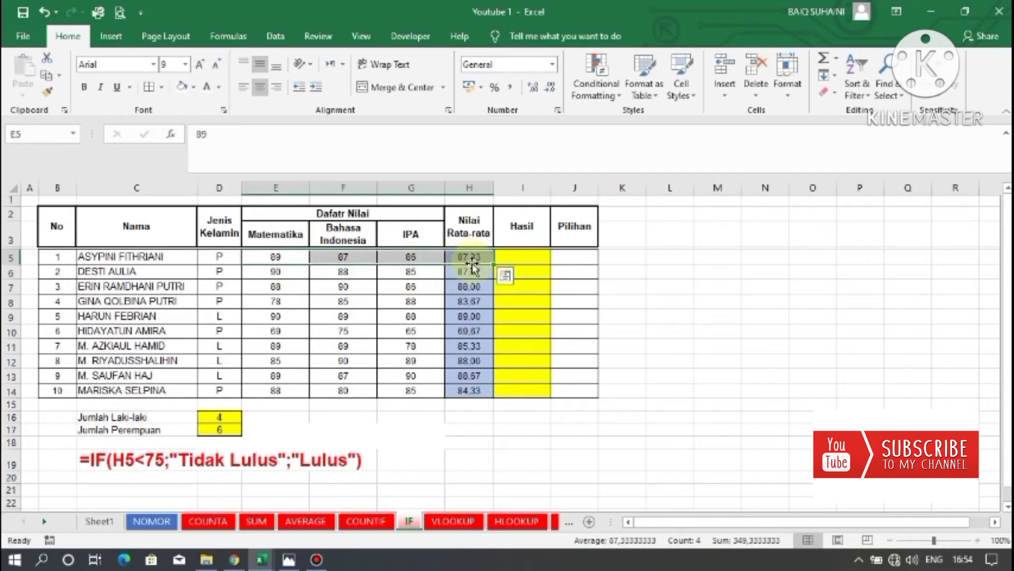
pyautogui.click(475, 258)
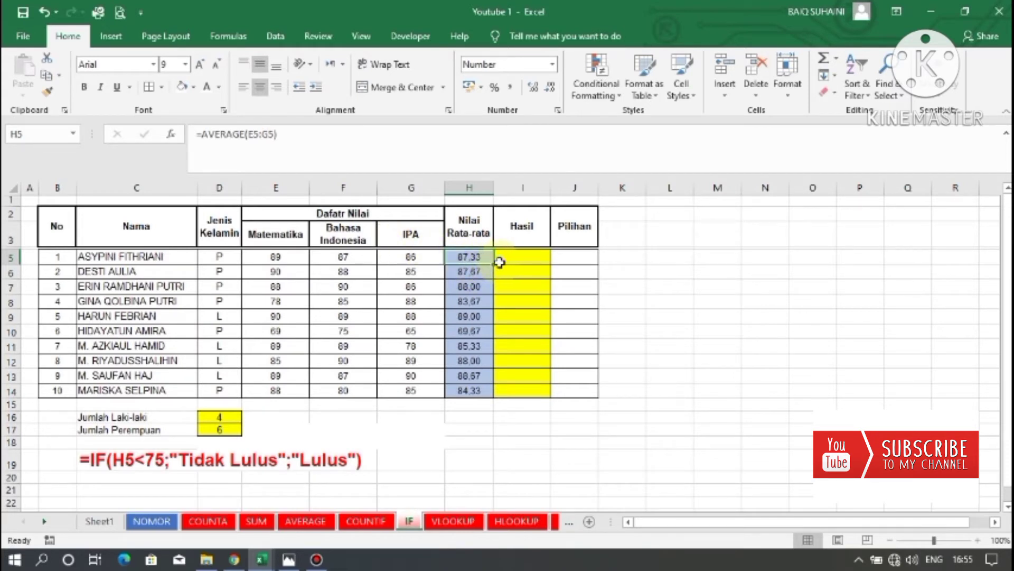
pyautogui.press('Return')
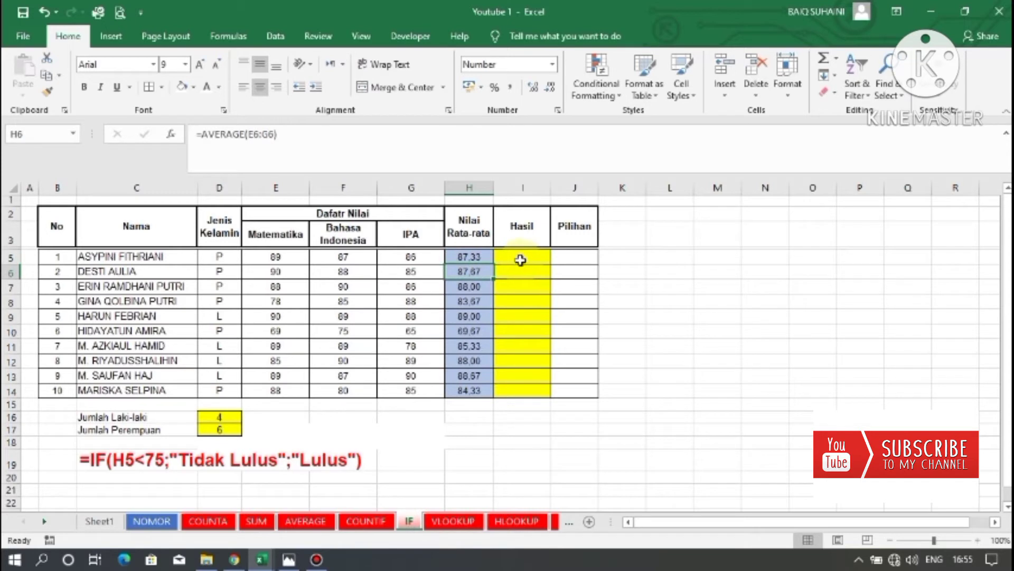
pyautogui.click(522, 257)
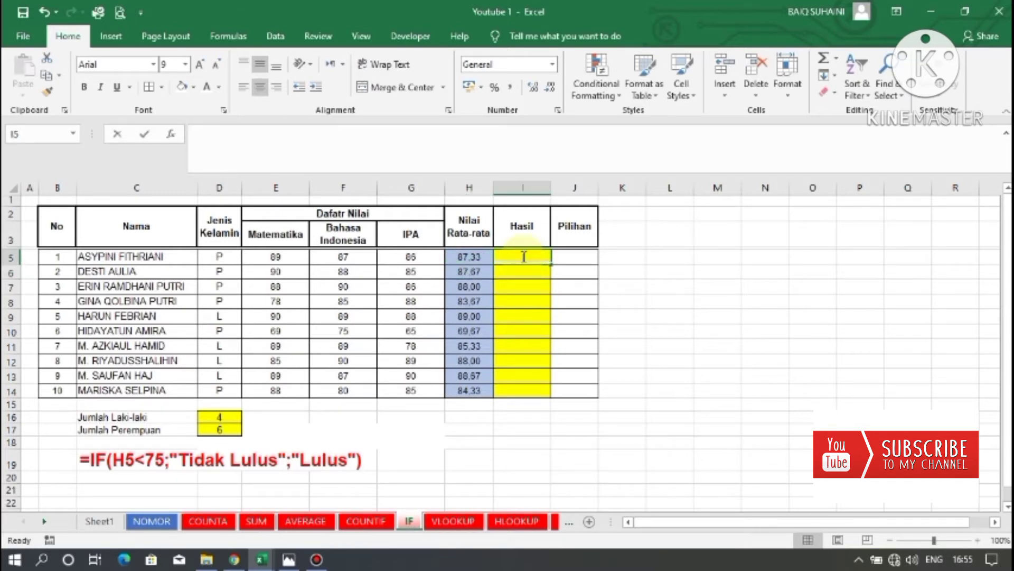
# Start an IF formula in I5 testing whether the average in H5 is below 75.
pyautogui.write('=')
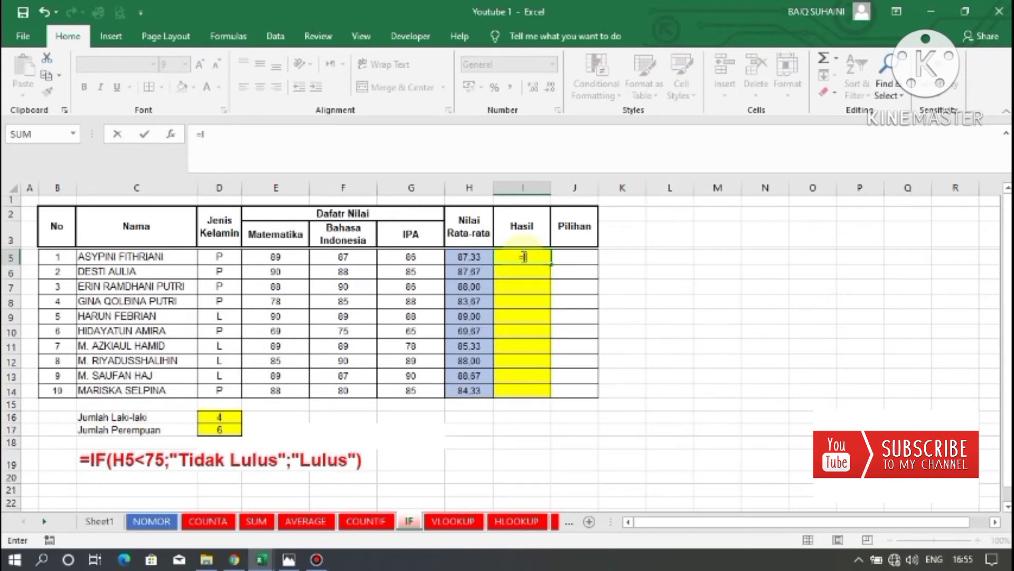
pyautogui.write('IF')
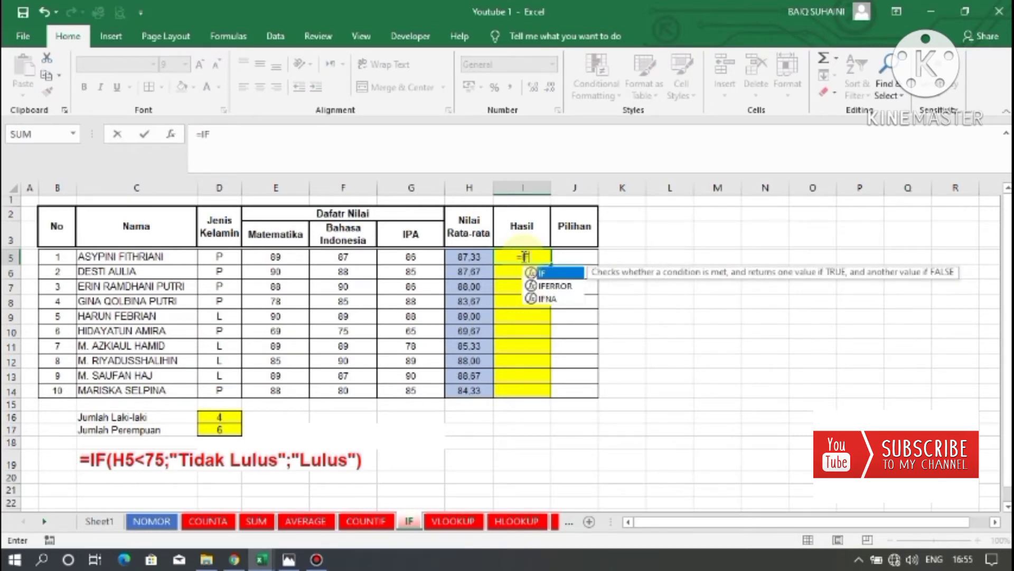
pyautogui.write('(')
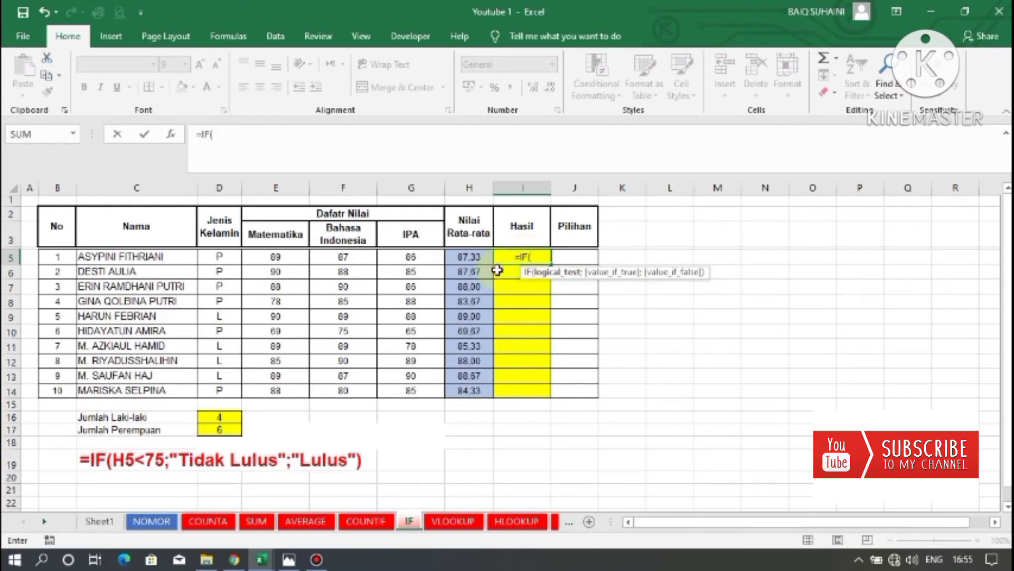
pyautogui.click(469, 261)
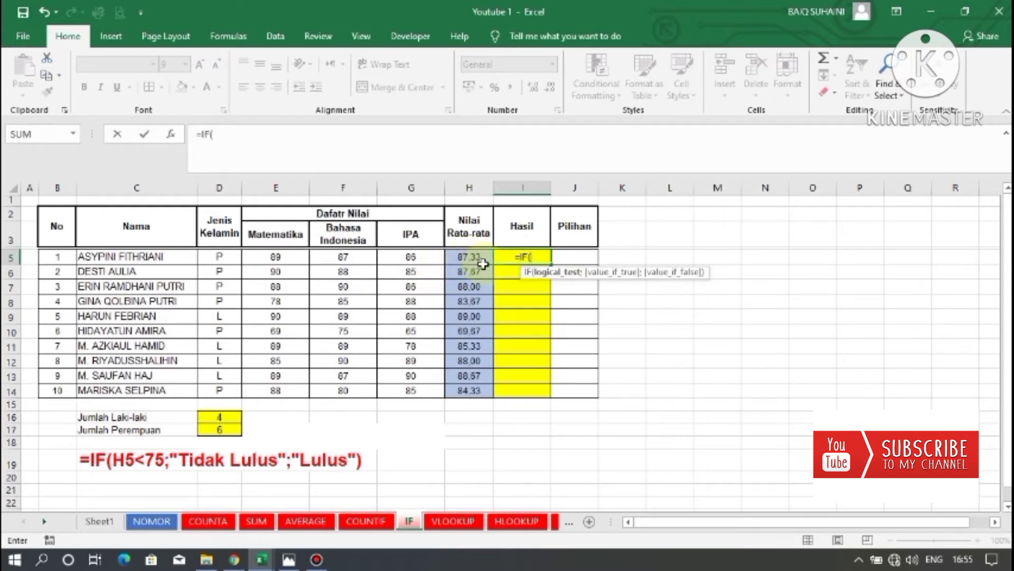
pyautogui.click(468, 257)
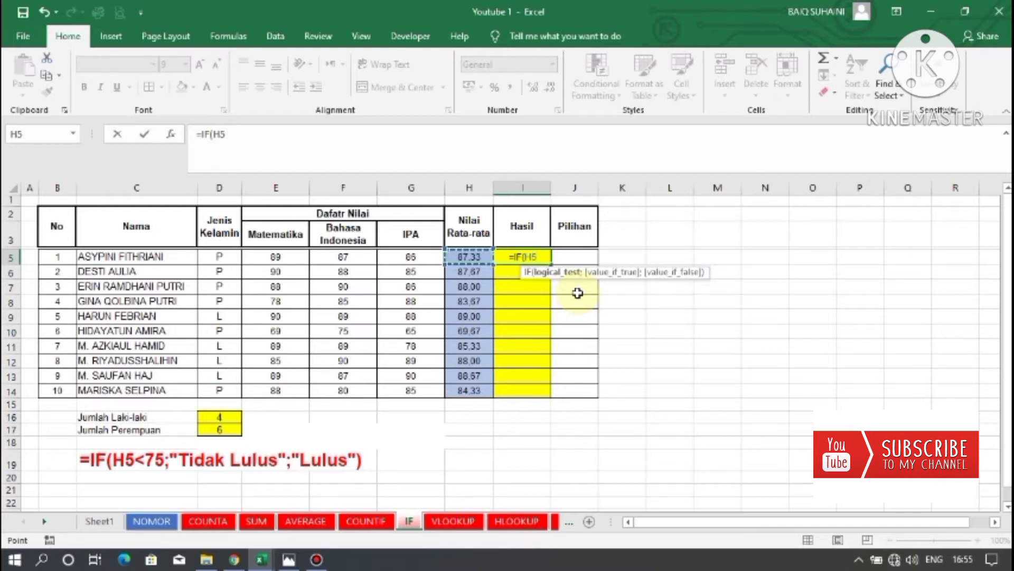
pyautogui.write('<')
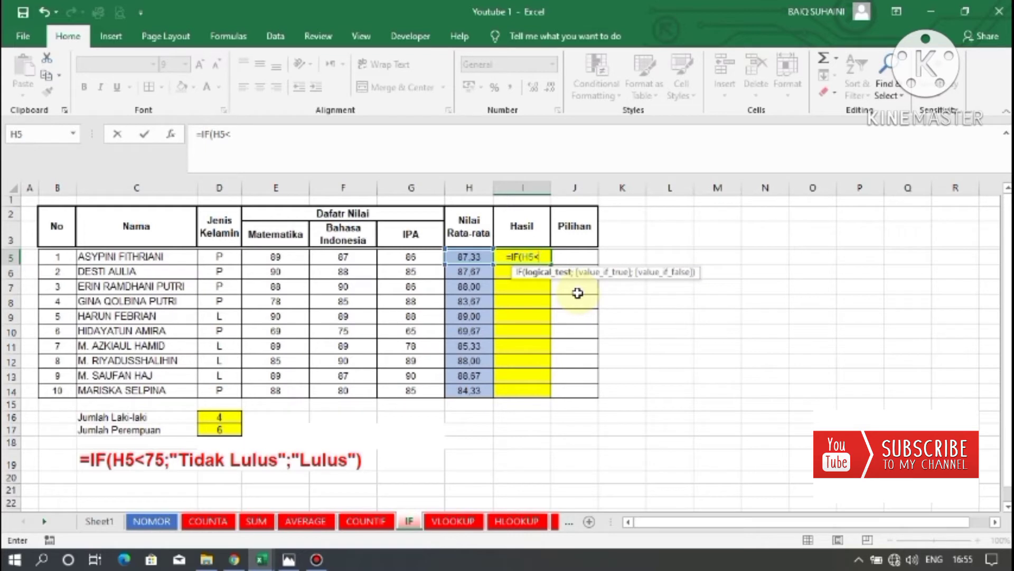
pyautogui.write('75')
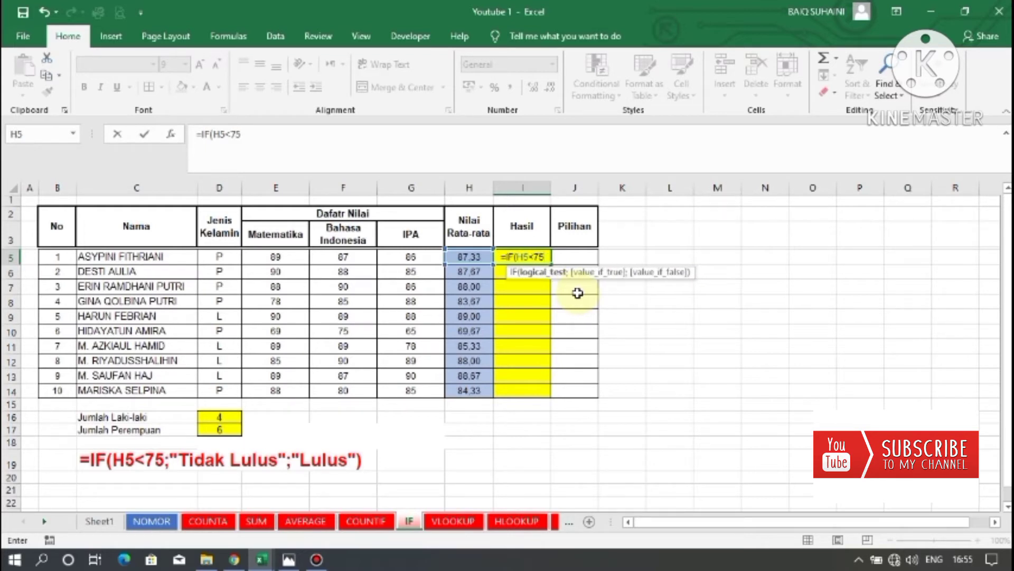
pyautogui.write(';')
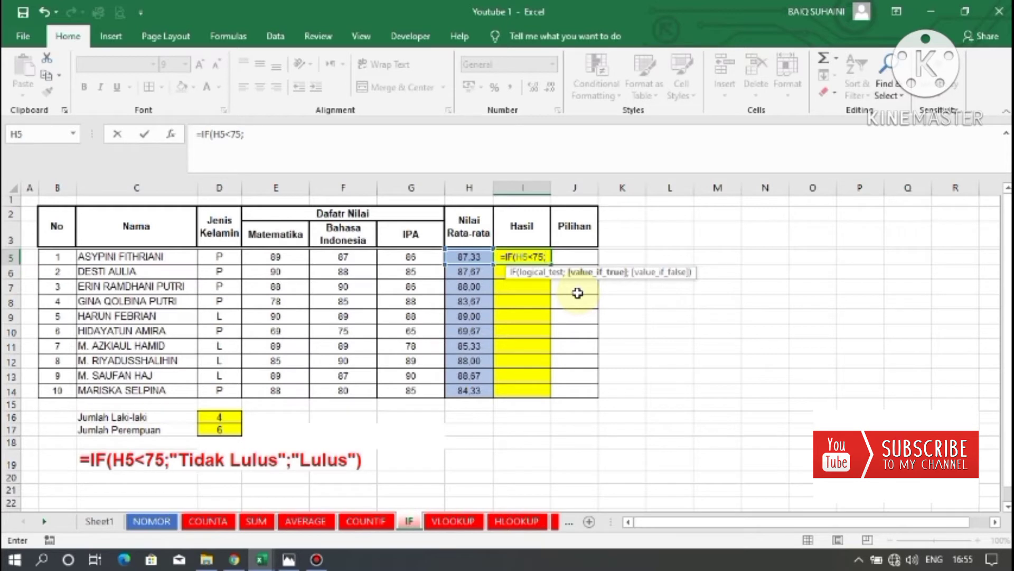
pyautogui.write('"Tidak ')
pyautogui.write('Lu')
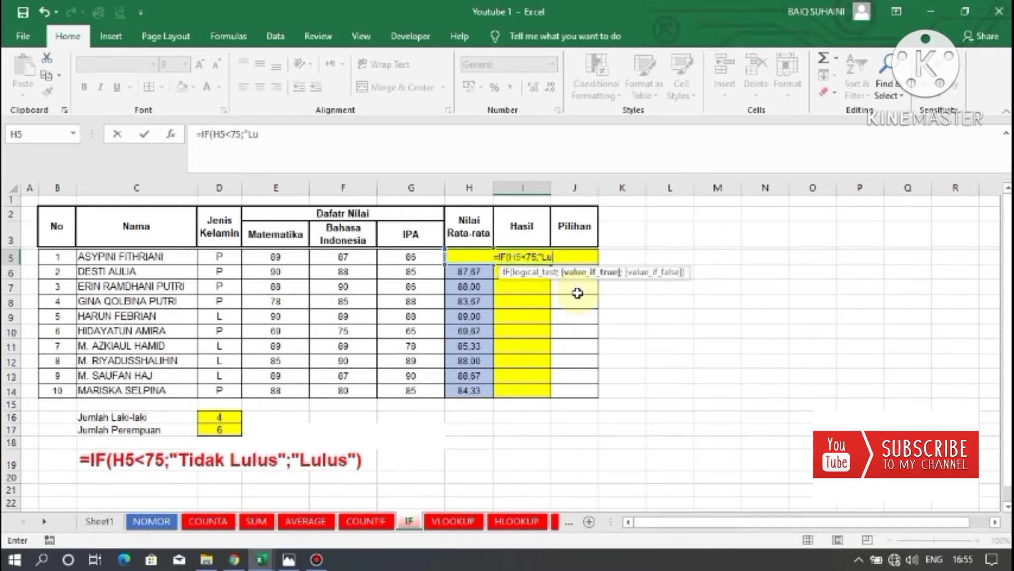
# Complete the IF formula in I5 as =IF(H5<75;"Tidak Lulus";"Lulus") and enter it.
pyautogui.press('BackSpace')
pyautogui.press('BackSpace')
pyautogui.write('Tid')
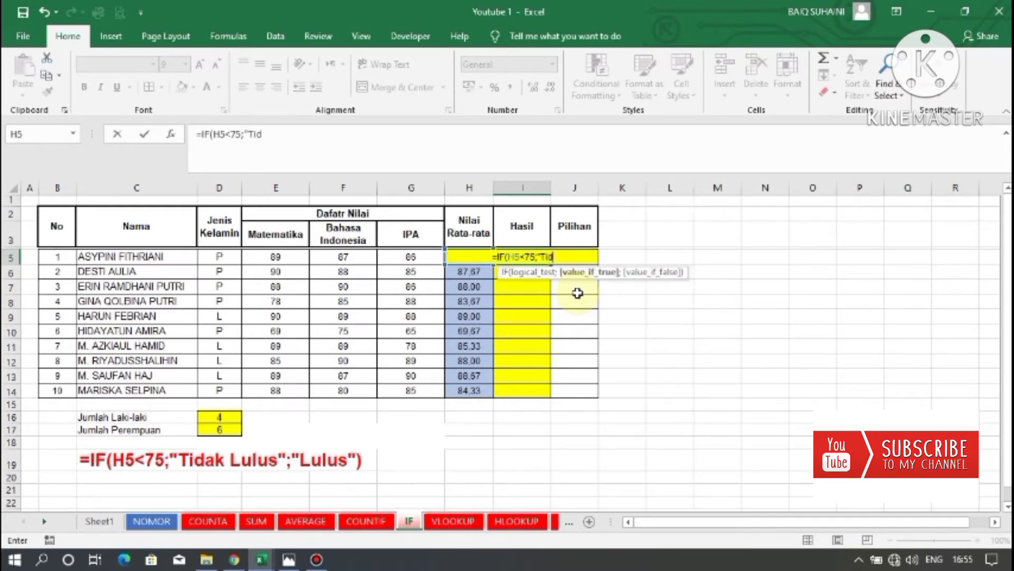
pyautogui.write('ak Lulus')
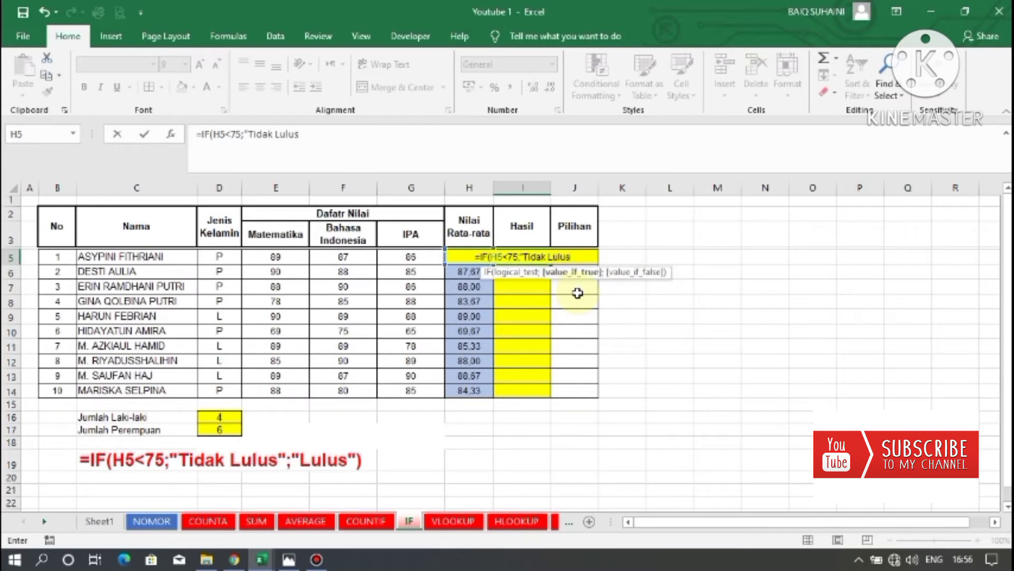
pyautogui.write('"')
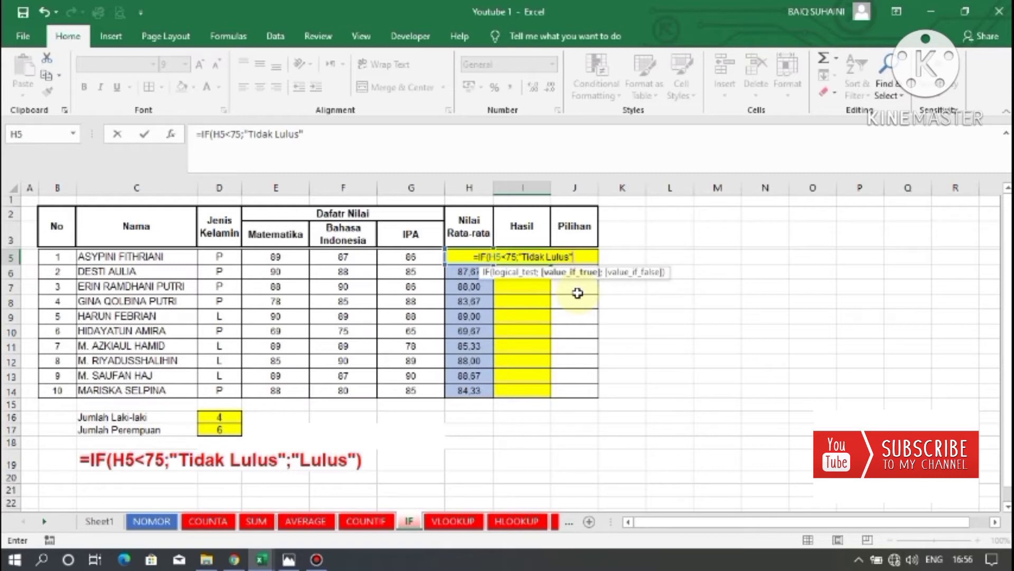
pyautogui.write(';')
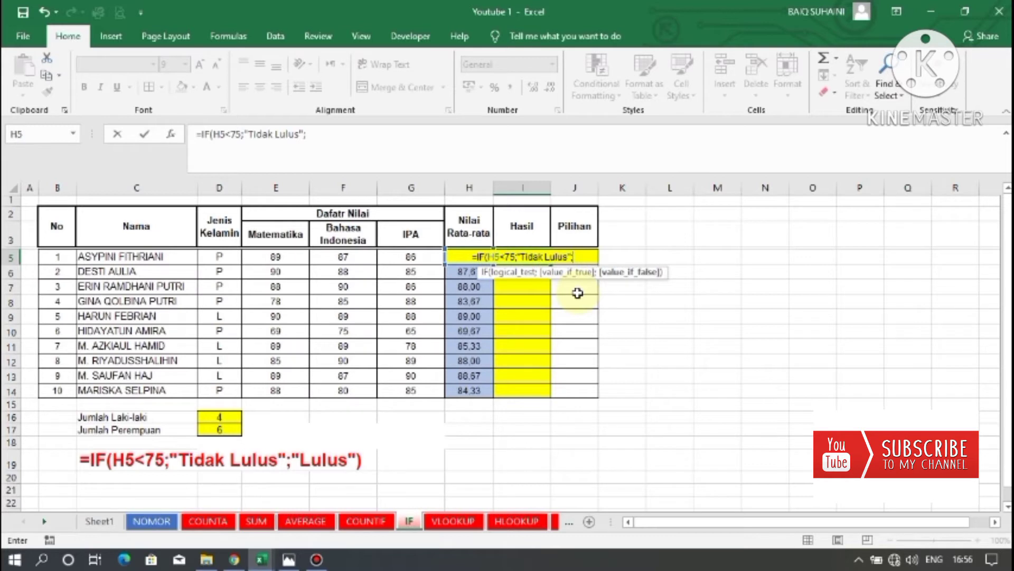
pyautogui.write('"L')
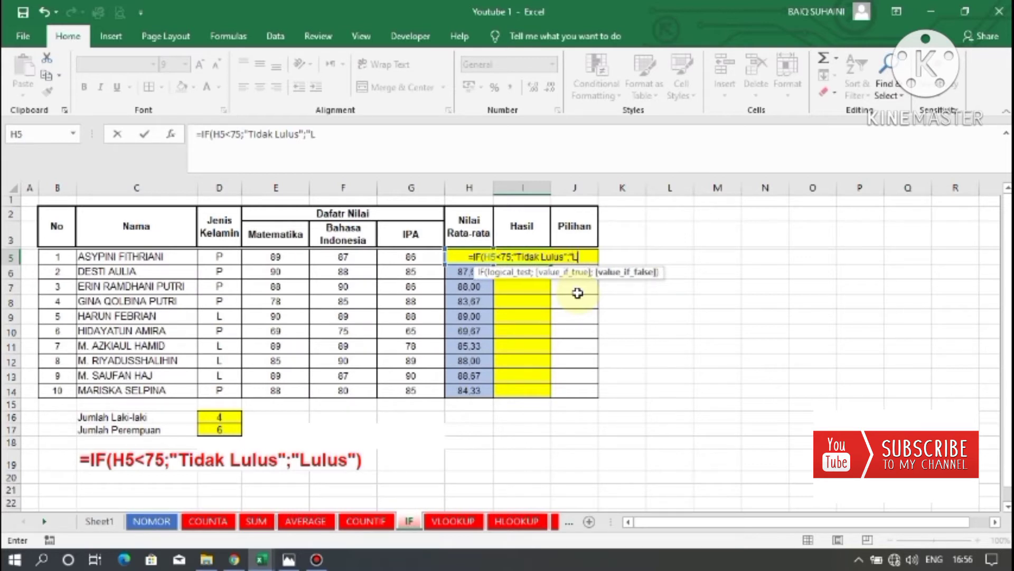
pyautogui.write('ulus')
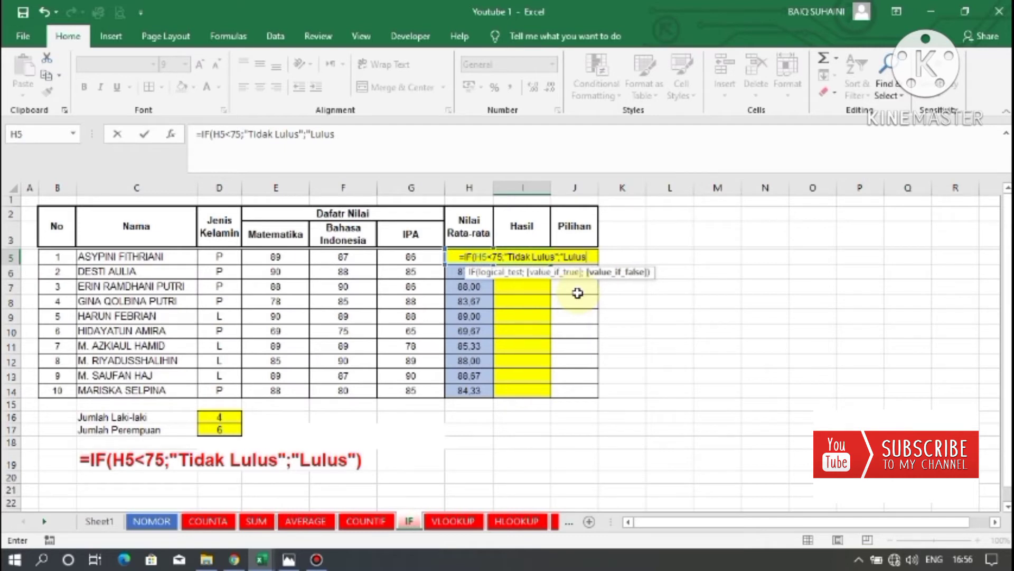
pyautogui.write('")')
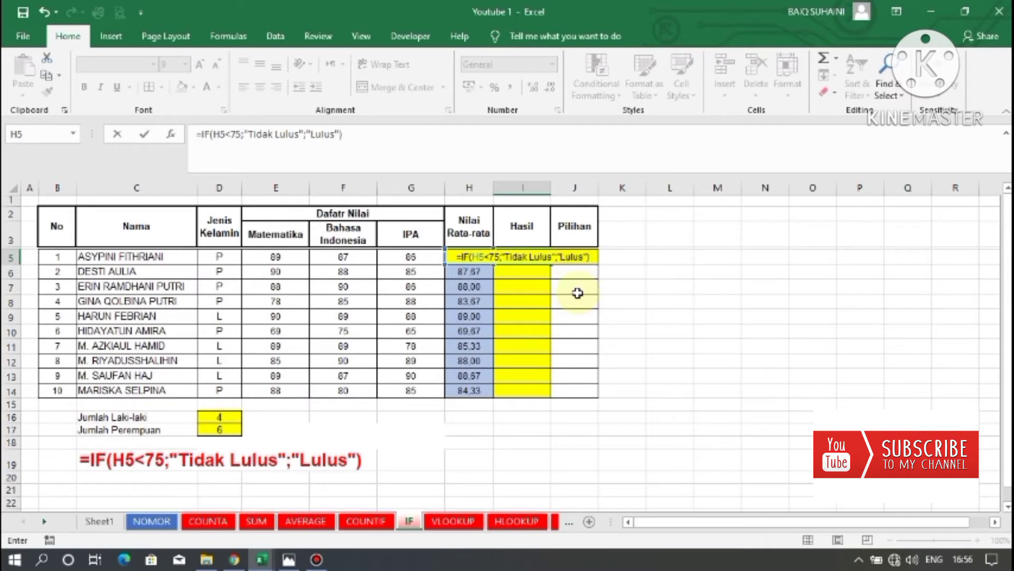
pyautogui.press('Return')
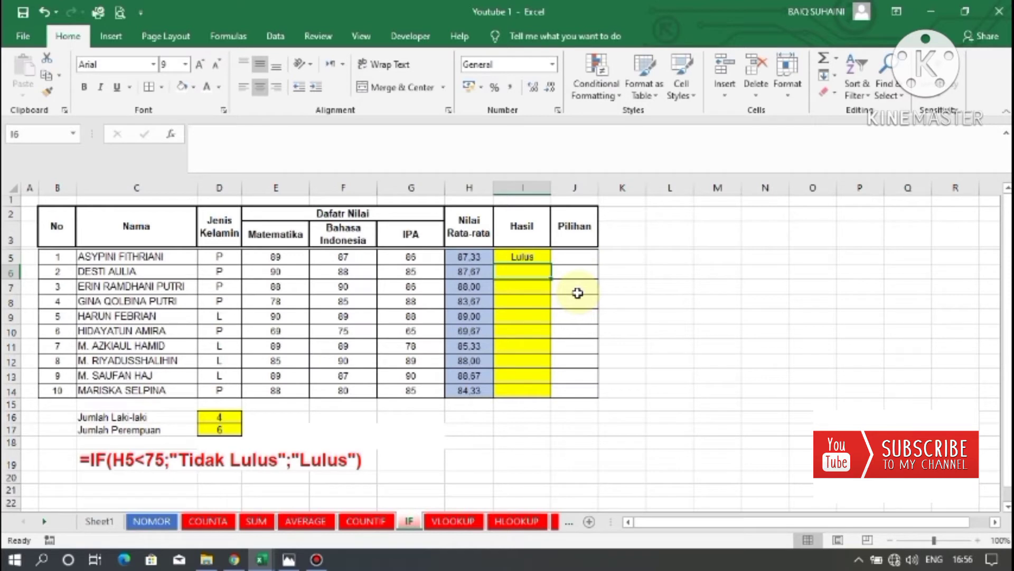
# Fill the IF formula from I5 down to I14.
pyautogui.click(475, 258)
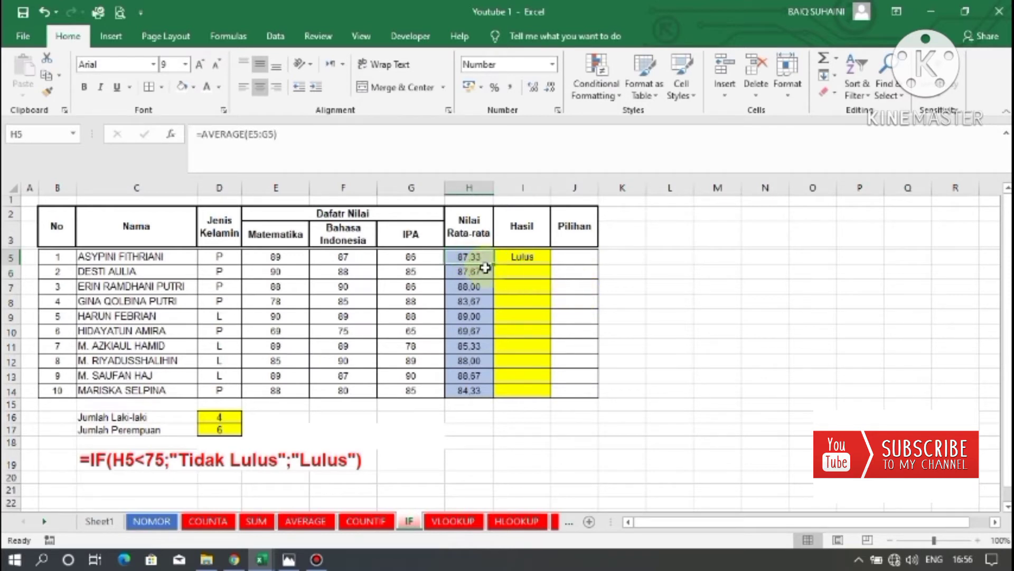
pyautogui.click(523, 257)
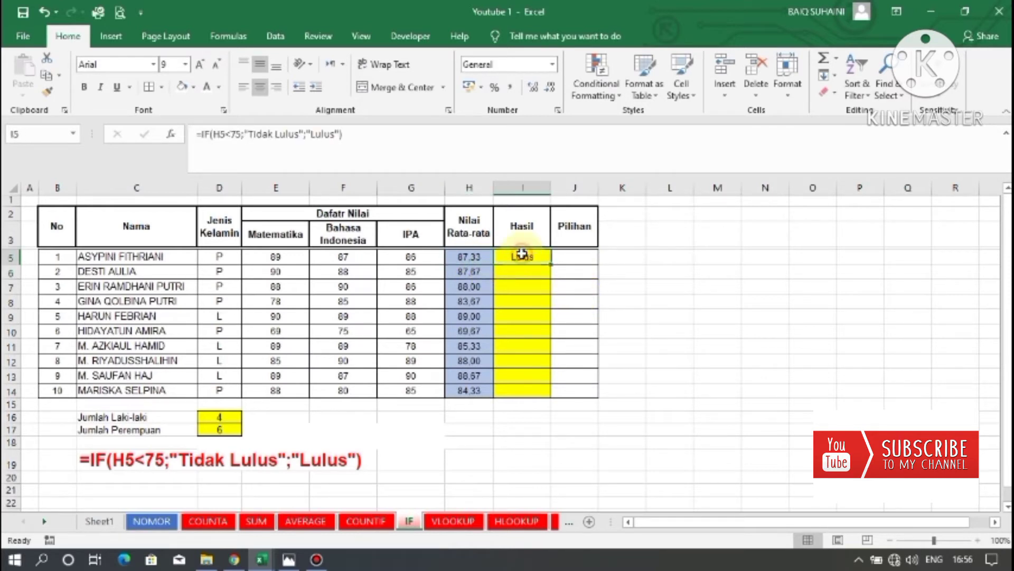
pyautogui.moveTo(553, 267); pyautogui.dragTo(546, 400)
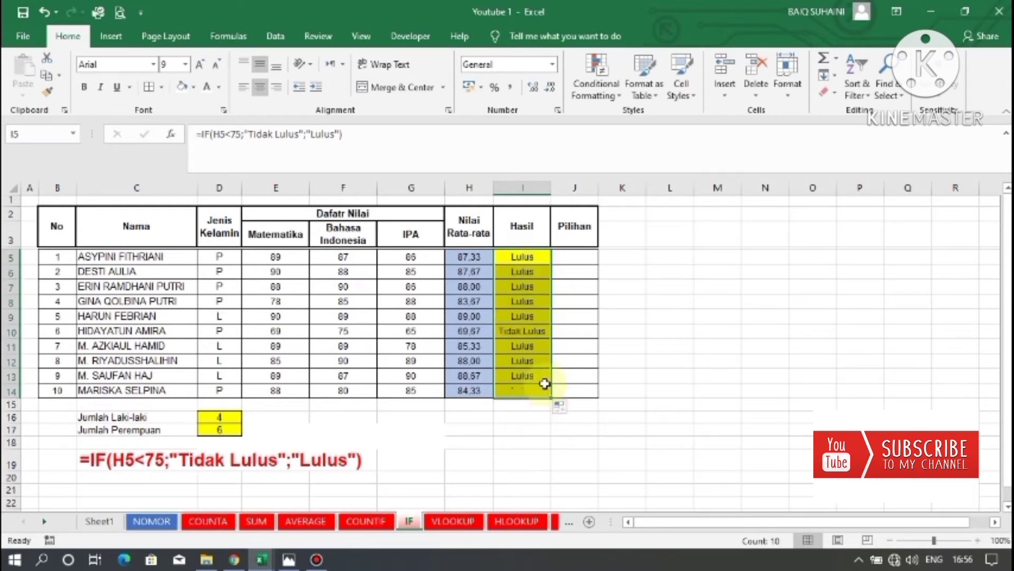
# Check the IF results in column I against the averages in column H, including row 10.
pyautogui.click(522, 332)
pyautogui.click(460, 332)
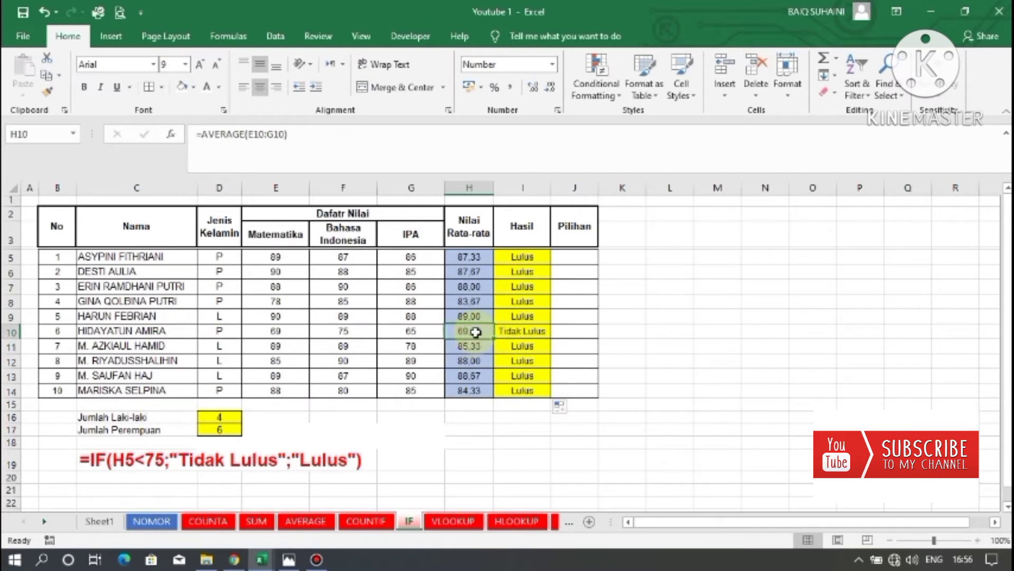
pyautogui.click(521, 331)
pyautogui.click(530, 260)
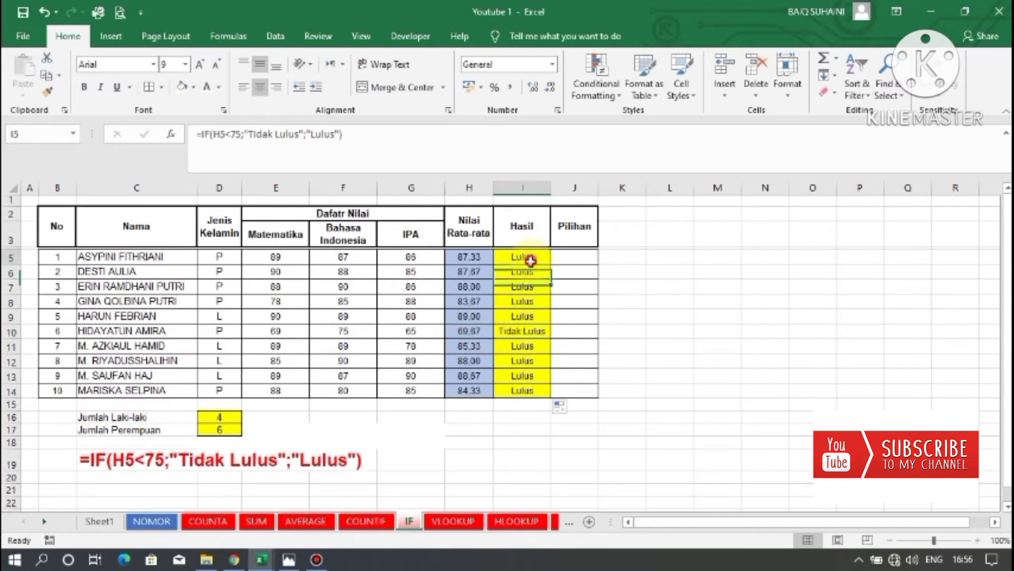
pyautogui.moveTo(530, 260); pyautogui.dragTo(560, 379)
pyautogui.click(525, 330)
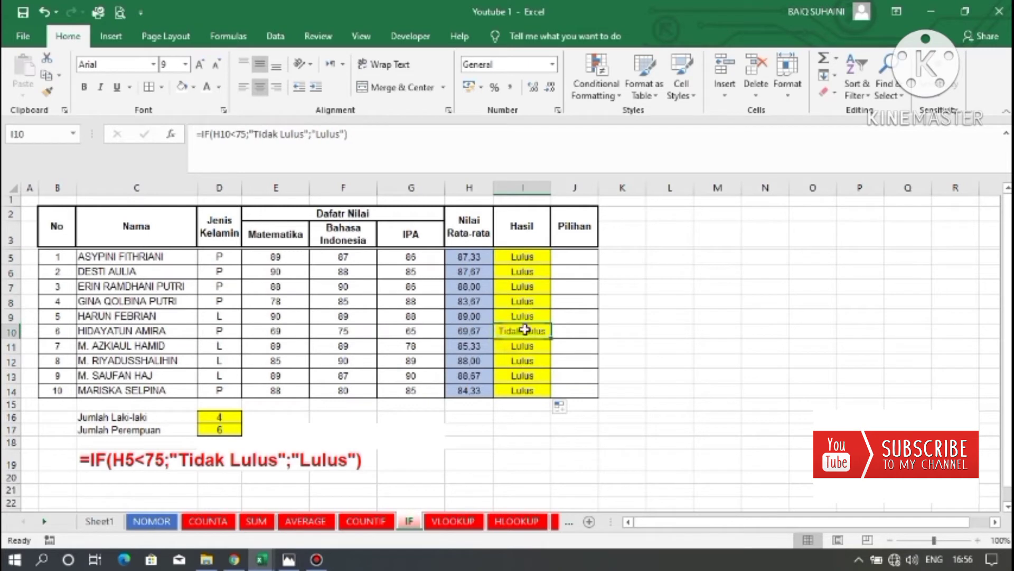
pyautogui.click(524, 301)
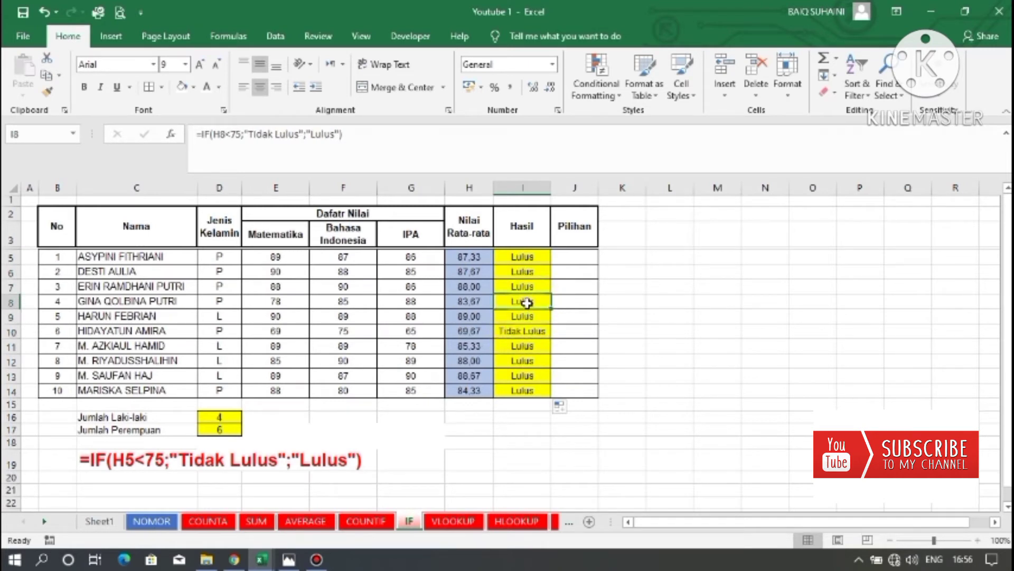
pyautogui.moveTo(523, 257); pyautogui.dragTo(522, 390)
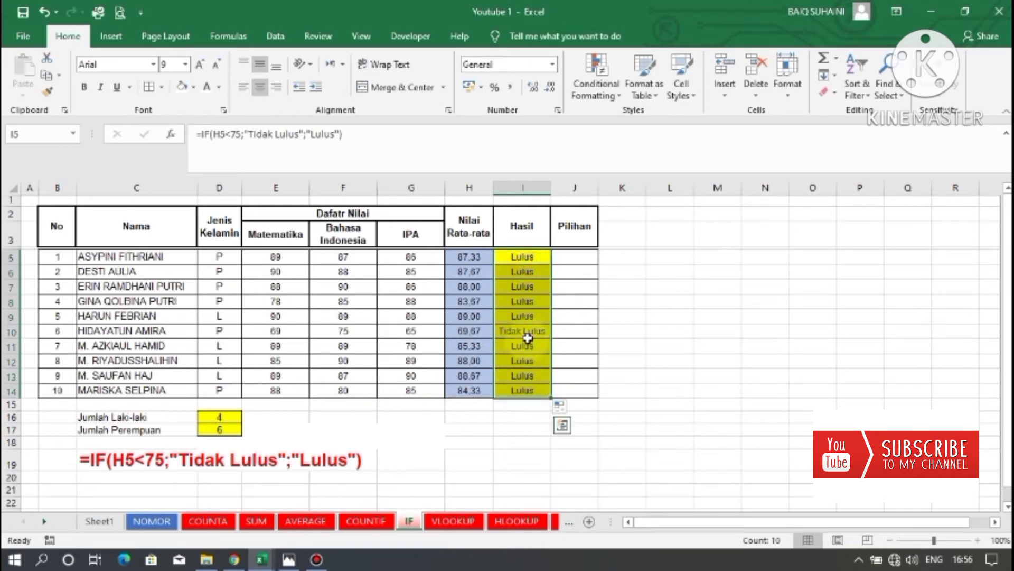
pyautogui.click(525, 317)
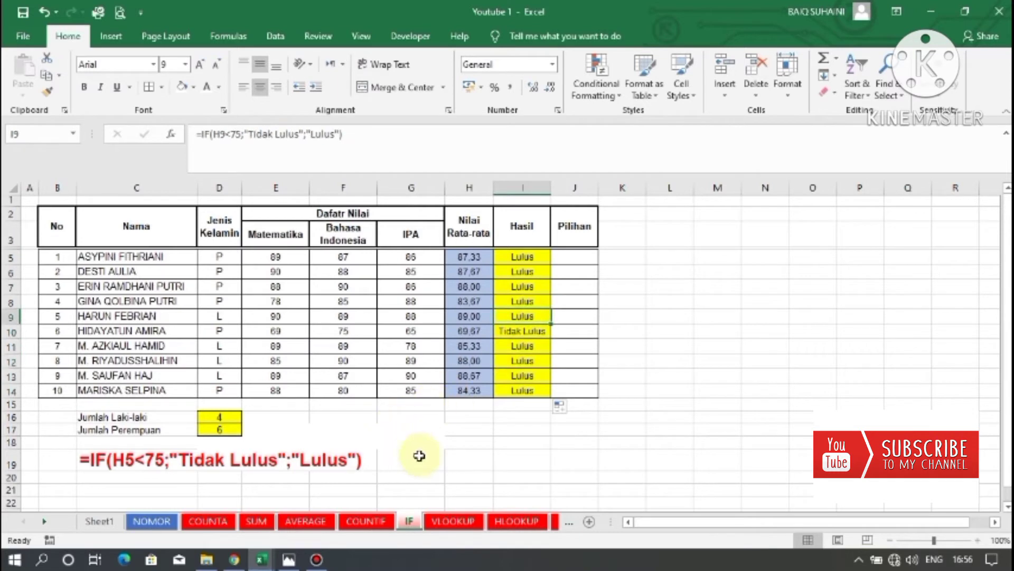
# Open the VLOOKUP sheet and examine the example formula, the student table and the DATA SISWA panel.
pyautogui.click(446, 522)
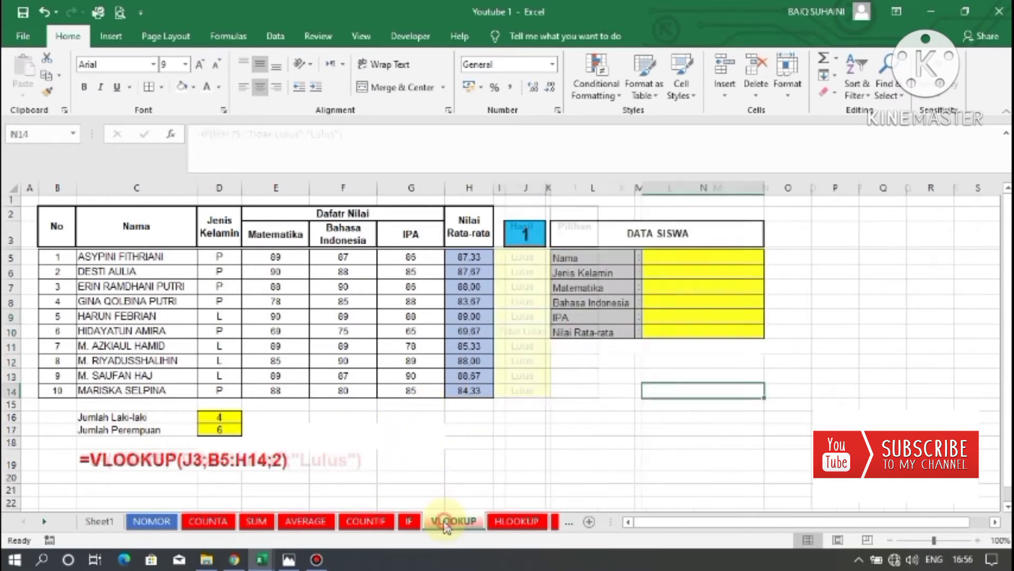
pyautogui.click(584, 430)
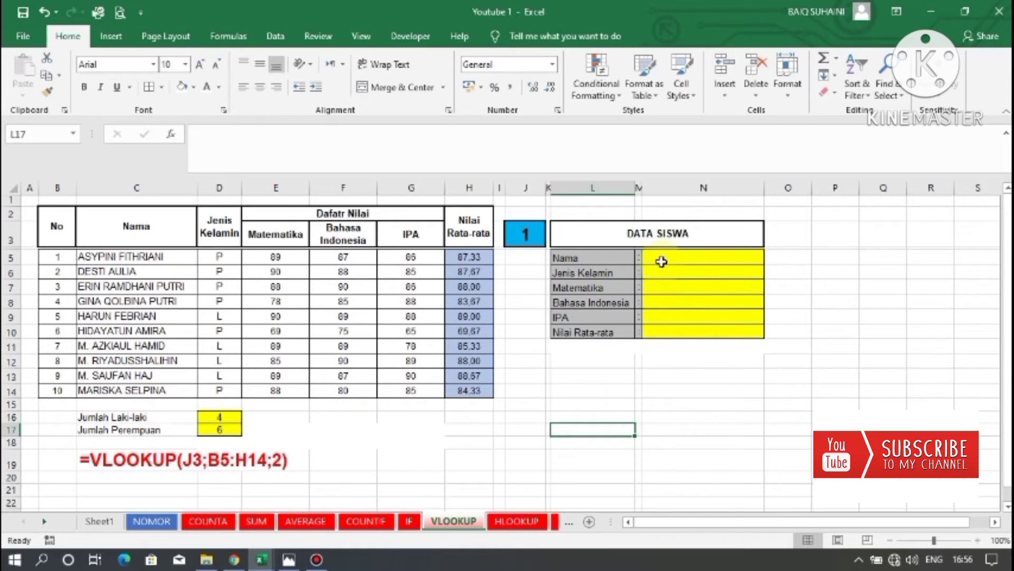
pyautogui.moveTo(659, 257); pyautogui.dragTo(668, 308)
pyautogui.moveTo(565, 257); pyautogui.dragTo(694, 320)
pyautogui.moveTo(50, 255); pyautogui.dragTo(494, 341)
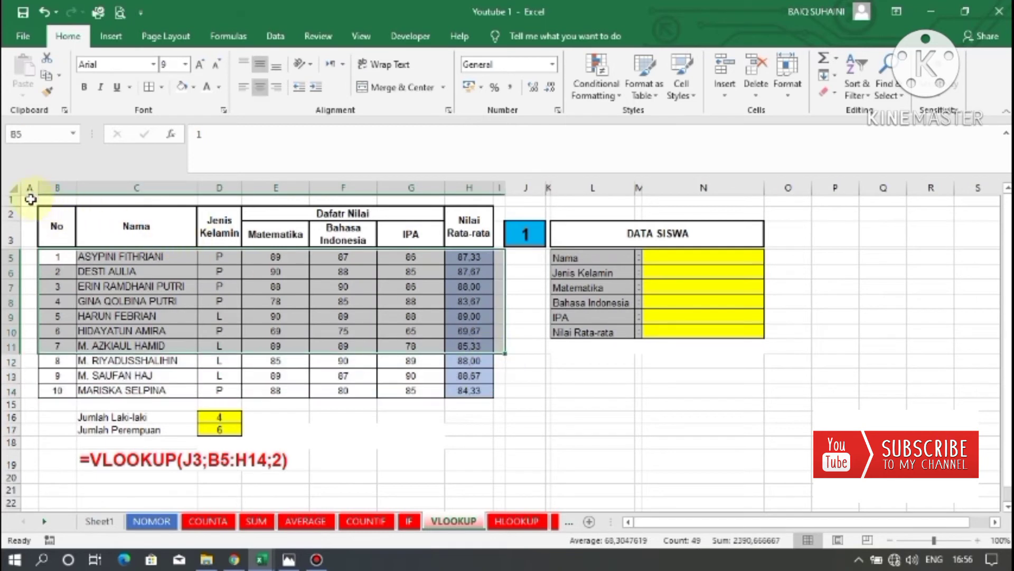
pyautogui.moveTo(29, 200); pyautogui.dragTo(491, 442)
pyautogui.click(674, 440)
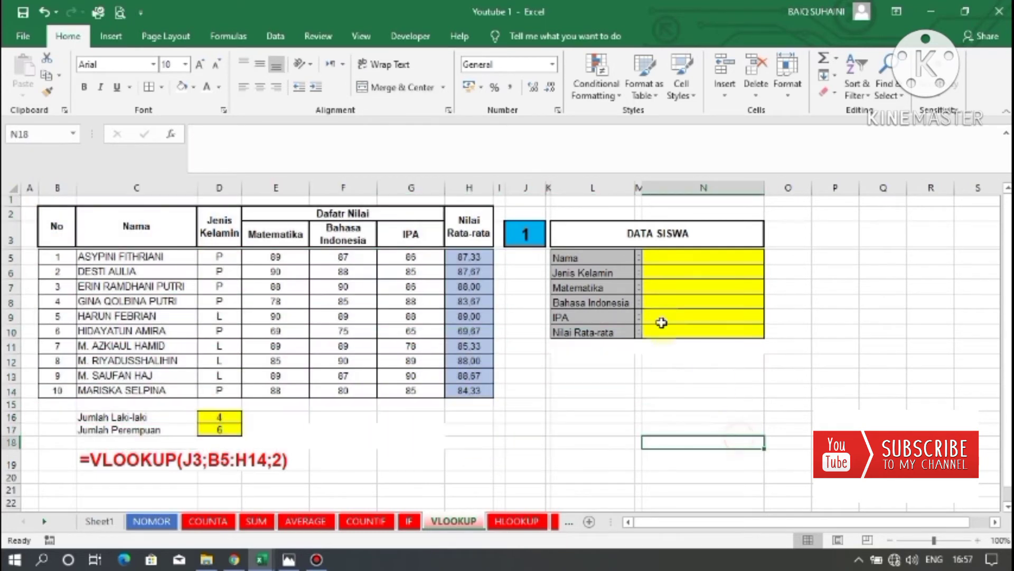
# Examine the lookup number in J3, the number column and the empty result cells of the DATA SISWA panel.
pyautogui.moveTo(667, 257); pyautogui.dragTo(663, 332)
pyautogui.click(831, 355)
pyautogui.moveTo(686, 257); pyautogui.dragTo(690, 329)
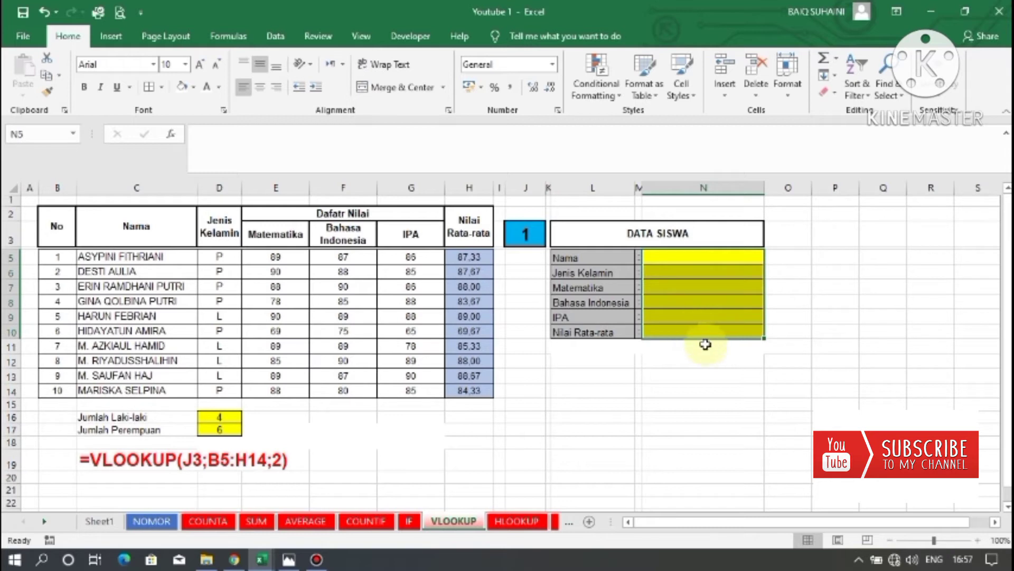
pyautogui.moveTo(577, 215); pyautogui.dragTo(729, 341)
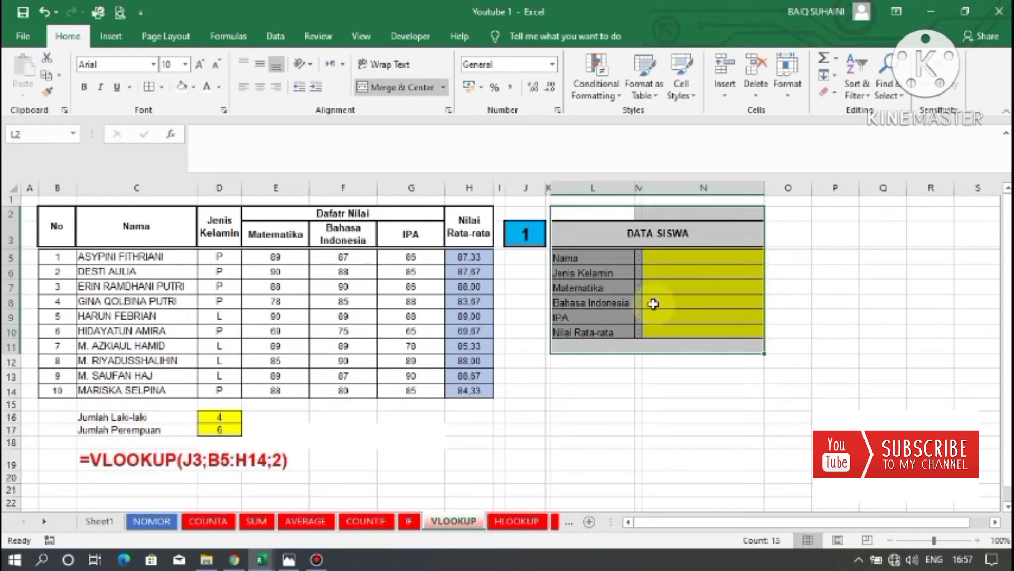
pyautogui.click(708, 292)
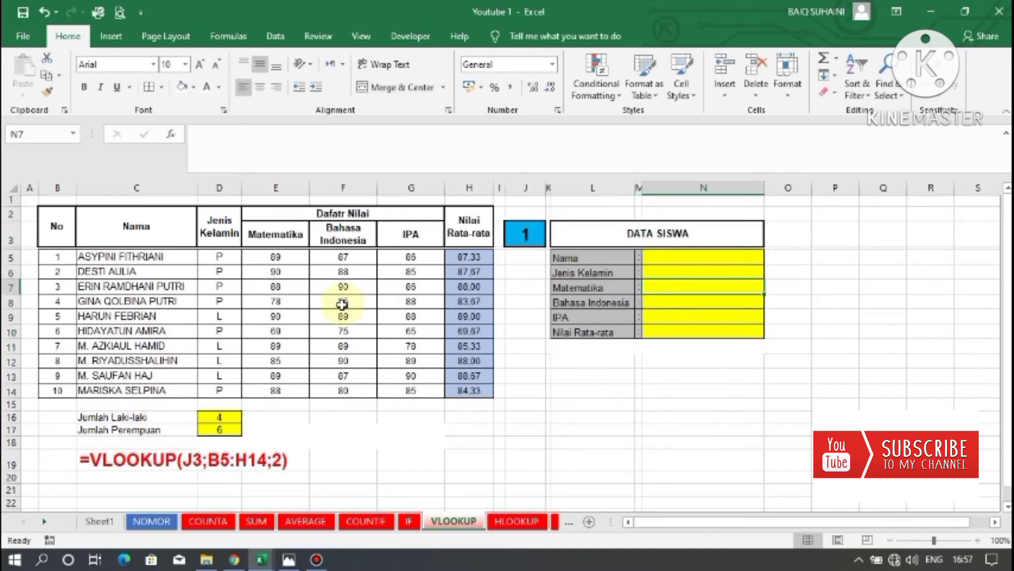
pyautogui.moveTo(27, 201); pyautogui.dragTo(469, 443)
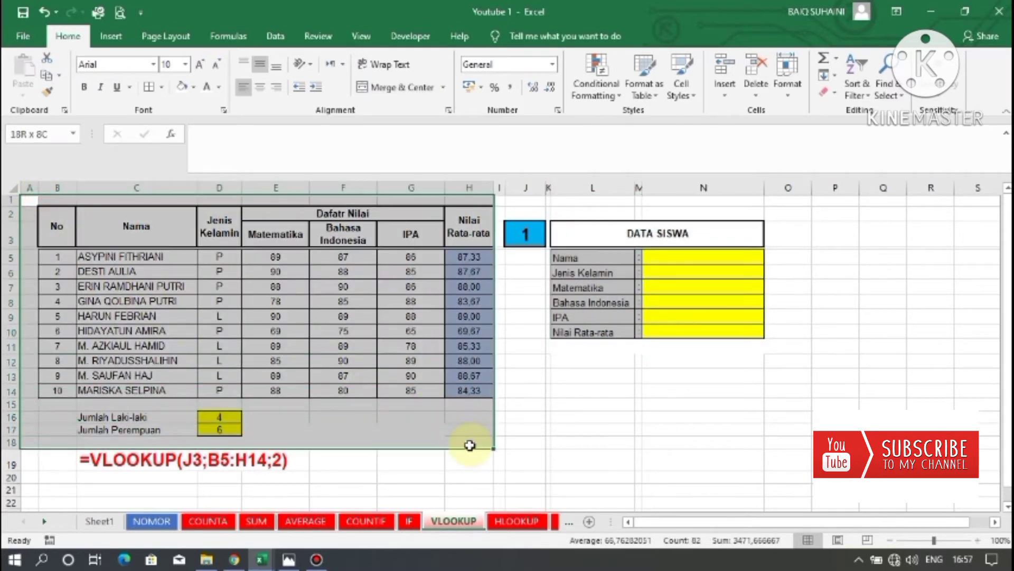
pyautogui.click(729, 419)
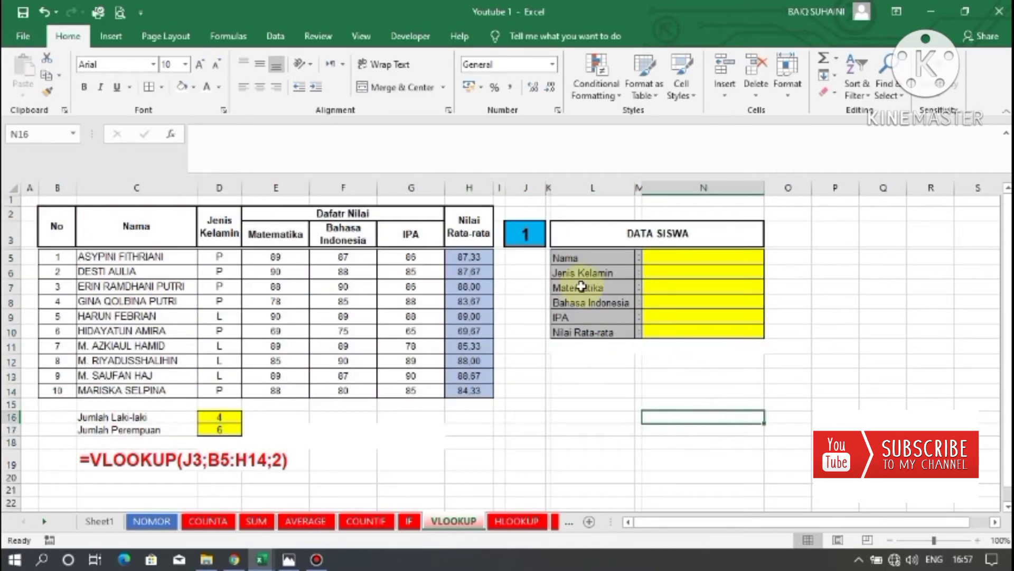
pyautogui.click(525, 235)
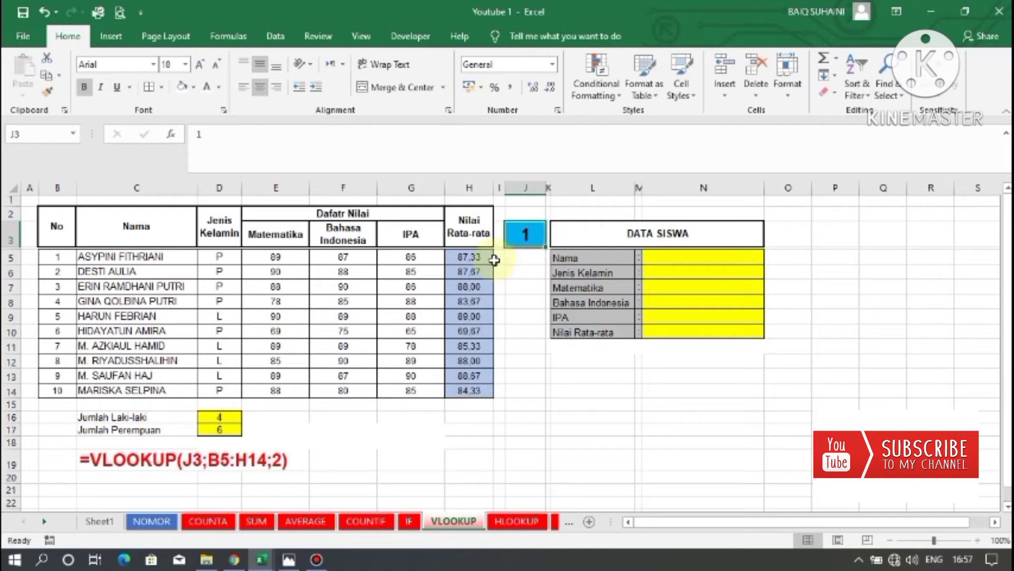
pyautogui.moveTo(59, 257); pyautogui.dragTo(50, 392)
pyautogui.click(518, 258)
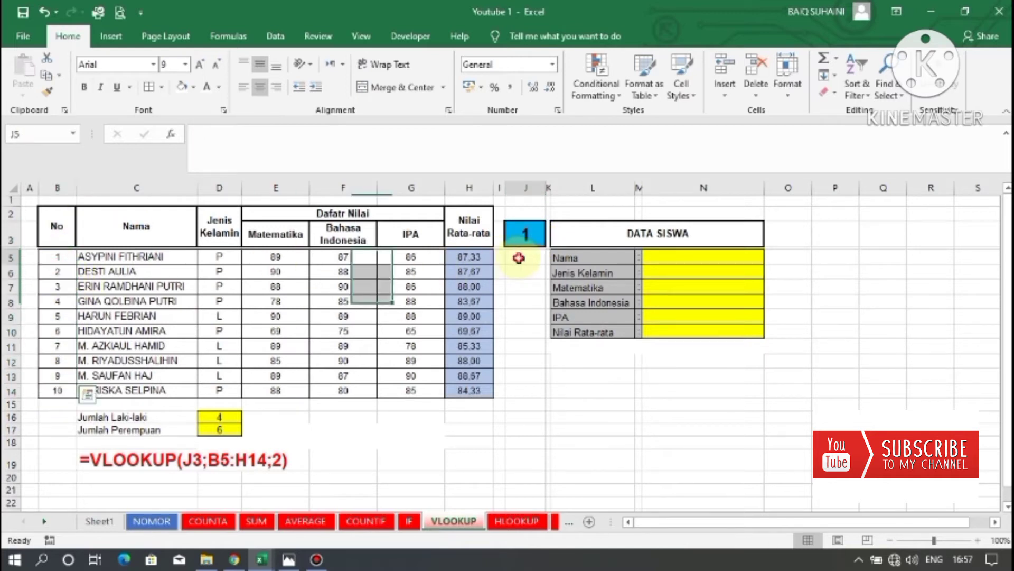
pyautogui.click(693, 276)
# Enter =VLOOKUP(J3;B5:H14;2) in N5 to return the student name for the lookup number.
pyautogui.click(676, 256)
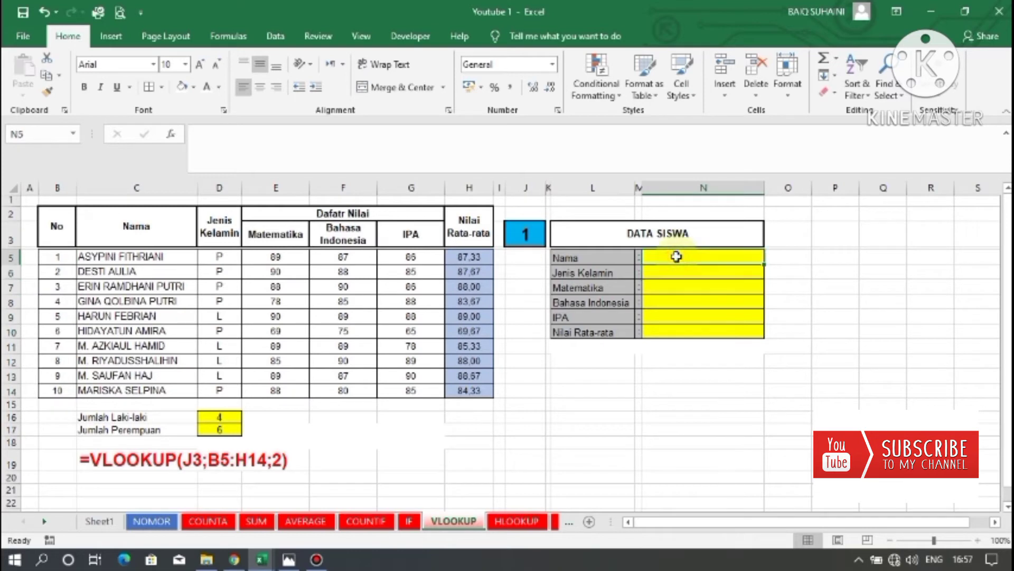
pyautogui.write('=')
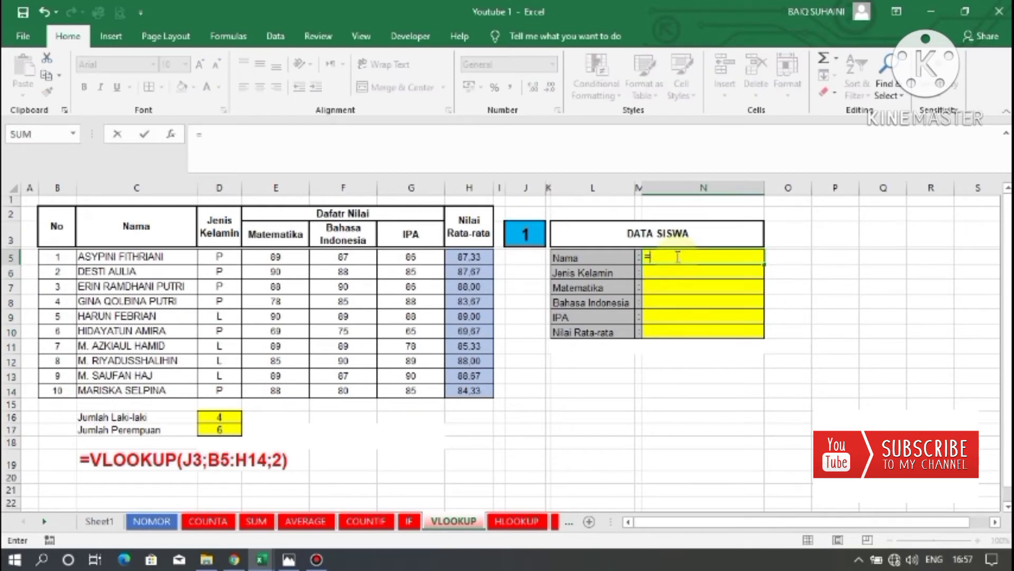
pyautogui.write('vlo')
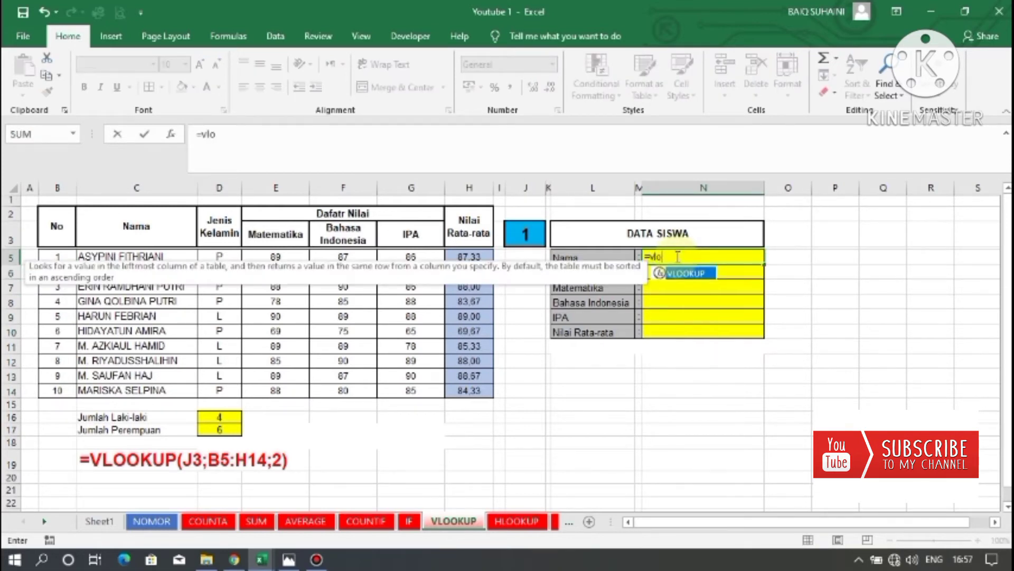
pyautogui.write('k')
pyautogui.press('BackSpace')
pyautogui.write('okup(')
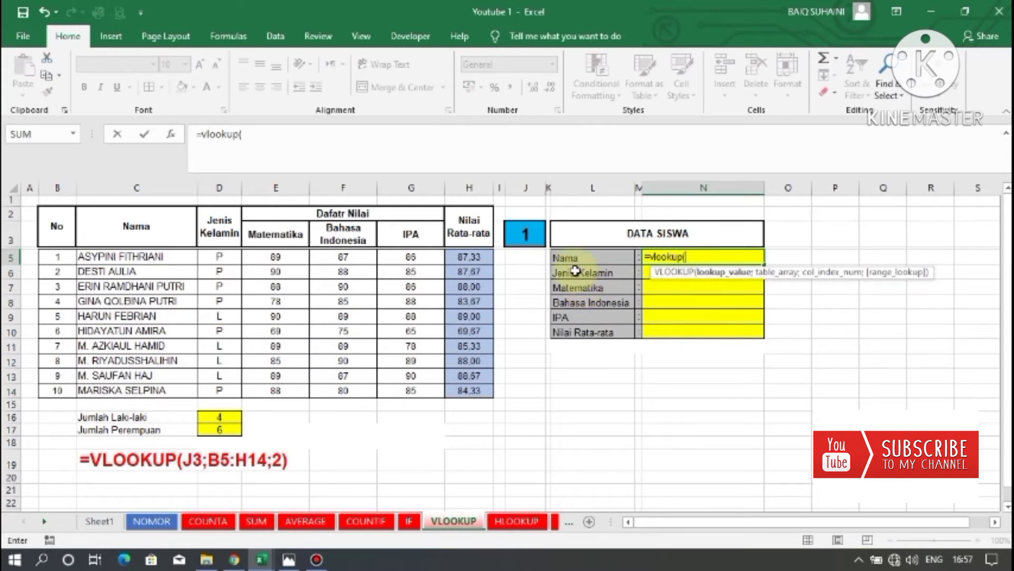
pyautogui.click(528, 234)
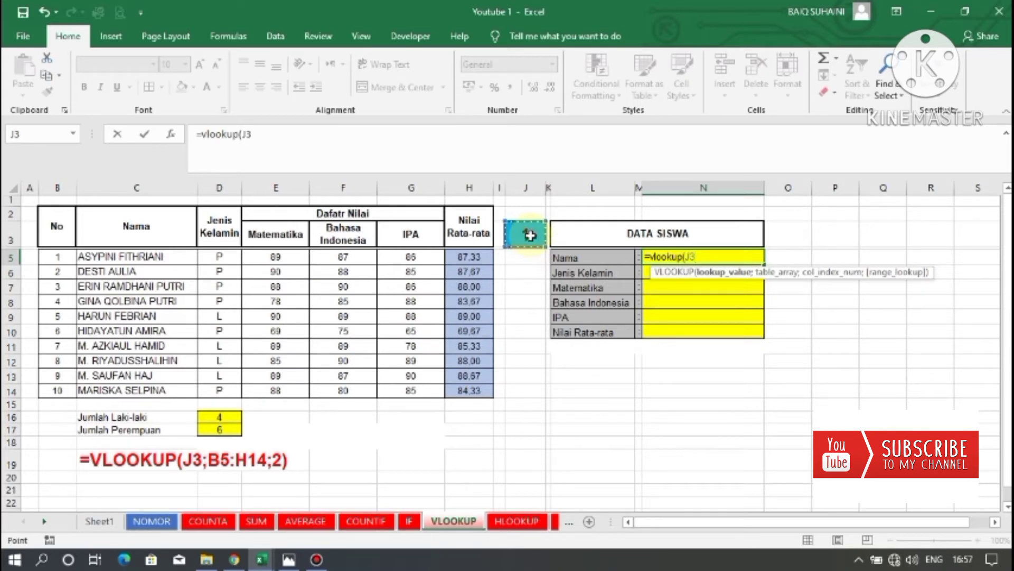
pyautogui.write(';')
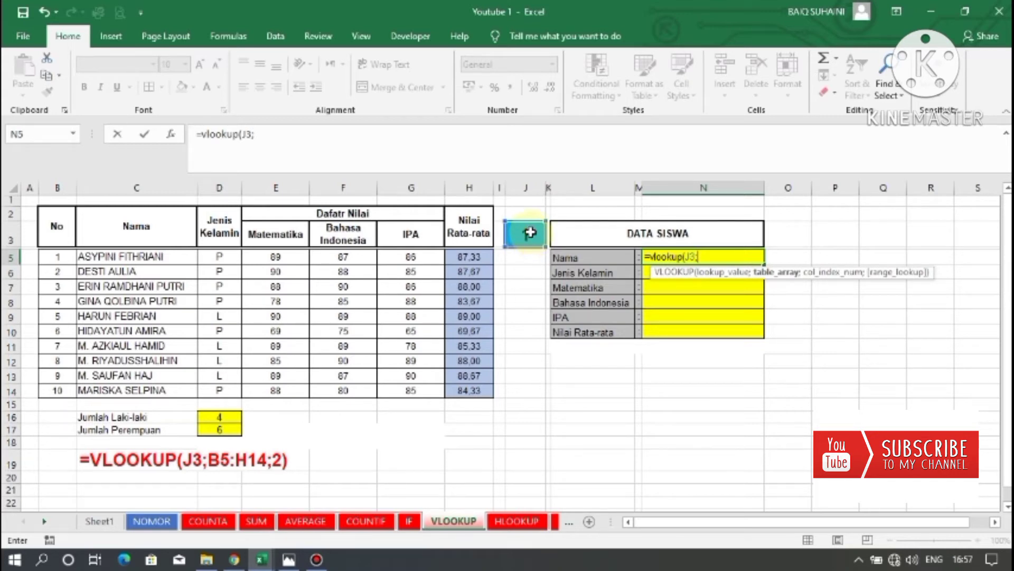
pyautogui.click(57, 256)
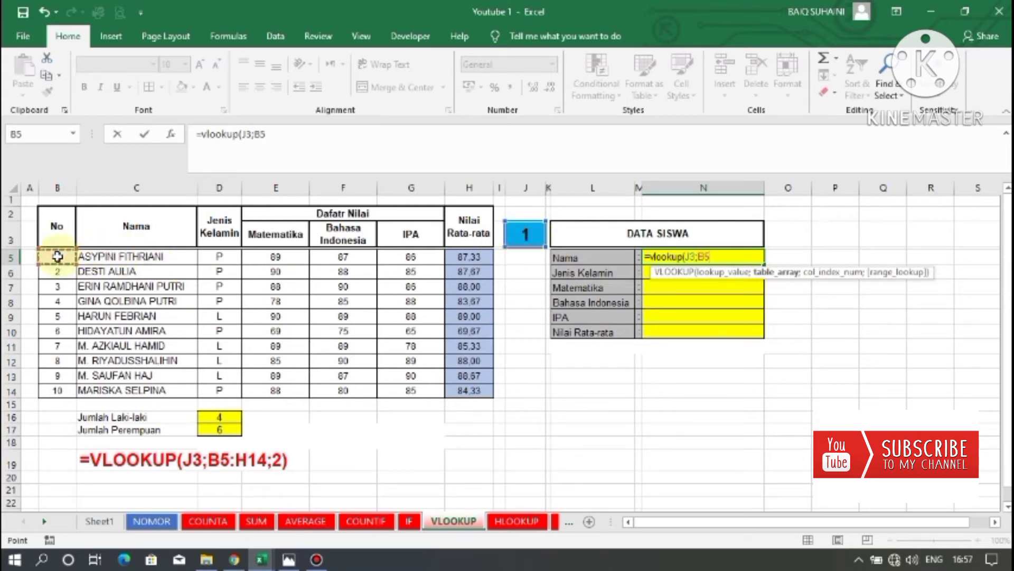
pyautogui.moveTo(57, 256); pyautogui.dragTo(467, 401)
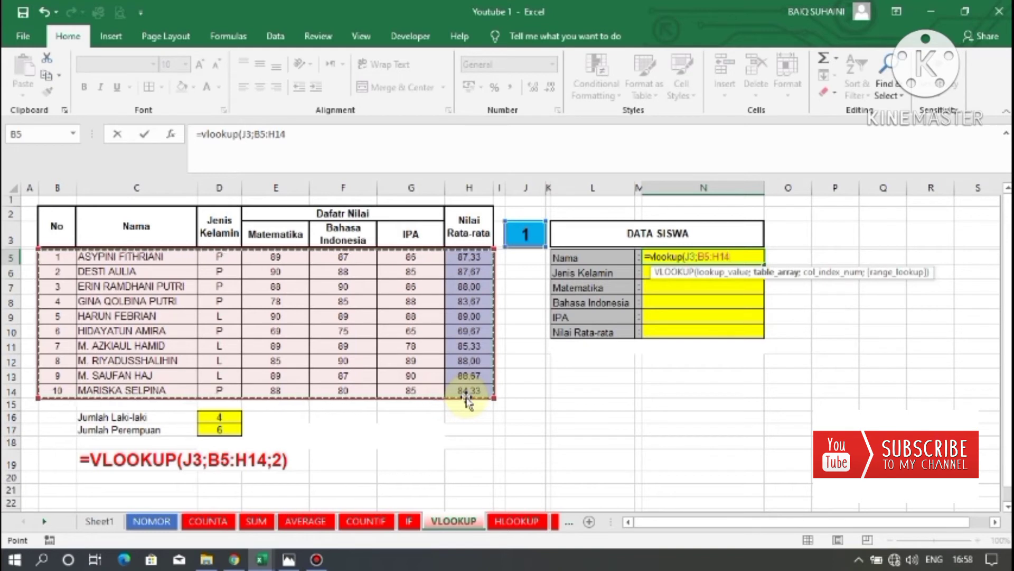
pyautogui.write(';')
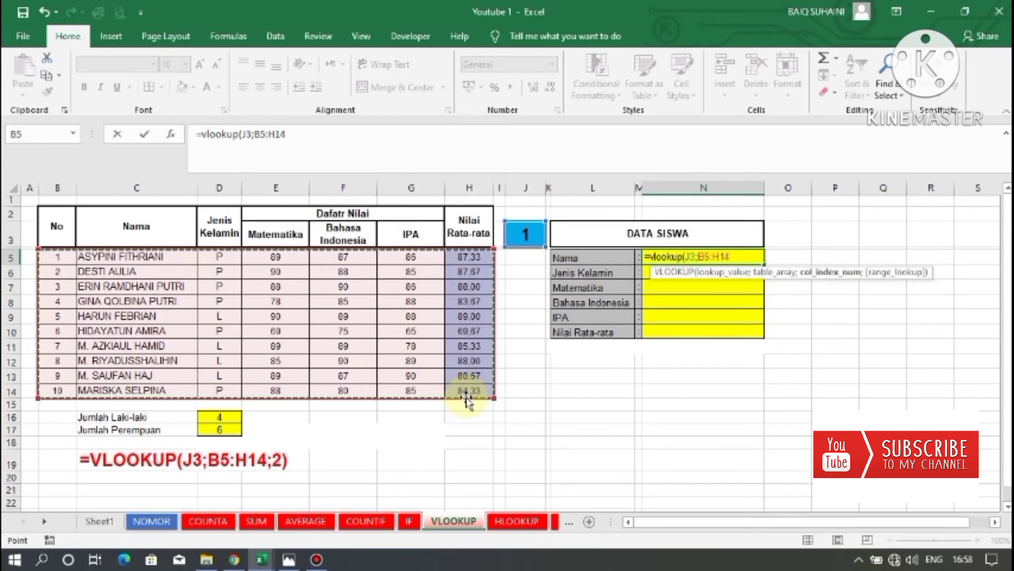
pyautogui.write(';2')
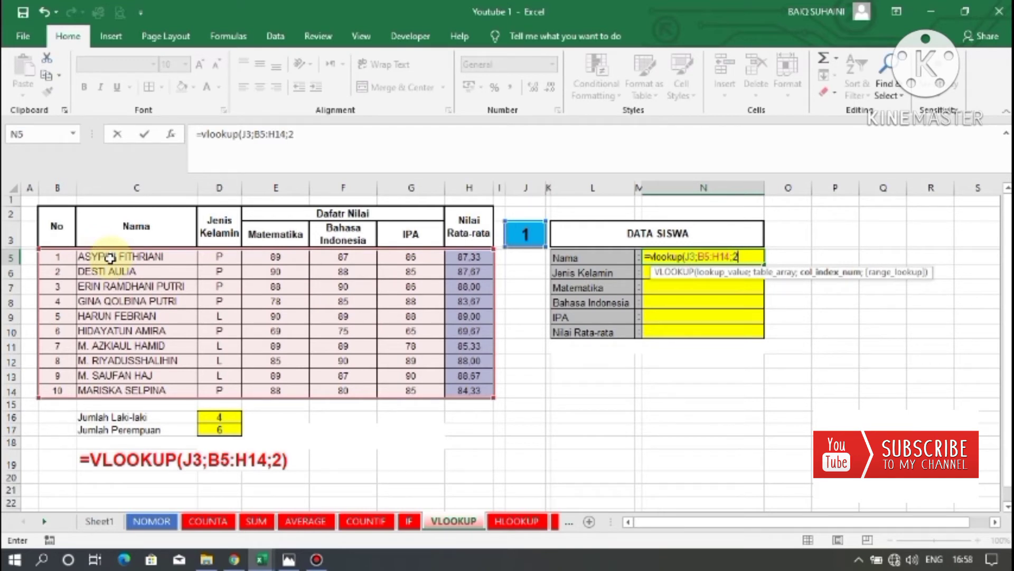
pyautogui.write(')')
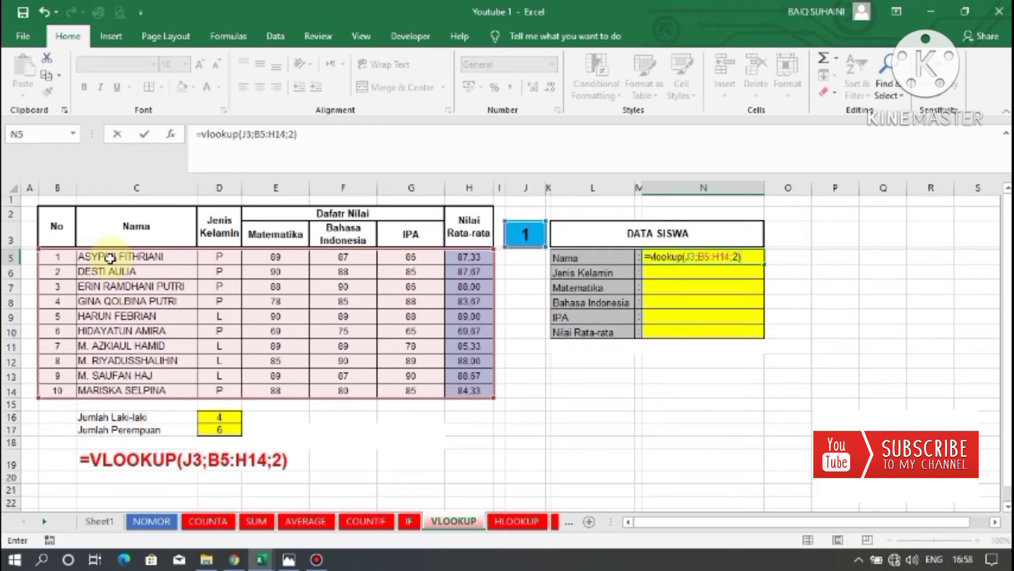
pyautogui.press('Return')
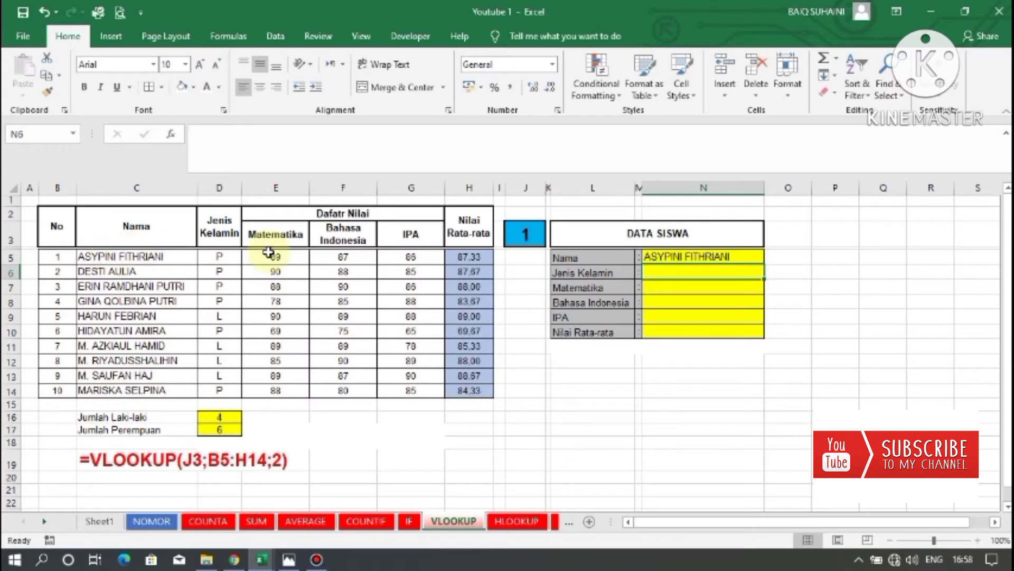
# Compare the returned name with the student table, the lookup number in J3 and the Nama label.
pyautogui.click(124, 259)
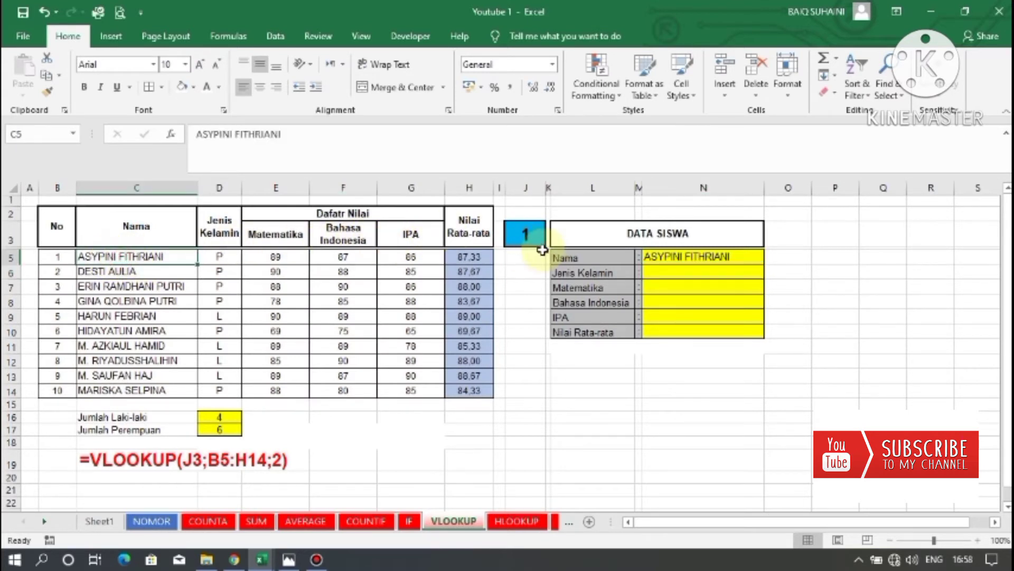
pyautogui.click(528, 236)
pyautogui.click(597, 259)
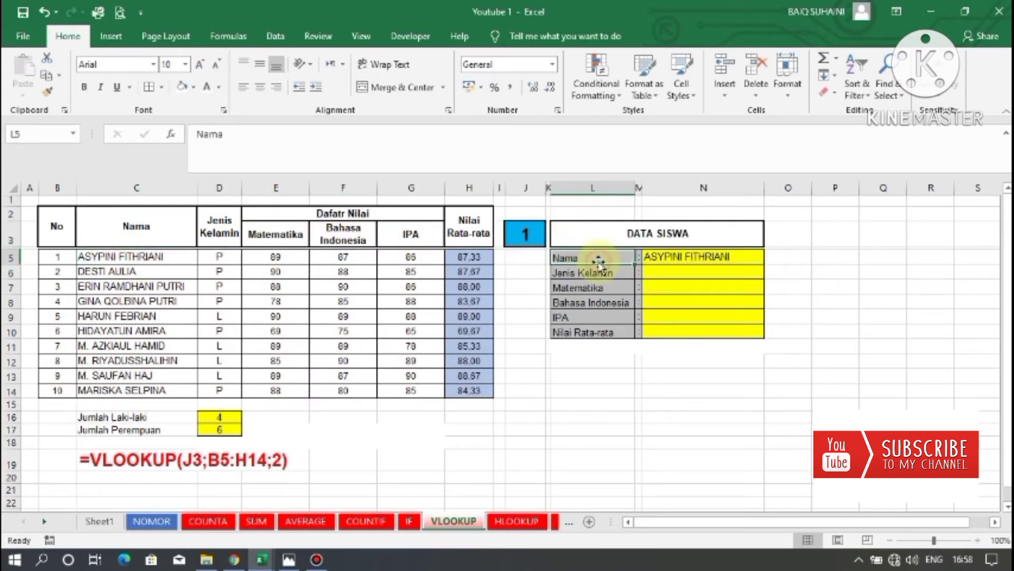
pyautogui.click(658, 257)
pyautogui.click(526, 238)
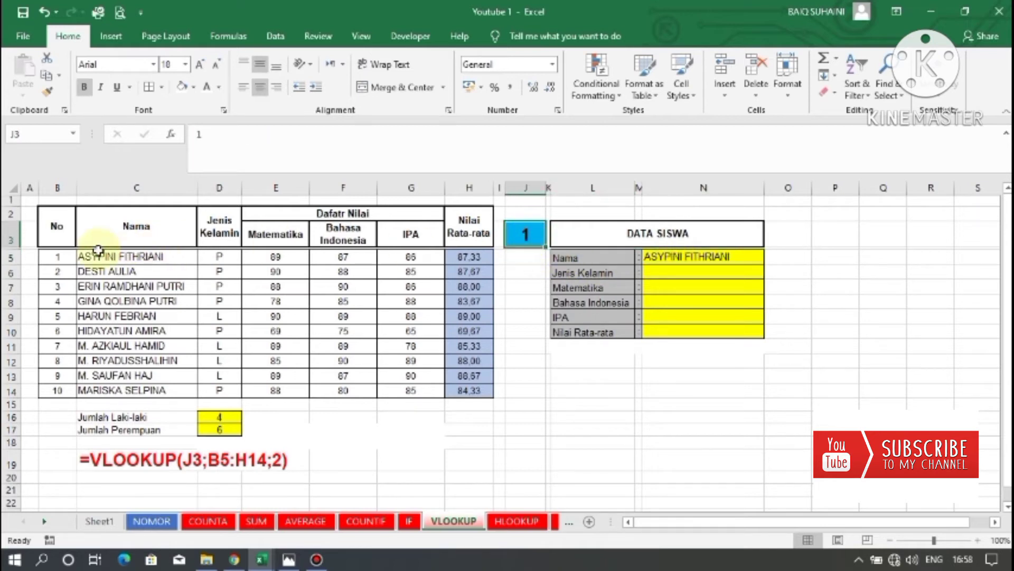
pyautogui.click(660, 257)
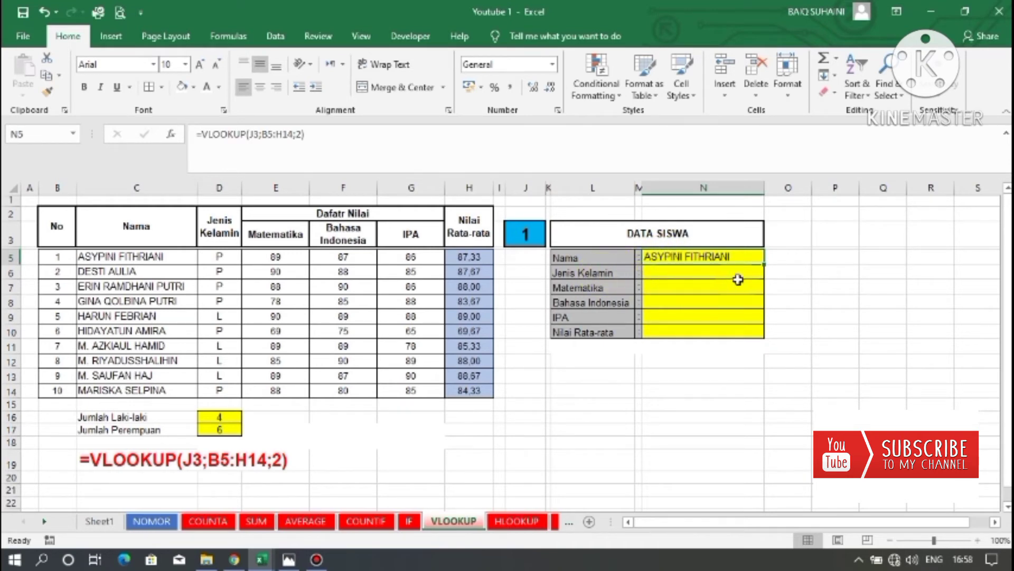
# Try filling the VLOOKUP formula from N5 down the DATA SISWA result cells, then clear the copies.
pyautogui.moveTo(764, 262); pyautogui.dragTo(764, 346)
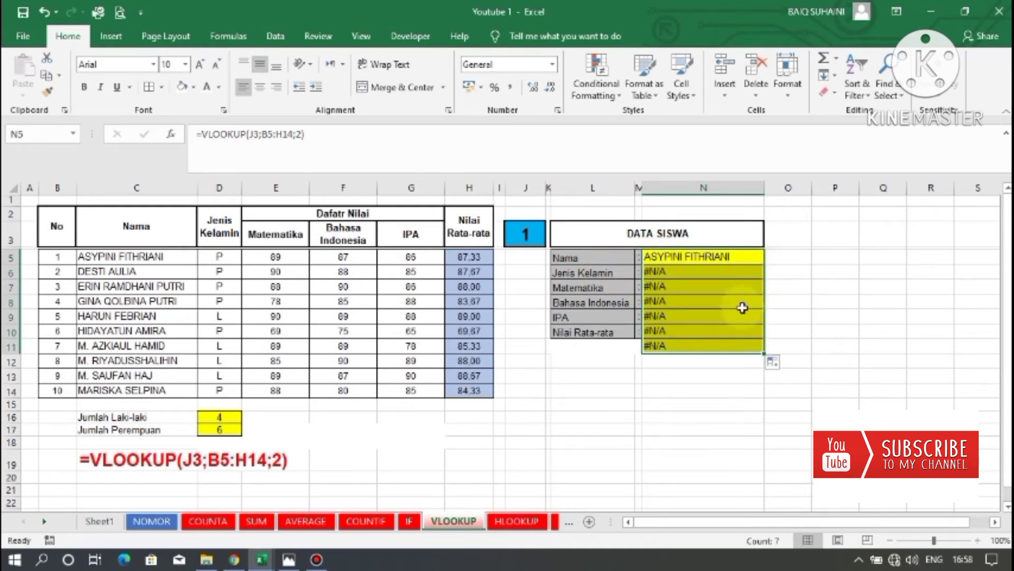
pyautogui.hotkey('ctrl', 'z')
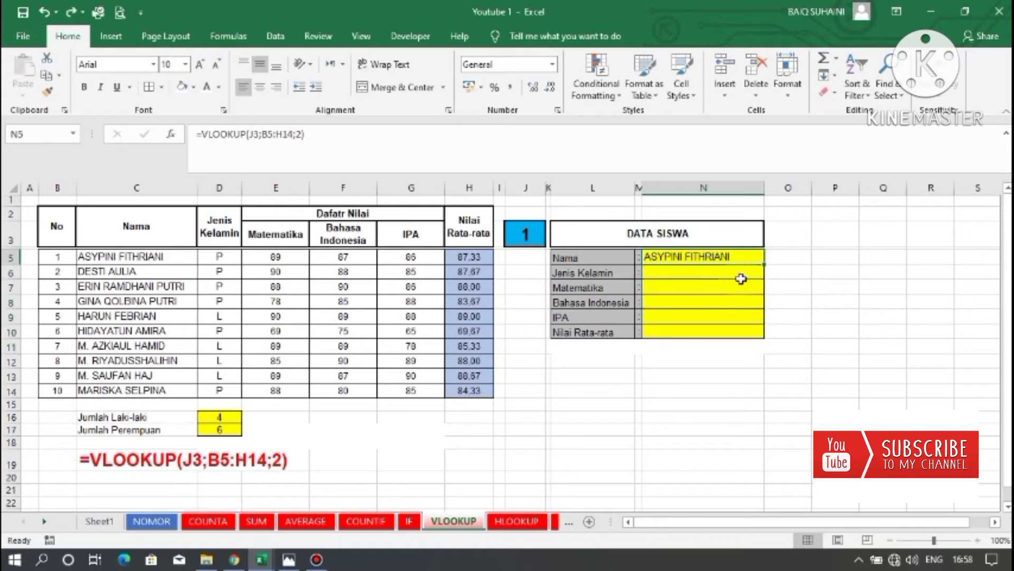
pyautogui.moveTo(766, 262); pyautogui.dragTo(756, 333)
pyautogui.click(693, 286)
pyautogui.moveTo(674, 274); pyautogui.dragTo(664, 326)
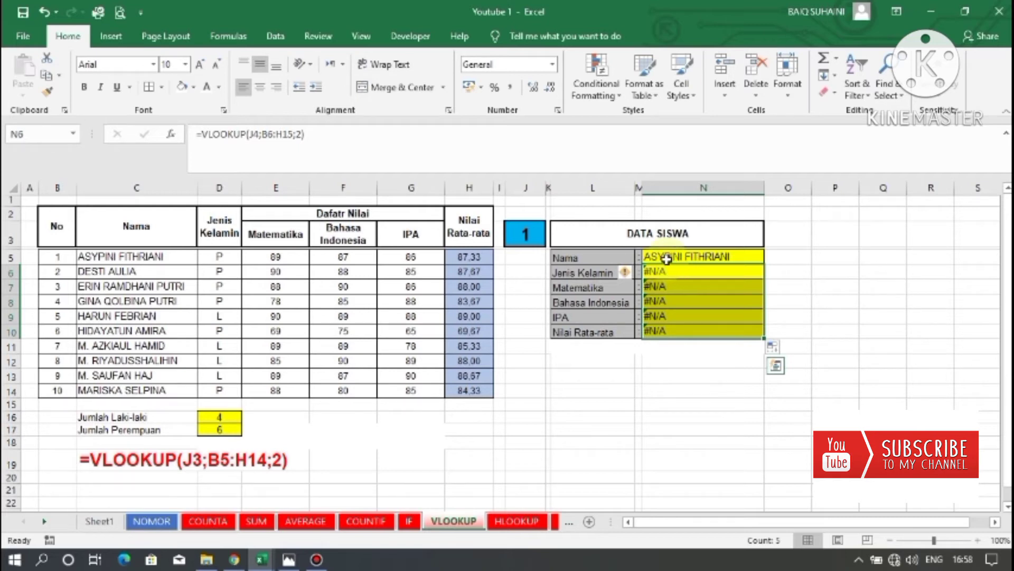
pyautogui.click(667, 256)
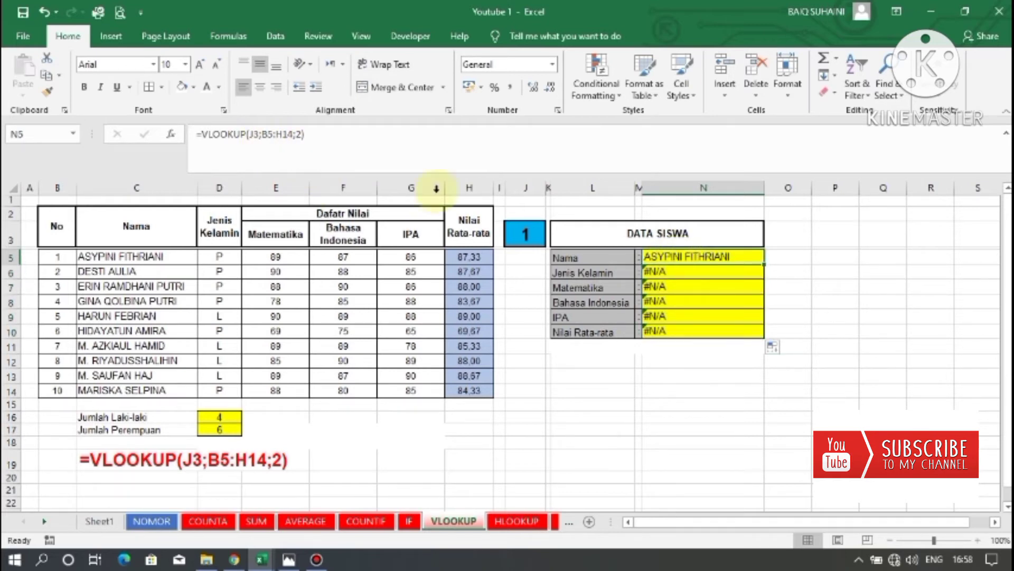
pyautogui.click(675, 272)
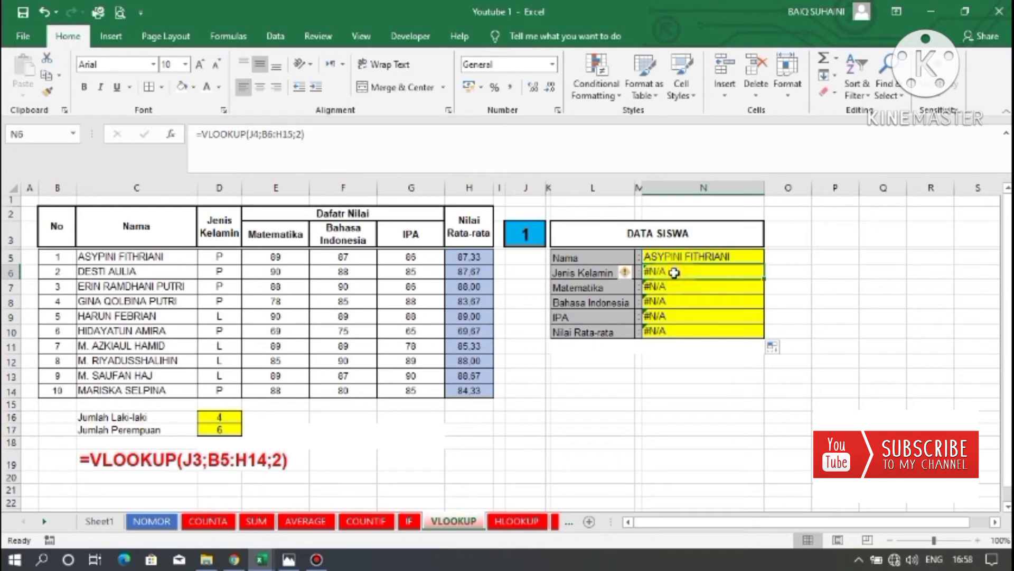
pyautogui.click(677, 256)
pyautogui.click(679, 272)
pyautogui.moveTo(679, 285); pyautogui.dragTo(697, 333)
pyautogui.press('Delete')
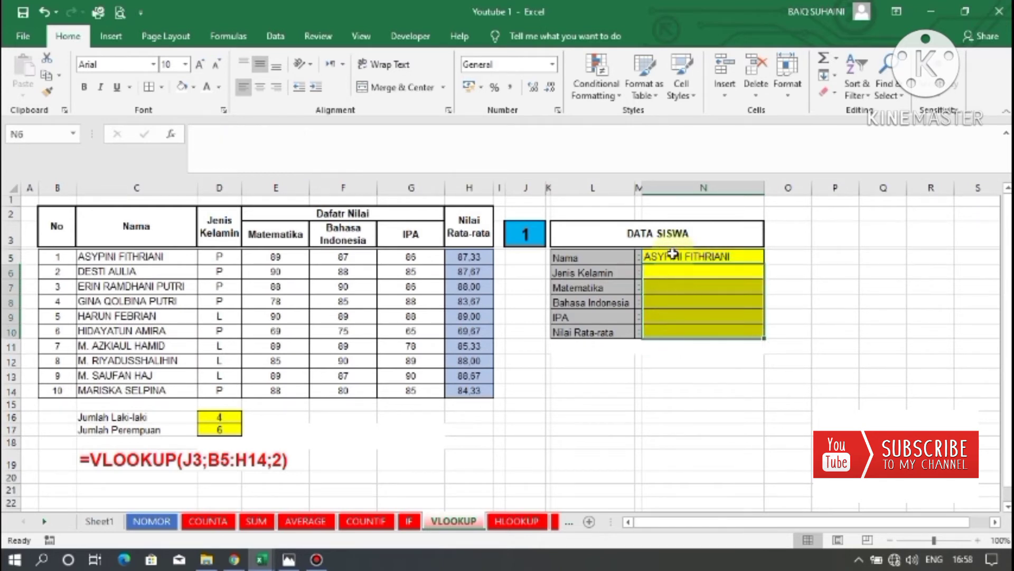
# Make the lookup value and table range absolute in N5, giving =VLOOKUP($J$3;$B$5:$H$14;2).
pyautogui.click(673, 255)
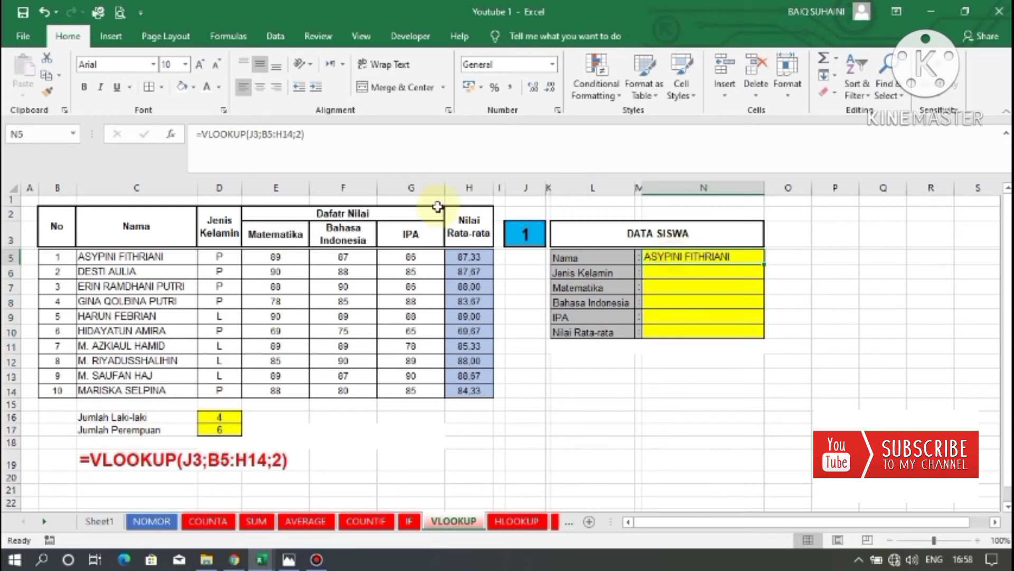
pyautogui.click(252, 136)
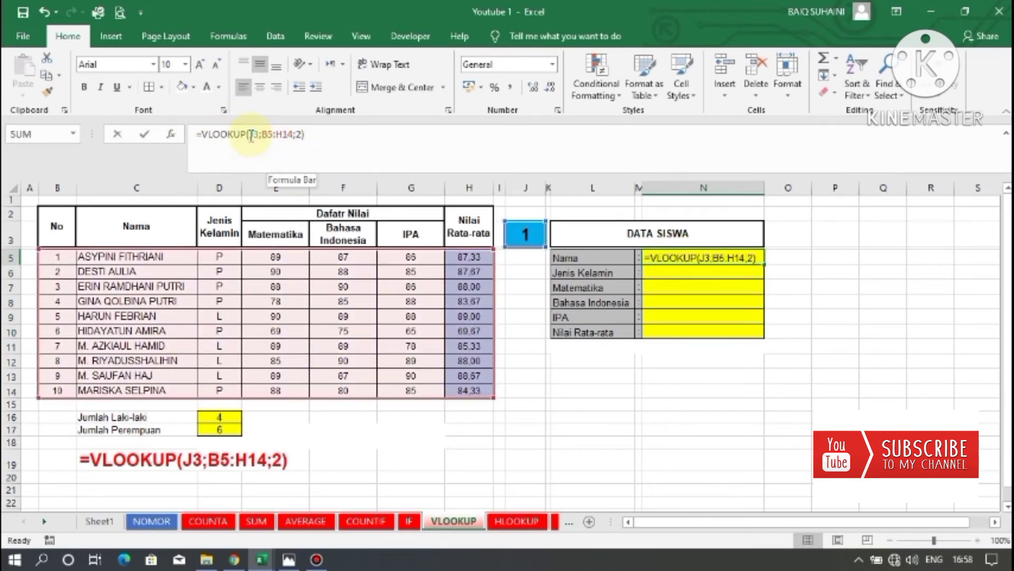
pyautogui.moveTo(251, 135); pyautogui.dragTo(289, 137)
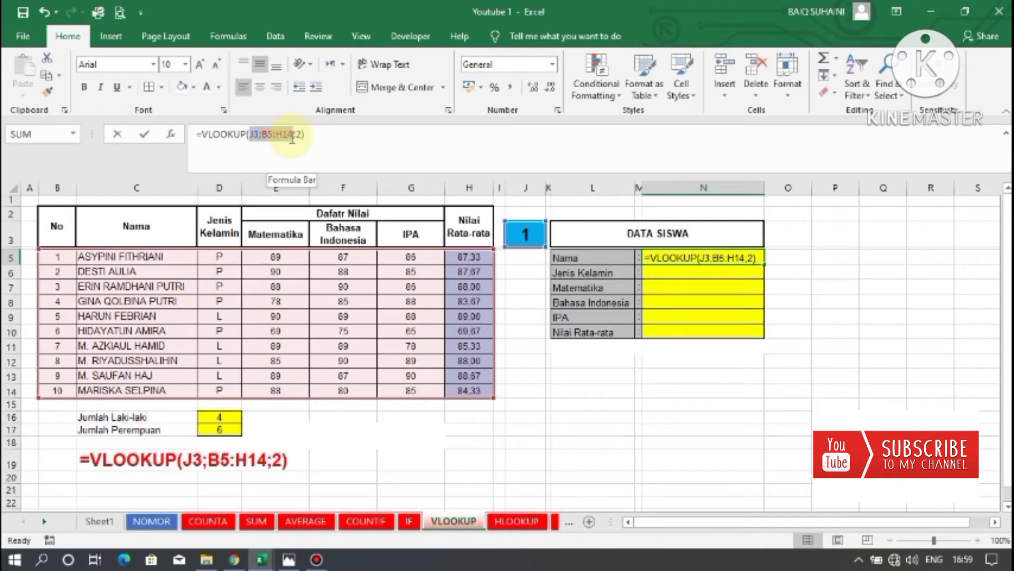
pyautogui.click(292, 139)
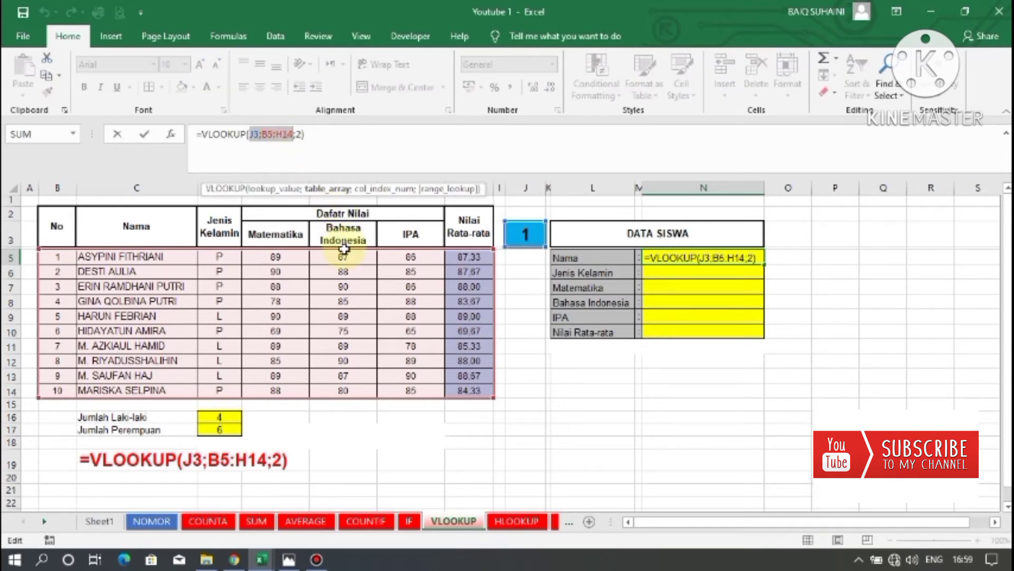
pyautogui.press('F4')
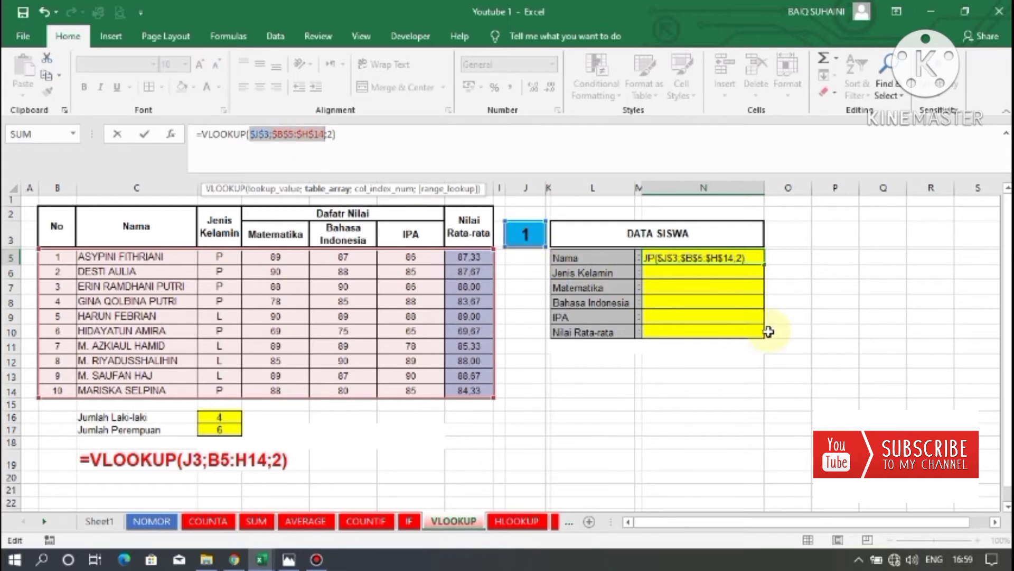
pyautogui.hotkey('ctrl', 'Return')
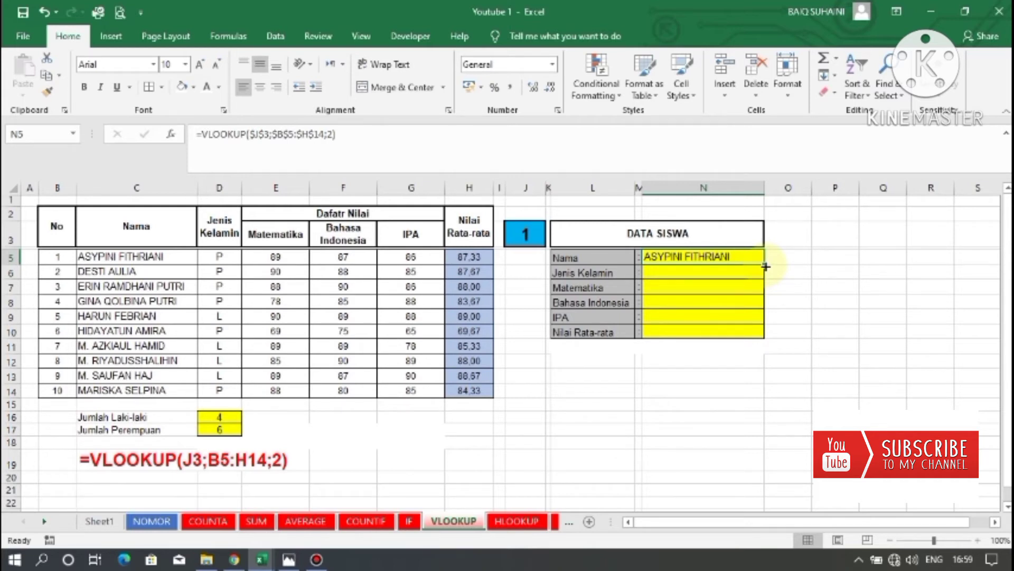
# Fill the N5 formula down through N10 for all DATA SISWA fields.
pyautogui.moveTo(765, 267); pyautogui.dragTo(767, 334)
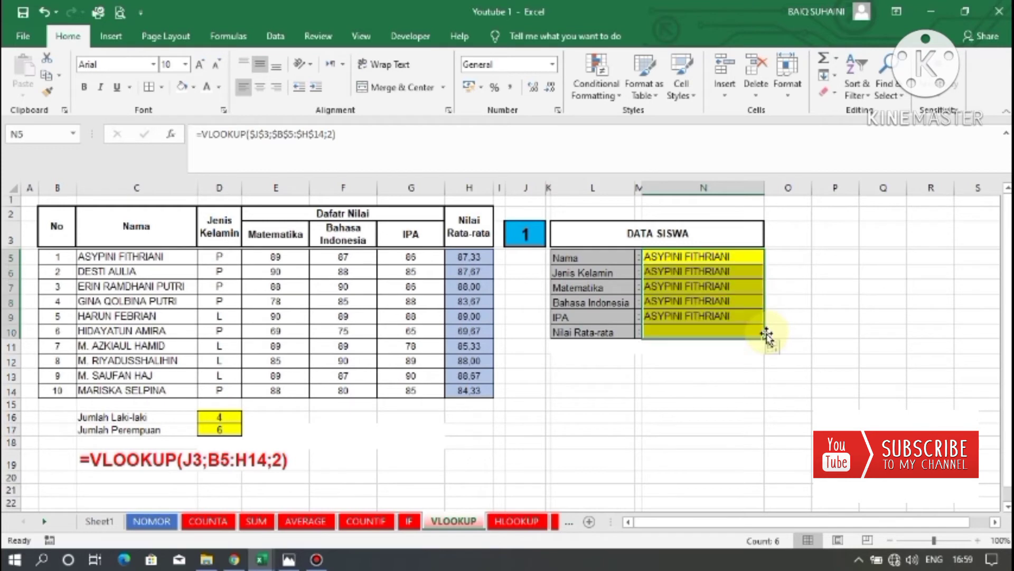
pyautogui.moveTo(698, 271); pyautogui.dragTo(700, 312)
pyautogui.moveTo(670, 256); pyautogui.dragTo(703, 330)
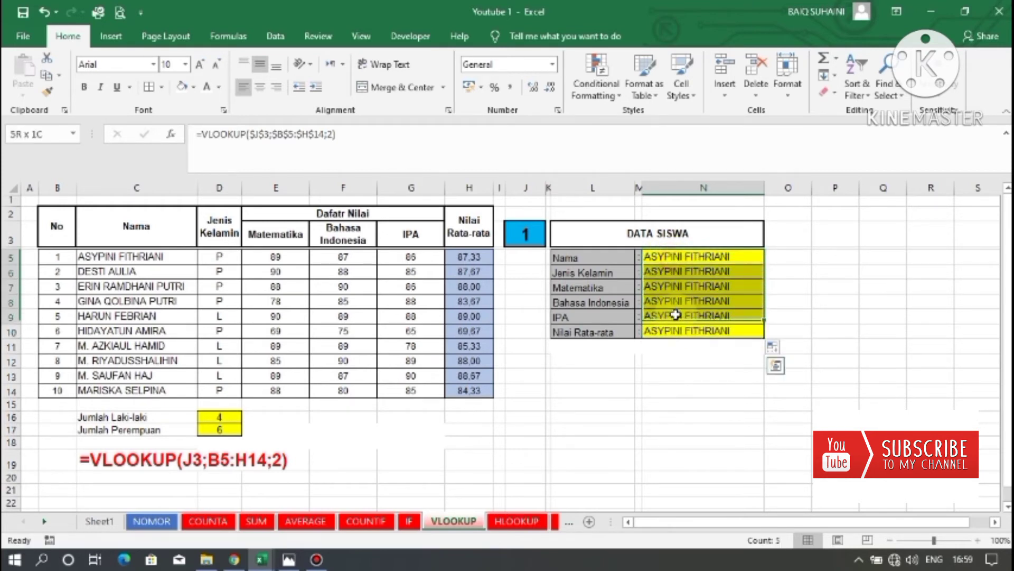
# Change the column index in N6's formula to 3 so it returns Jenis Kelamin.
pyautogui.click(677, 272)
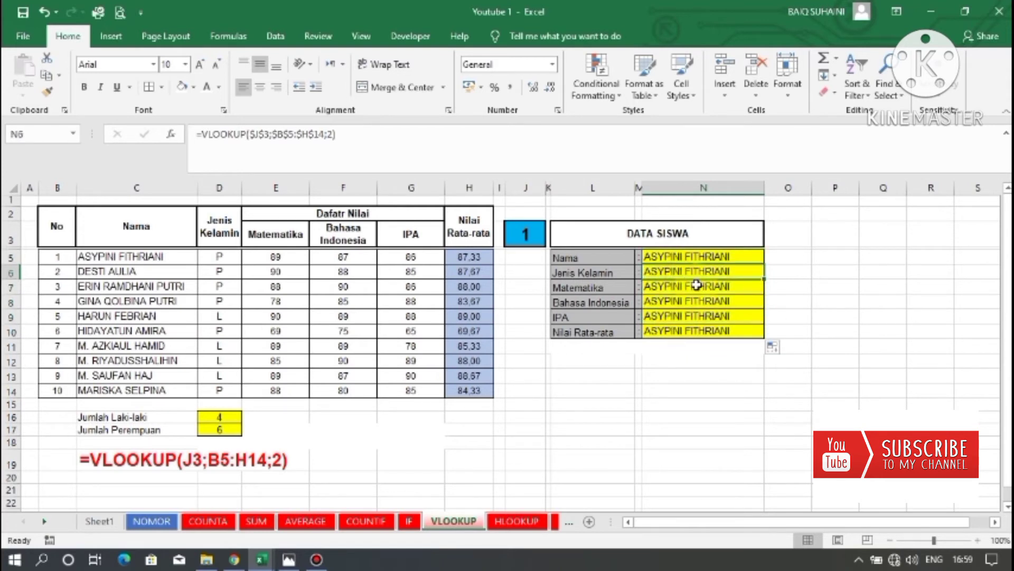
pyautogui.click(697, 285)
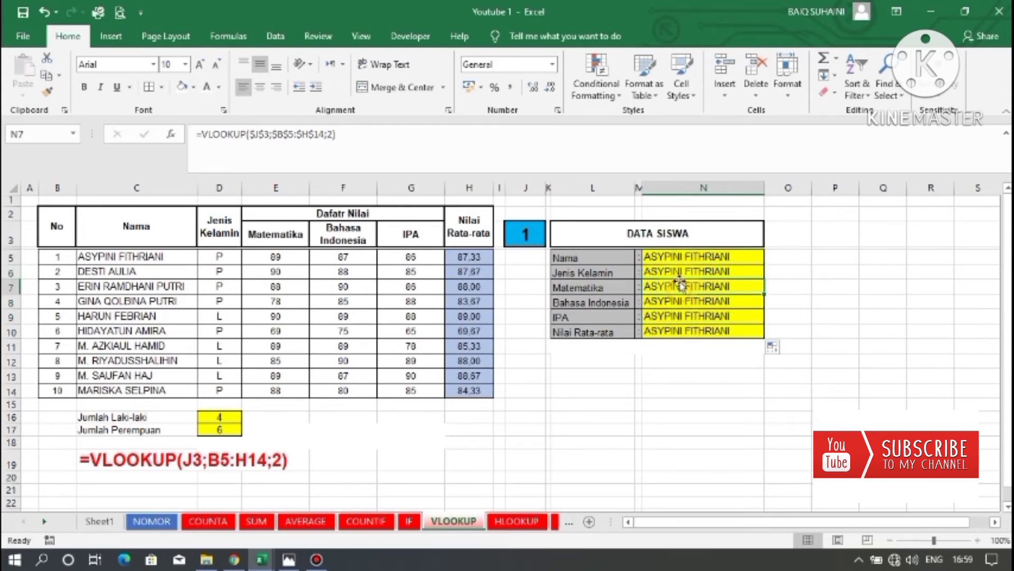
pyautogui.click(678, 275)
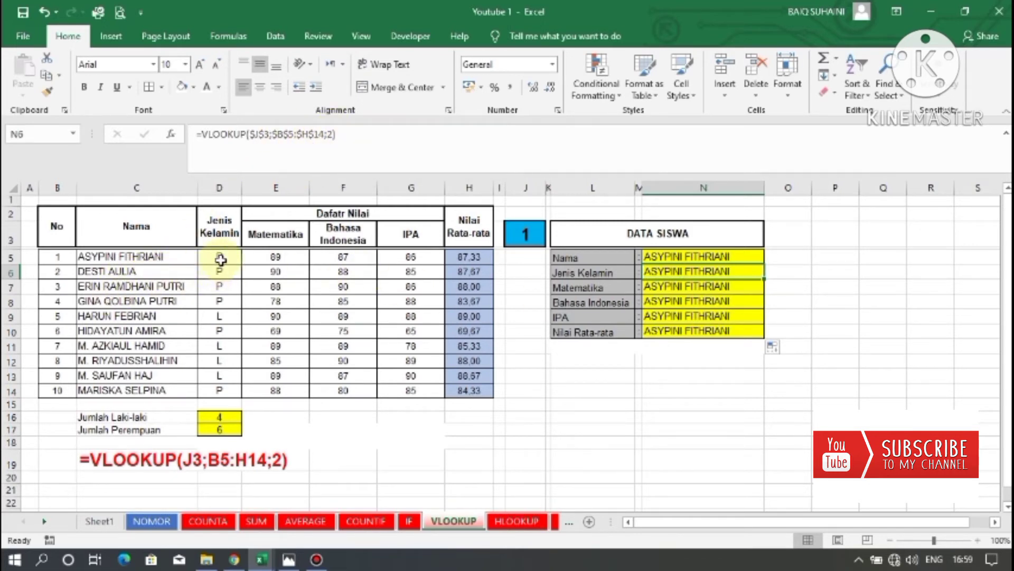
pyautogui.click(338, 159)
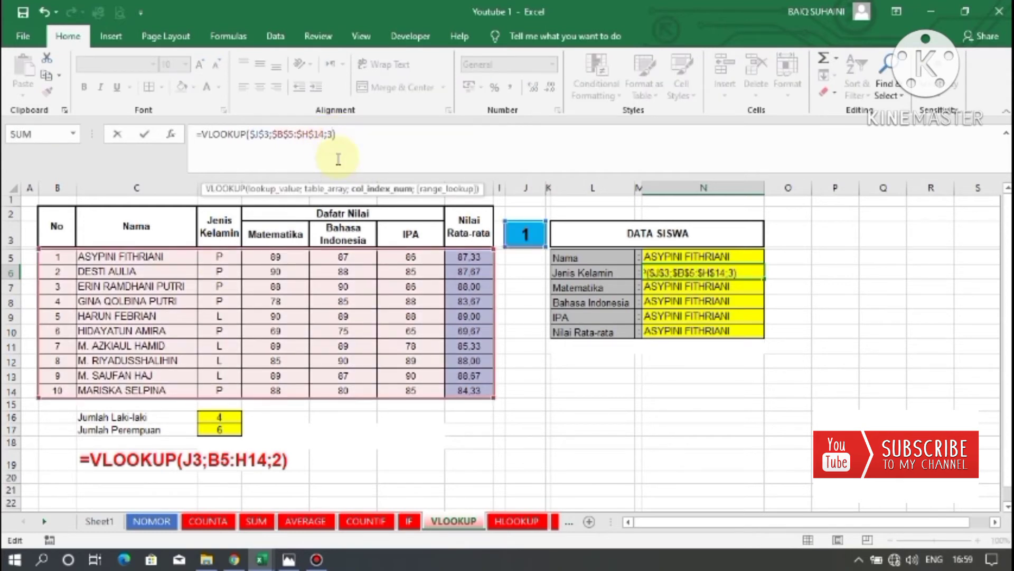
pyautogui.press('Return')
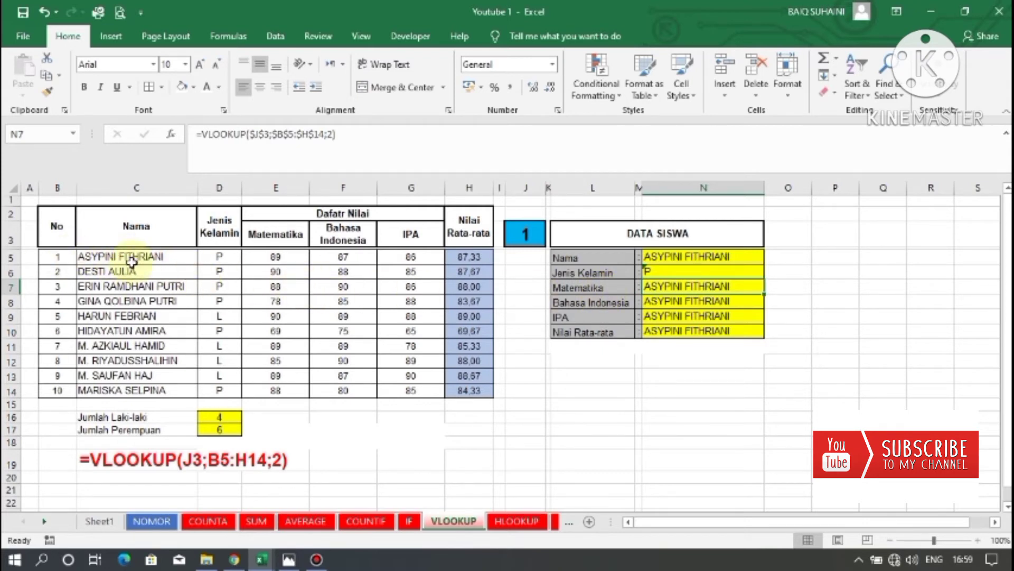
# Change the column index in N7's formula to 4 and in N8's to 5 for Matematika and Bahasa Indonesia.
pyautogui.click(333, 136)
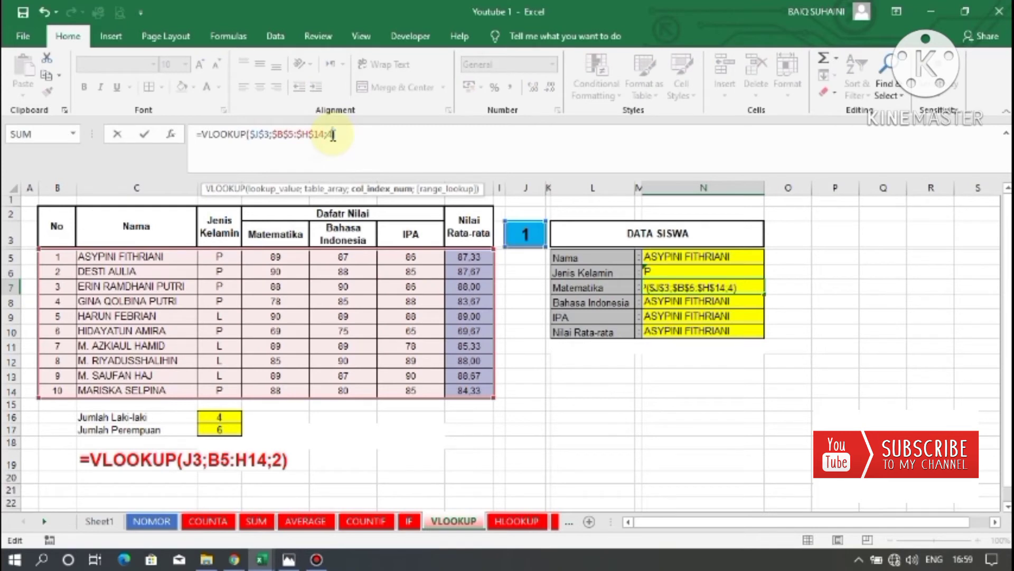
pyautogui.press('Return')
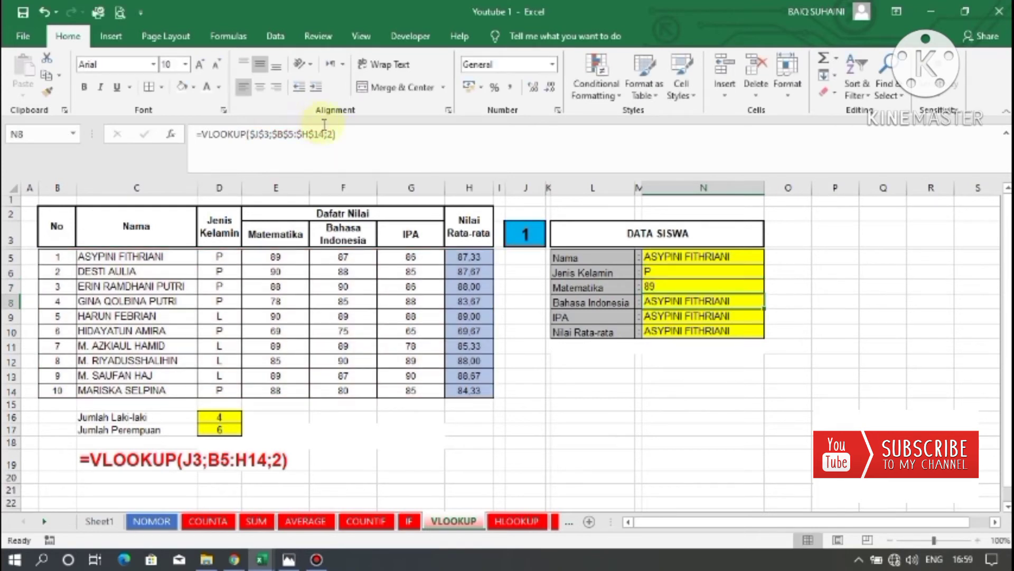
pyautogui.click(335, 136)
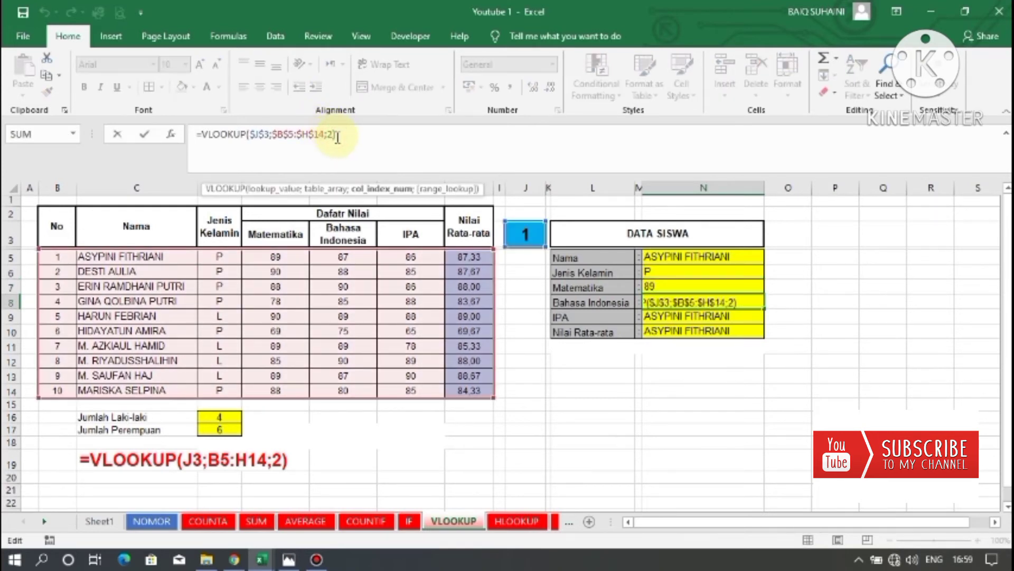
pyautogui.press('Return')
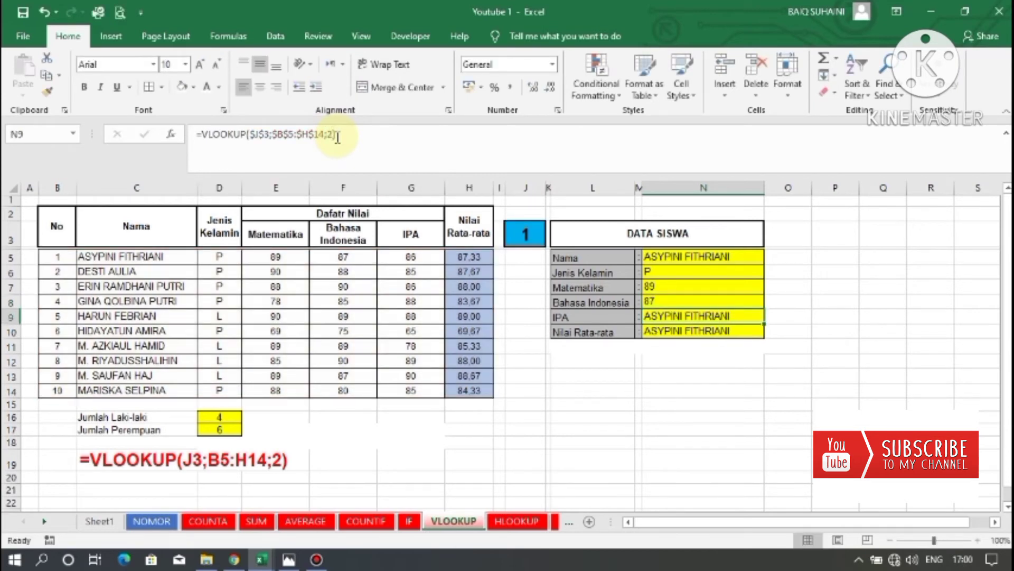
# Change the column index in N9's formula to 6 and in N10's to 7 for IPA and Nilai Rata-rata.
pyautogui.click(331, 135)
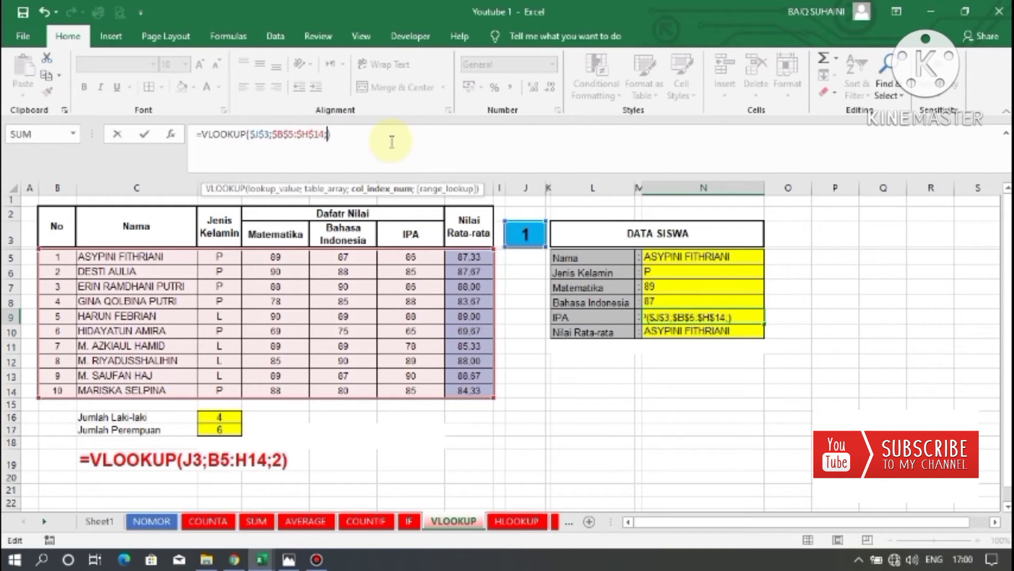
pyautogui.write('2')
pyautogui.press('Return')
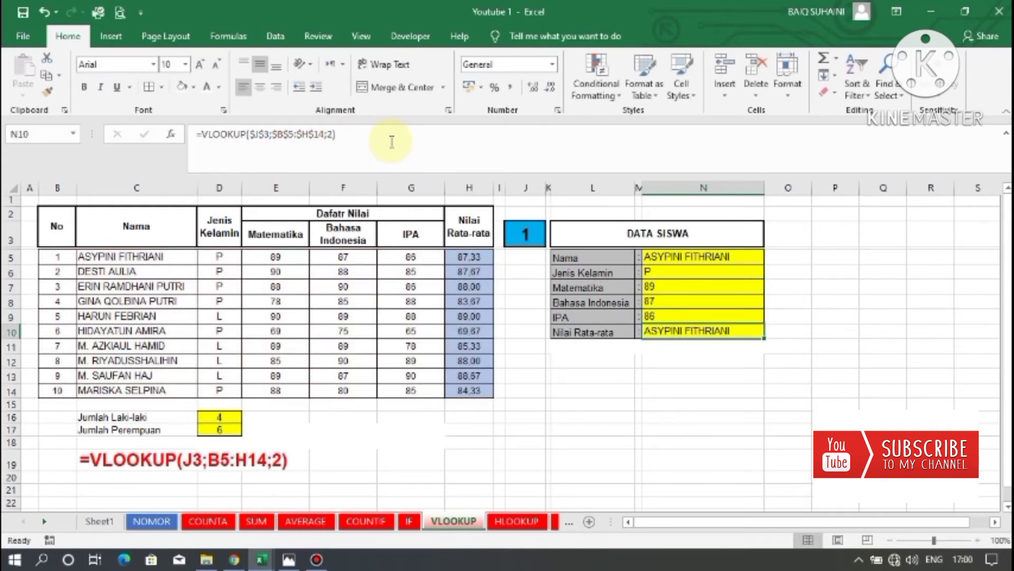
pyautogui.click(332, 137)
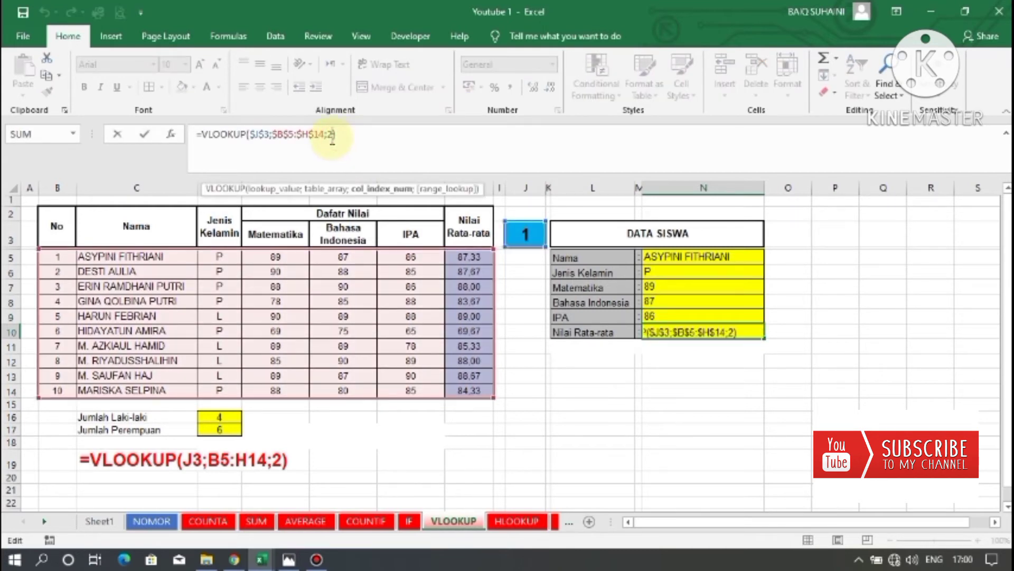
pyautogui.write('7')
pyautogui.press('Return')
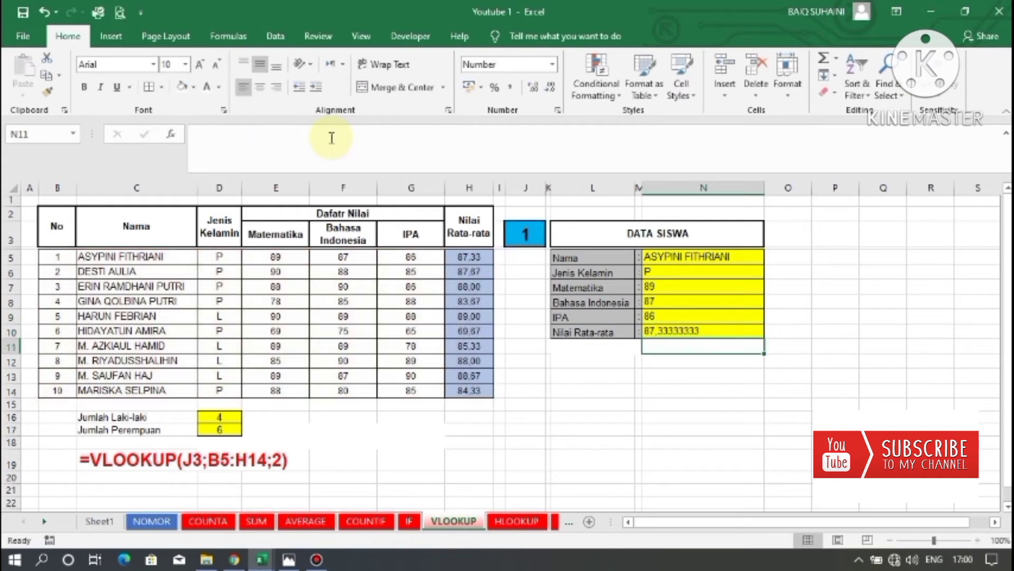
# Reduce the decimal places of the Nilai Rata-rata result in N10 to two.
pyautogui.click(697, 290)
pyautogui.click(684, 333)
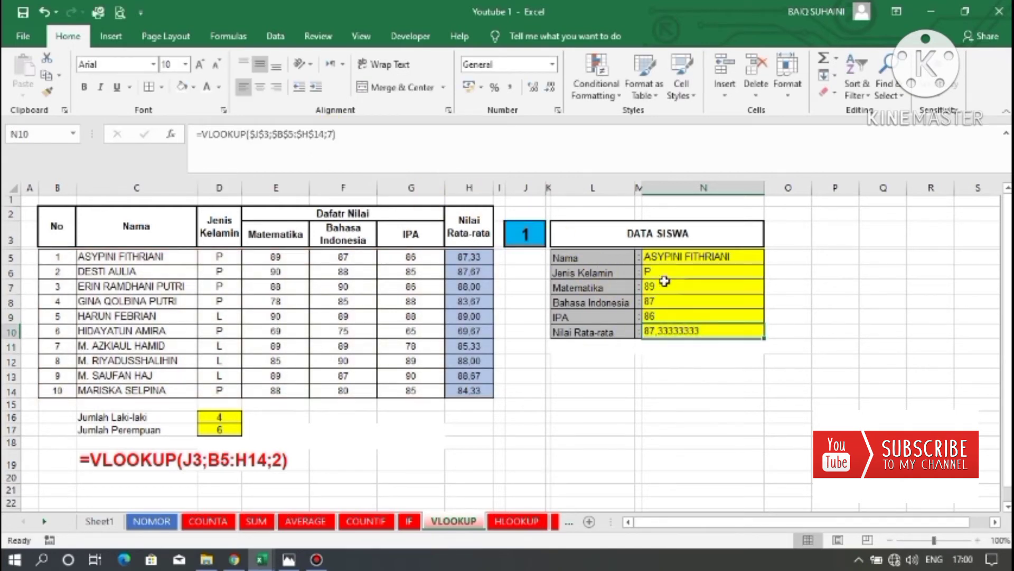
pyautogui.click(552, 90)
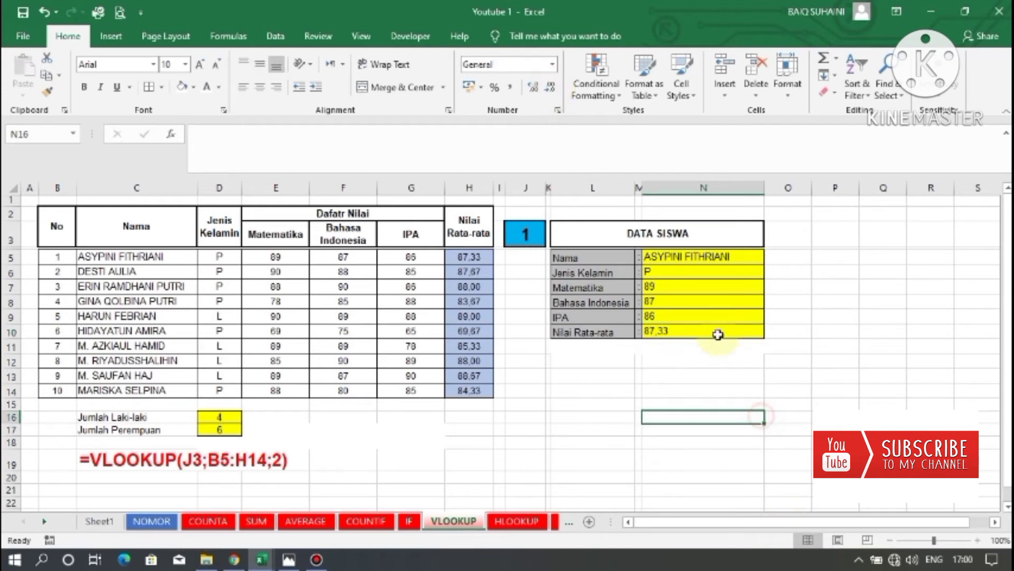
# Review the VLOOKUP formulas in the DATA SISWA result cells N5 through N10.
pyautogui.click(687, 262)
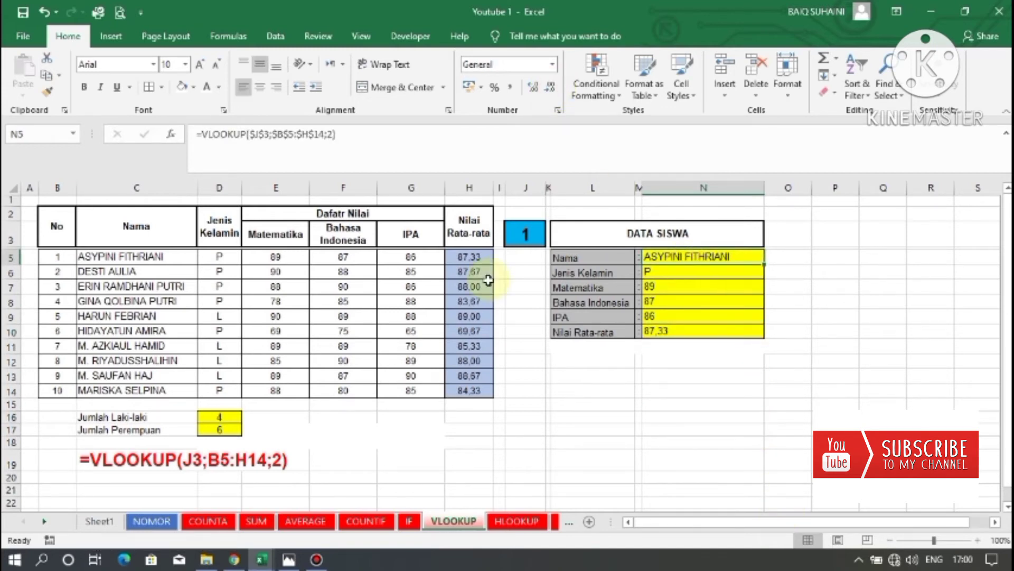
pyautogui.click(684, 272)
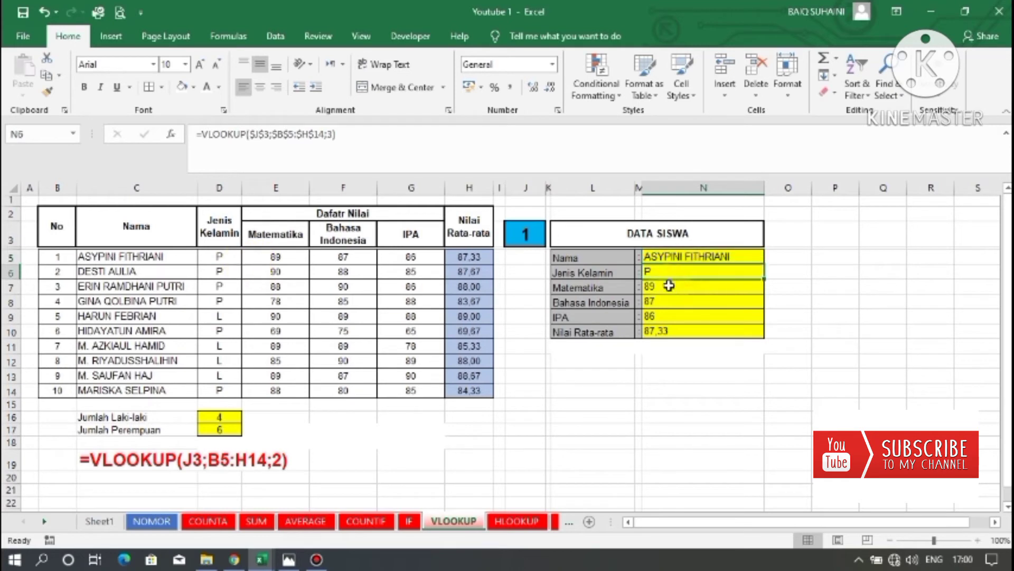
pyautogui.click(690, 304)
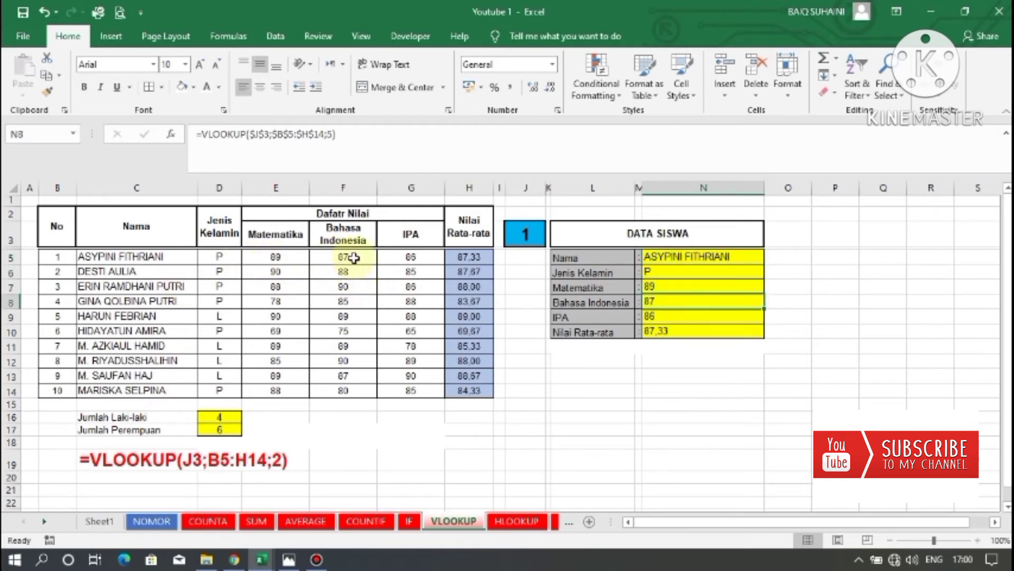
pyautogui.click(655, 315)
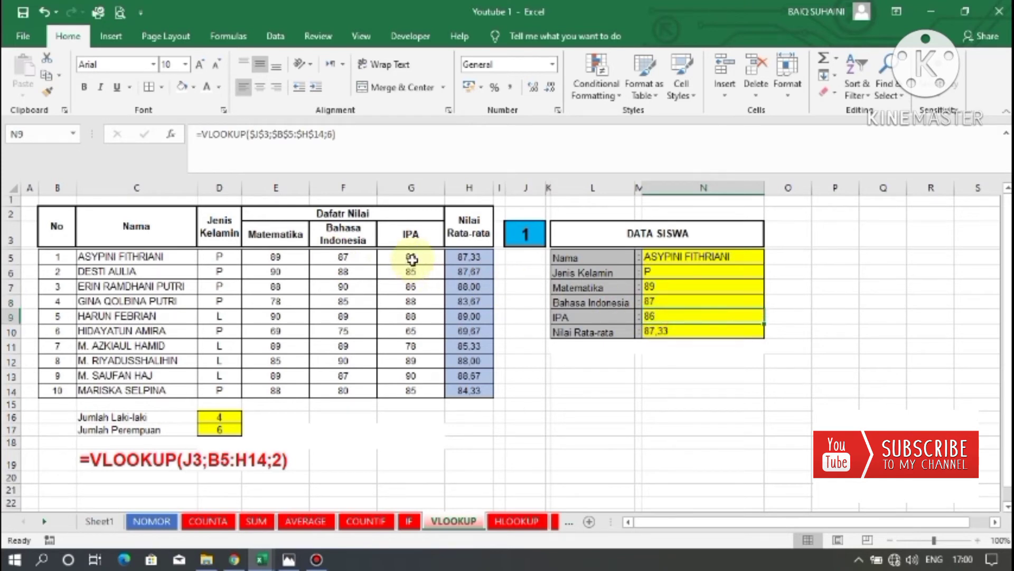
pyautogui.click(658, 332)
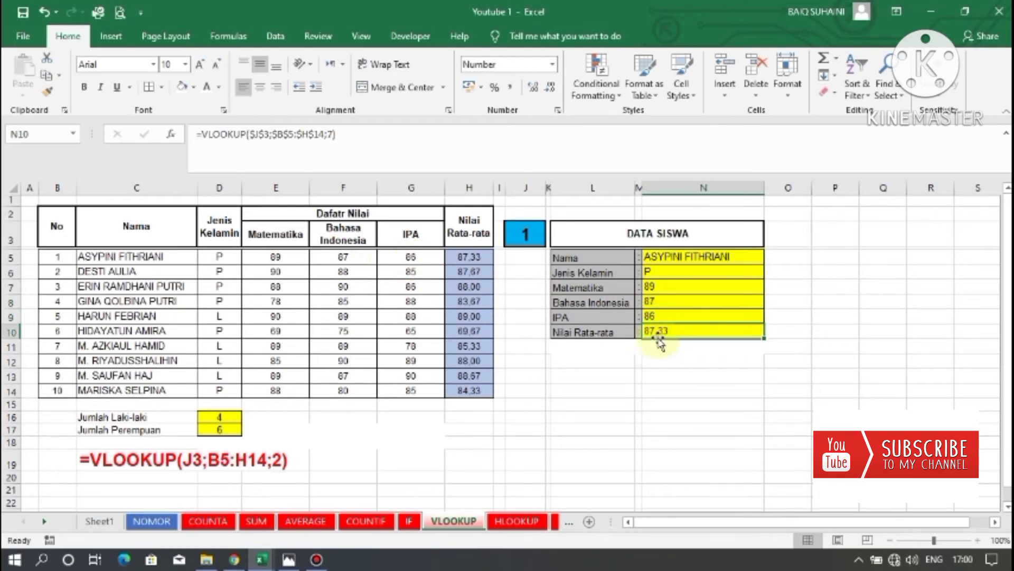
pyautogui.click(733, 360)
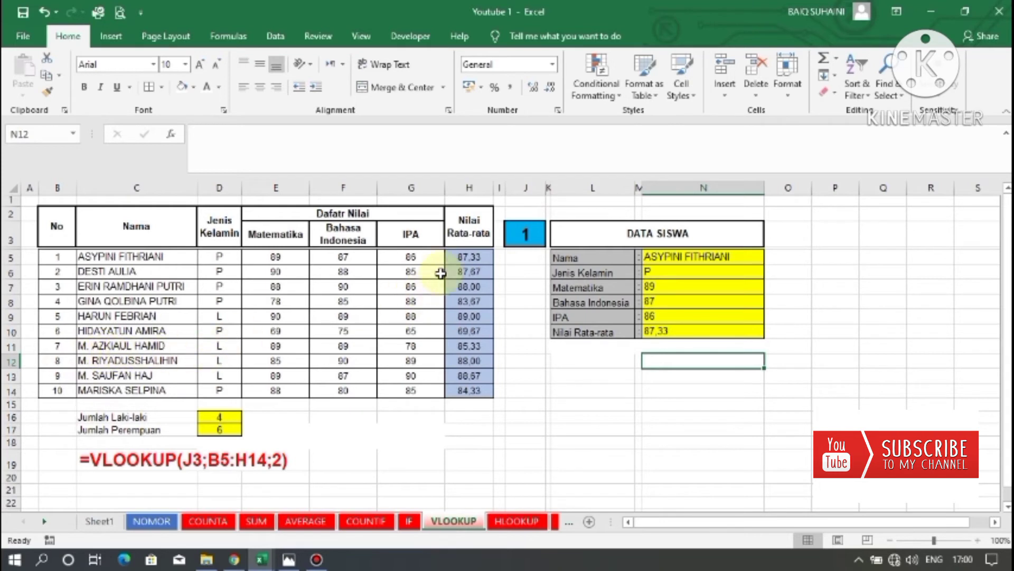
# Change the lookup number in J3 to 7.
pyautogui.click(531, 235)
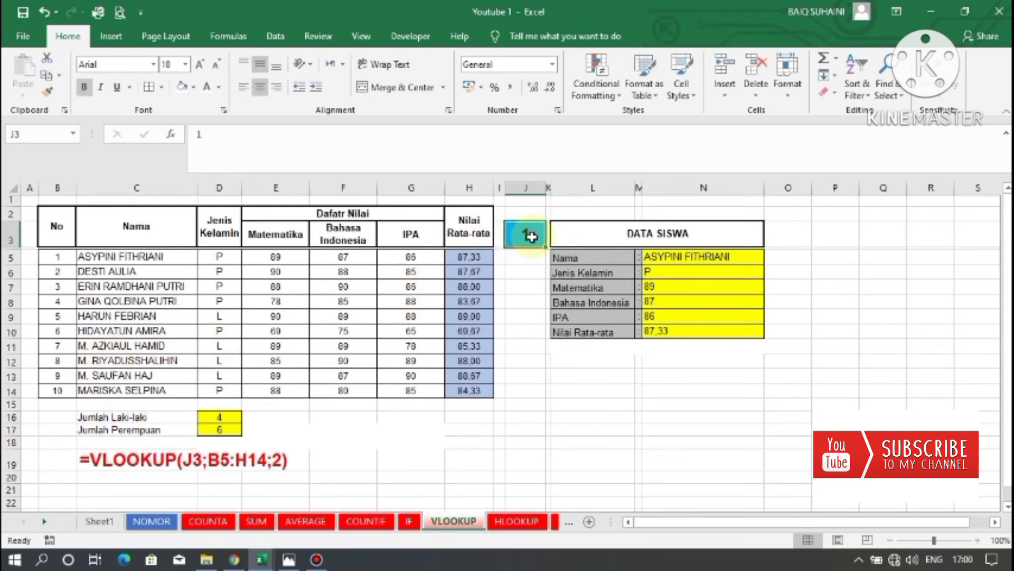
pyautogui.write('7')
pyautogui.press('Return')
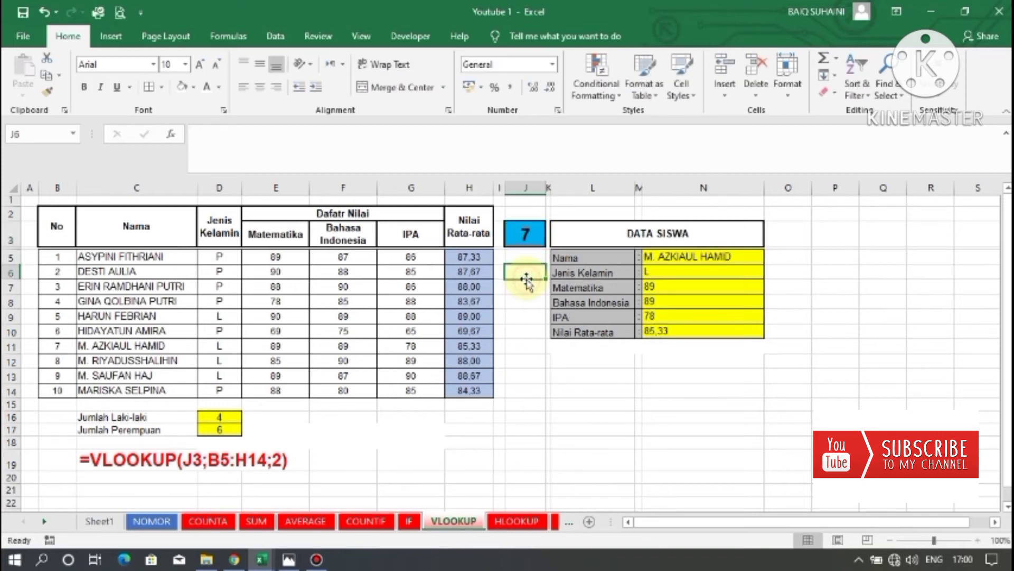
# Check the DATA SISWA result cells against the student table rows.
pyautogui.click(706, 259)
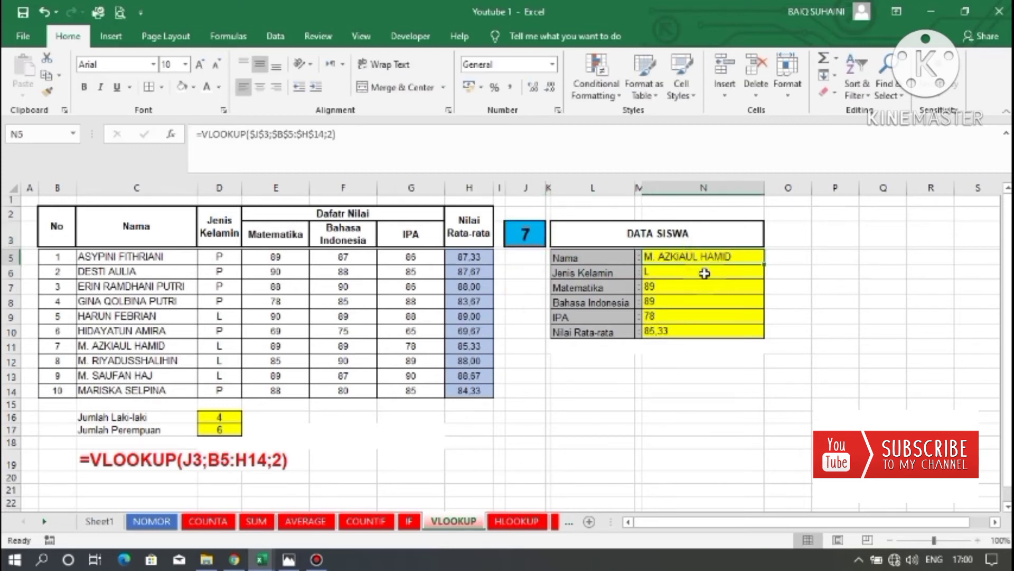
pyautogui.click(706, 273)
pyautogui.click(683, 289)
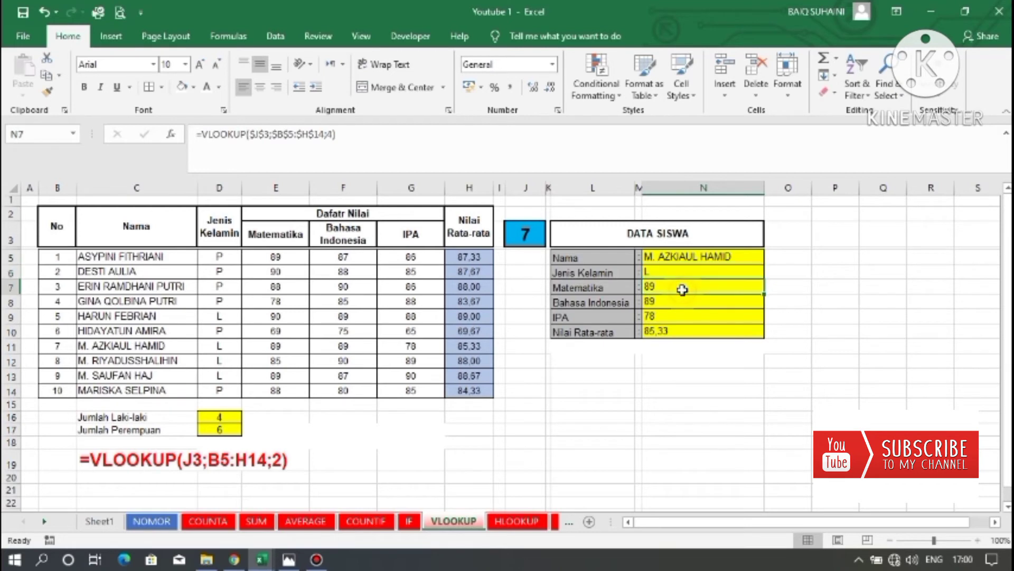
pyautogui.click(677, 300)
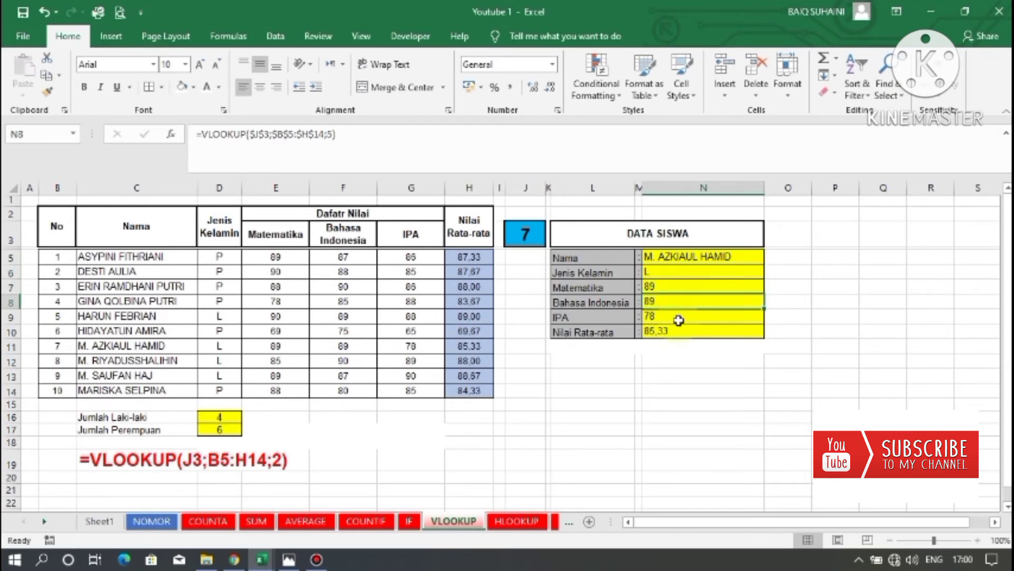
pyautogui.click(679, 318)
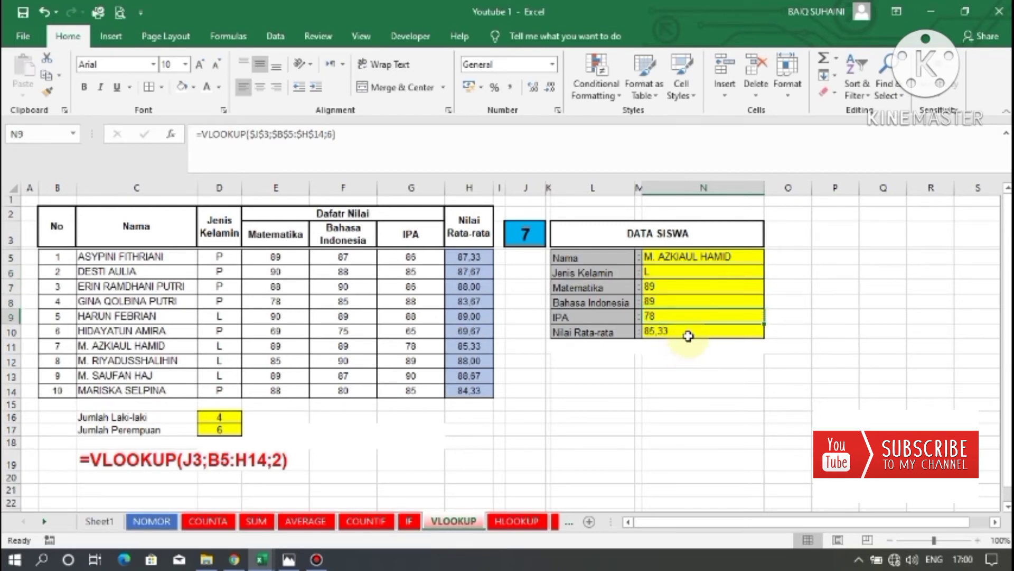
pyautogui.click(688, 336)
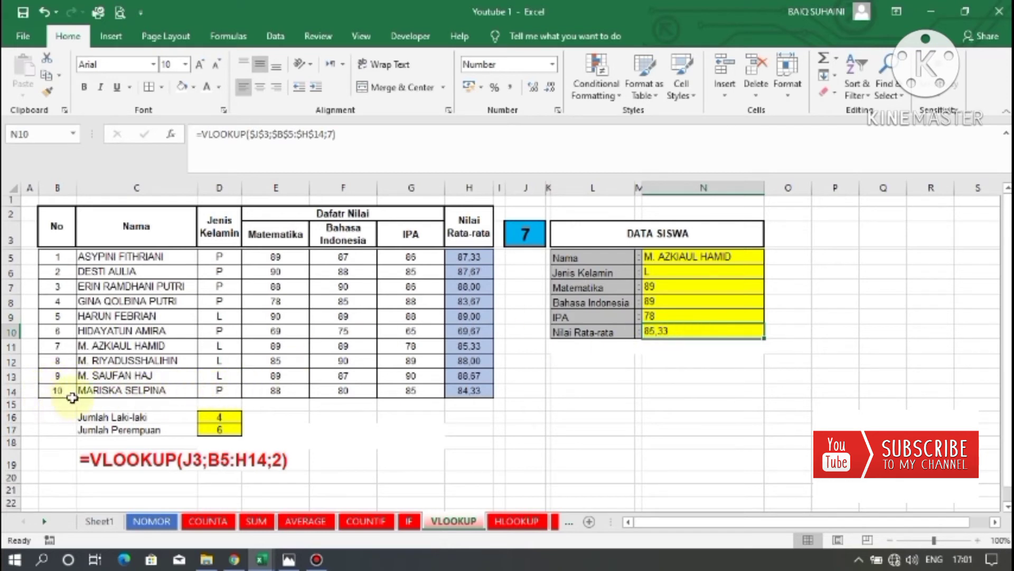
pyautogui.click(56, 391)
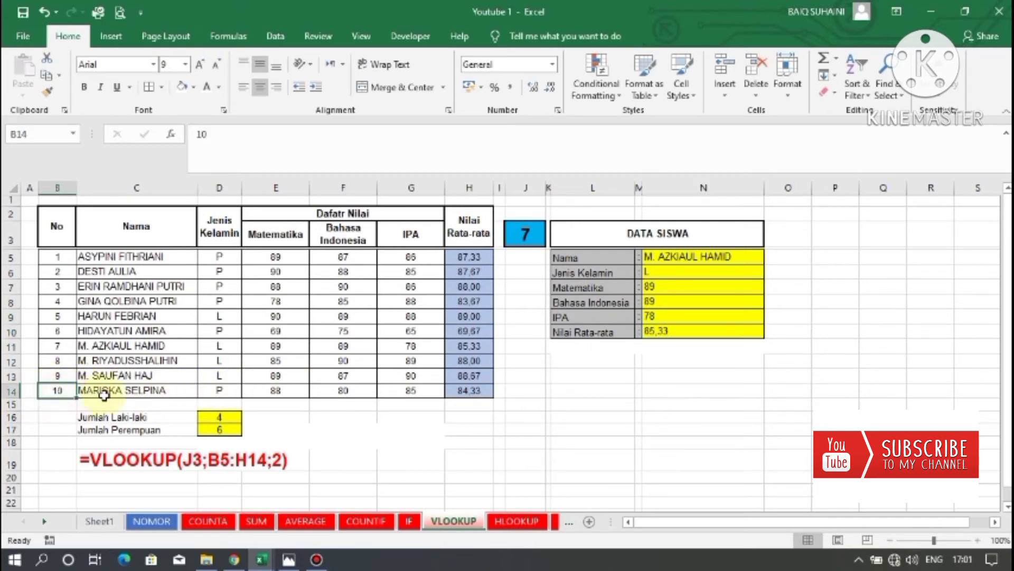
# Change the lookup number in J3 to 10.
pyautogui.click(554, 232)
pyautogui.click(533, 231)
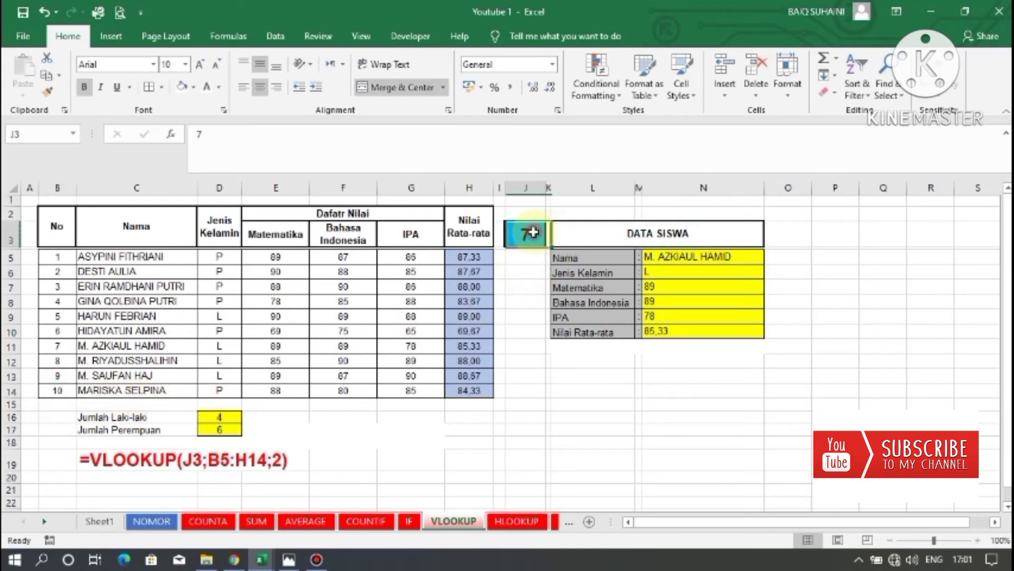
pyautogui.write('10')
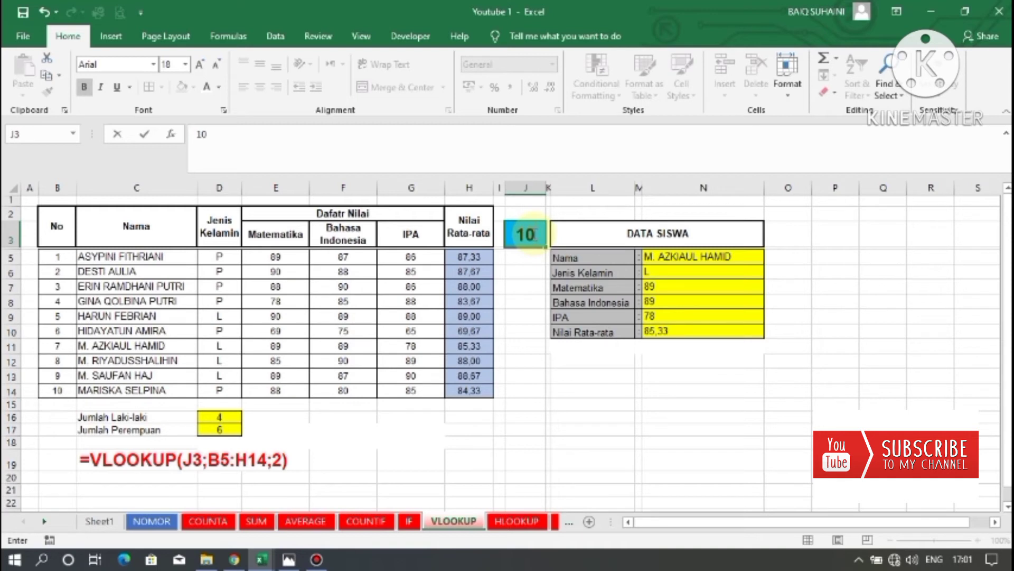
pyautogui.press('Return')
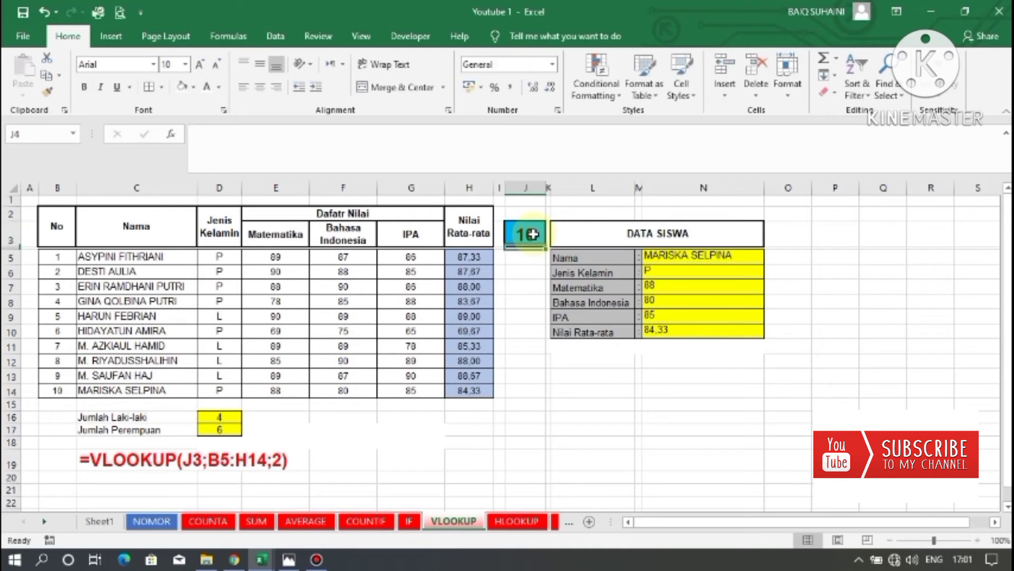
# Compare the DATA SISWA results with the student numbered 10 in the table.
pyautogui.click(727, 256)
pyautogui.click(55, 390)
pyautogui.click(121, 390)
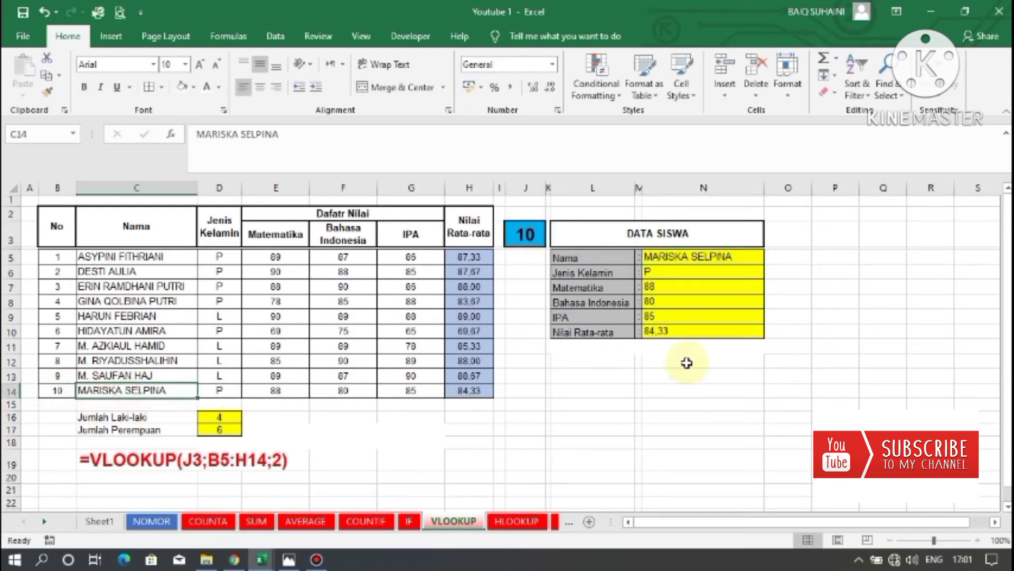
pyautogui.click(586, 273)
pyautogui.click(219, 390)
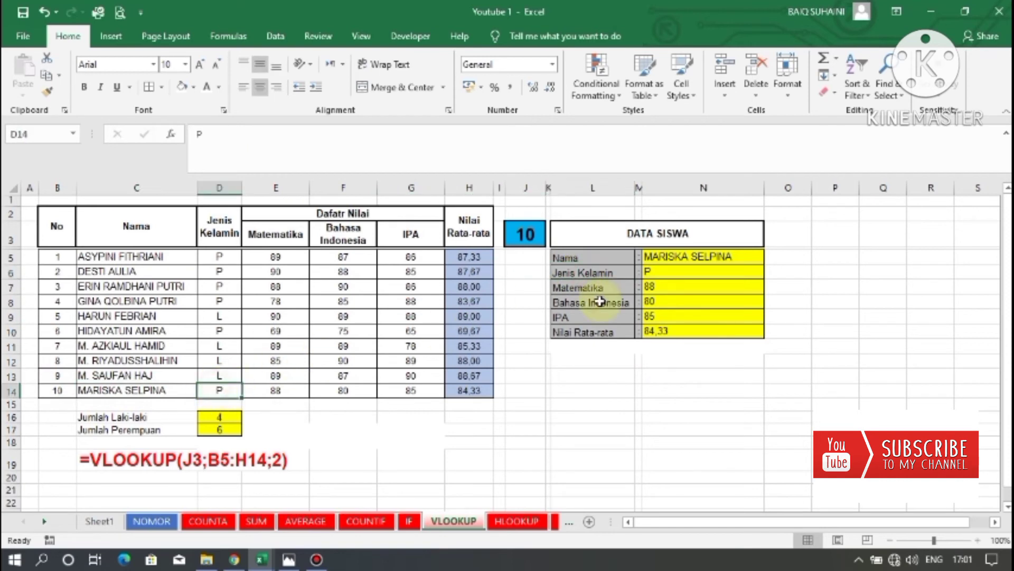
pyautogui.click(661, 287)
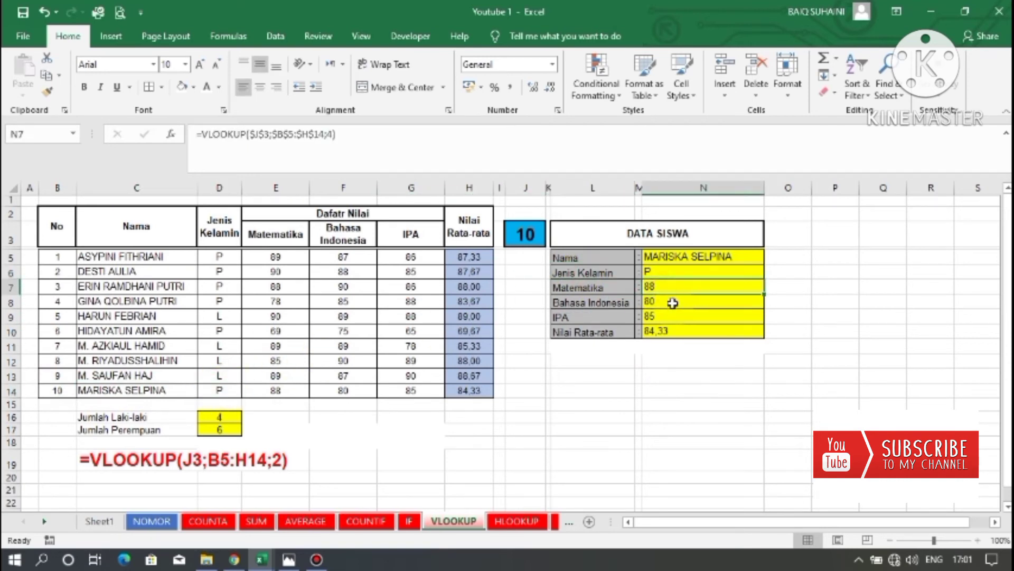
pyautogui.click(672, 302)
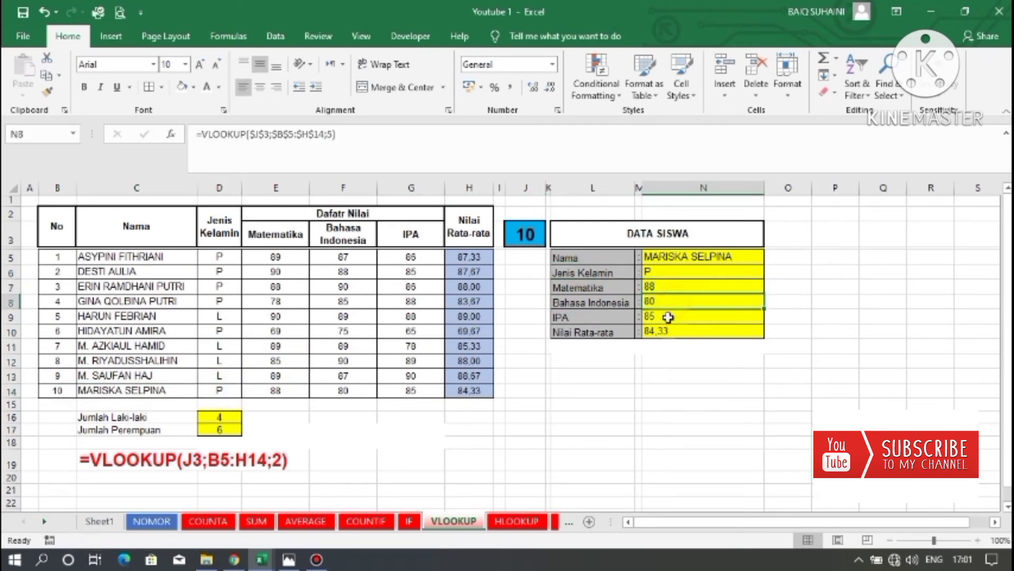
pyautogui.click(668, 316)
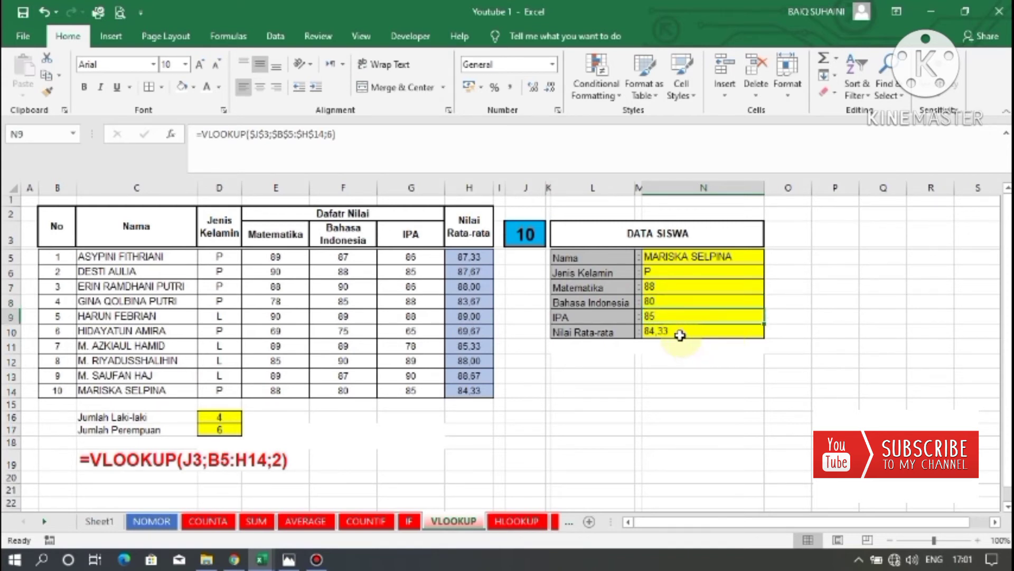
pyautogui.click(680, 334)
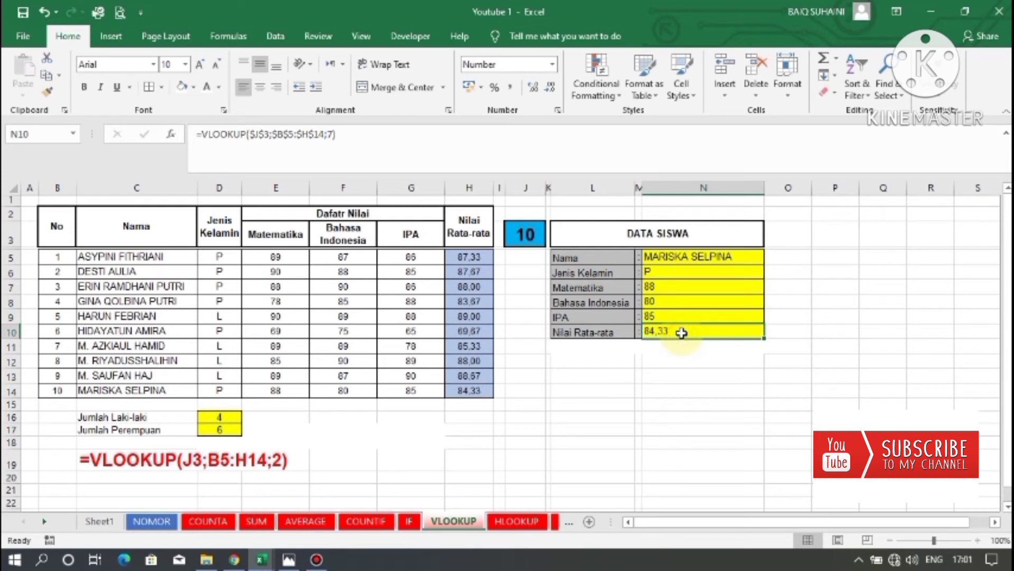
pyautogui.click(672, 357)
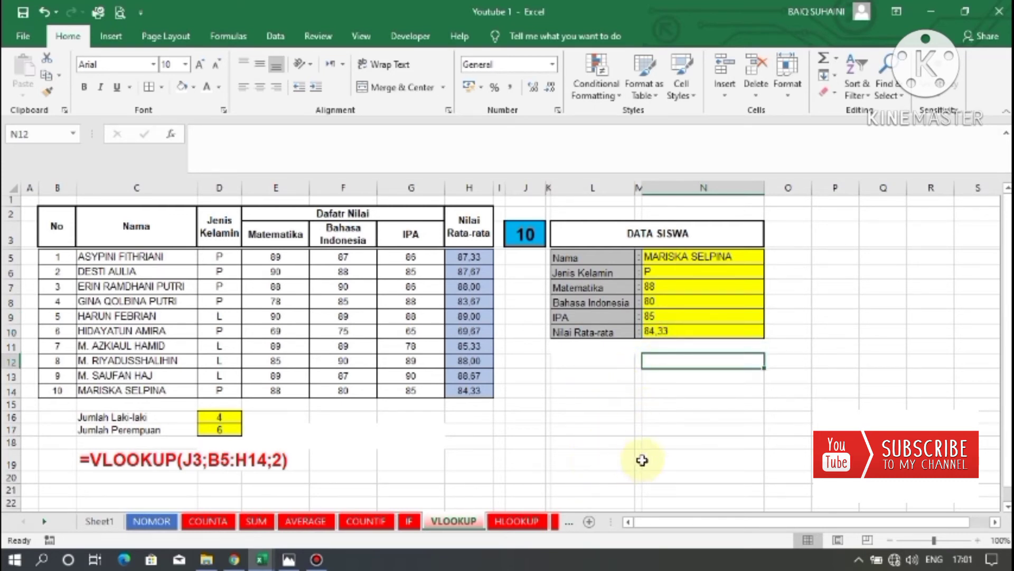
# Switch to the HLOOKUP sheet with the teacher tax deduction table.
pyautogui.click(525, 523)
pyautogui.click(531, 385)
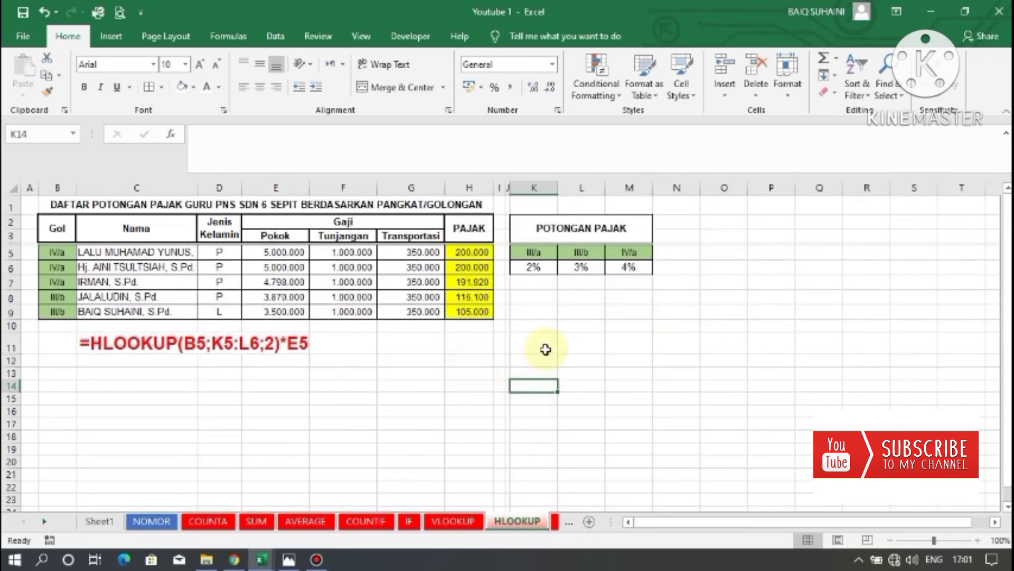
# Select across row 11 to highlight the example HLOOKUP formula written below the teacher table.
pyautogui.click(224, 385)
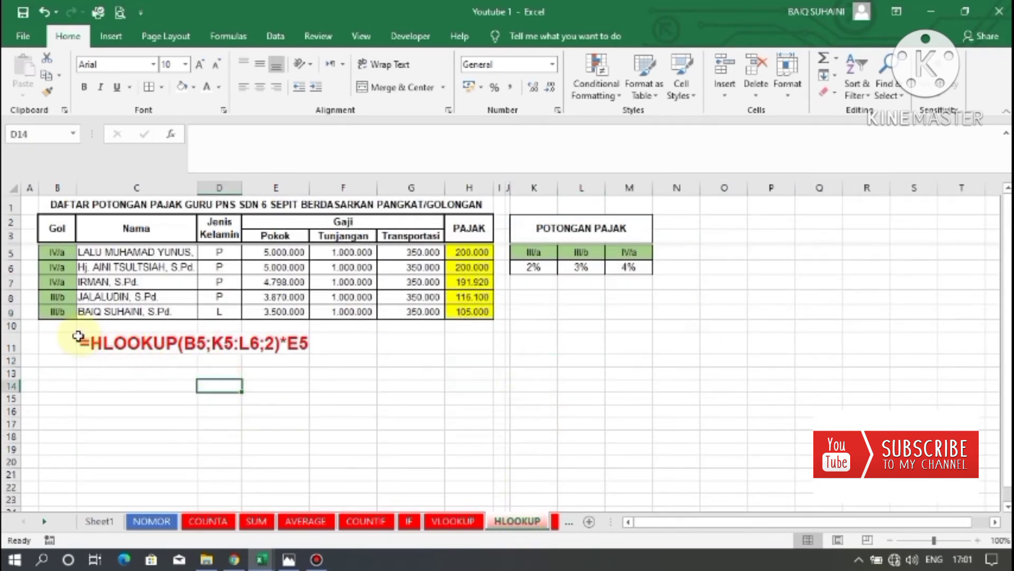
pyautogui.moveTo(72, 338)
pyautogui.mouseDown()
pyautogui.moveTo(453, 339)
pyautogui.moveTo(455, 361)
pyautogui.mouseUp()
pyautogui.click(325, 350)
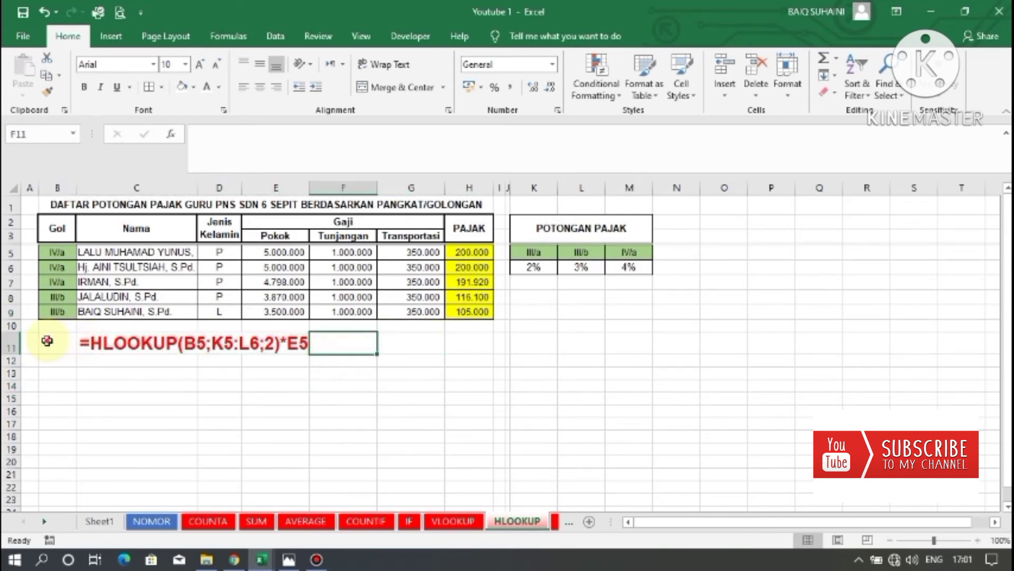
pyautogui.moveTo(45, 339); pyautogui.dragTo(458, 340)
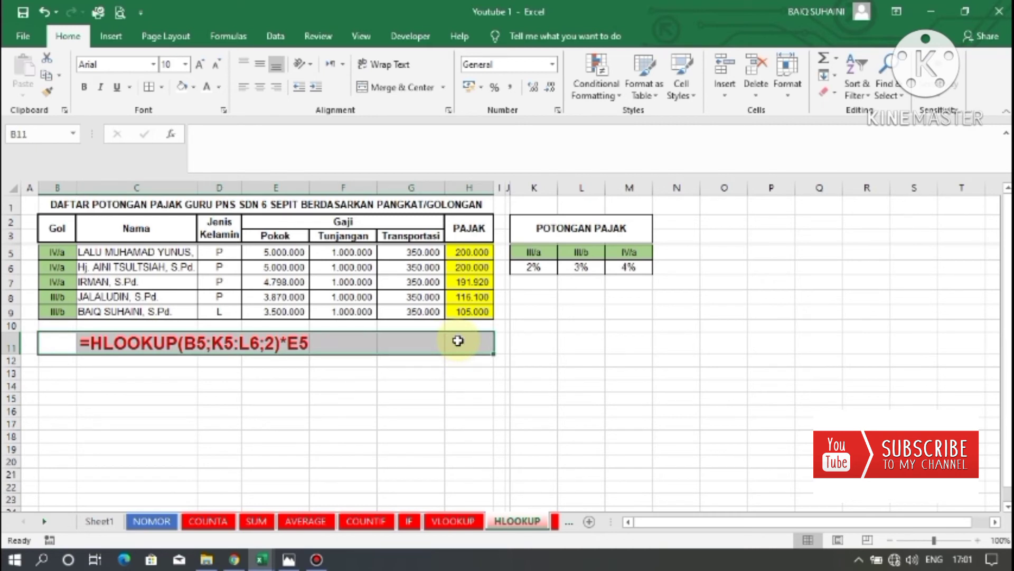
# Select the POTONGAN PAJAK rate rows to examine the grade and percentage table the formula looks up.
pyautogui.moveTo(529, 267); pyautogui.dragTo(642, 466)
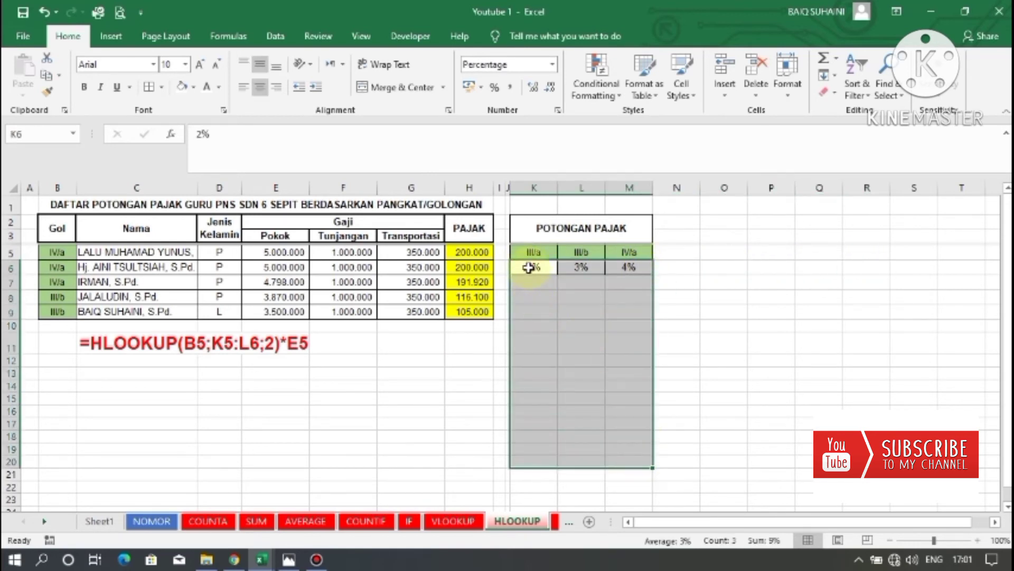
pyautogui.moveTo(528, 267); pyautogui.dragTo(802, 267)
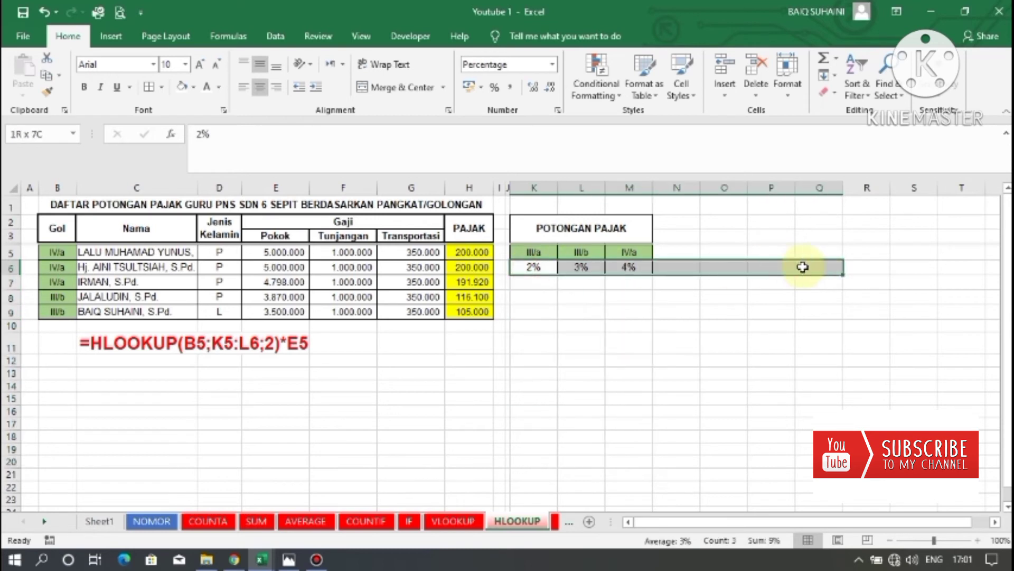
pyautogui.click(540, 311)
pyautogui.click(558, 312)
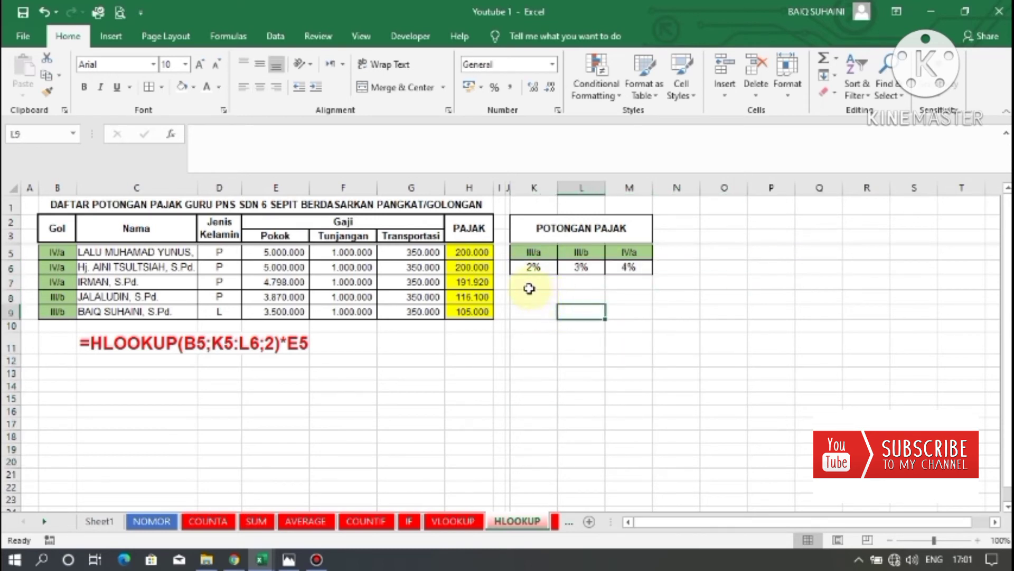
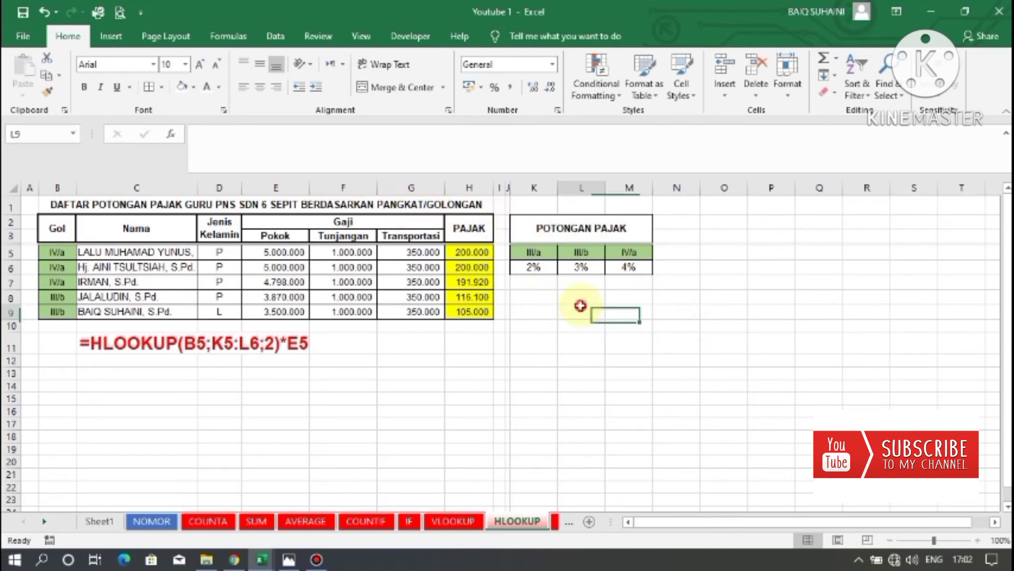
# Examine the grade headers and percentage rates in the POTONGAN PAJAK lookup table.
pyautogui.click(532, 256)
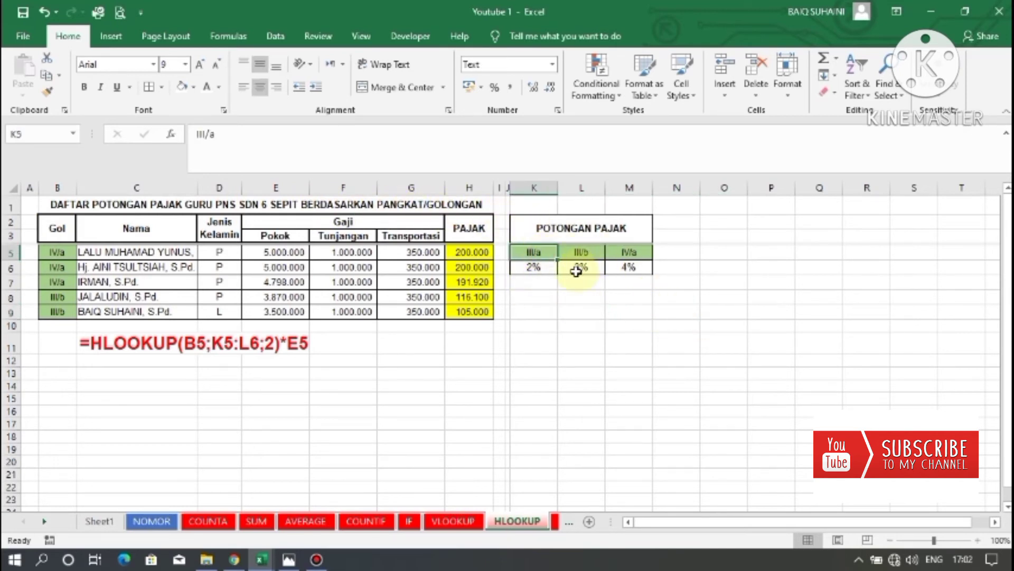
pyautogui.click(525, 267)
pyautogui.click(581, 253)
pyautogui.click(579, 268)
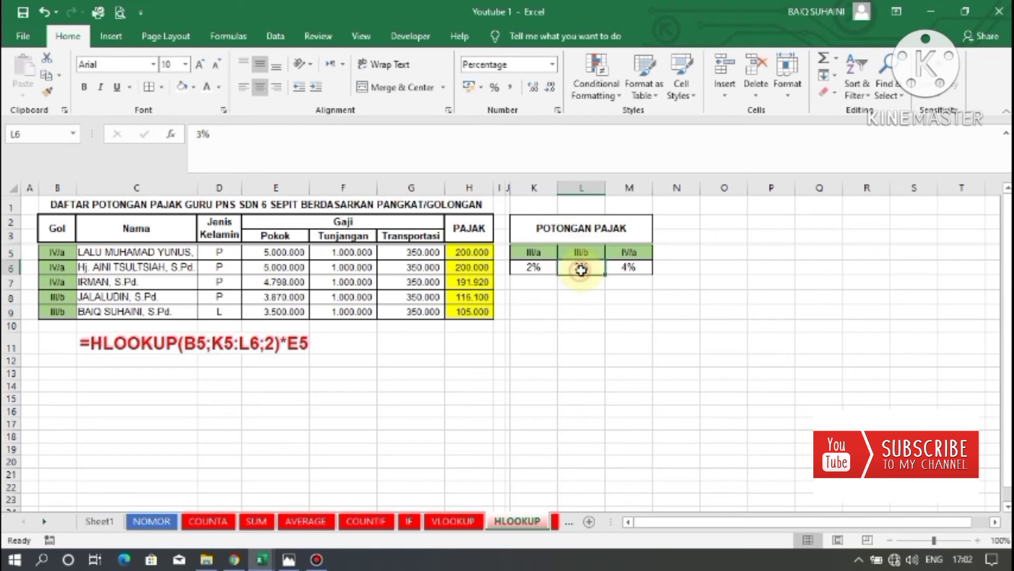
pyautogui.click(639, 253)
pyautogui.click(629, 267)
pyautogui.click(670, 280)
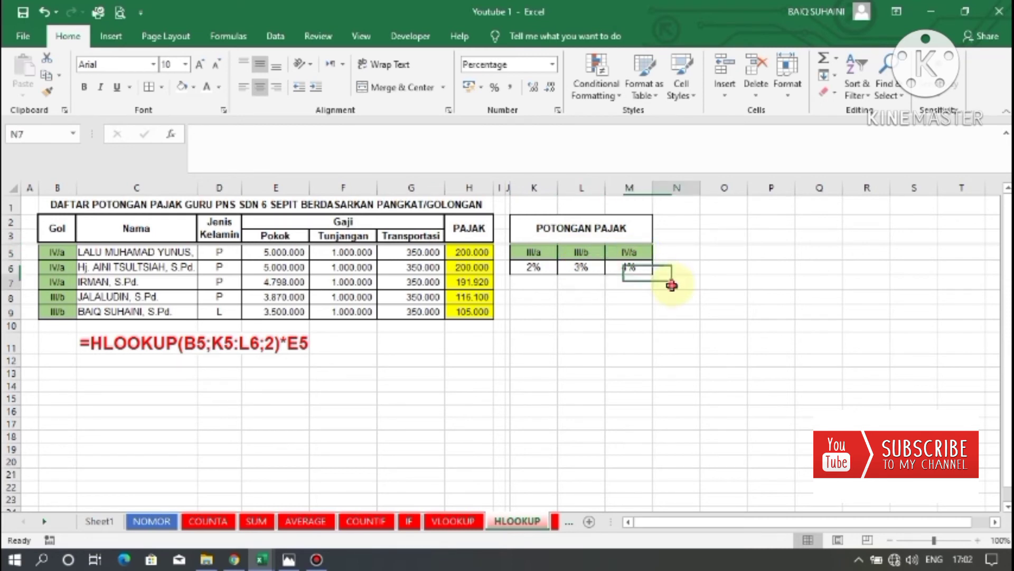
pyautogui.click(601, 256)
pyautogui.click(603, 298)
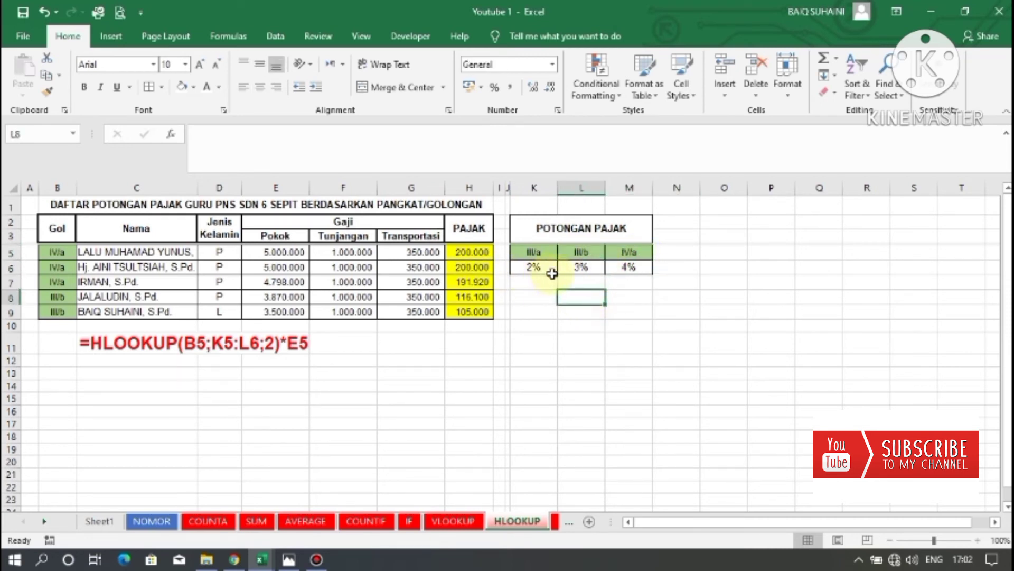
# Clear the existing PAJAK values in H5:H9 and review the salary columns beside them.
pyautogui.moveTo(472, 253); pyautogui.dragTo(473, 311)
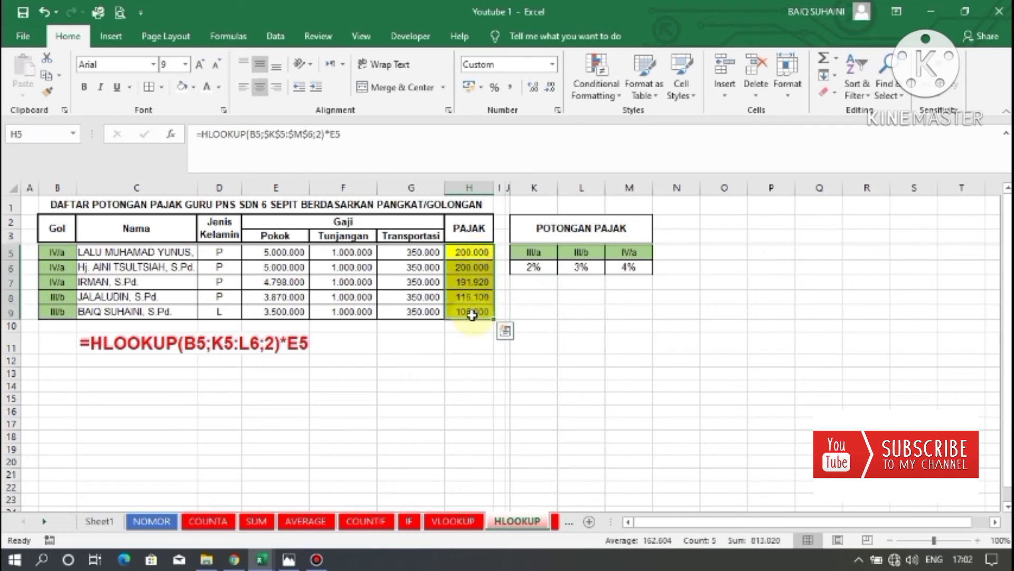
pyautogui.press('Delete')
pyautogui.click(461, 267)
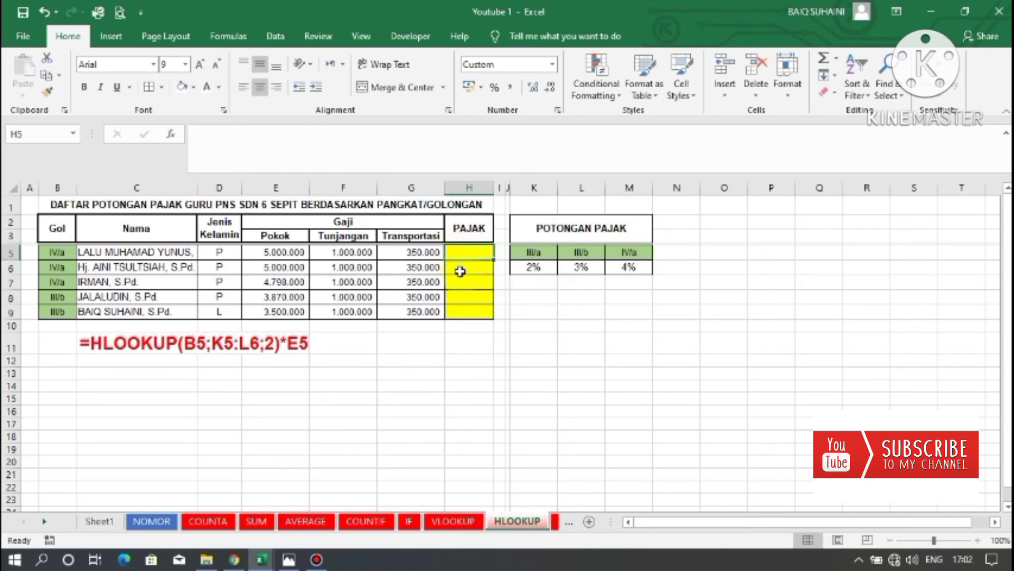
pyautogui.click(459, 270)
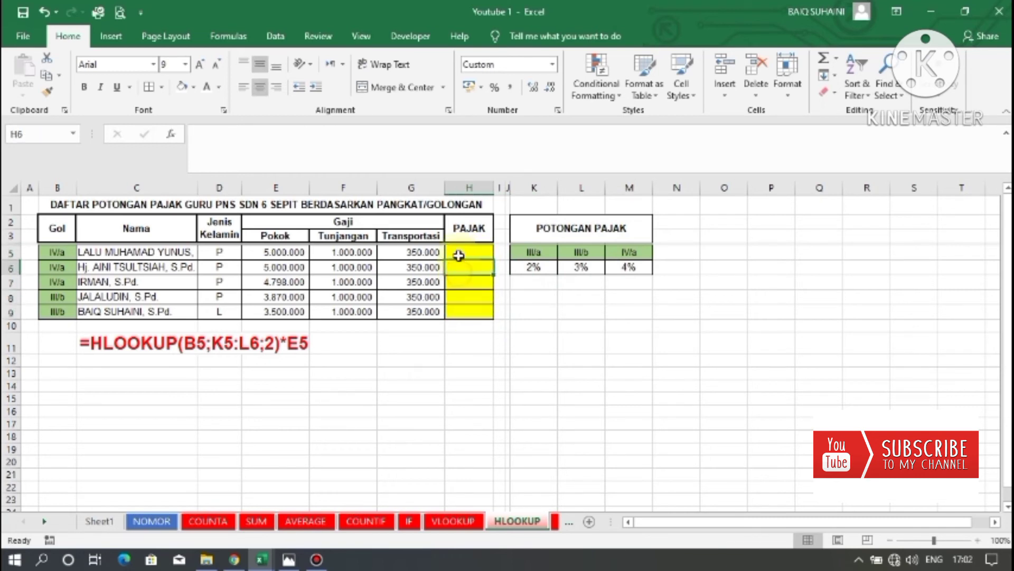
pyautogui.click(459, 255)
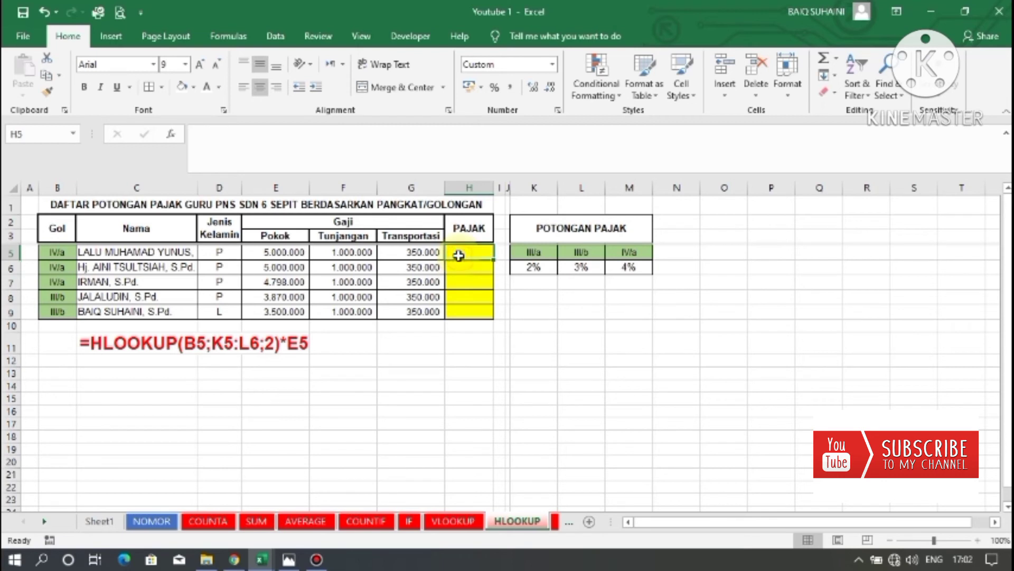
pyautogui.click(286, 254)
pyautogui.moveTo(270, 235); pyautogui.dragTo(268, 299)
pyautogui.click(338, 255)
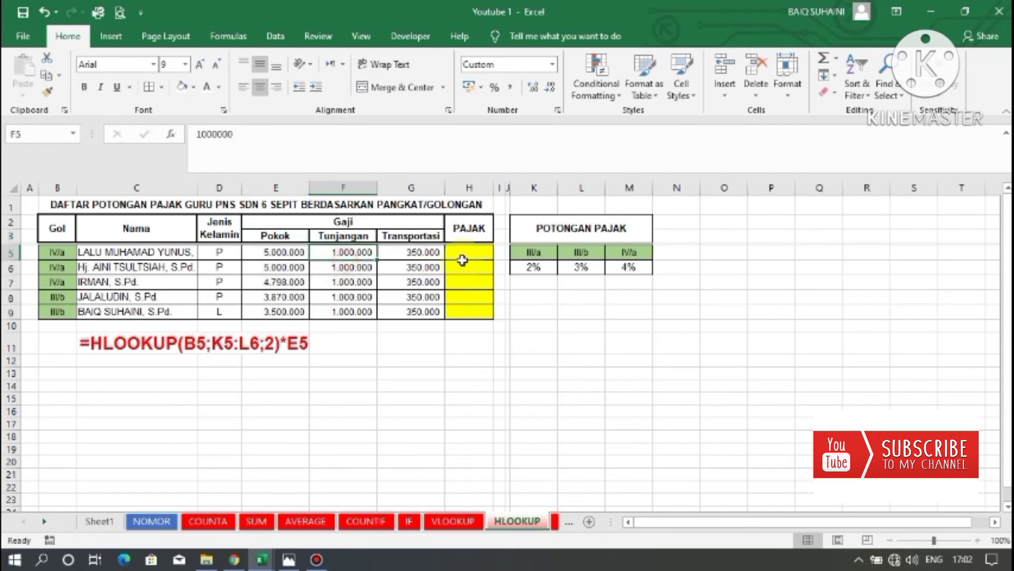
# Enter the formula =HLOOKUP(B5;K5:M6;2)*E5 in the first PAJAK cell using the Gol, rate table and Pokok cells.
pyautogui.click(459, 252)
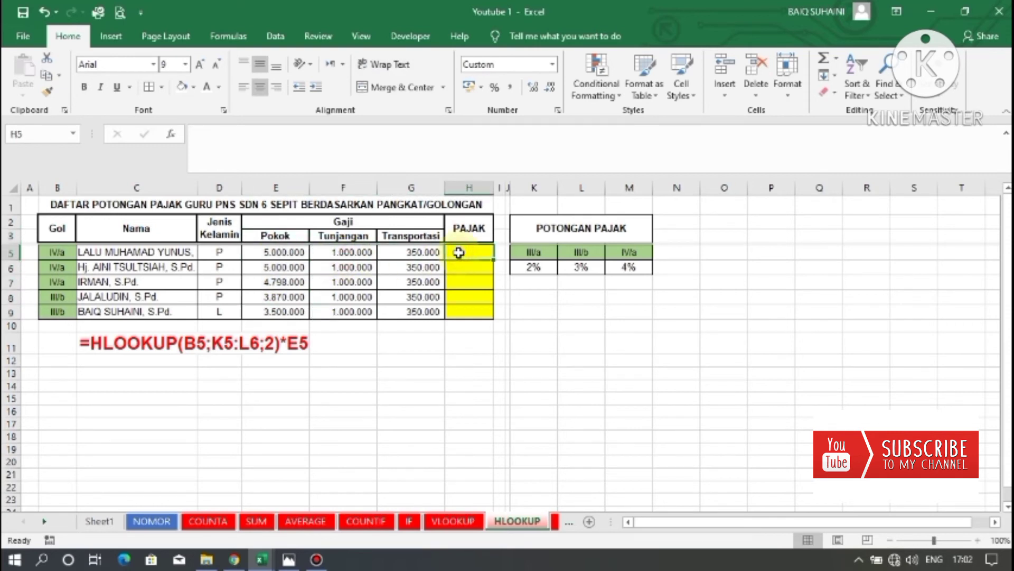
pyautogui.write('=')
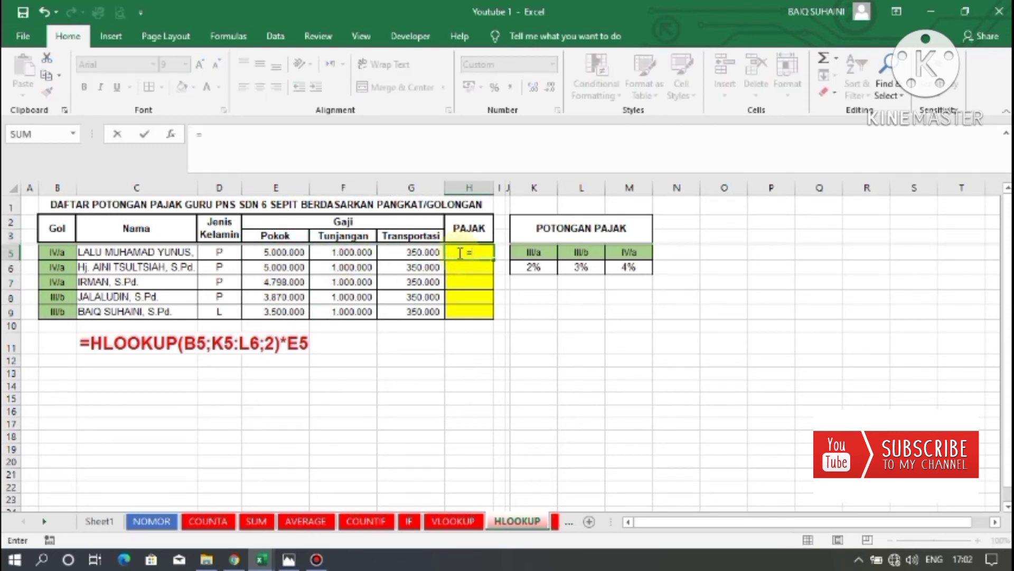
pyautogui.write('HLOOK')
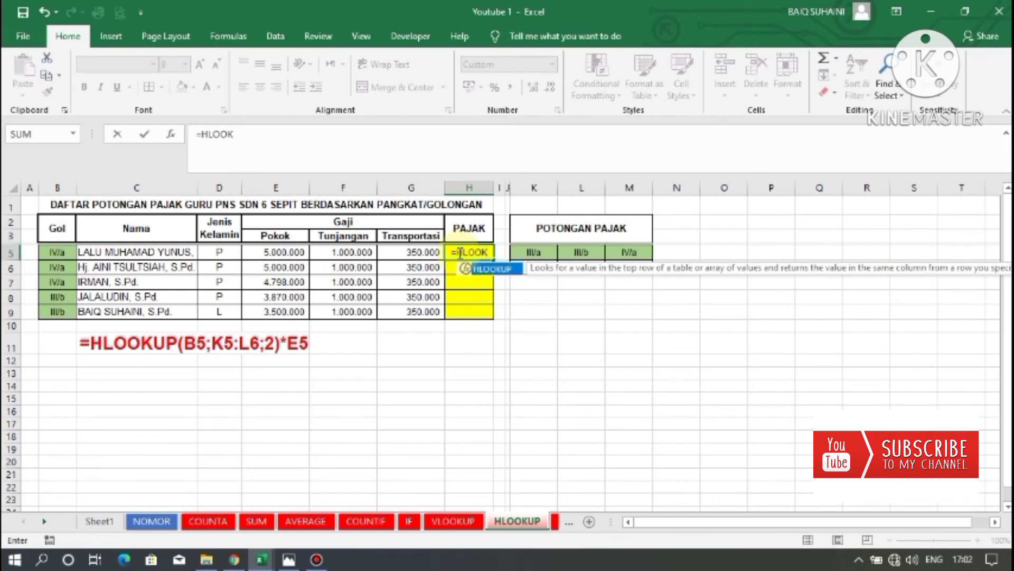
pyautogui.write('UP')
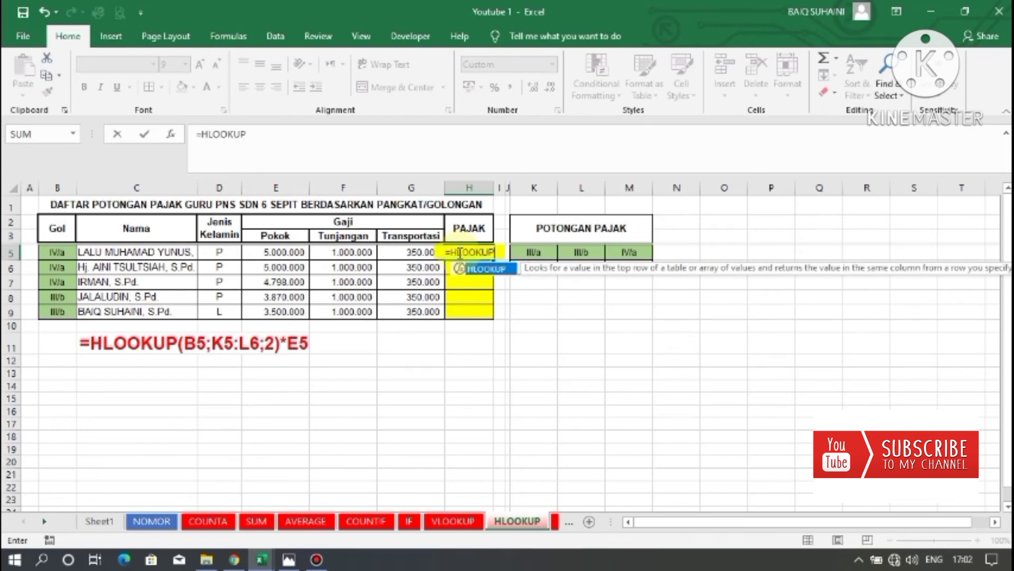
pyautogui.write('(')
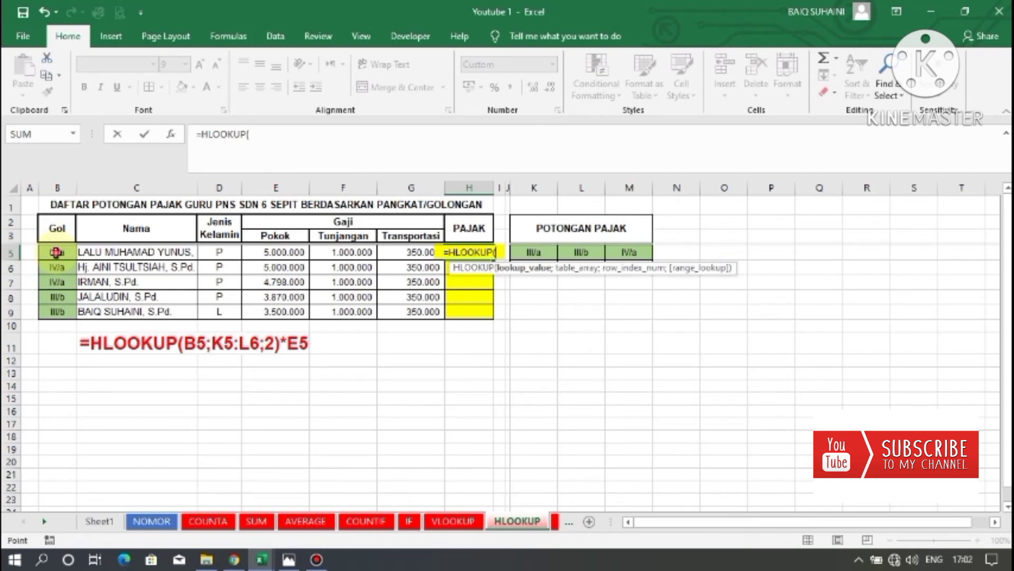
pyautogui.click(56, 252)
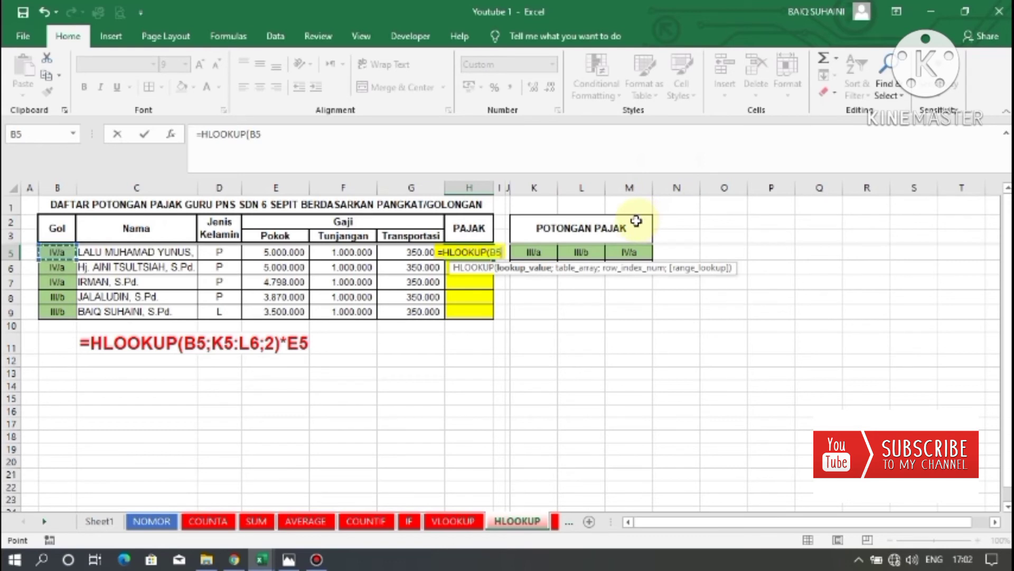
pyautogui.write(';')
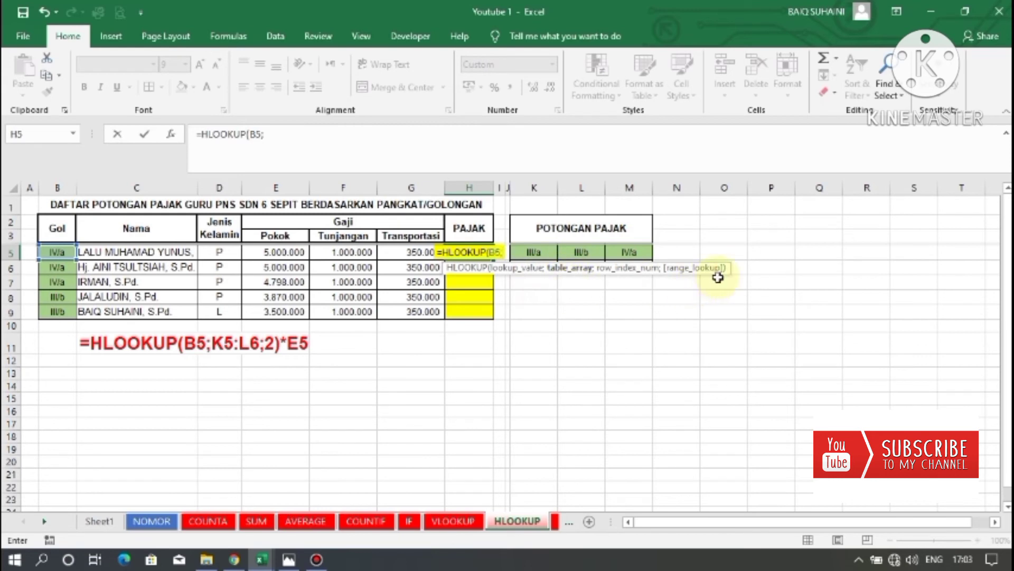
pyautogui.moveTo(717, 278); pyautogui.dragTo(719, 322)
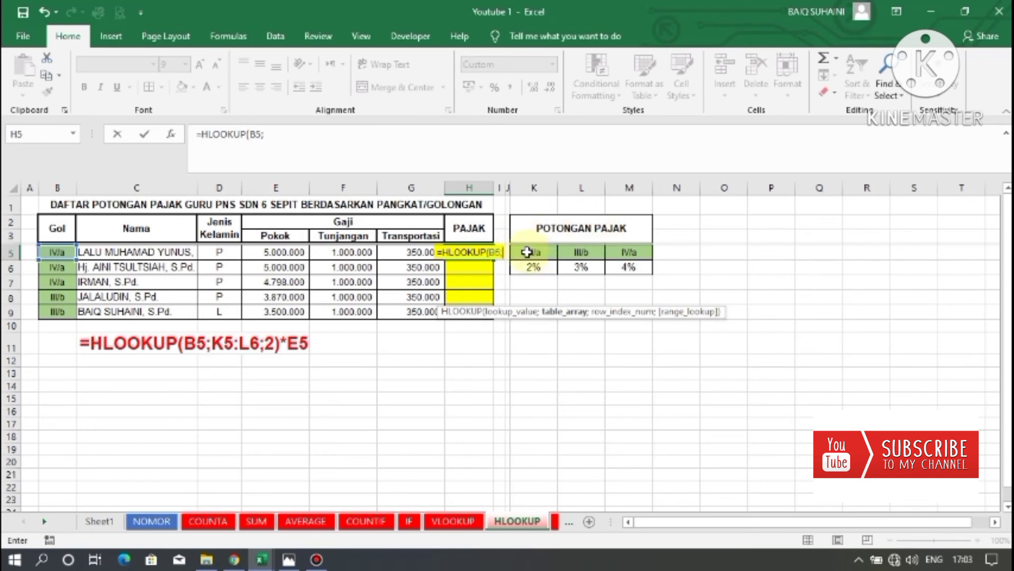
pyautogui.moveTo(527, 252); pyautogui.dragTo(627, 267)
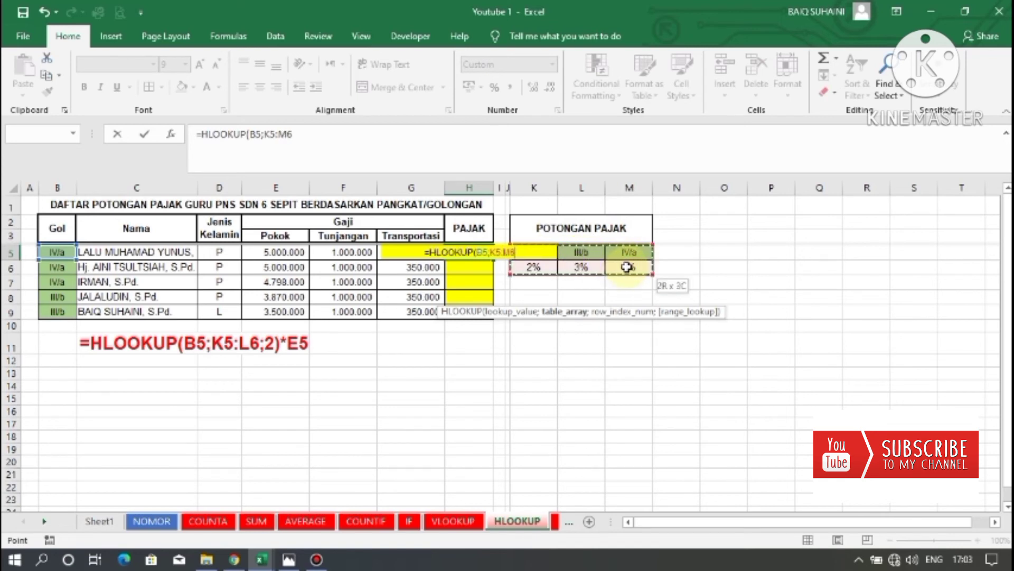
pyautogui.moveTo(626, 267); pyautogui.dragTo(627, 266)
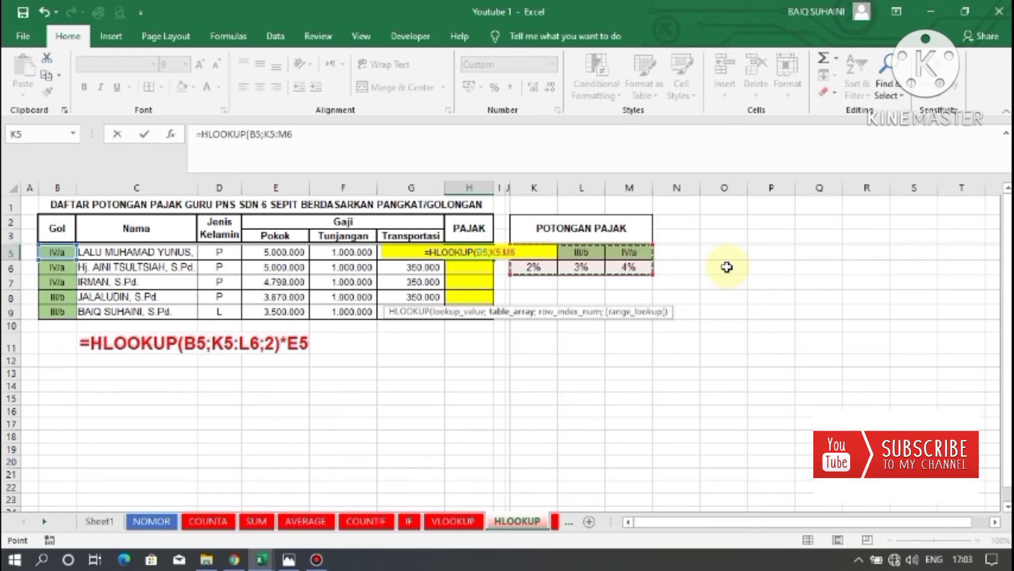
pyautogui.write(';')
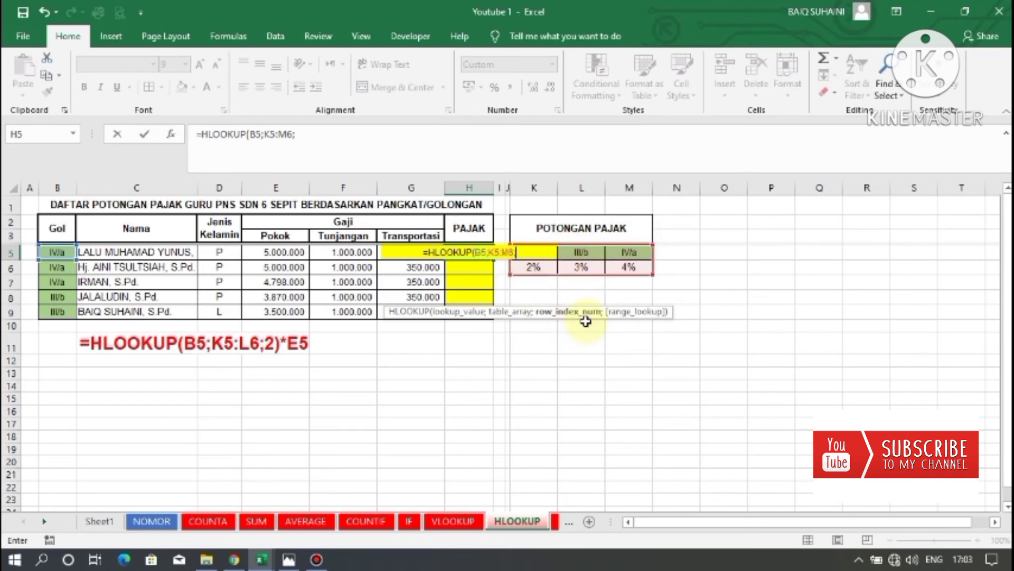
pyautogui.write('2)')
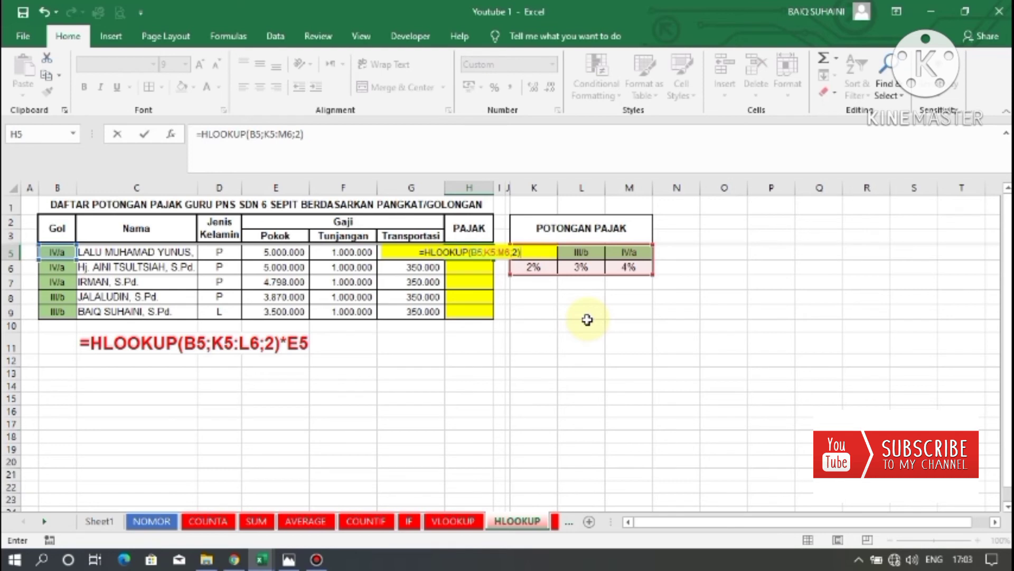
pyautogui.write('*')
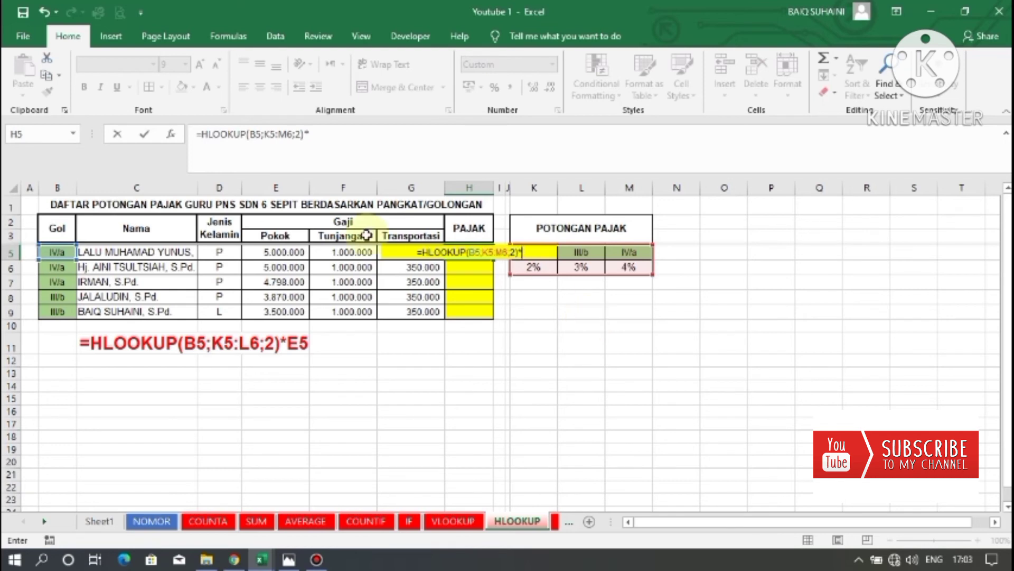
pyautogui.click(262, 253)
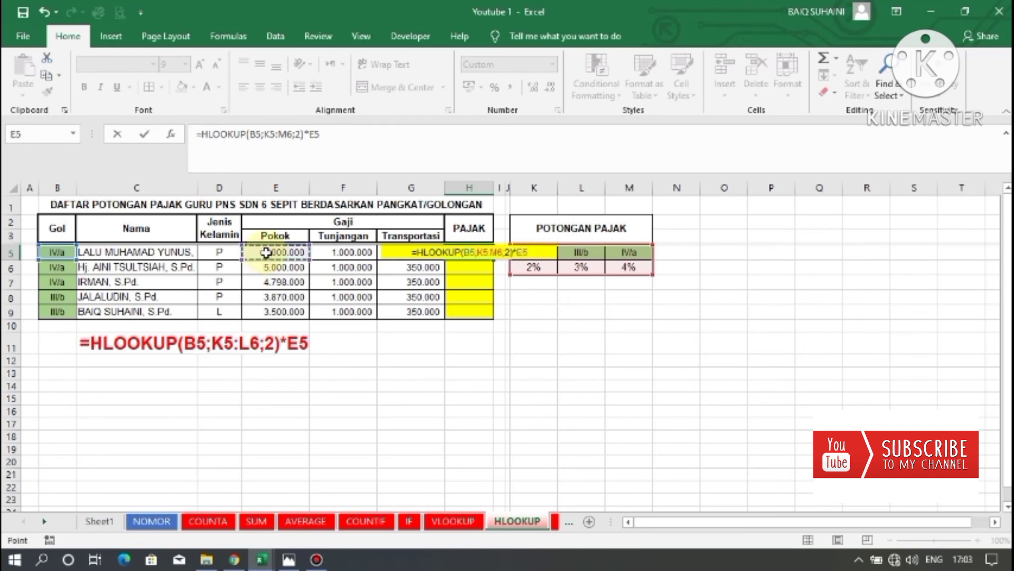
pyautogui.press('Return')
# Try filling the first PAJAK formula down to row 9, then clear H6:H9 again.
pyautogui.click(468, 254)
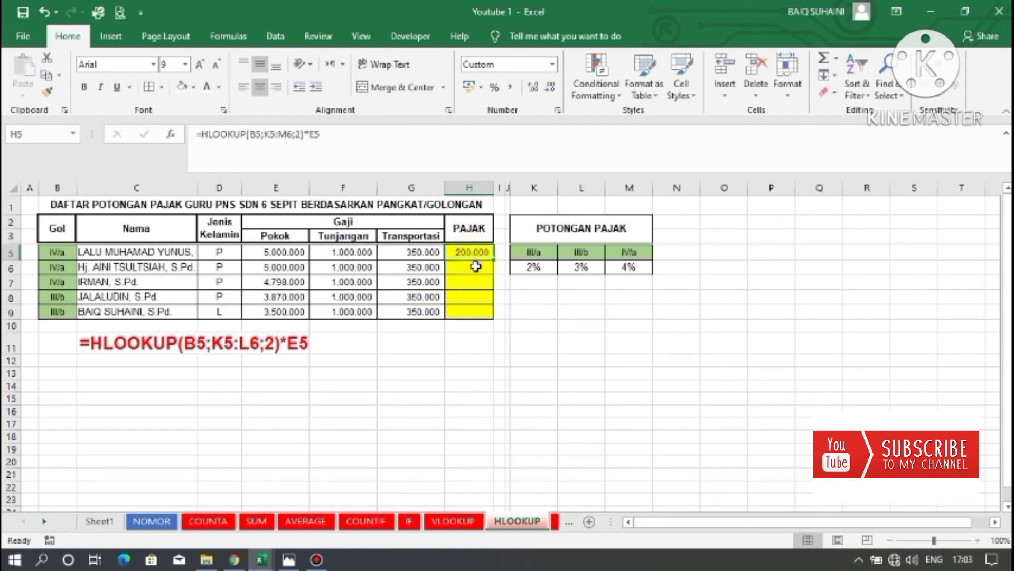
pyautogui.moveTo(494, 260); pyautogui.dragTo(491, 316)
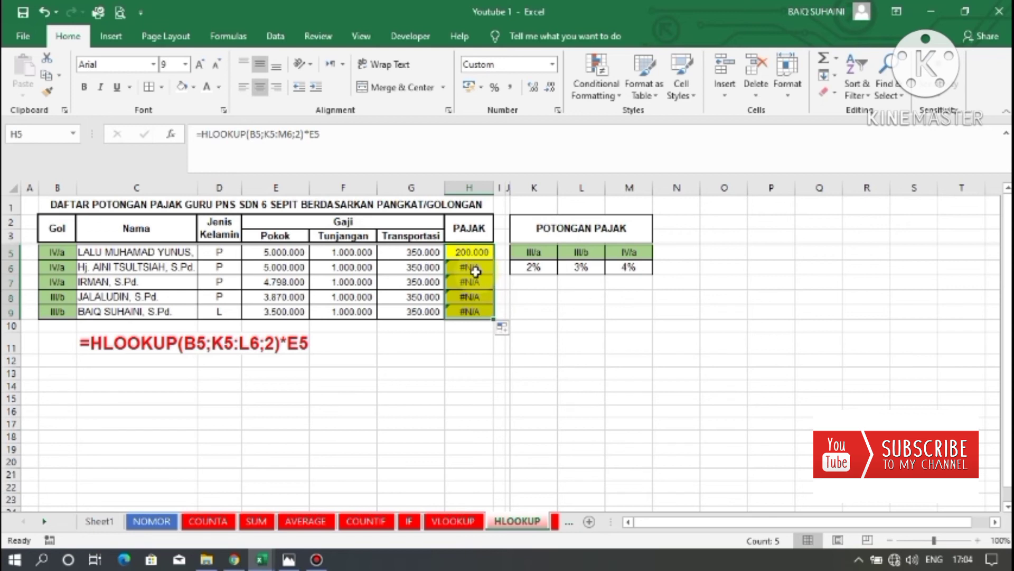
pyautogui.moveTo(473, 269); pyautogui.dragTo(471, 312)
pyautogui.press('Delete')
pyautogui.click(468, 252)
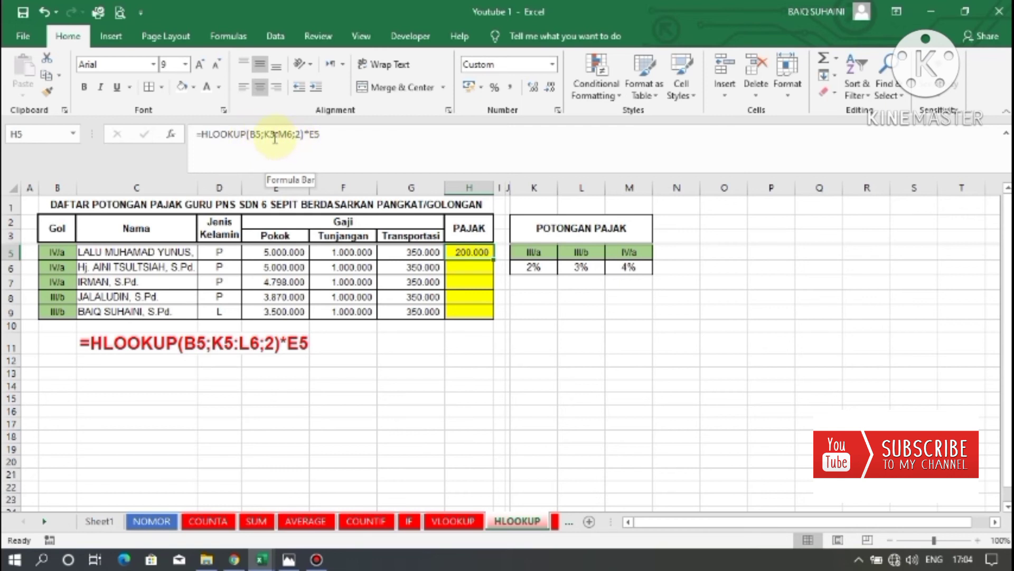
# Make the lookup range absolute as $K$5:$M$6 in the H5 formula and fill it down to H9.
pyautogui.click(286, 136)
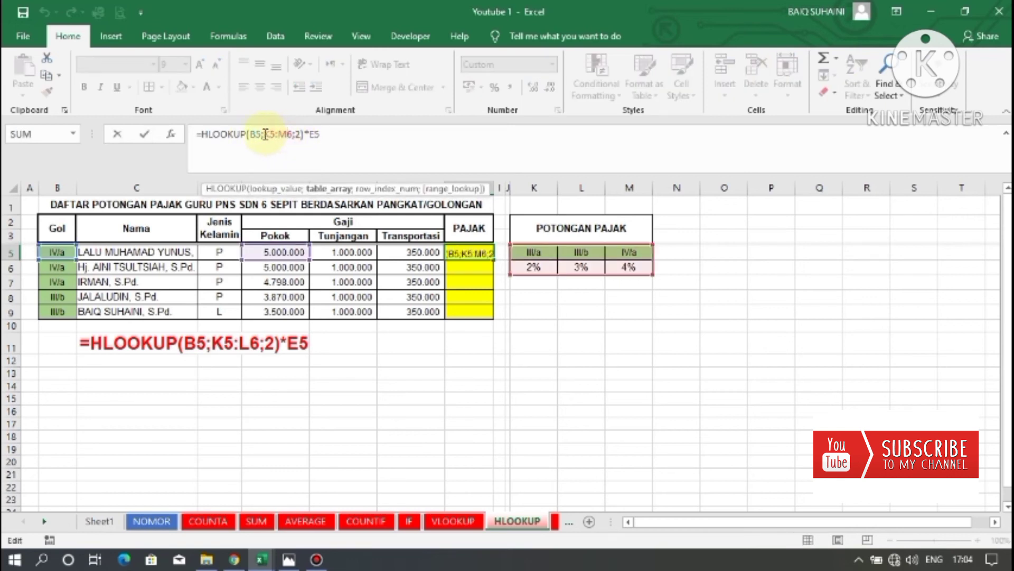
pyautogui.moveTo(265, 135); pyautogui.dragTo(292, 134)
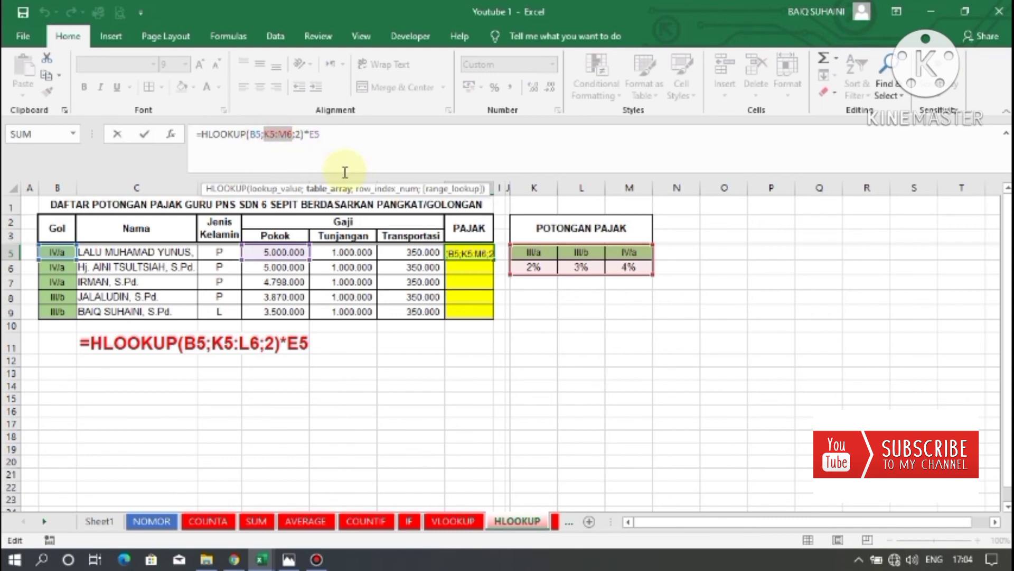
pyautogui.press('F4')
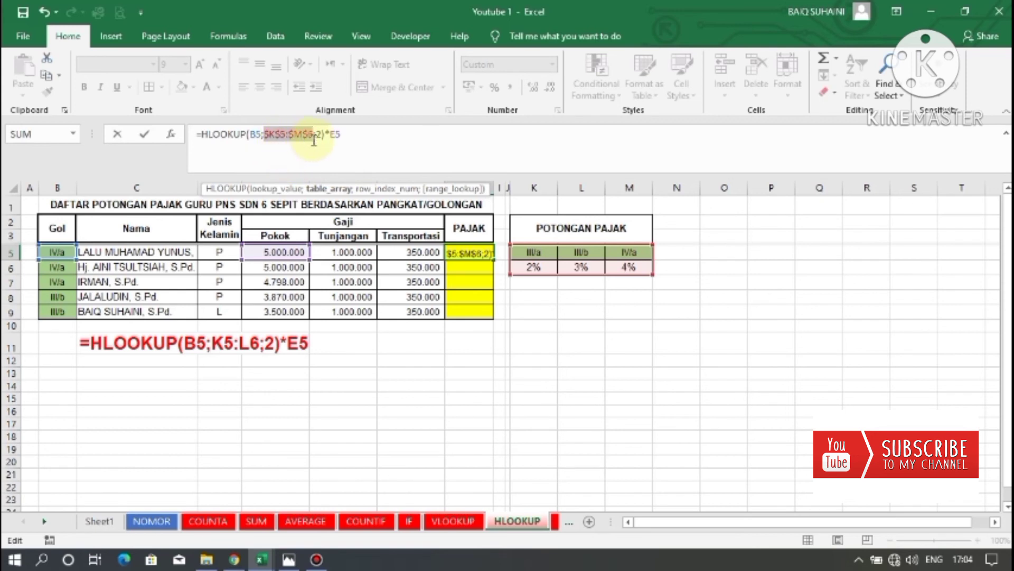
pyautogui.press('Return')
pyautogui.click(479, 254)
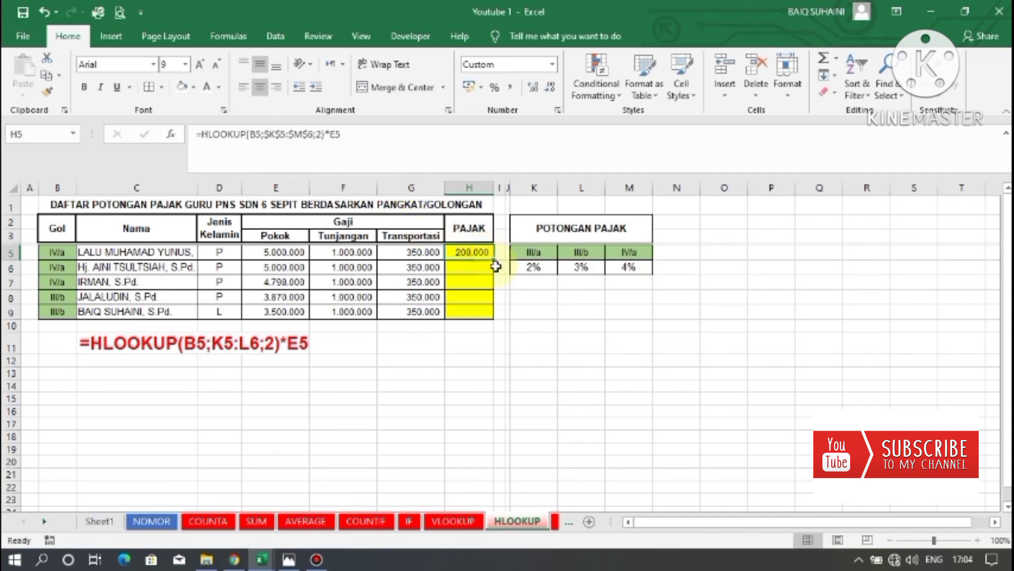
pyautogui.moveTo(497, 261); pyautogui.dragTo(490, 319)
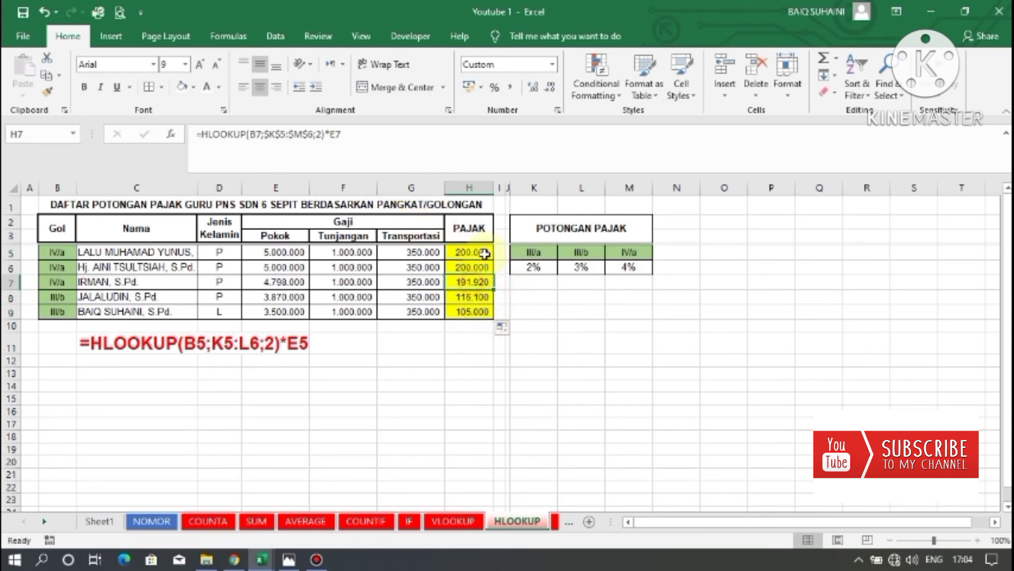
# Inspect the copied PAJAK formulas in H5:H9.
pyautogui.click(470, 252)
pyautogui.click(469, 279)
pyautogui.click(470, 268)
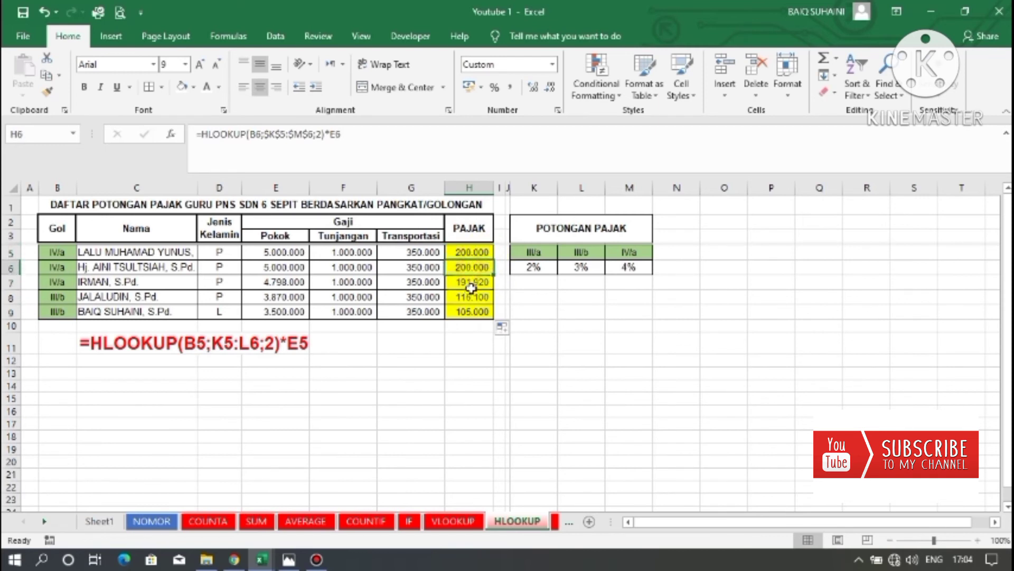
pyautogui.click(471, 286)
pyautogui.click(471, 264)
pyautogui.click(481, 254)
pyautogui.click(482, 265)
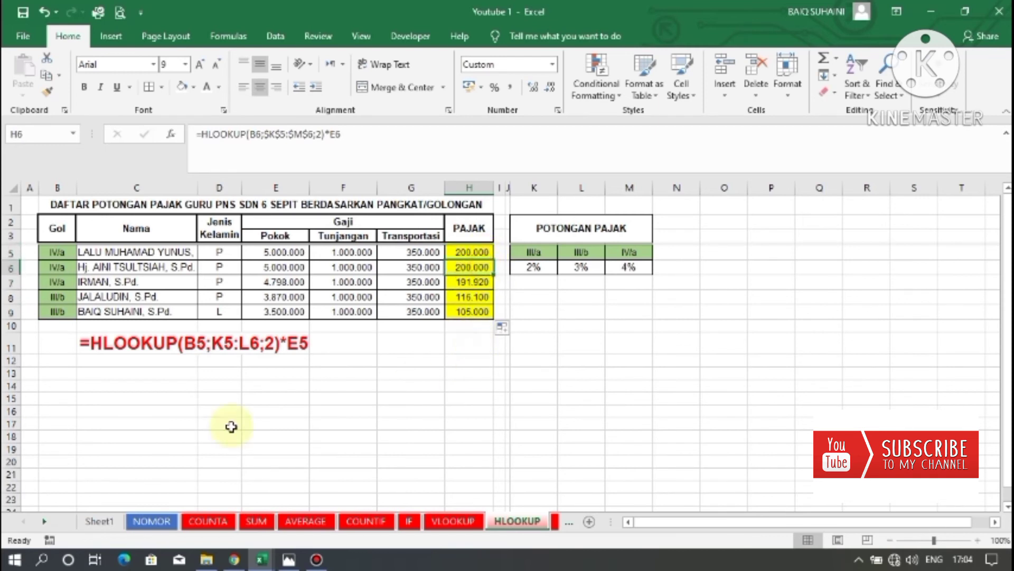
# Switch to the LOWER sheet with the student name list.
pyautogui.click(44, 521)
pyautogui.click(44, 521)
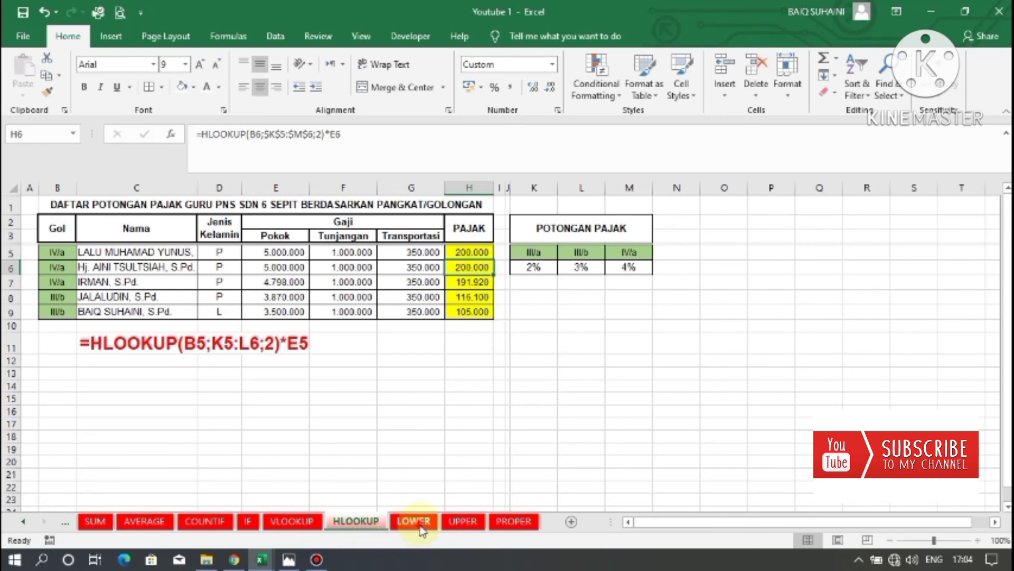
pyautogui.click(414, 521)
pyautogui.click(472, 304)
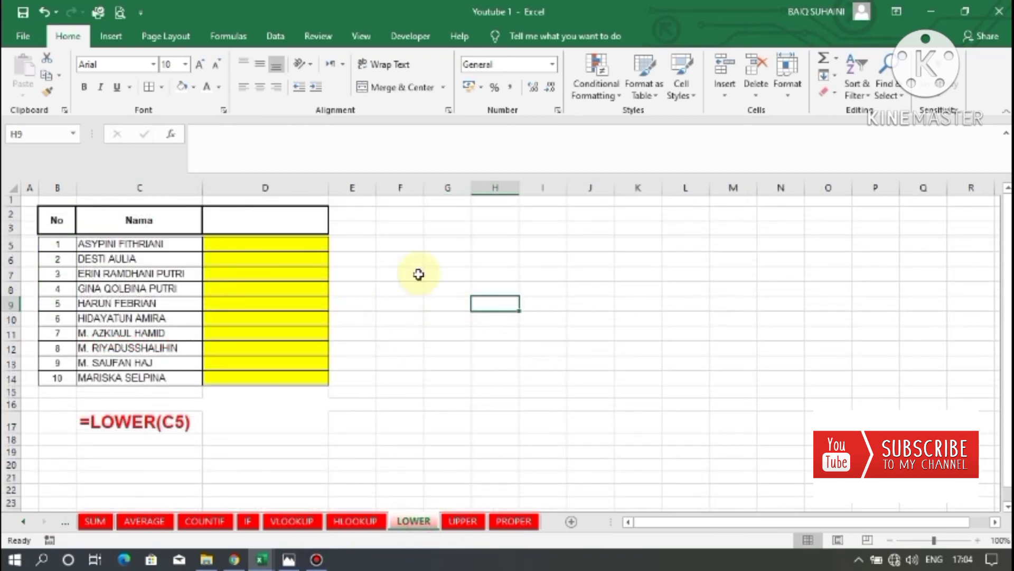
# Examine the uppercase name list in C5:C14 and the empty yellow result column D5:D14.
pyautogui.click(267, 244)
pyautogui.click(262, 269)
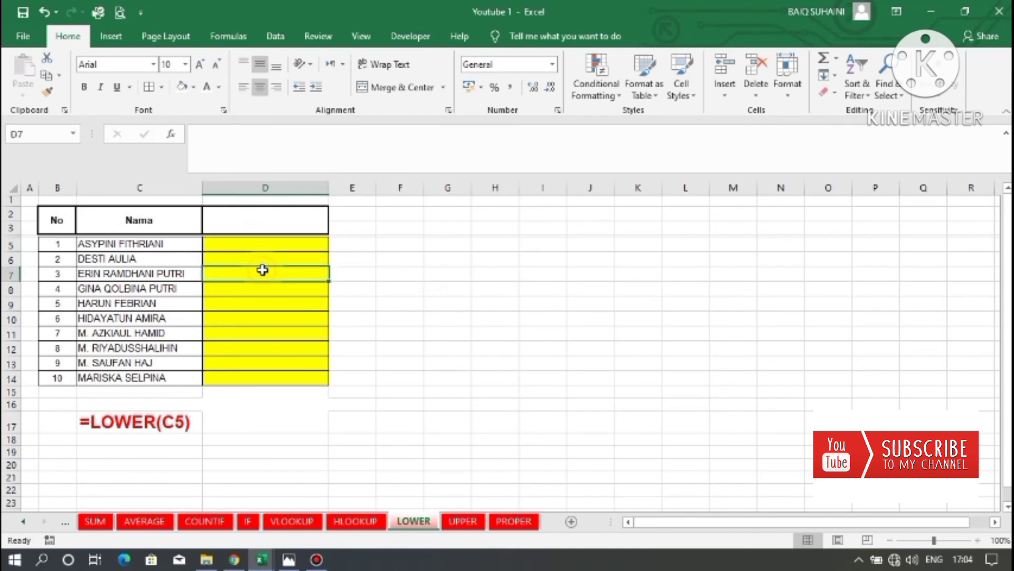
pyautogui.moveTo(256, 247); pyautogui.dragTo(256, 374)
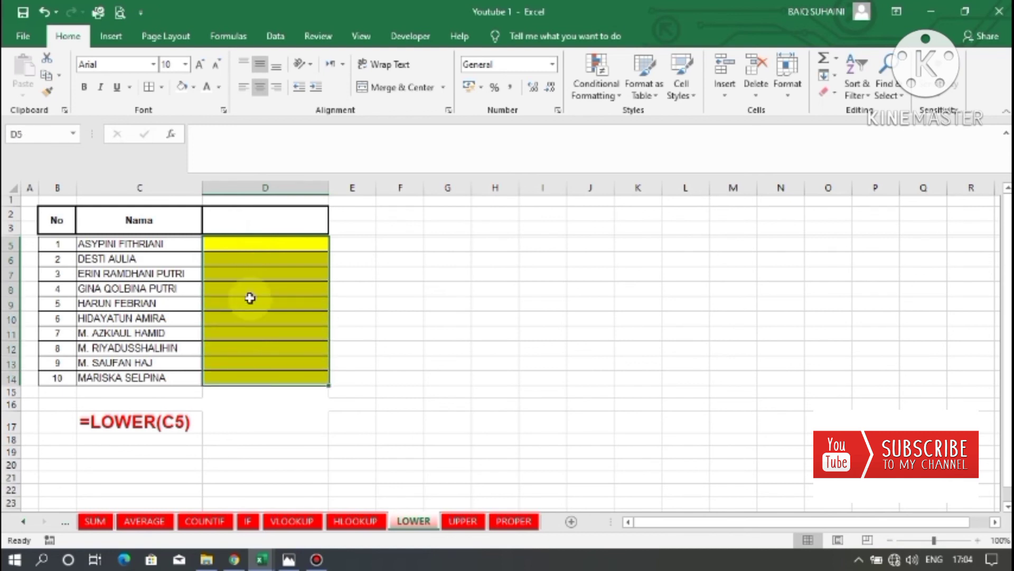
pyautogui.moveTo(229, 249); pyautogui.dragTo(228, 318)
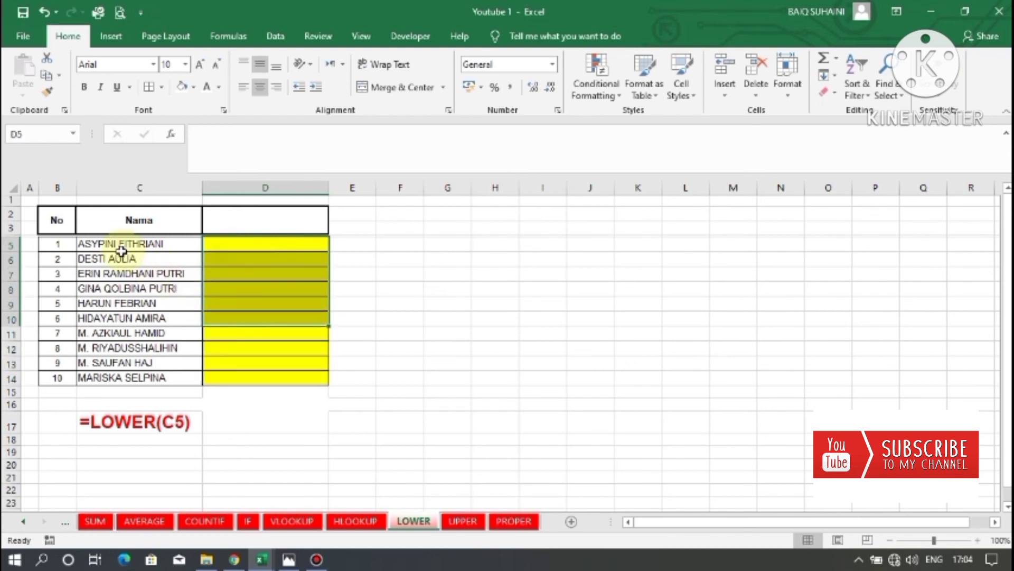
pyautogui.moveTo(111, 243); pyautogui.dragTo(101, 379)
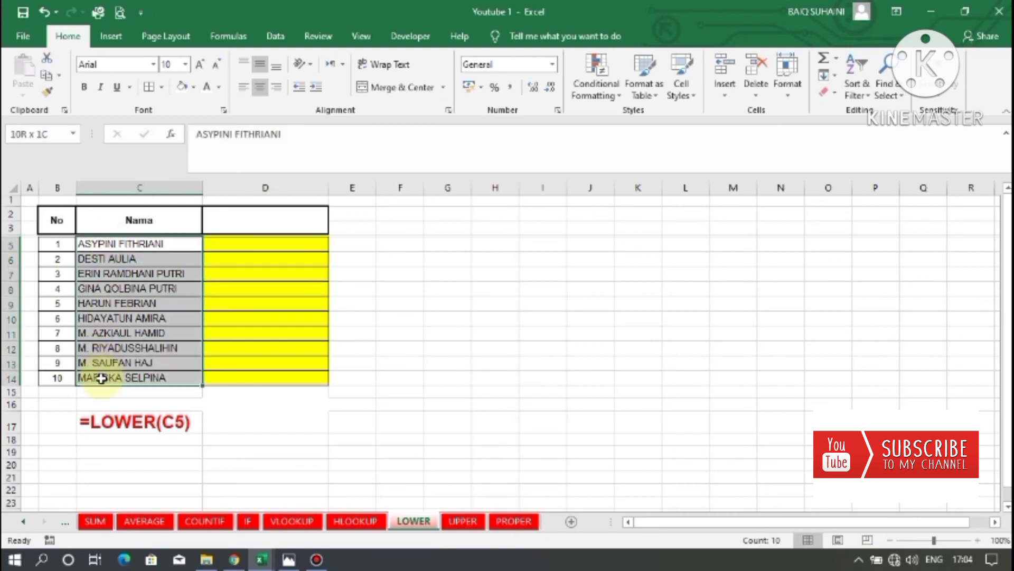
pyautogui.moveTo(103, 248); pyautogui.dragTo(113, 378)
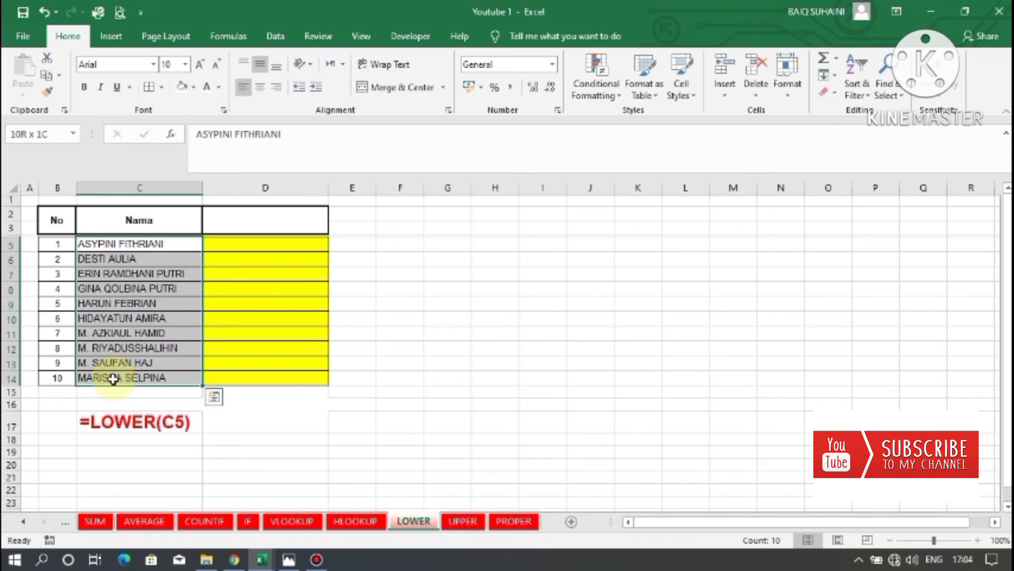
pyautogui.click(247, 303)
# Enter the formula =LOWER(C5) in D5 to convert the first name to lowercase.
pyautogui.click(251, 242)
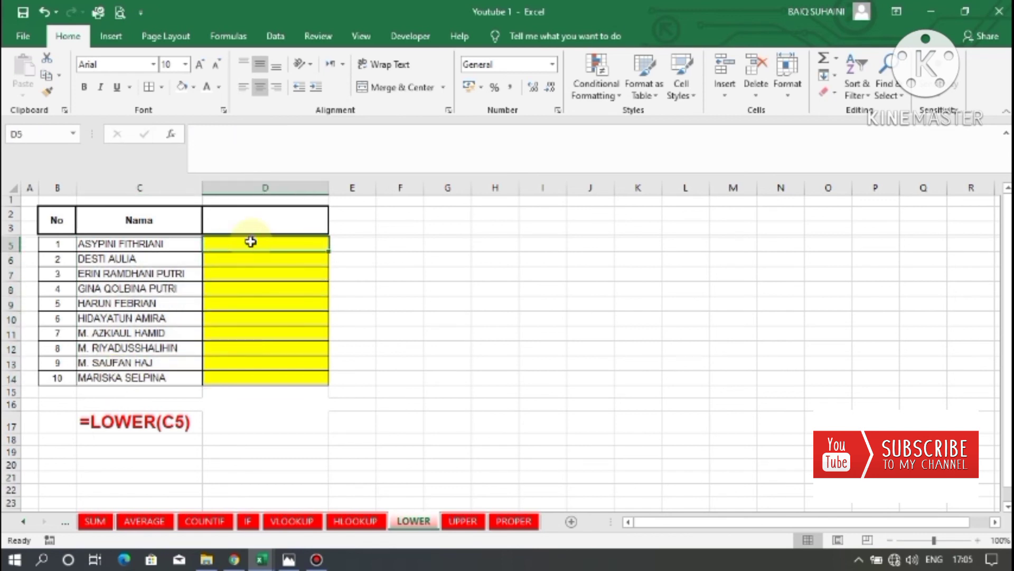
pyautogui.write('=')
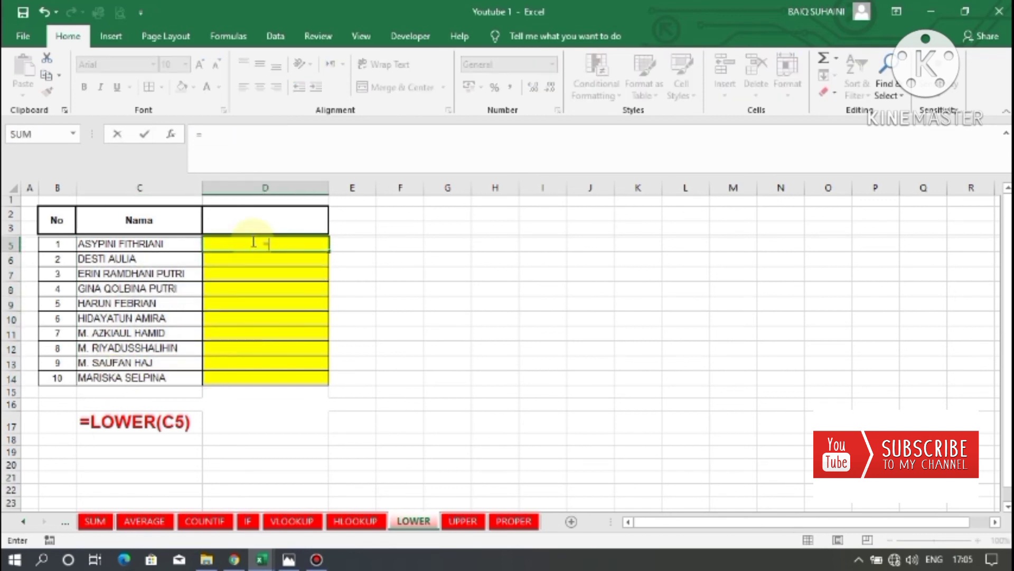
pyautogui.write('LOWER')
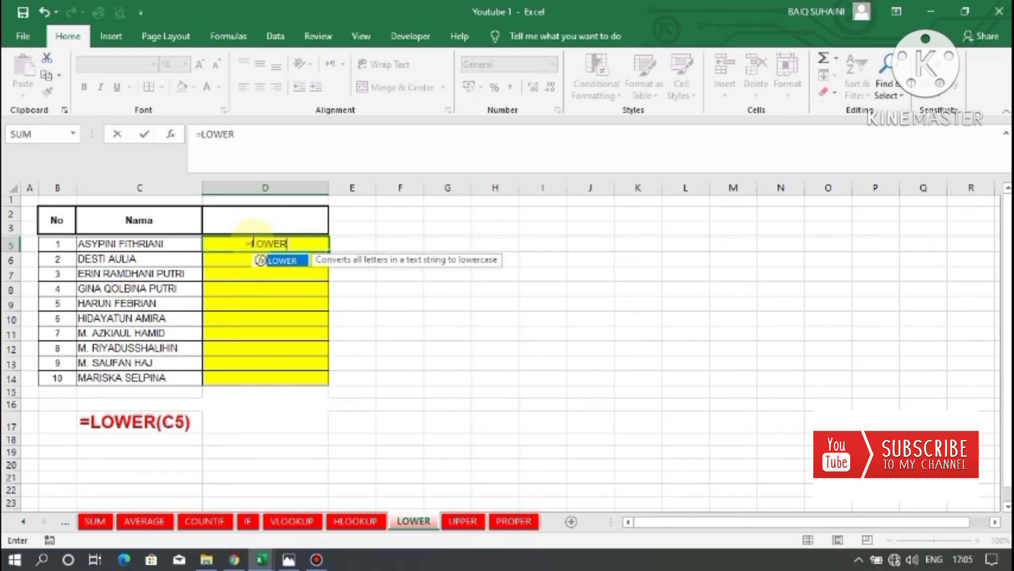
pyautogui.write('(')
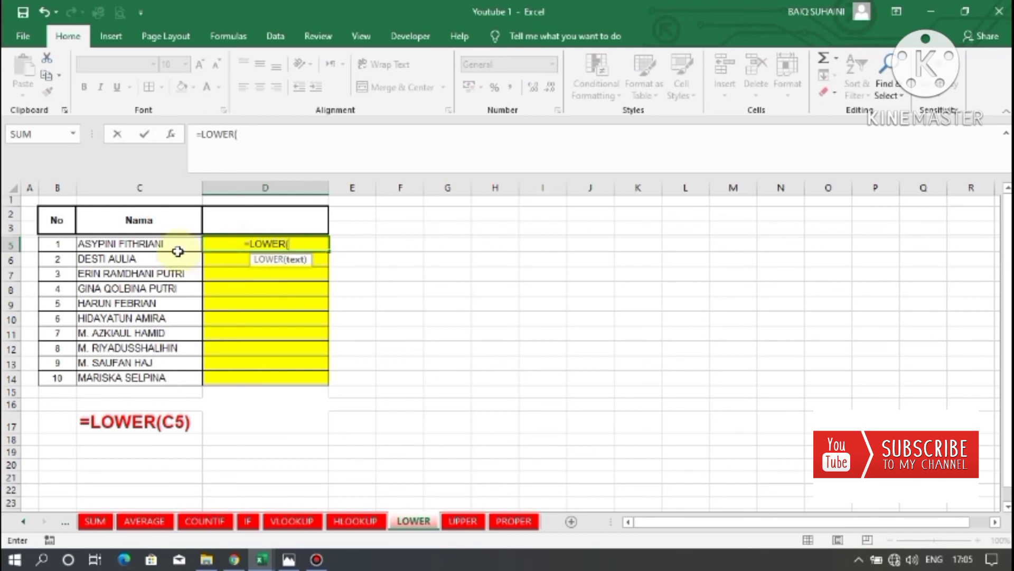
pyautogui.click(146, 244)
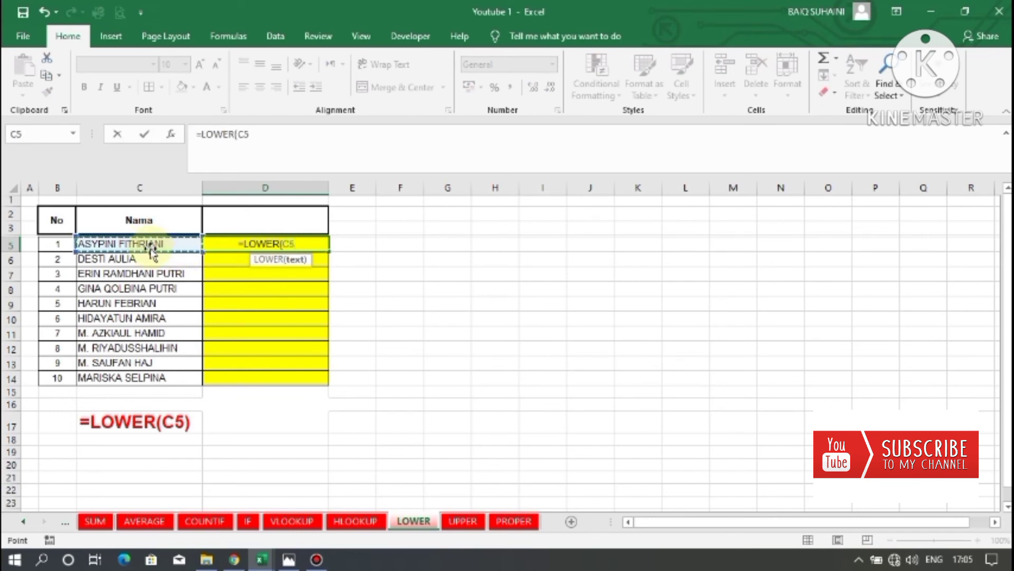
pyautogui.write(')')
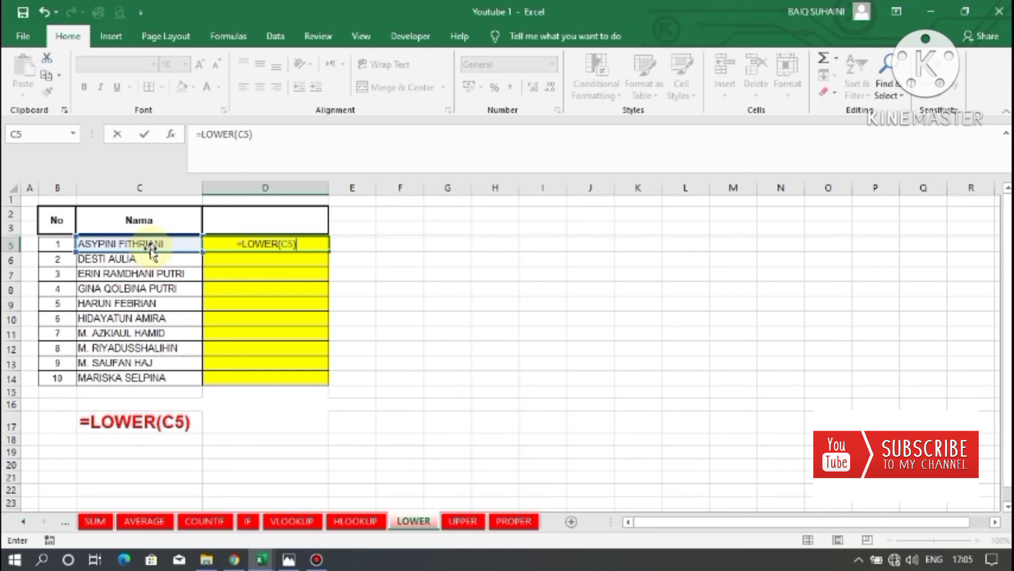
pyautogui.press('Return')
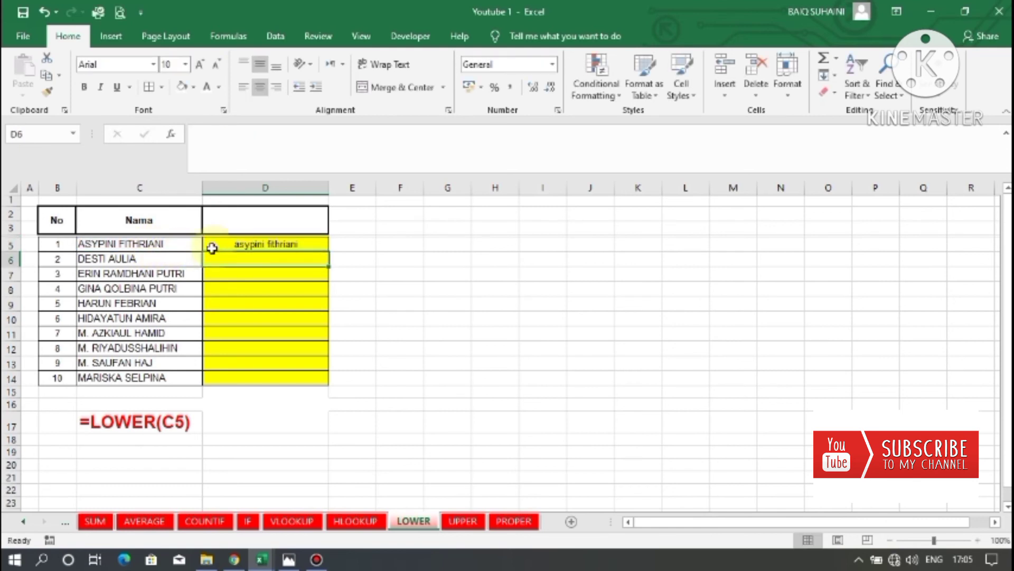
# Fill the LOWER formula from D5 down to D14 for all ten names.
pyautogui.click(248, 245)
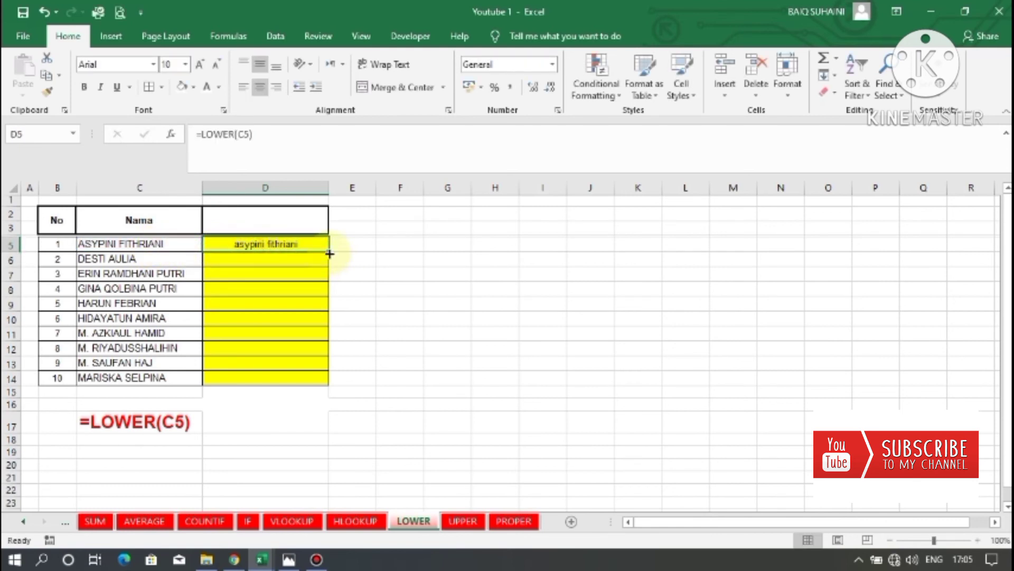
pyautogui.moveTo(330, 253); pyautogui.dragTo(324, 385)
pyautogui.moveTo(280, 247); pyautogui.dragTo(264, 378)
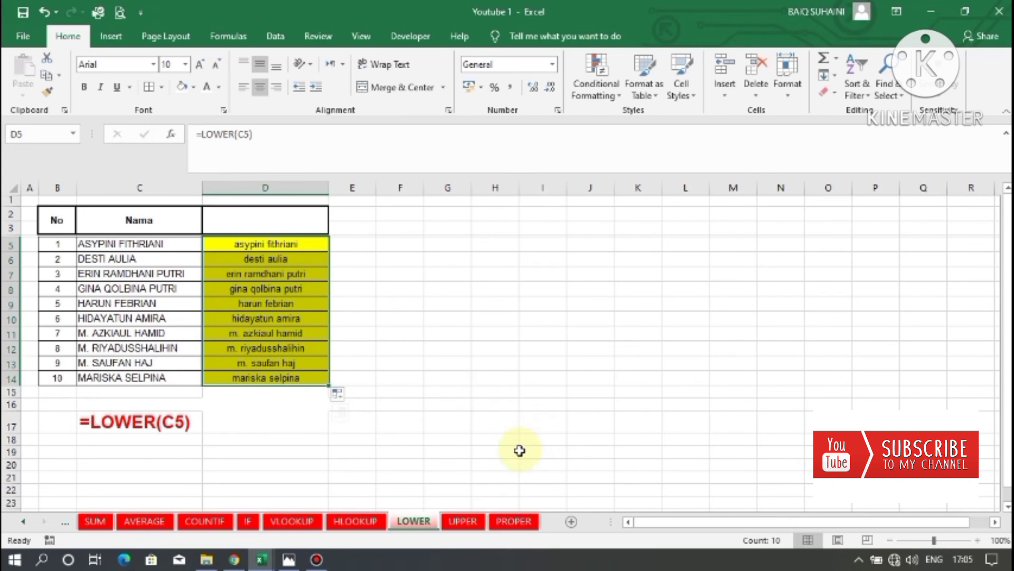
# On the UPPER sheet, enter the formula =UPPER(C5) in D5.
pyautogui.click(461, 522)
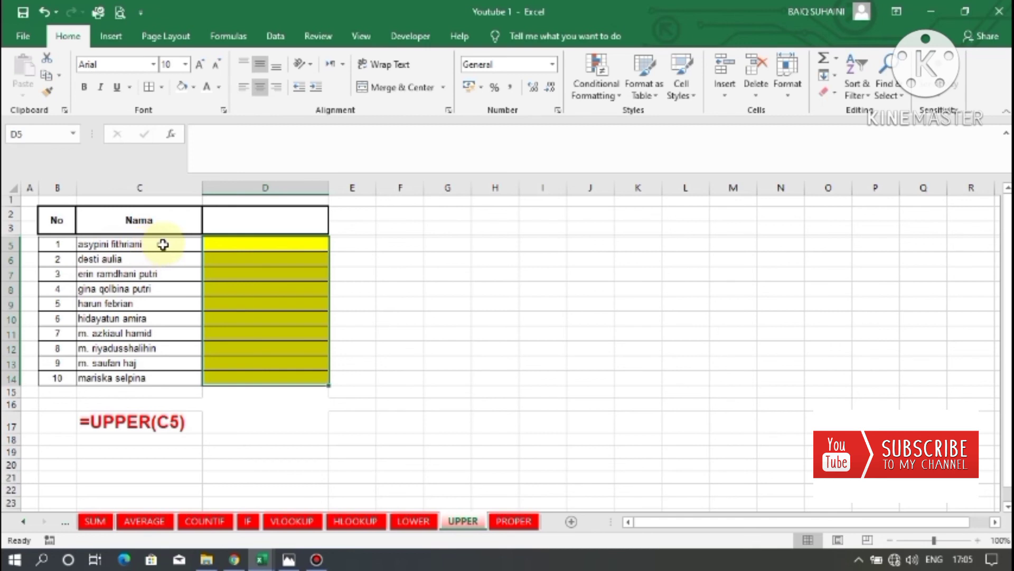
pyautogui.click(243, 262)
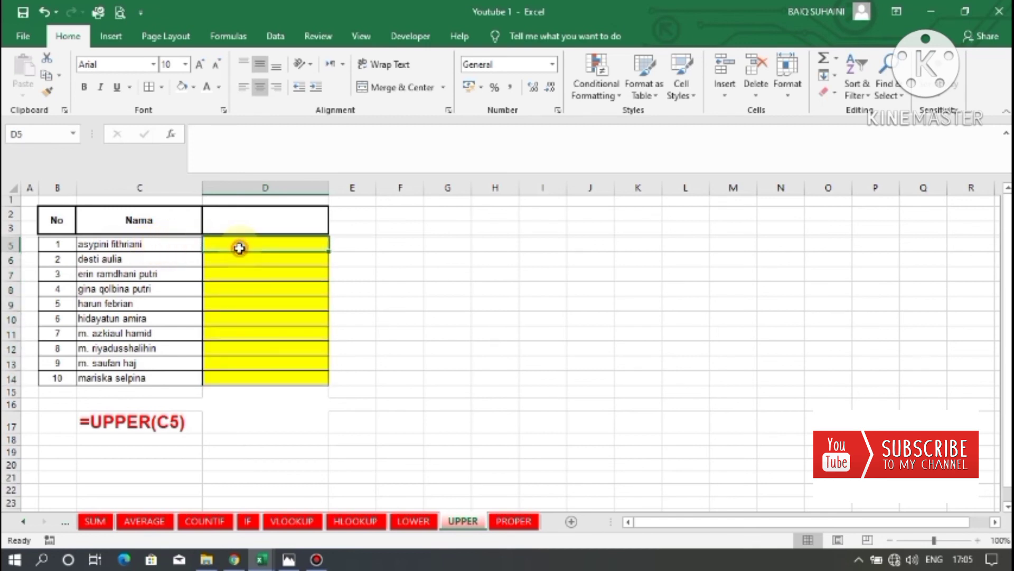
pyautogui.moveTo(150, 243); pyautogui.dragTo(147, 351)
pyautogui.click(254, 244)
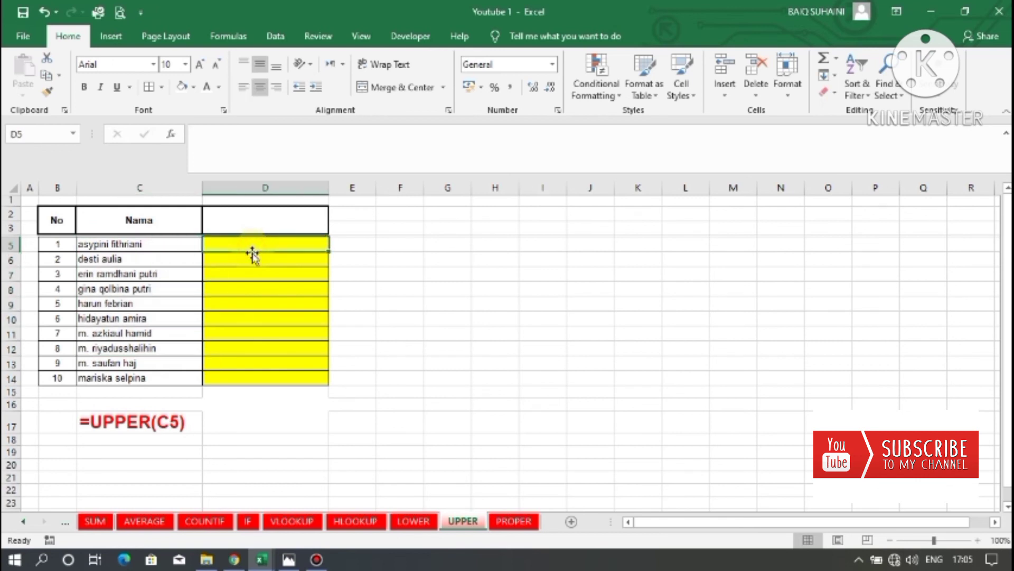
pyautogui.write('=UPPER')
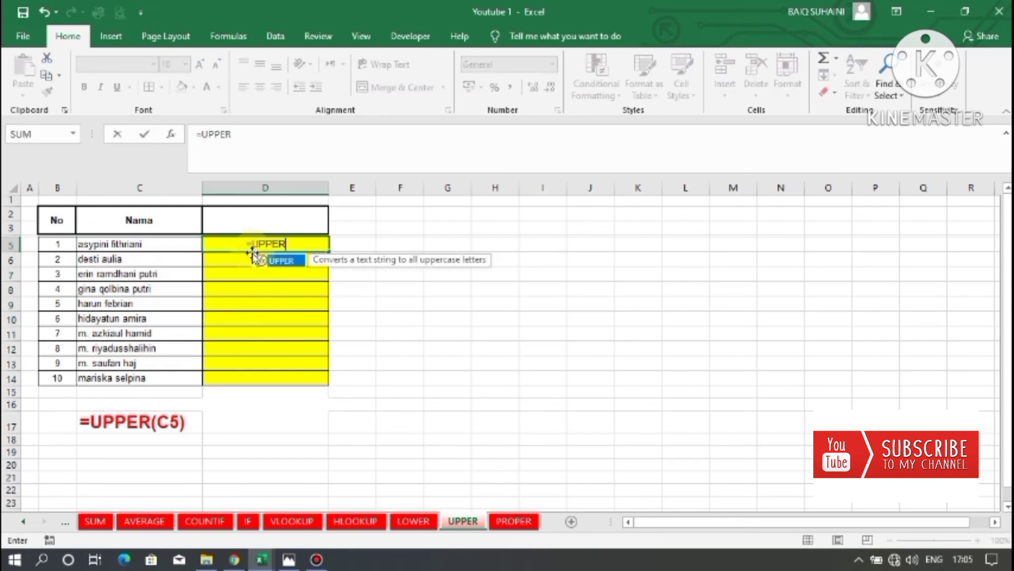
pyautogui.write('(')
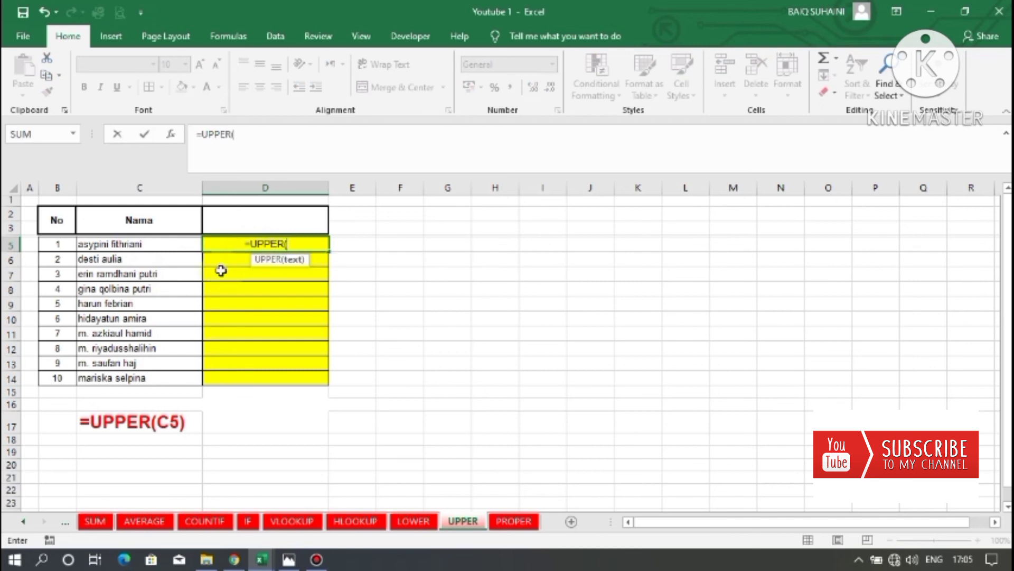
pyautogui.click(154, 245)
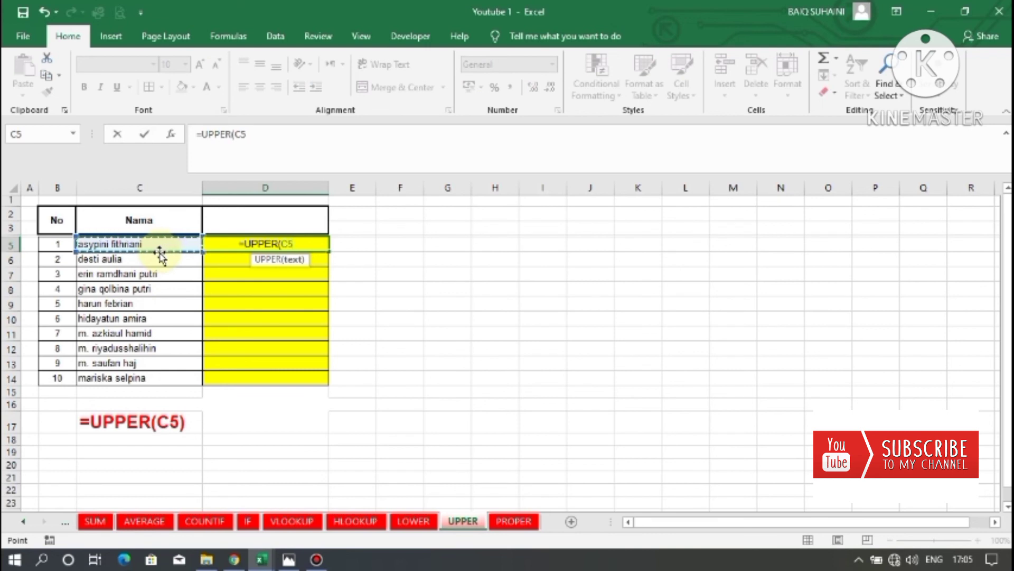
pyautogui.write(')')
pyautogui.press('Return')
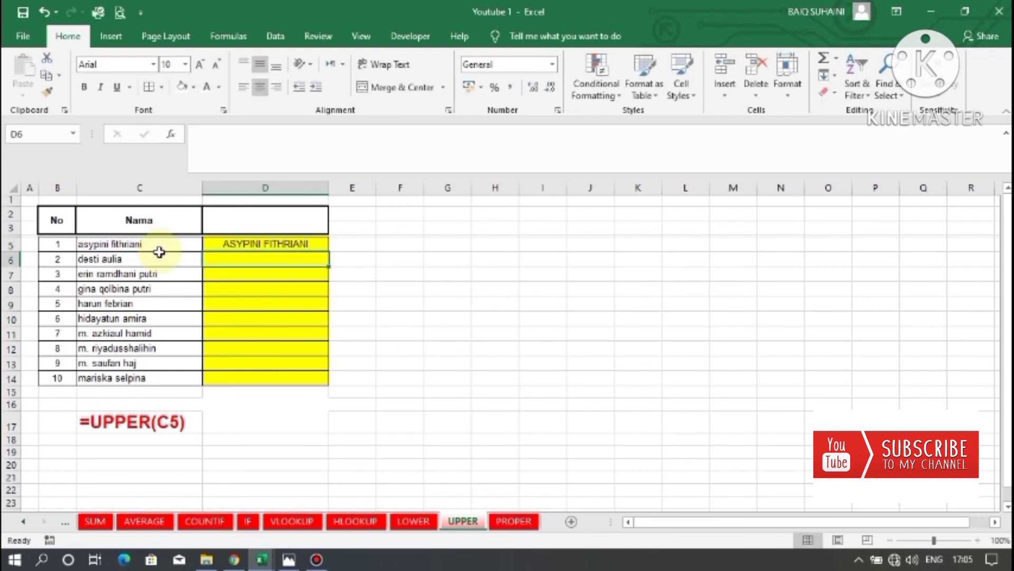
# Fill the UPPER formula from D5 down to D14 and check the copied formulas.
pyautogui.click(237, 243)
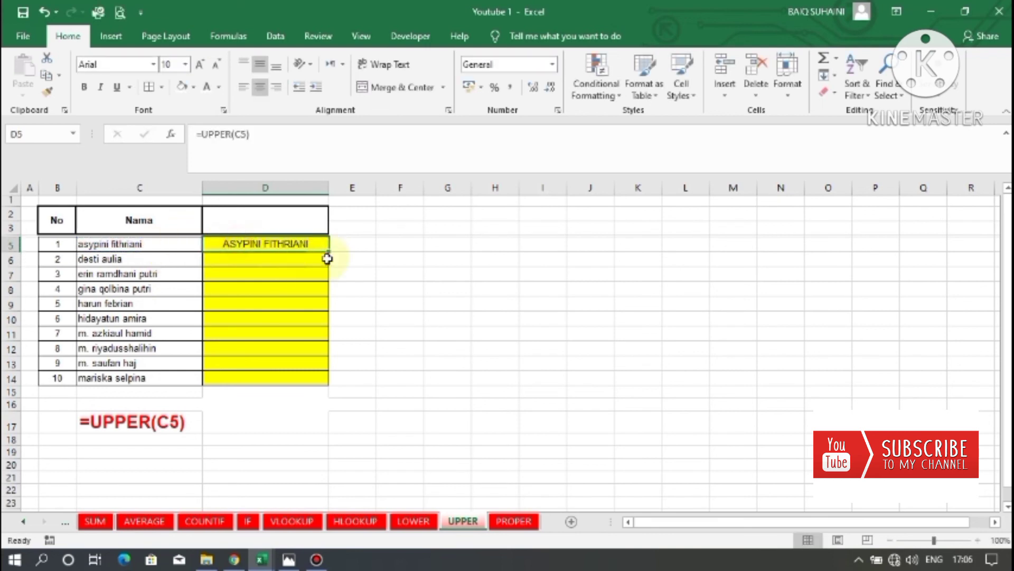
pyautogui.moveTo(330, 253); pyautogui.dragTo(332, 389)
pyautogui.click(296, 299)
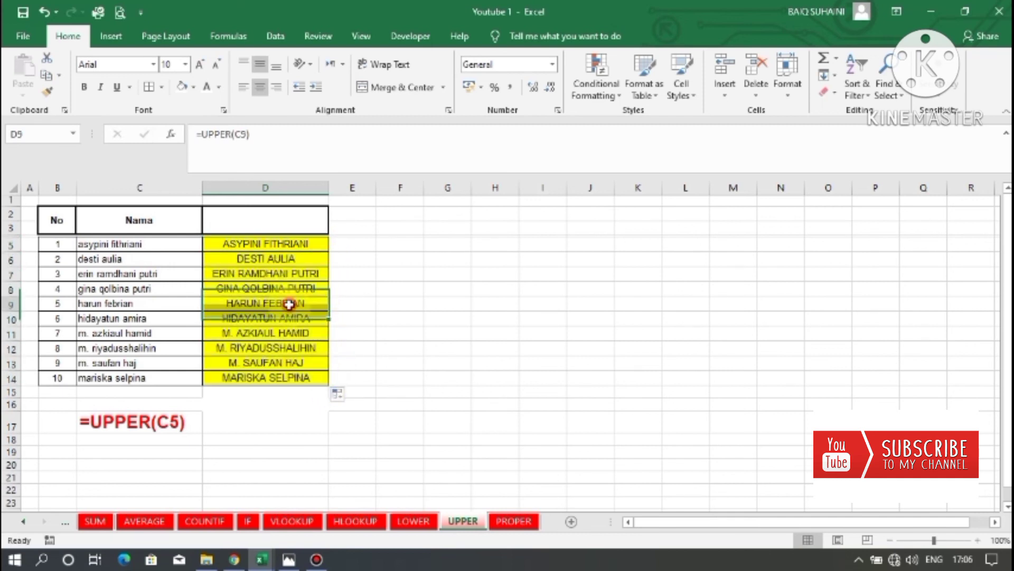
pyautogui.click(277, 272)
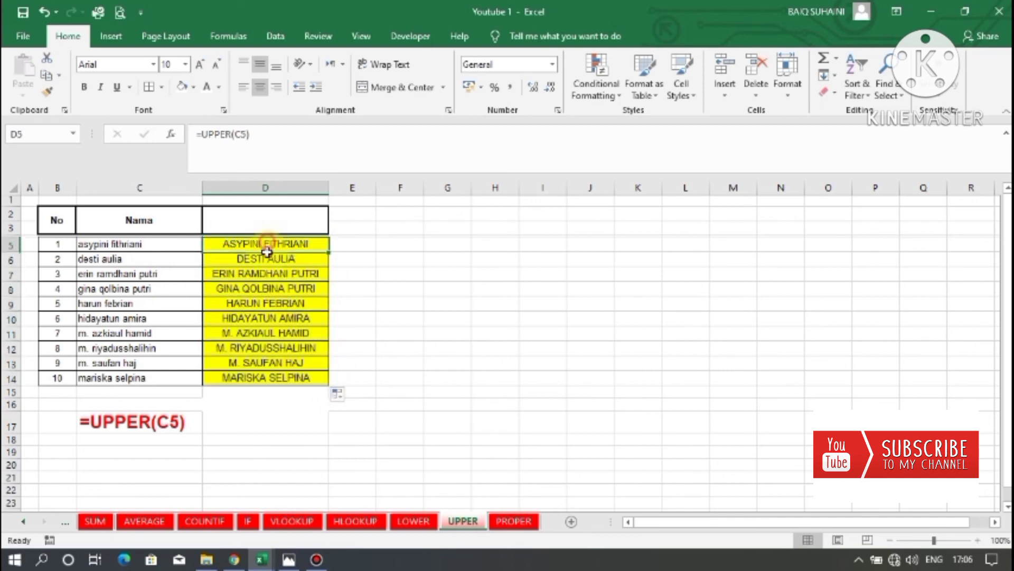
pyautogui.moveTo(268, 241); pyautogui.dragTo(267, 378)
pyautogui.click(290, 316)
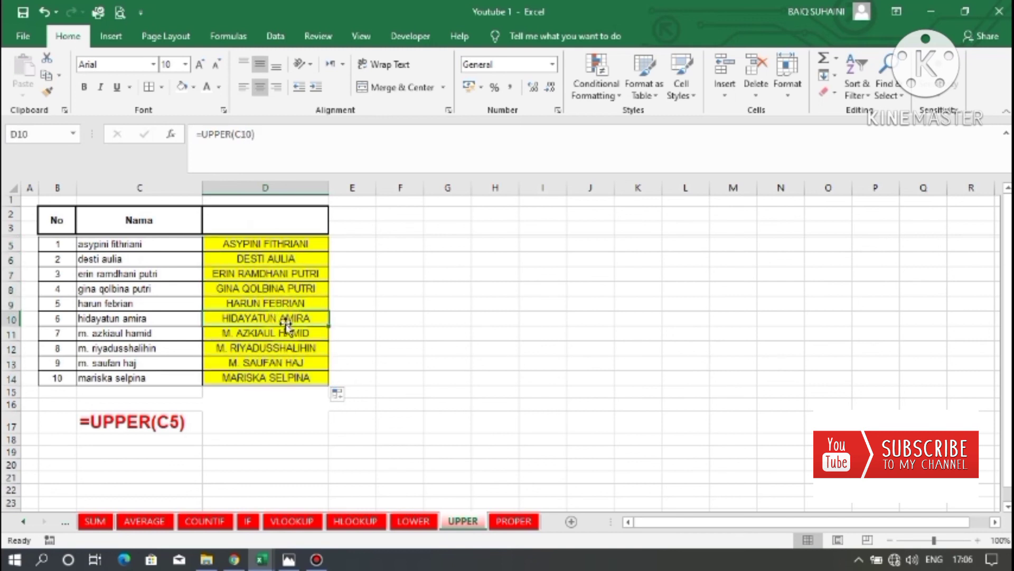
# On the PROPER sheet, enter the formula =PROPER(C5) in D5.
pyautogui.click(511, 521)
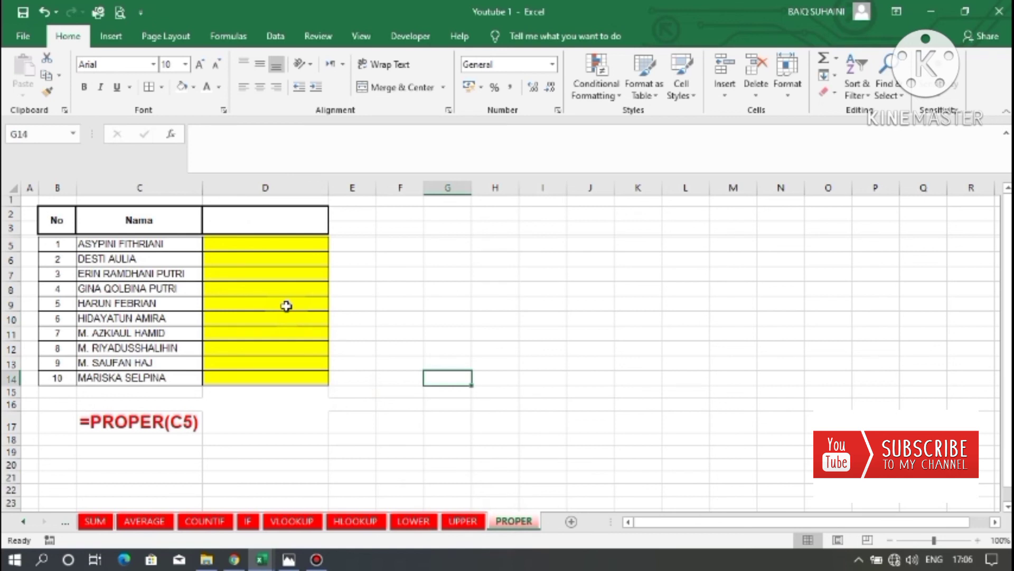
pyautogui.click(233, 245)
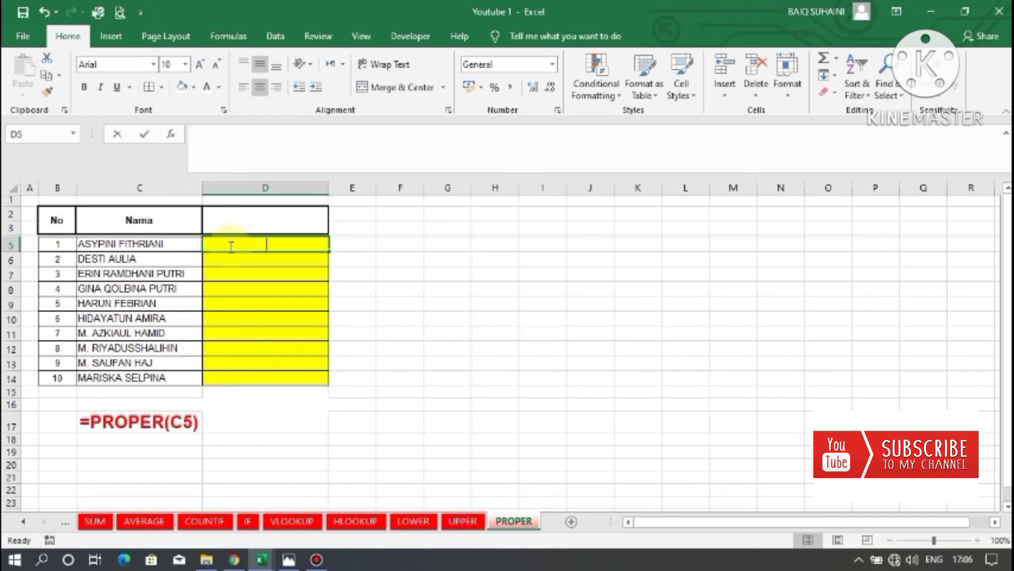
pyautogui.write('=UPP')
pyautogui.press('BackSpace')
pyautogui.press('BackSpace')
pyautogui.press('BackSpace')
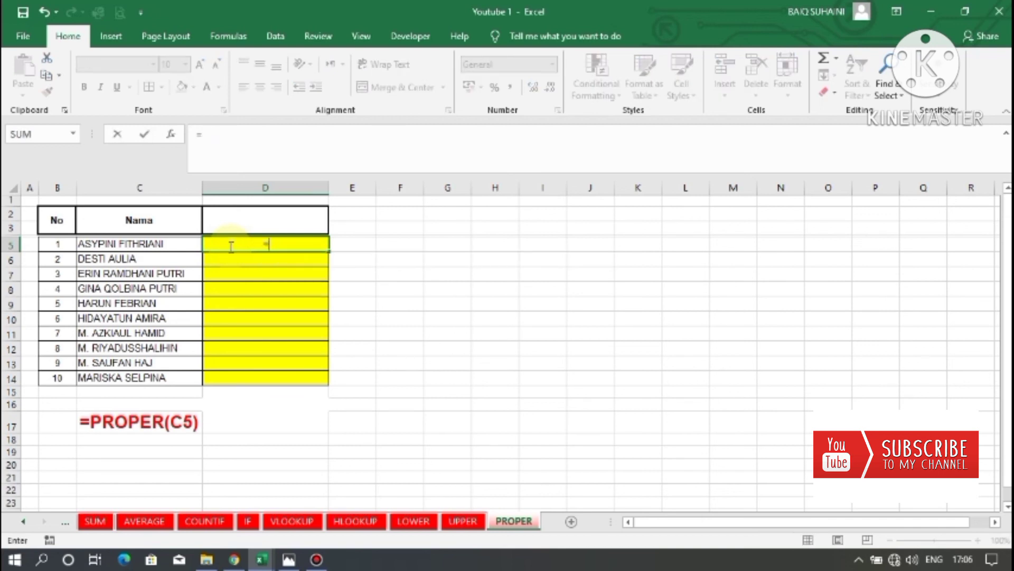
pyautogui.write('PROP')
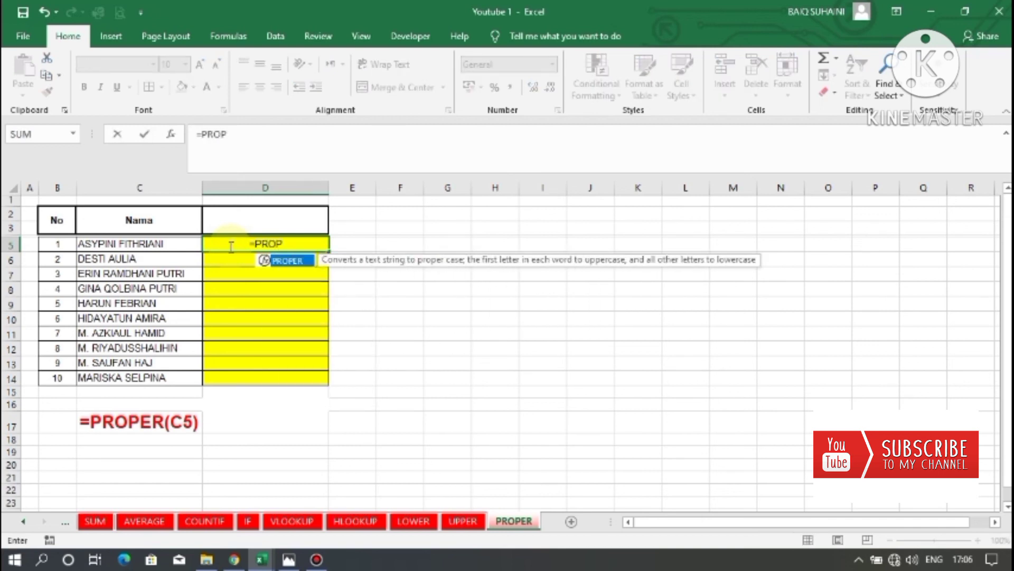
pyautogui.write('ER(')
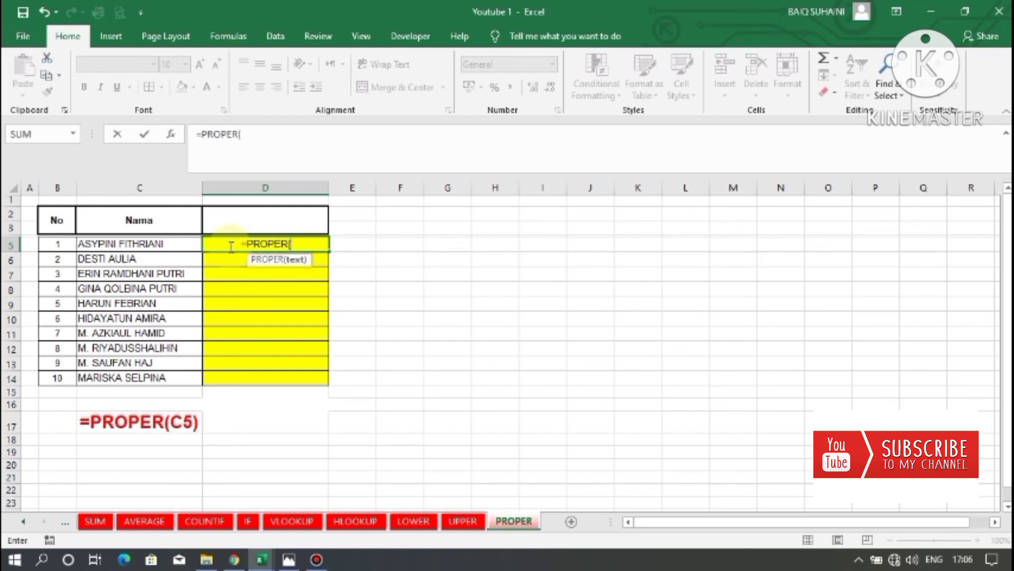
pyautogui.click(147, 243)
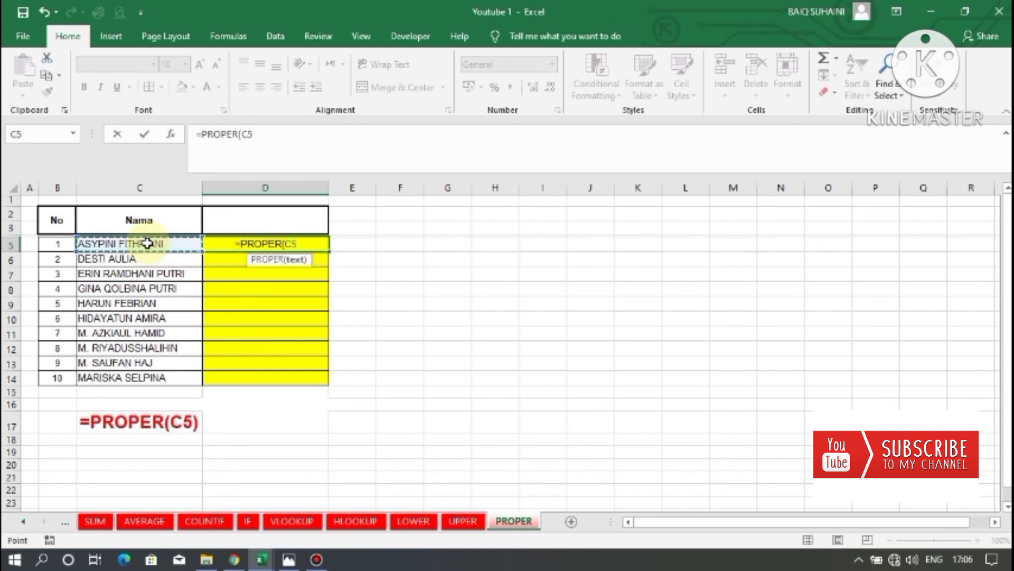
pyautogui.write(')')
pyautogui.press('Return')
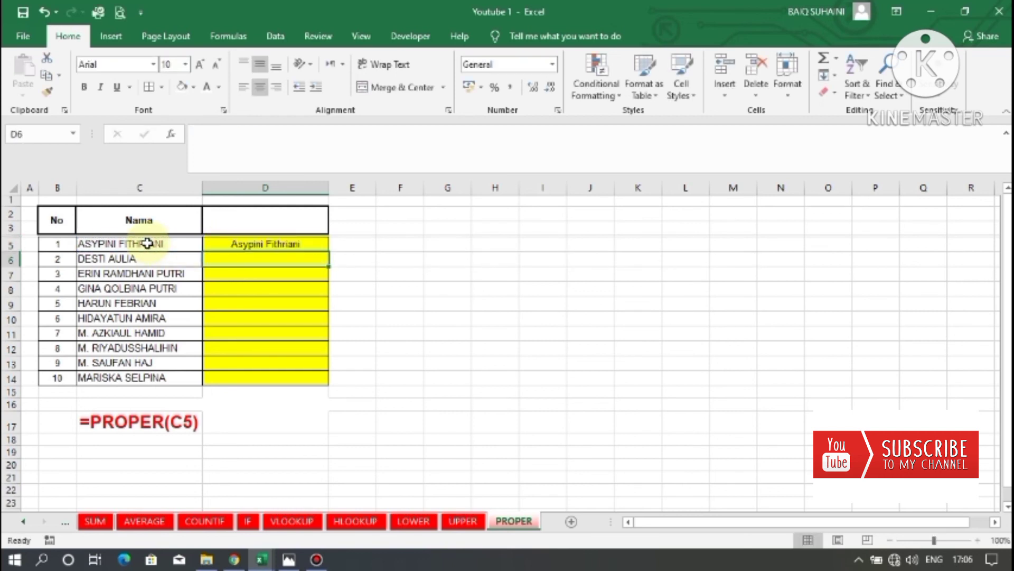
# Fill the PROPER formula from D5 down to D14 and check the copied formulas.
pyautogui.scroll(-1, 167, 254)
pyautogui.scroll(1, 233, 280)
pyautogui.click(238, 244)
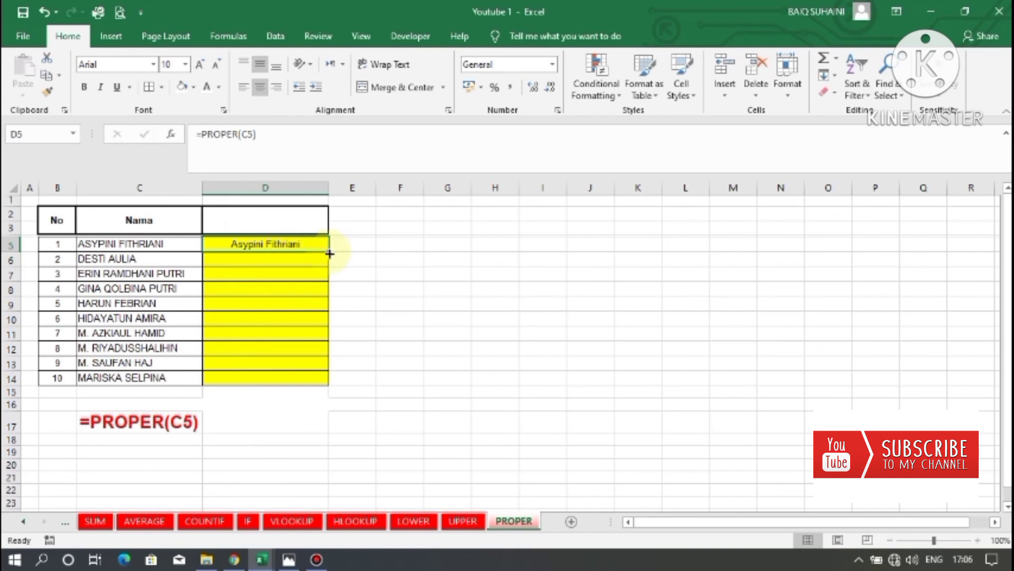
pyautogui.moveTo(330, 254); pyautogui.dragTo(321, 389)
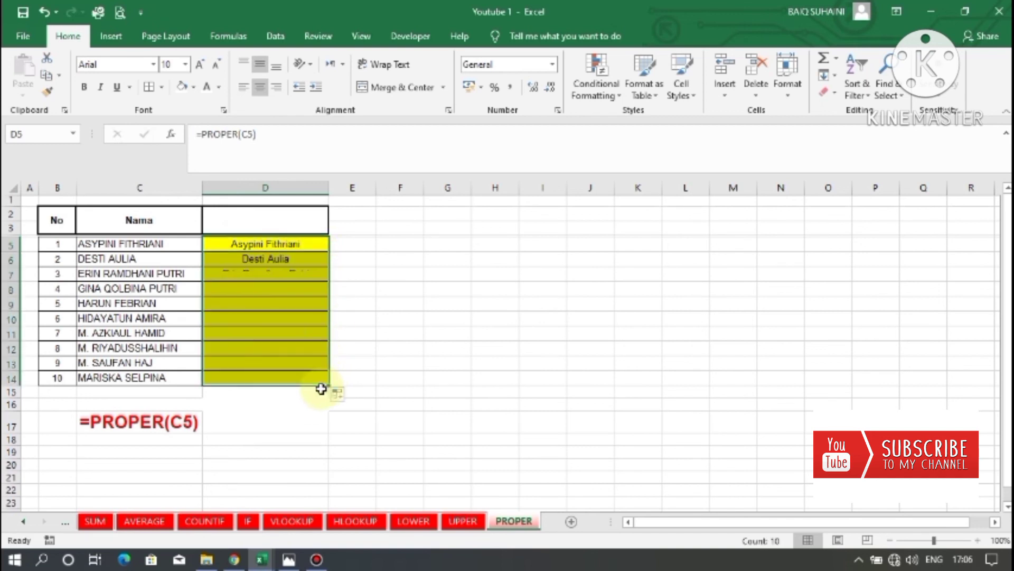
pyautogui.click(271, 347)
pyautogui.click(275, 364)
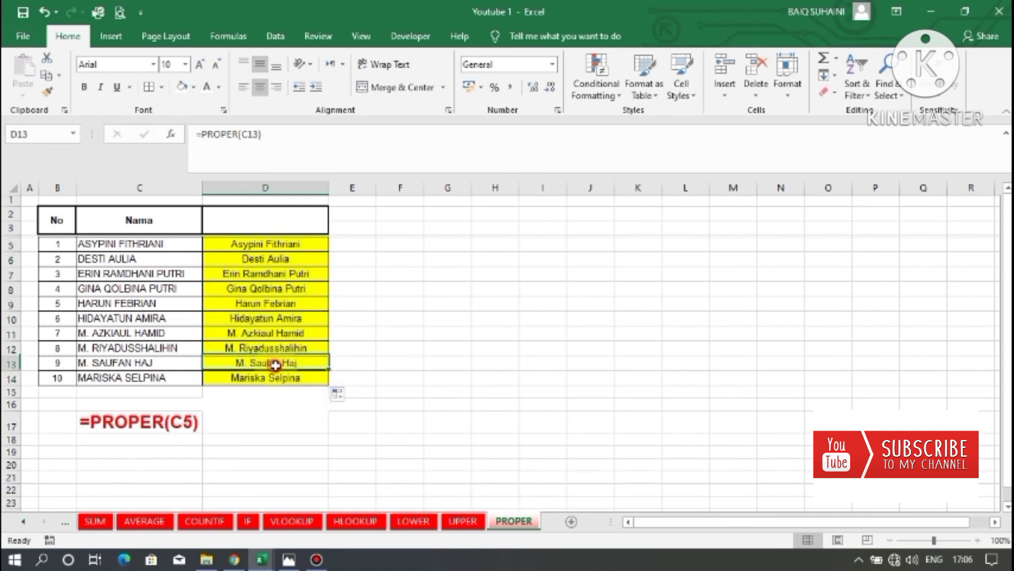
# Inspect the copied PROPER formulas in column D, working upward from D14.
pyautogui.click(259, 379)
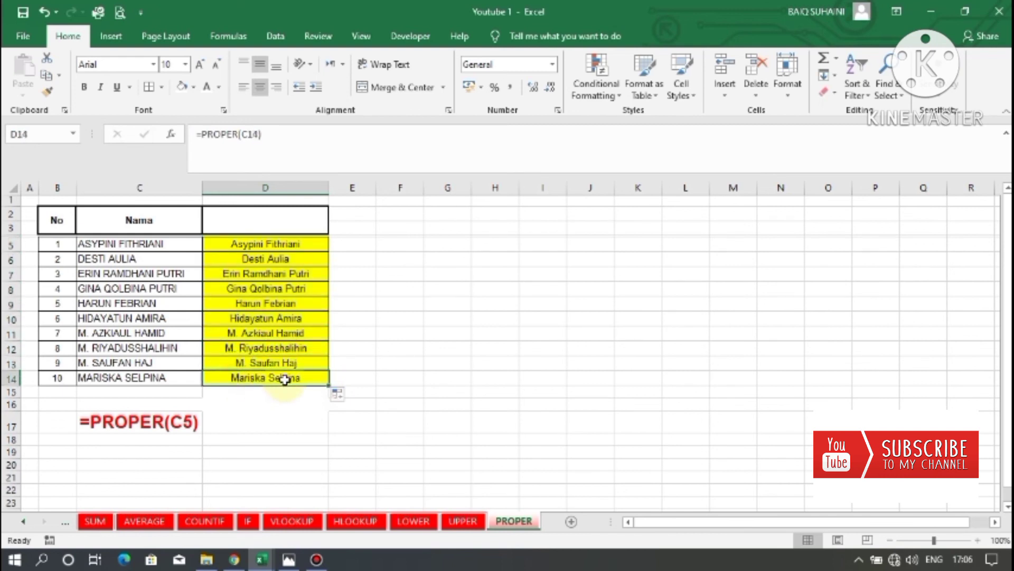
pyautogui.click(280, 362)
pyautogui.click(283, 348)
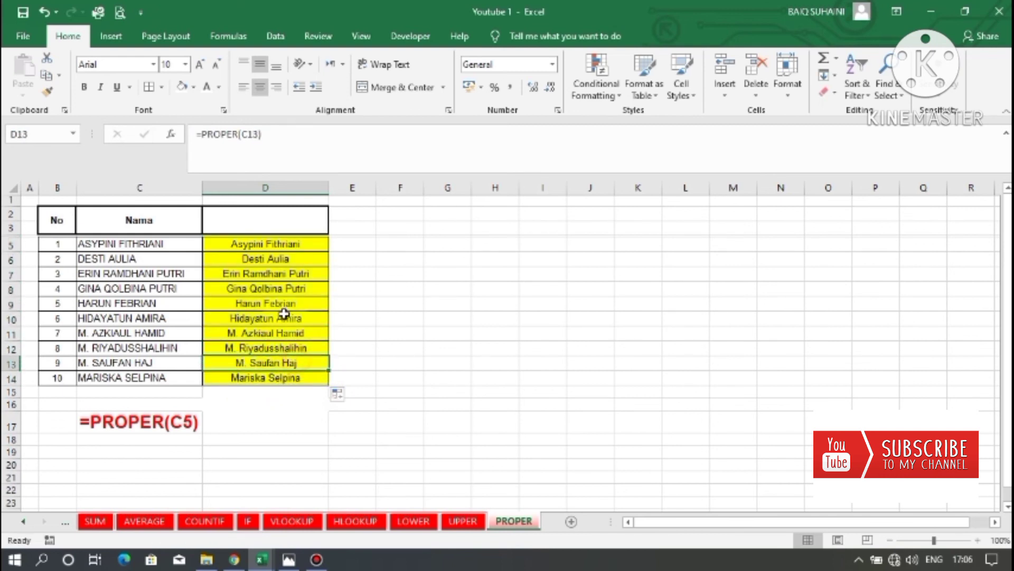
pyautogui.click(289, 317)
pyautogui.click(401, 302)
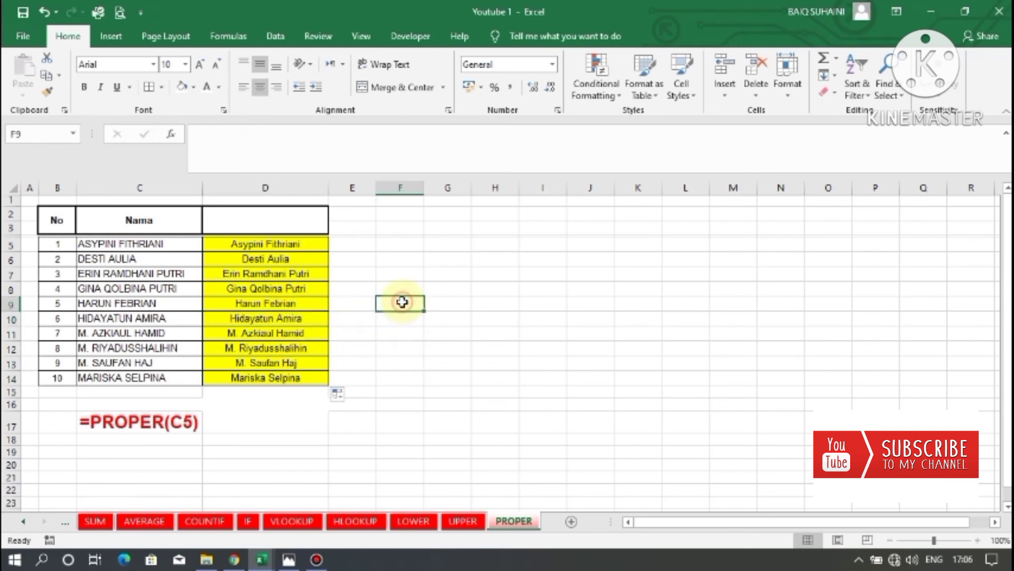
pyautogui.moveTo(398, 286); pyautogui.dragTo(498, 321)
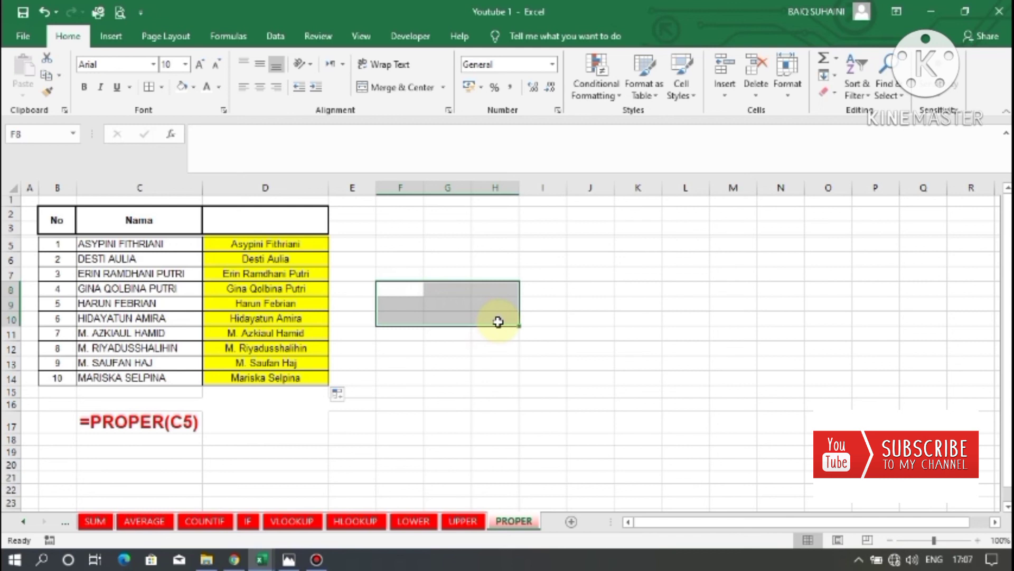
pyautogui.moveTo(499, 321)
pyautogui.mouseDown()
pyautogui.moveTo(399, 288)
pyautogui.moveTo(503, 306)
pyautogui.moveTo(504, 316)
pyautogui.mouseUp()
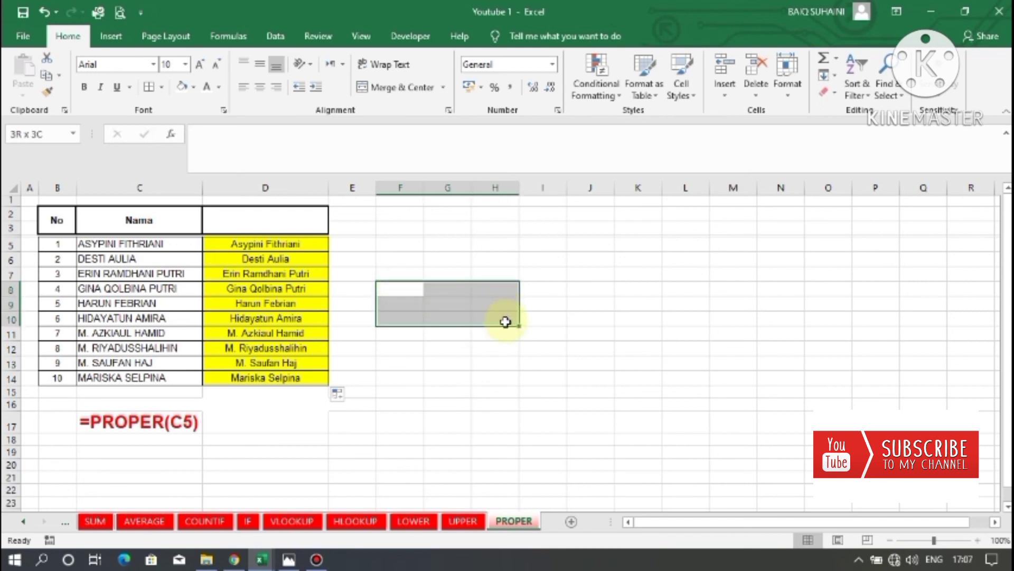
pyautogui.moveTo(399, 291); pyautogui.dragTo(486, 317)
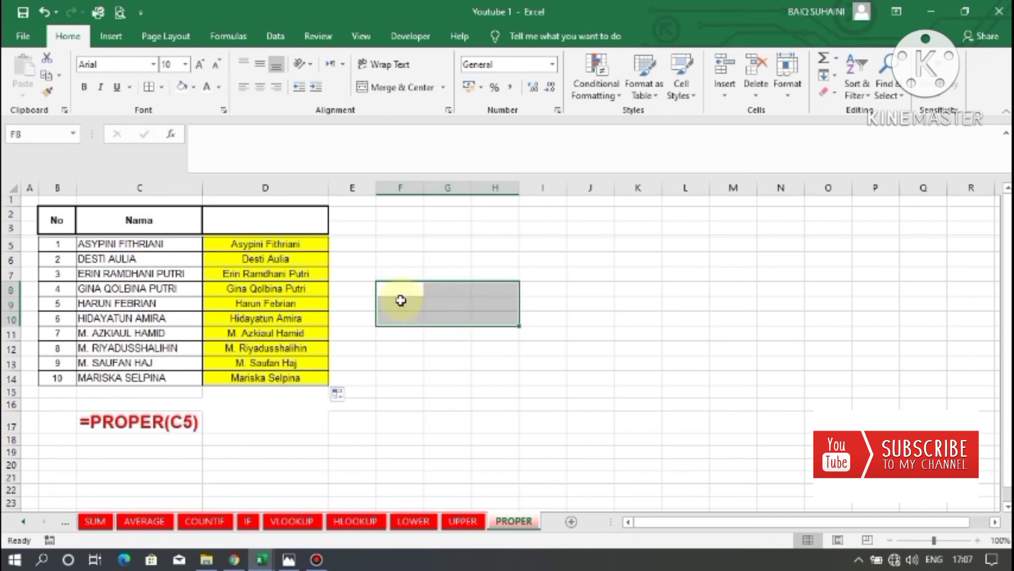
pyautogui.moveTo(396, 295); pyautogui.dragTo(504, 322)
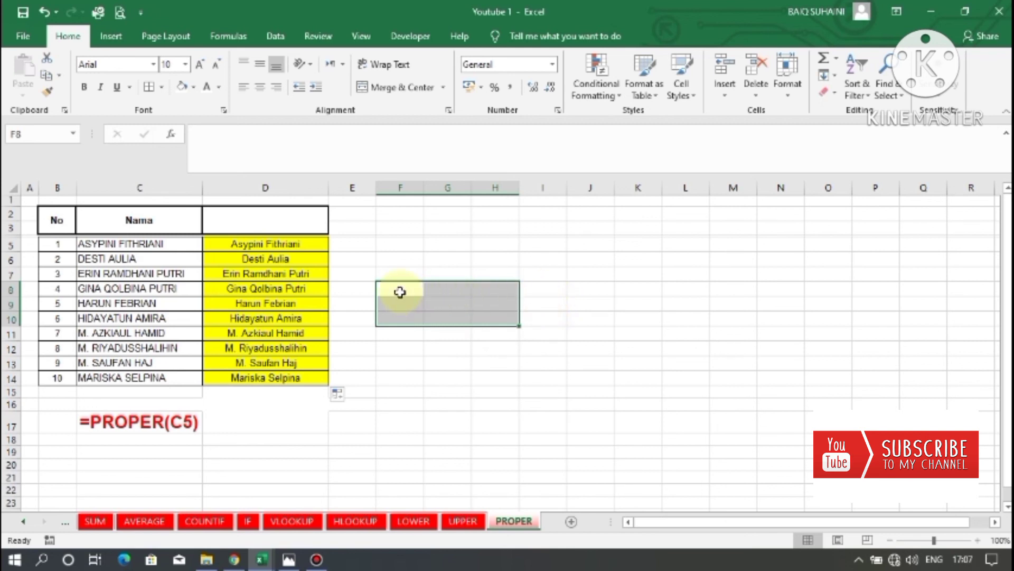
pyautogui.moveTo(400, 292); pyautogui.dragTo(488, 318)
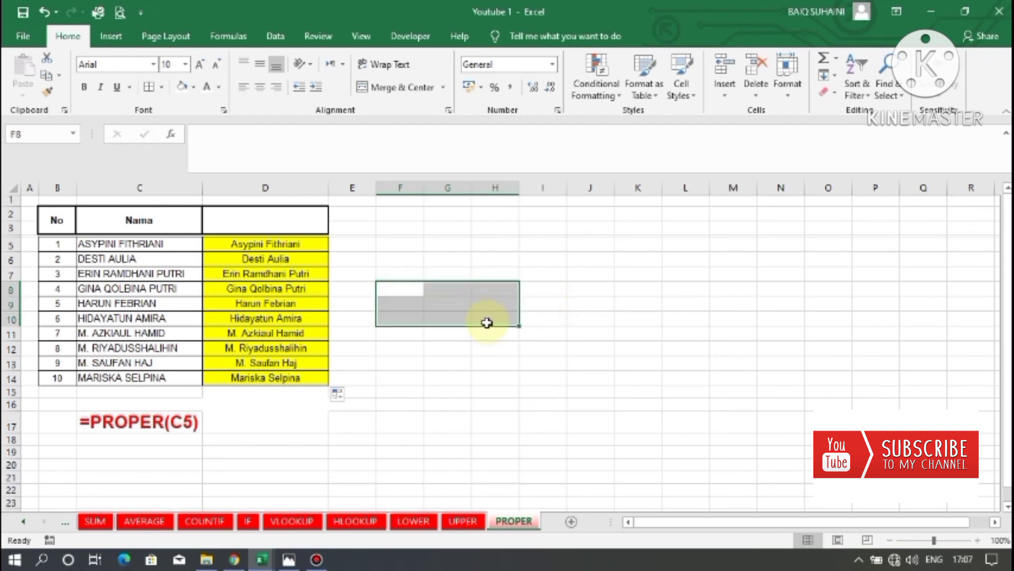